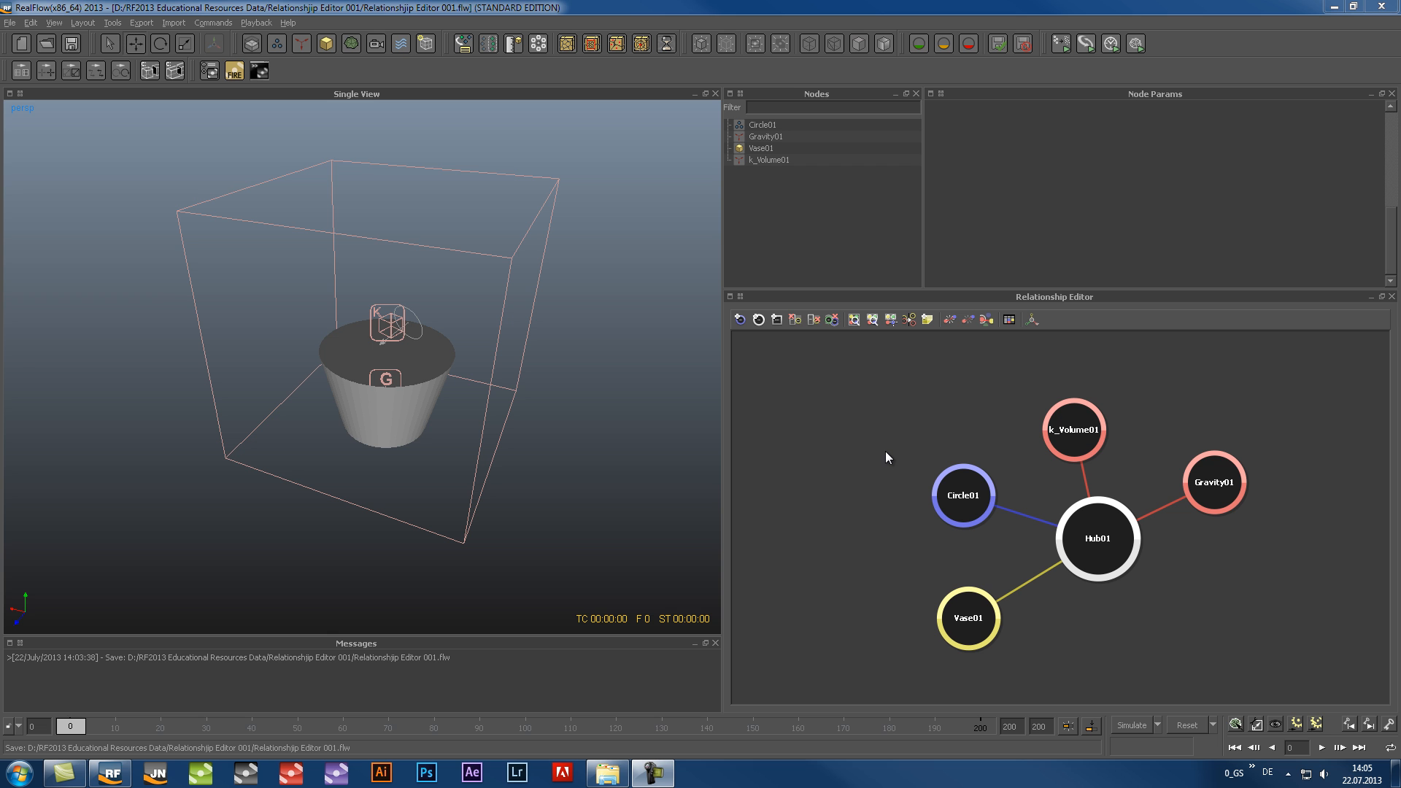
# Pan and zoom the node graph in the Relationship Editor, using the overview map, to examine Hub01 and its connected nodes
pyautogui.moveTo(887, 449); pyautogui.dragTo(856, 416, button='middle')
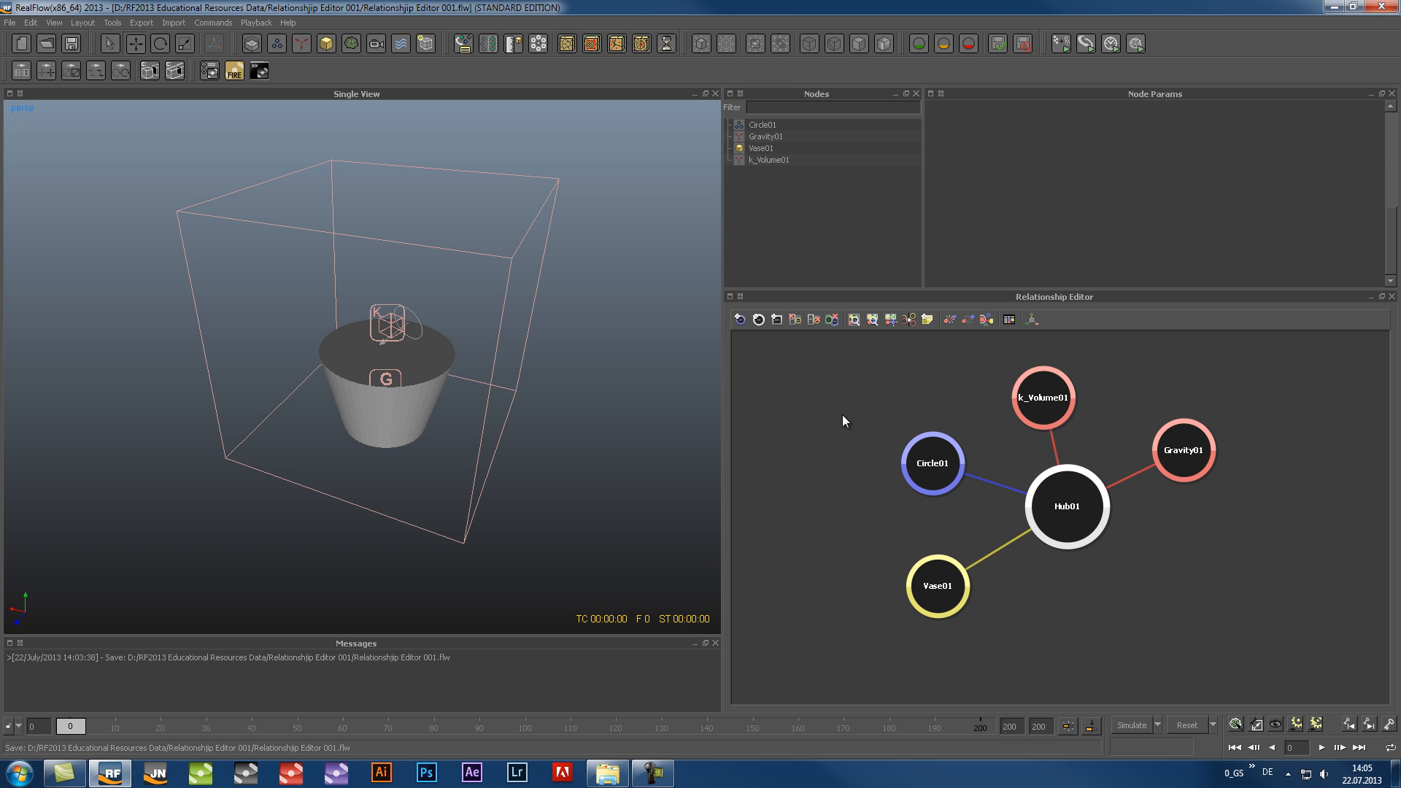
pyautogui.keyDown('alt'); pyautogui.moveTo(840, 413); pyautogui.dragTo(1306, 442, button='right'); pyautogui.keyUp('alt')
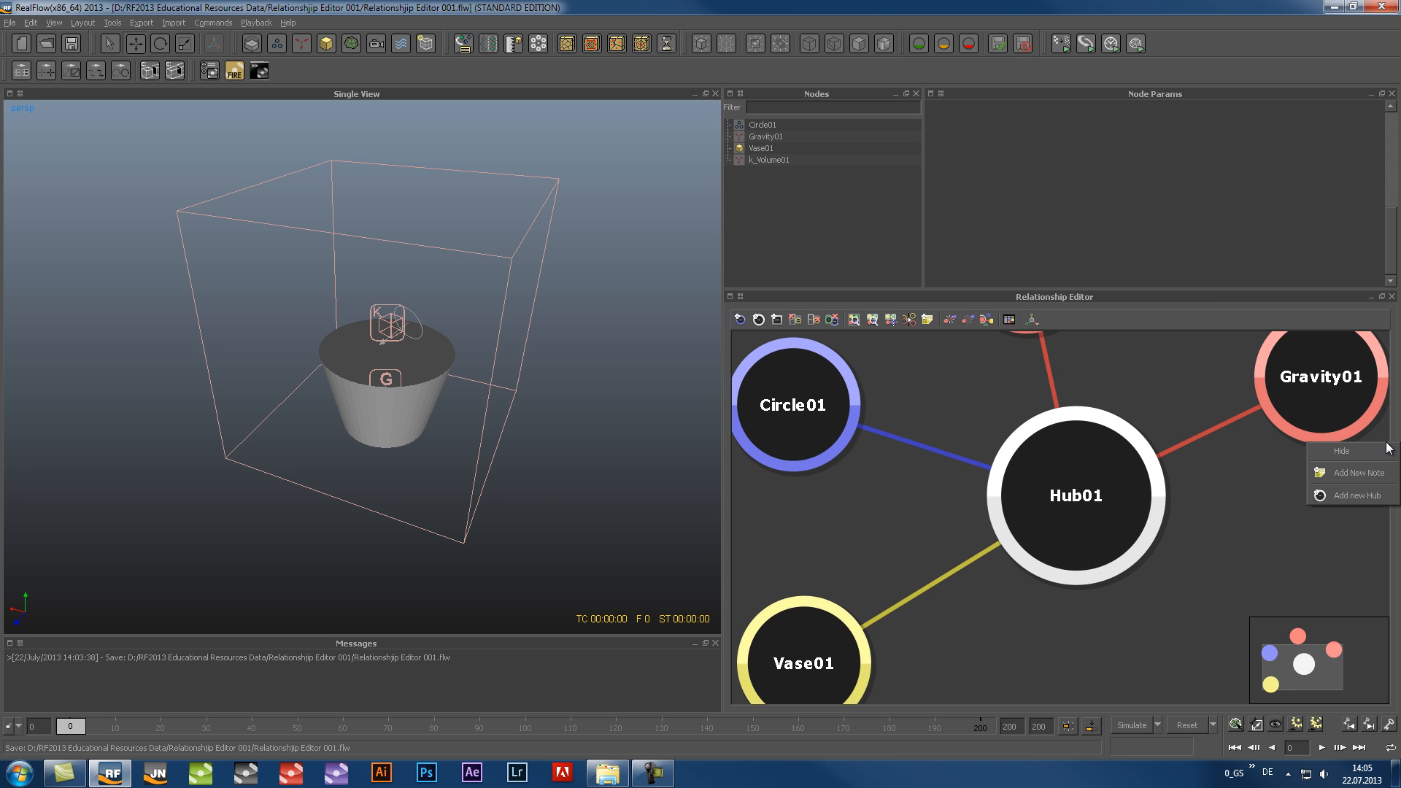
pyautogui.click(1219, 597)
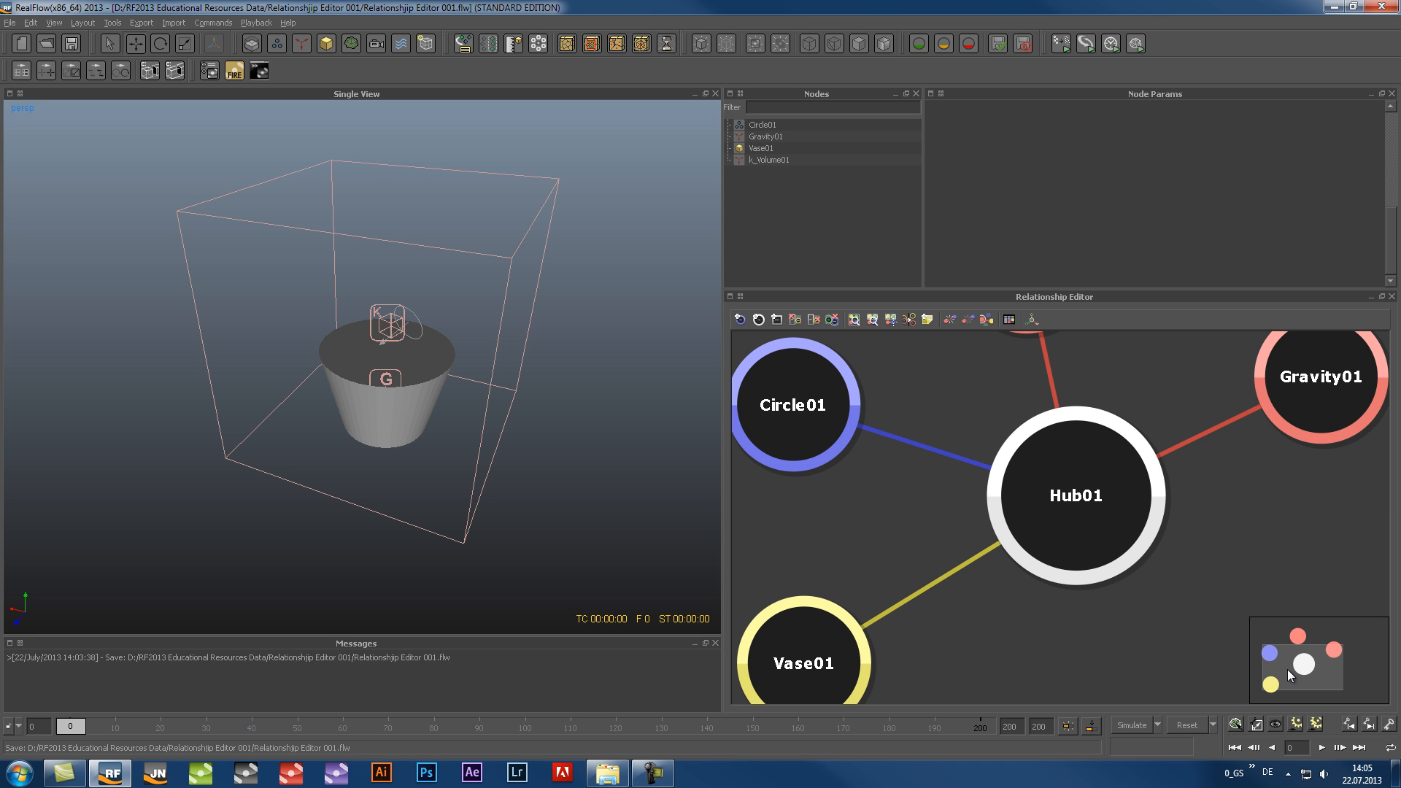
pyautogui.moveTo(1286, 670)
pyautogui.mouseDown()
pyautogui.moveTo(1311, 656)
pyautogui.moveTo(1289, 677)
pyautogui.mouseUp()
pyautogui.scroll(-6, 1144, 604)
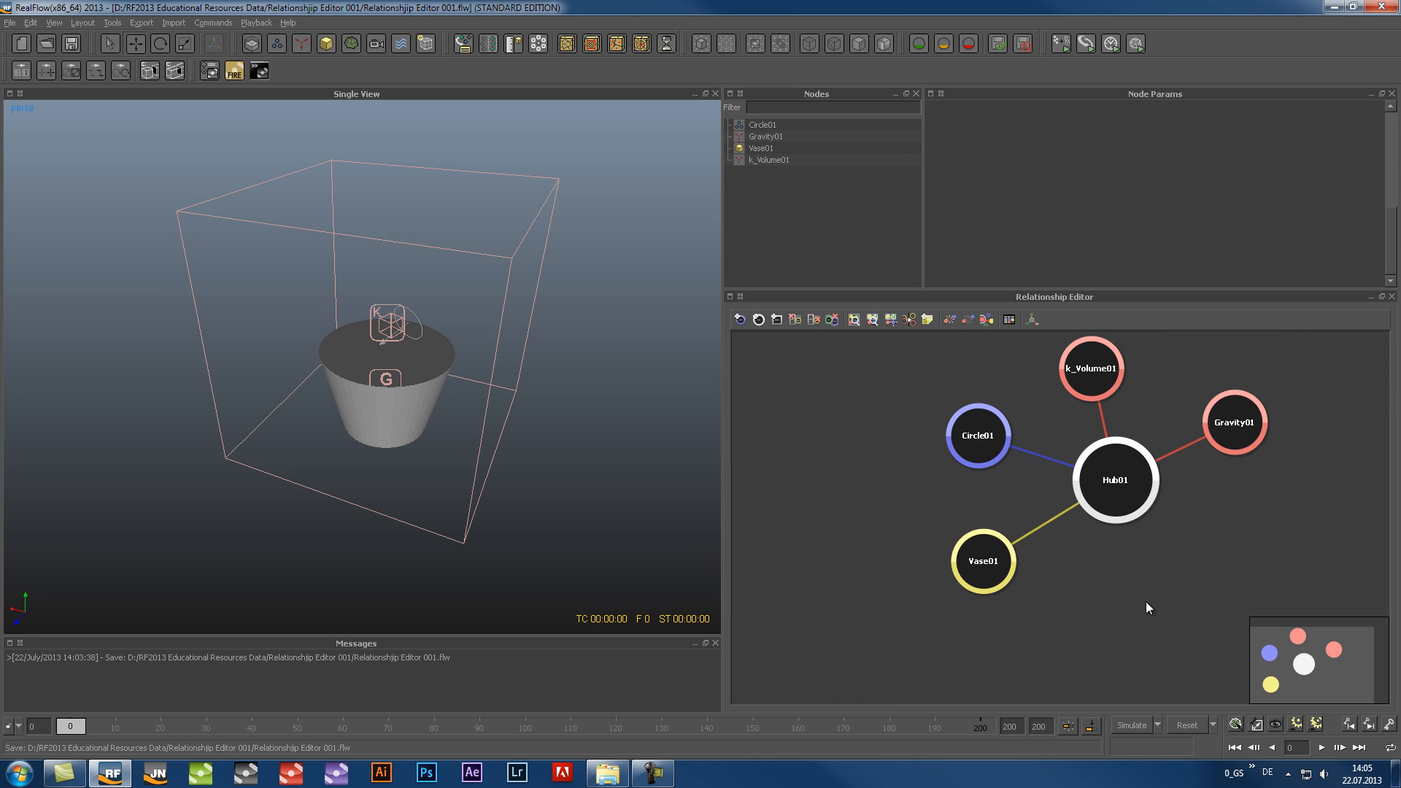
pyautogui.moveTo(1123, 591); pyautogui.dragTo(800, 613)
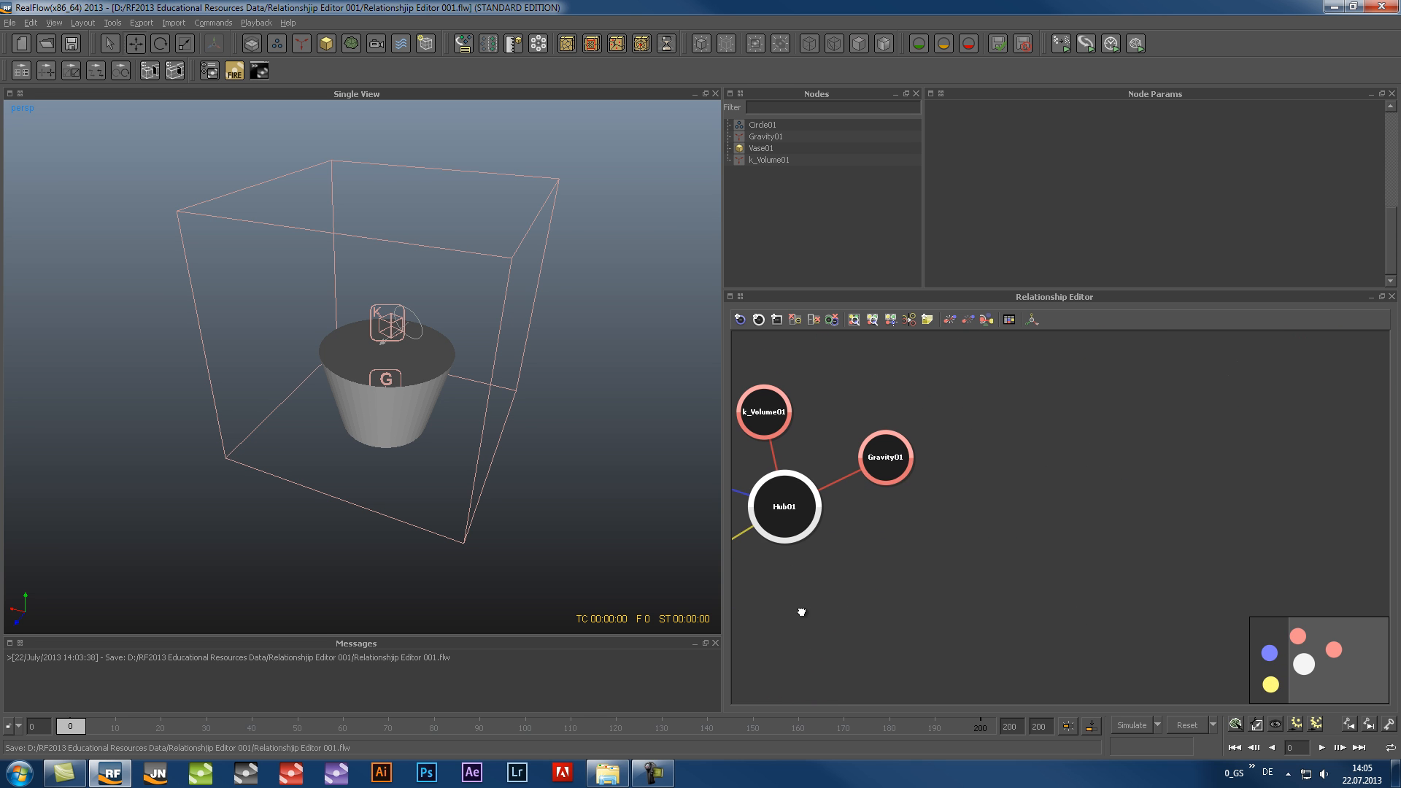
pyautogui.click(1321, 663)
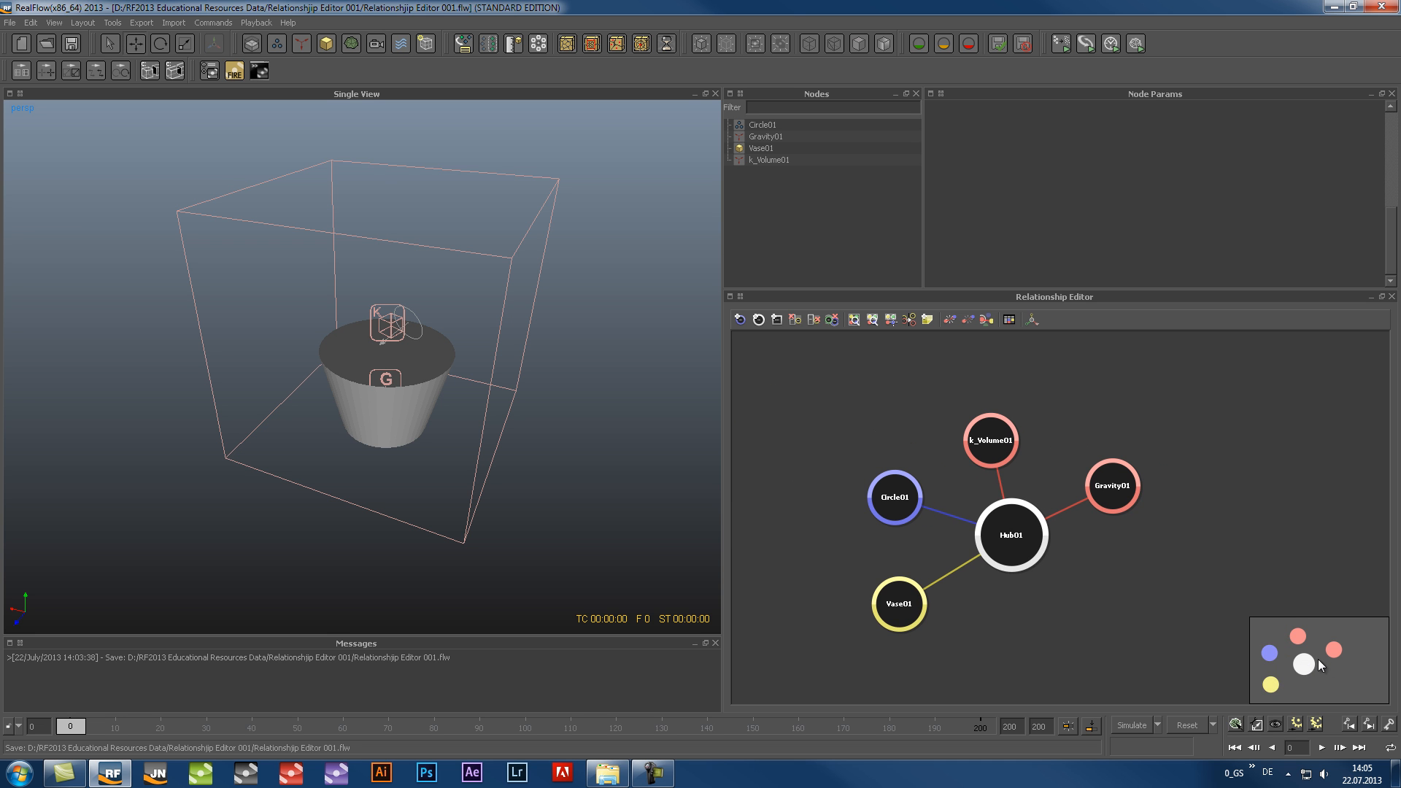
pyautogui.moveTo(1018, 608); pyautogui.dragTo(1079, 595)
pyautogui.scroll(1, 1080, 595)
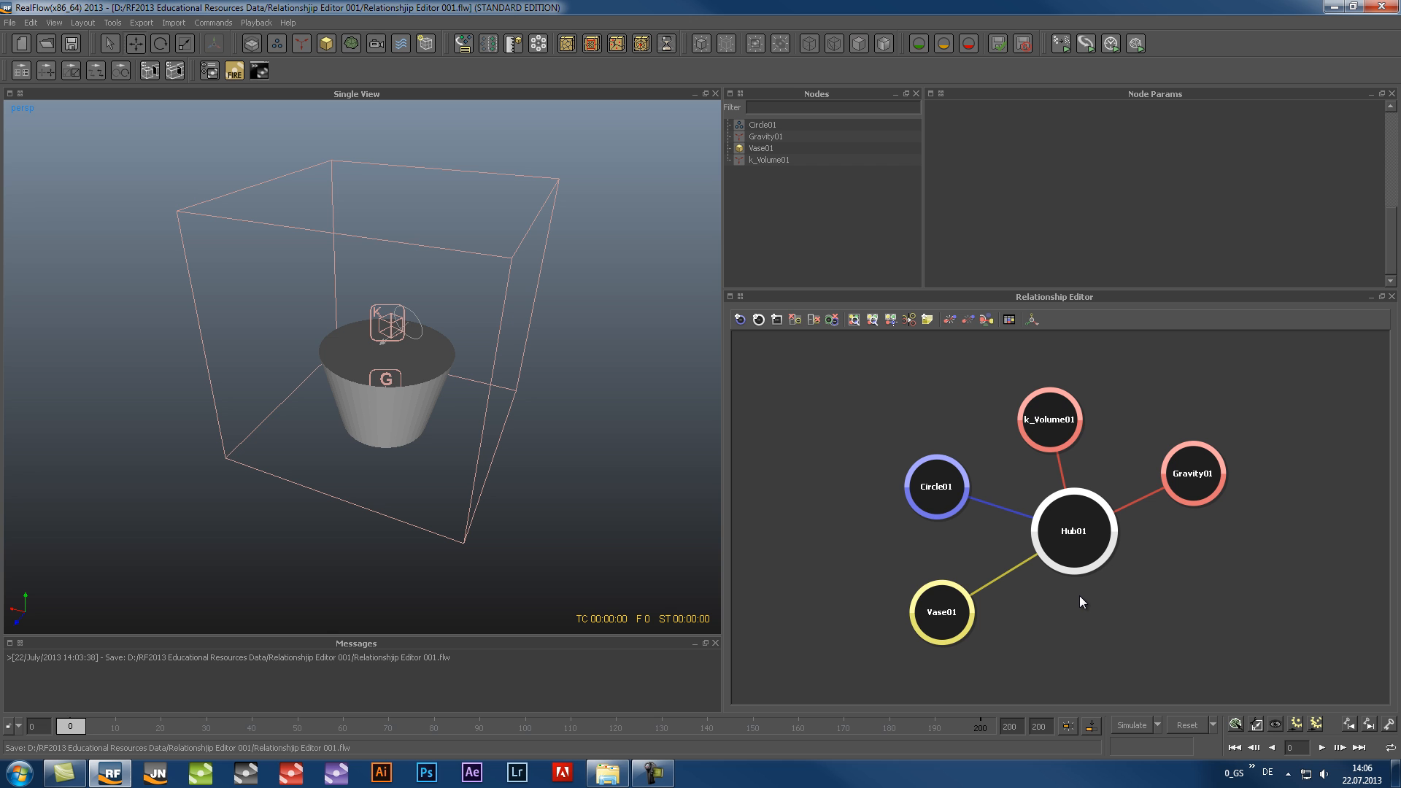
# Recentre the node graph on several empty spots, and bring the whole network around Hub01 back into view
pyautogui.doubleClick(1186, 616)
pyautogui.doubleClick(1004, 365)
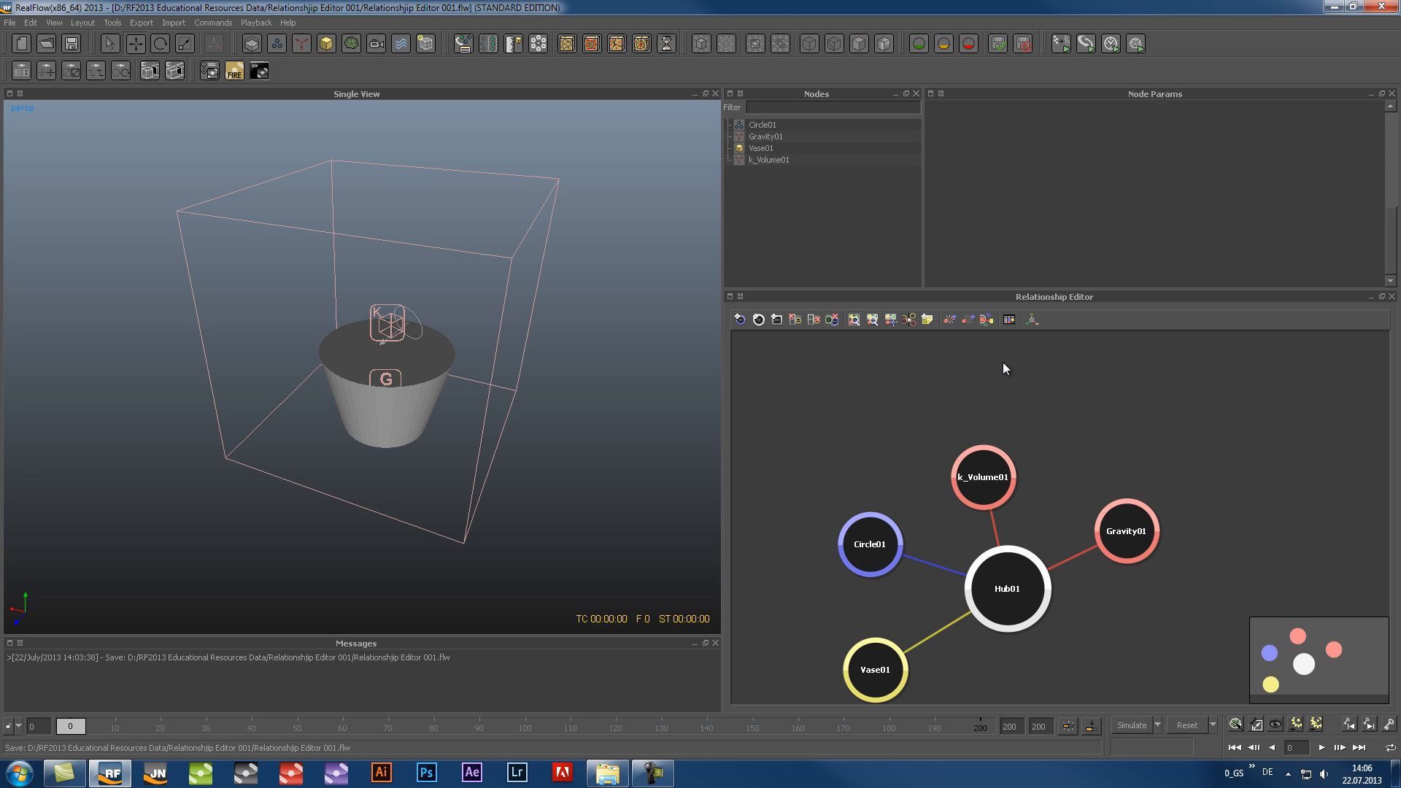
pyautogui.doubleClick(812, 392)
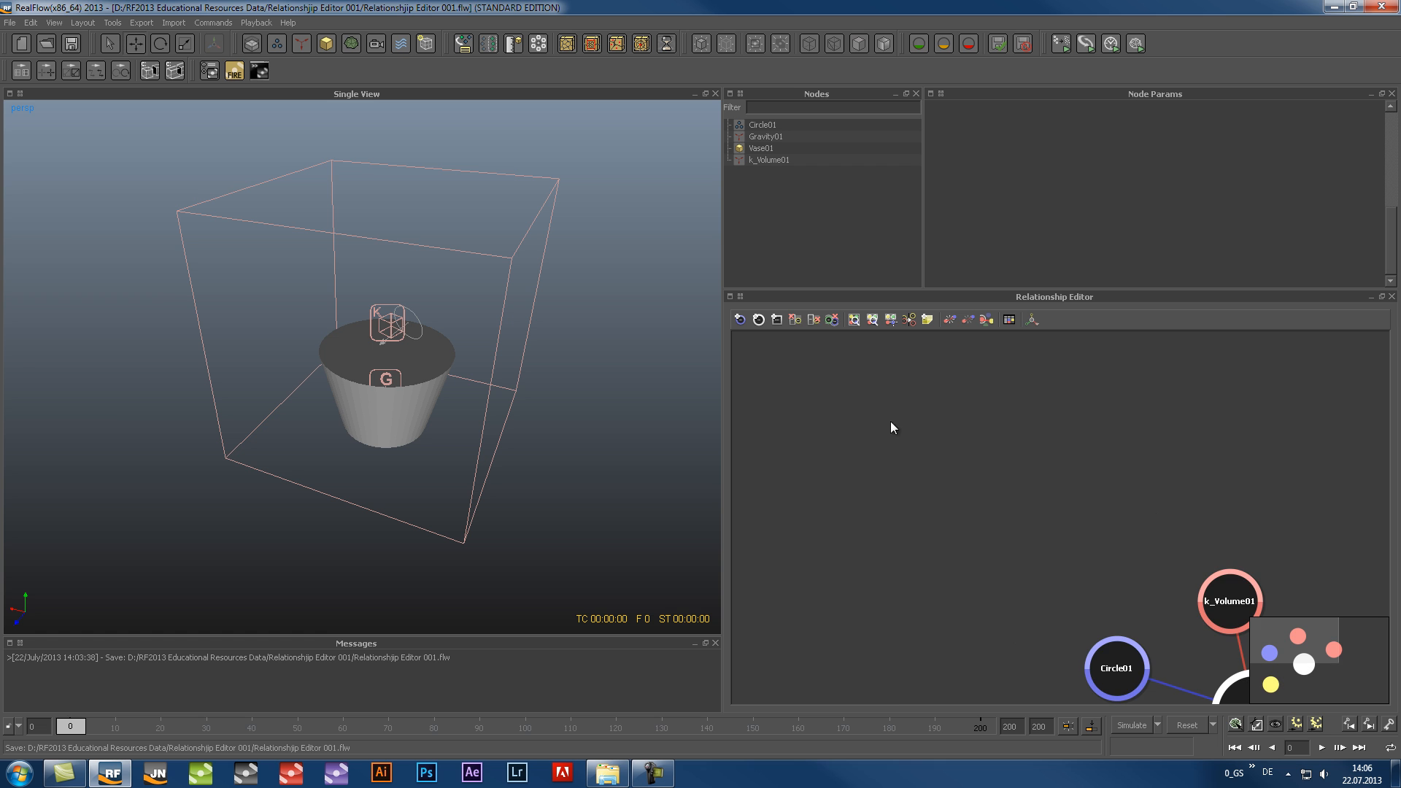
pyautogui.doubleClick(1308, 419)
pyautogui.moveTo(1340, 673); pyautogui.dragTo(1302, 663)
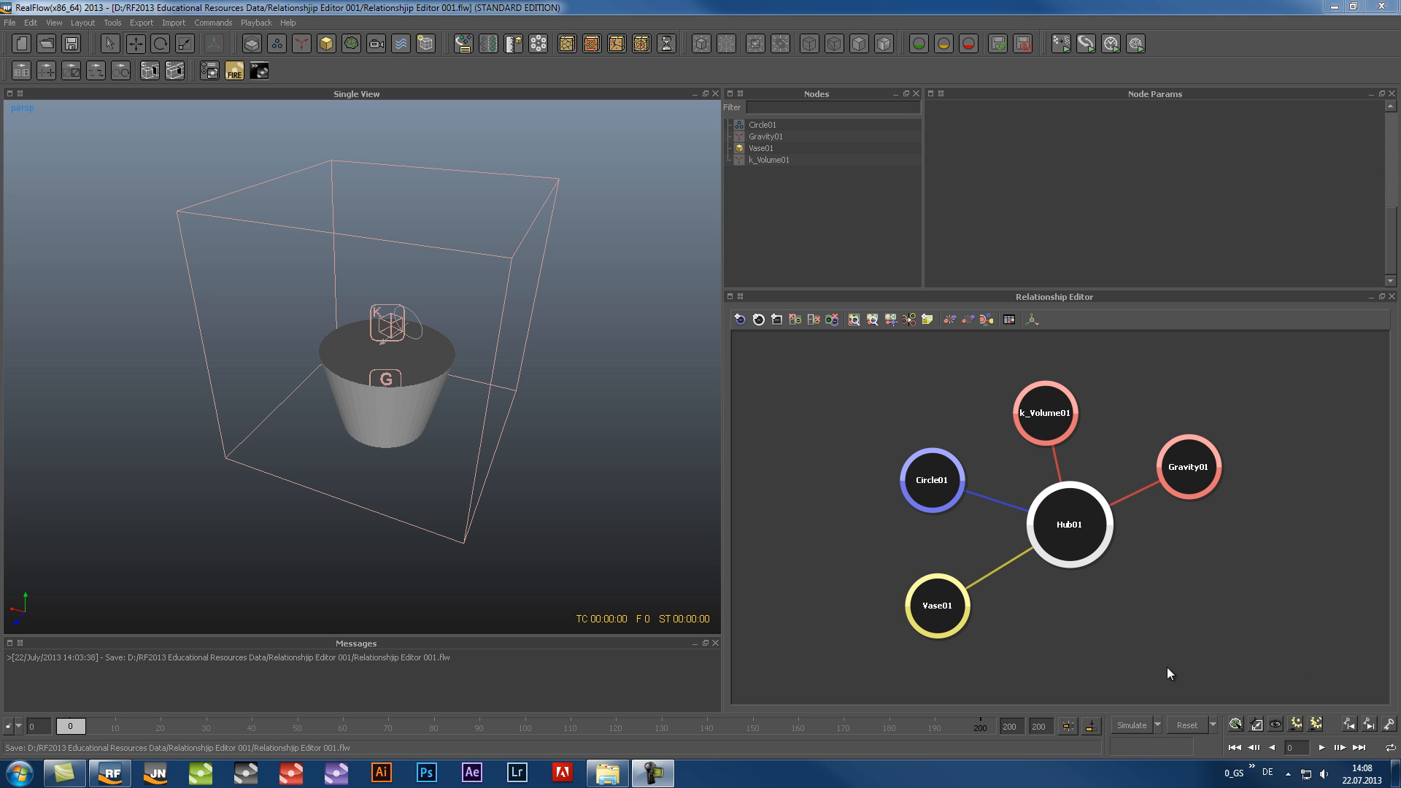
# Select Vase01, Circle01, k_Volume01 and Gravity01 individually in the node graph, and finally Circle01 together with Gravity01
pyautogui.click(949, 615)
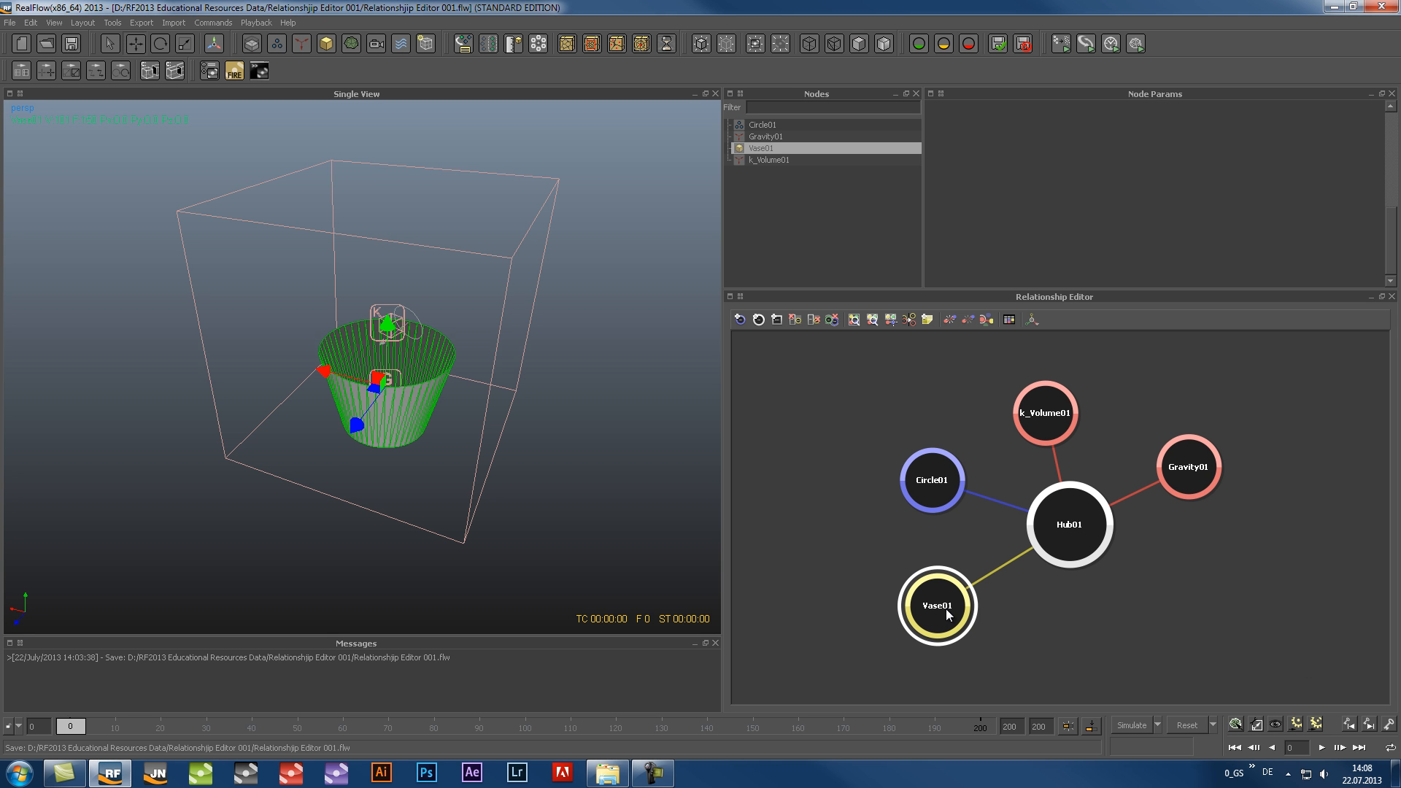
pyautogui.click(917, 469)
pyautogui.click(1049, 407)
pyautogui.click(1203, 482)
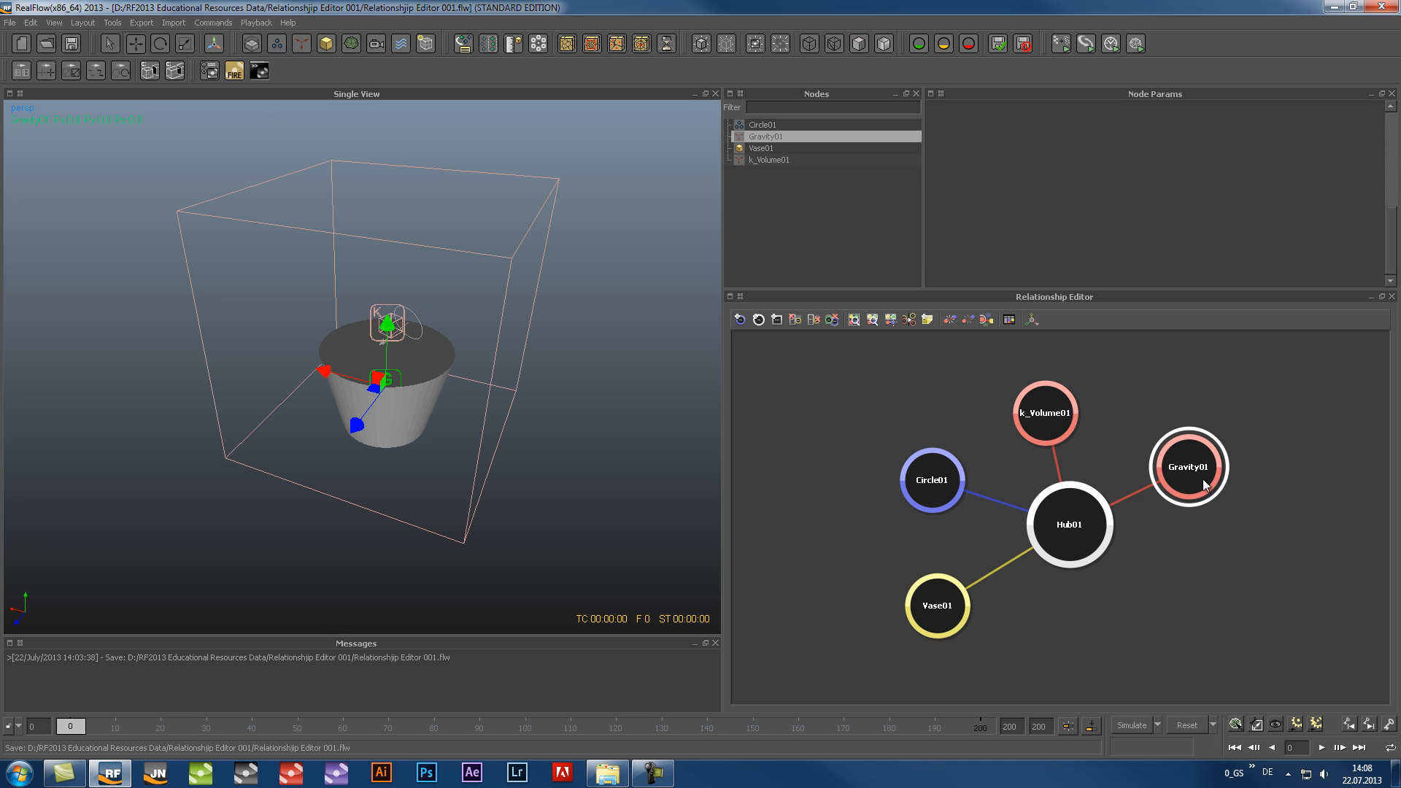
pyautogui.click(913, 394)
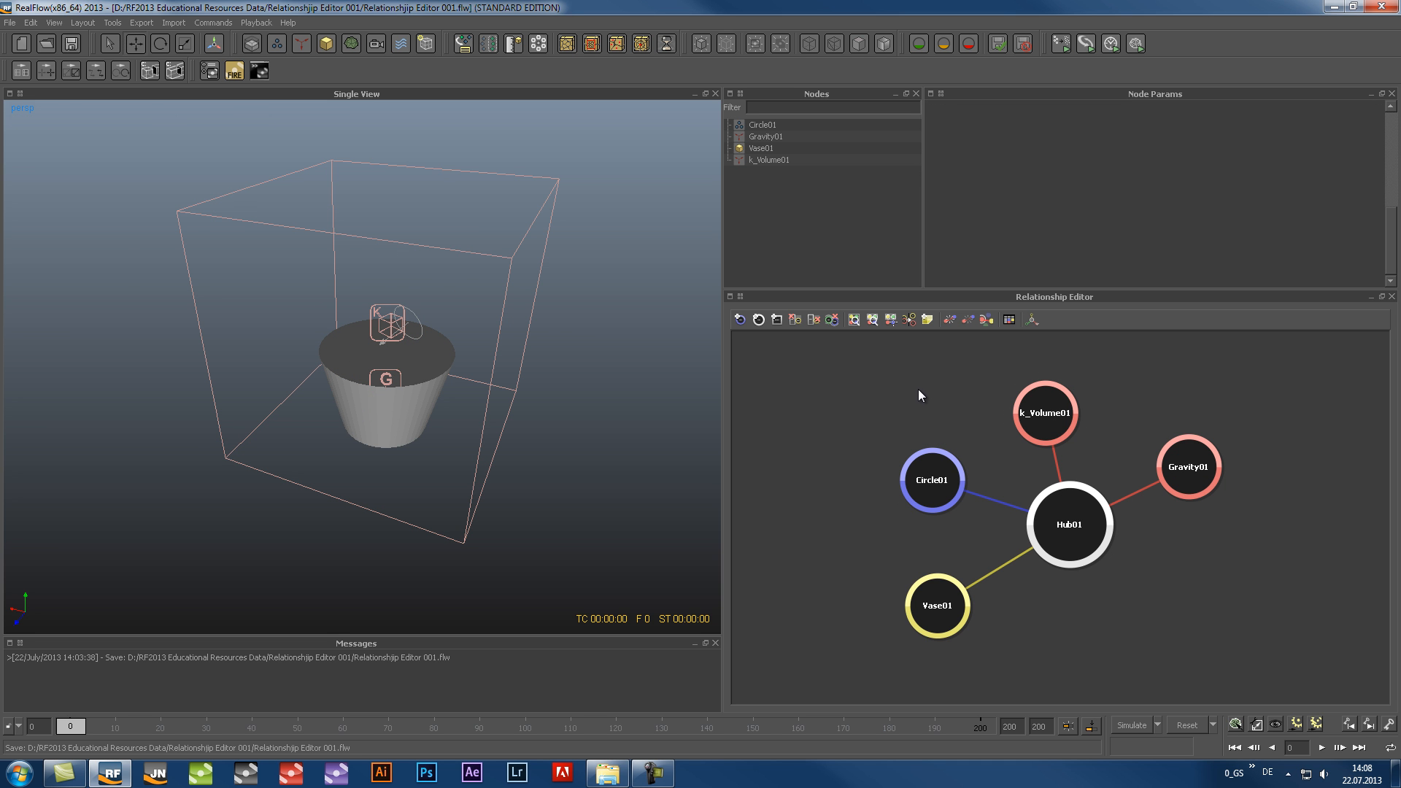
pyautogui.click(938, 510)
pyautogui.keyDown('ctrl'); pyautogui.click(1188, 467); pyautogui.keyUp('ctrl')
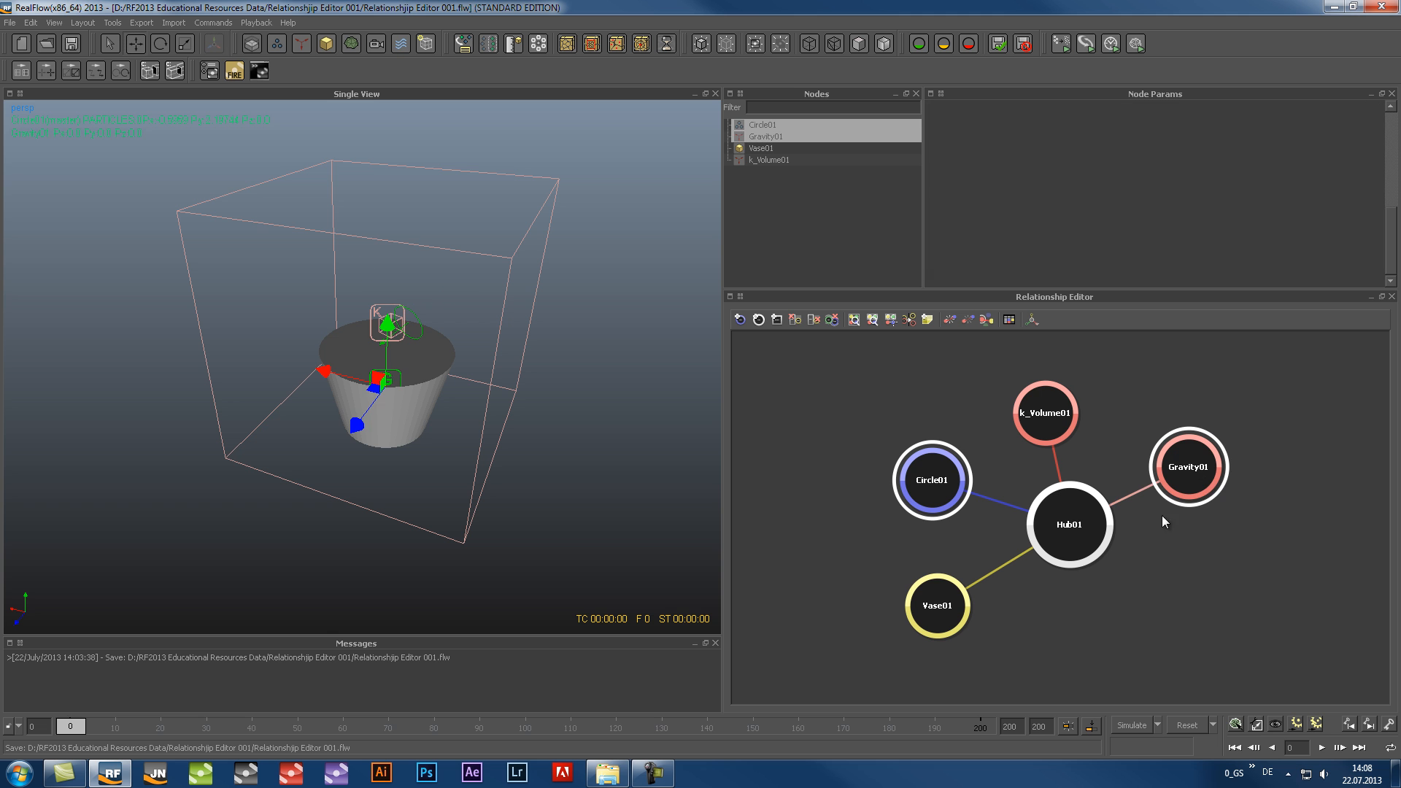
# Select Circle01 and Vase01 together in the node graph and move both slightly farther from Hub01
pyautogui.moveTo(839, 376); pyautogui.dragTo(913, 583)
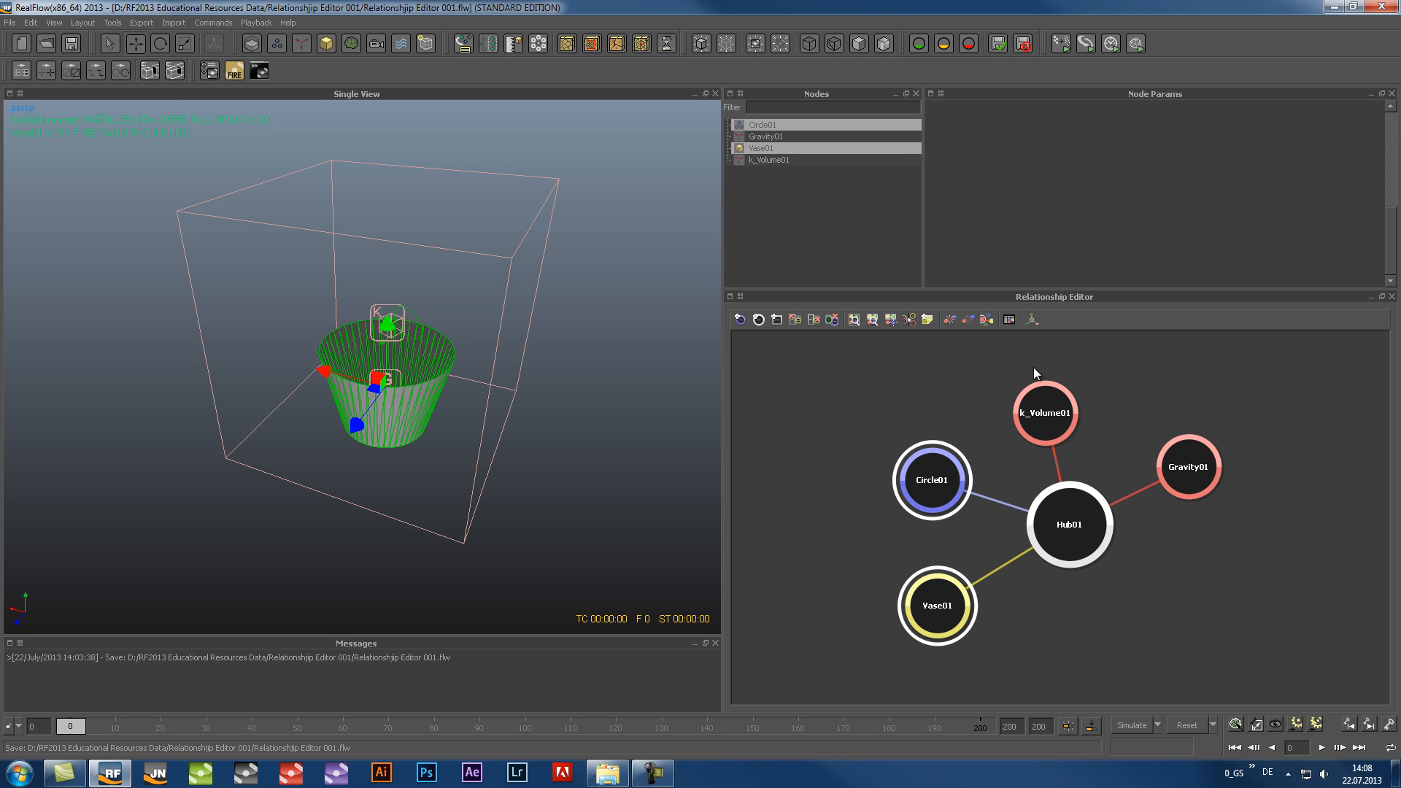
pyautogui.moveTo(925, 481); pyautogui.dragTo(897, 462)
pyautogui.click(977, 462)
# Move k_Volume01 above Circle01, Gravity01 below and beside Vase01, and Hub01 farther away from the other nodes
pyautogui.click(1042, 416)
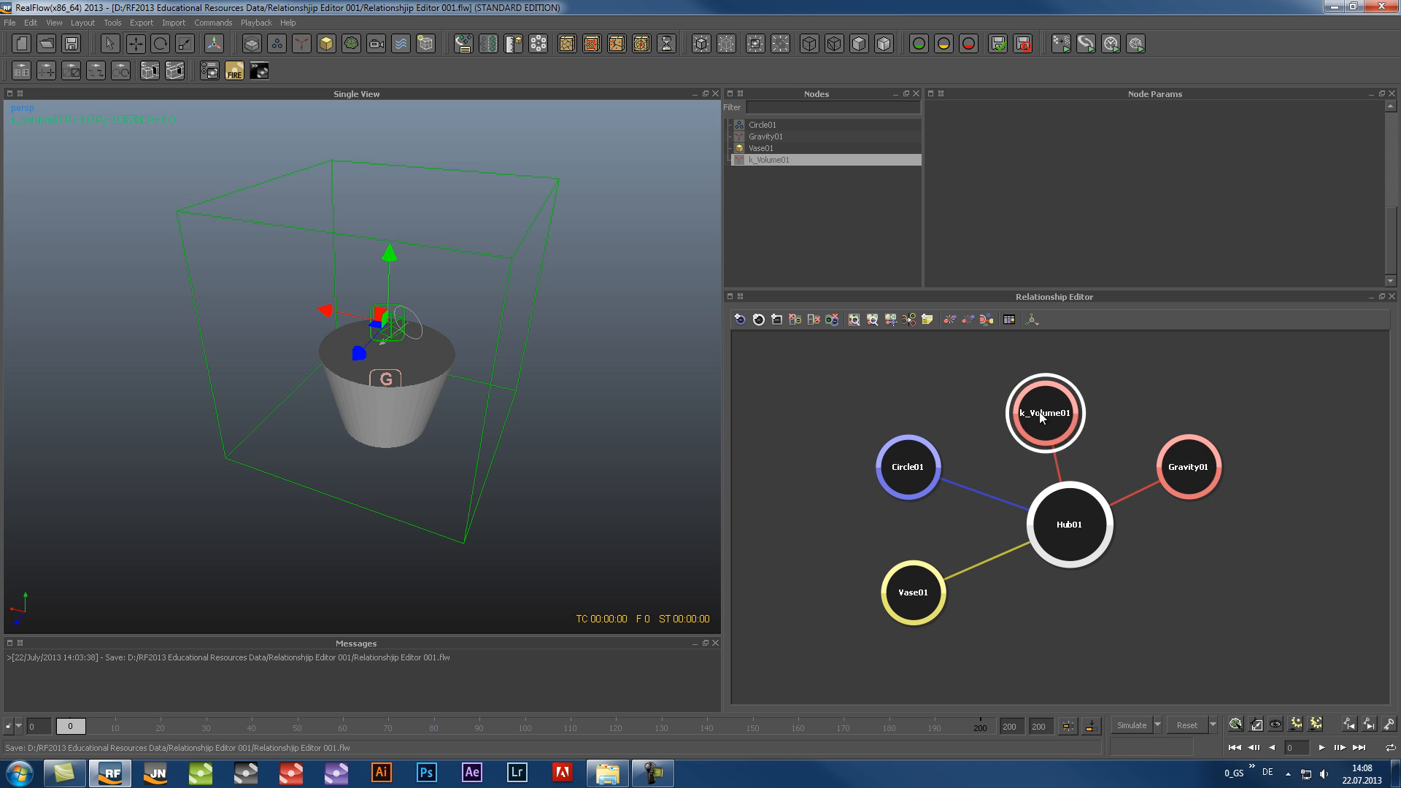
pyautogui.moveTo(1042, 416); pyautogui.dragTo(973, 403)
pyautogui.moveTo(1213, 483); pyautogui.dragTo(1024, 648)
pyautogui.moveTo(1065, 539); pyautogui.dragTo(1110, 523)
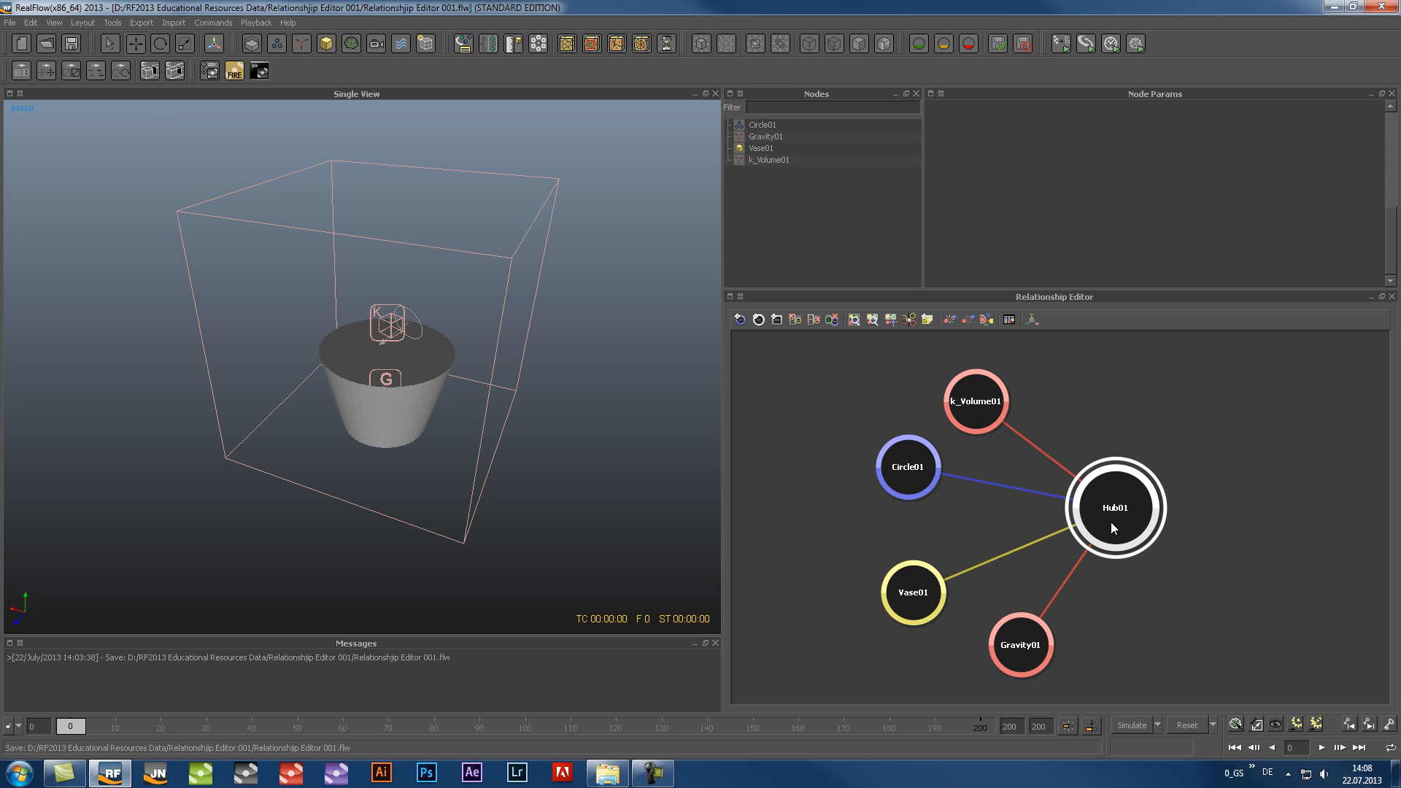
# Fine-tune the positions of Circle01 and k_Volume01 so the nodes form an even arc beside Hub01
pyautogui.moveTo(913, 471); pyautogui.dragTo(921, 498)
pyautogui.moveTo(976, 406); pyautogui.dragTo(979, 415)
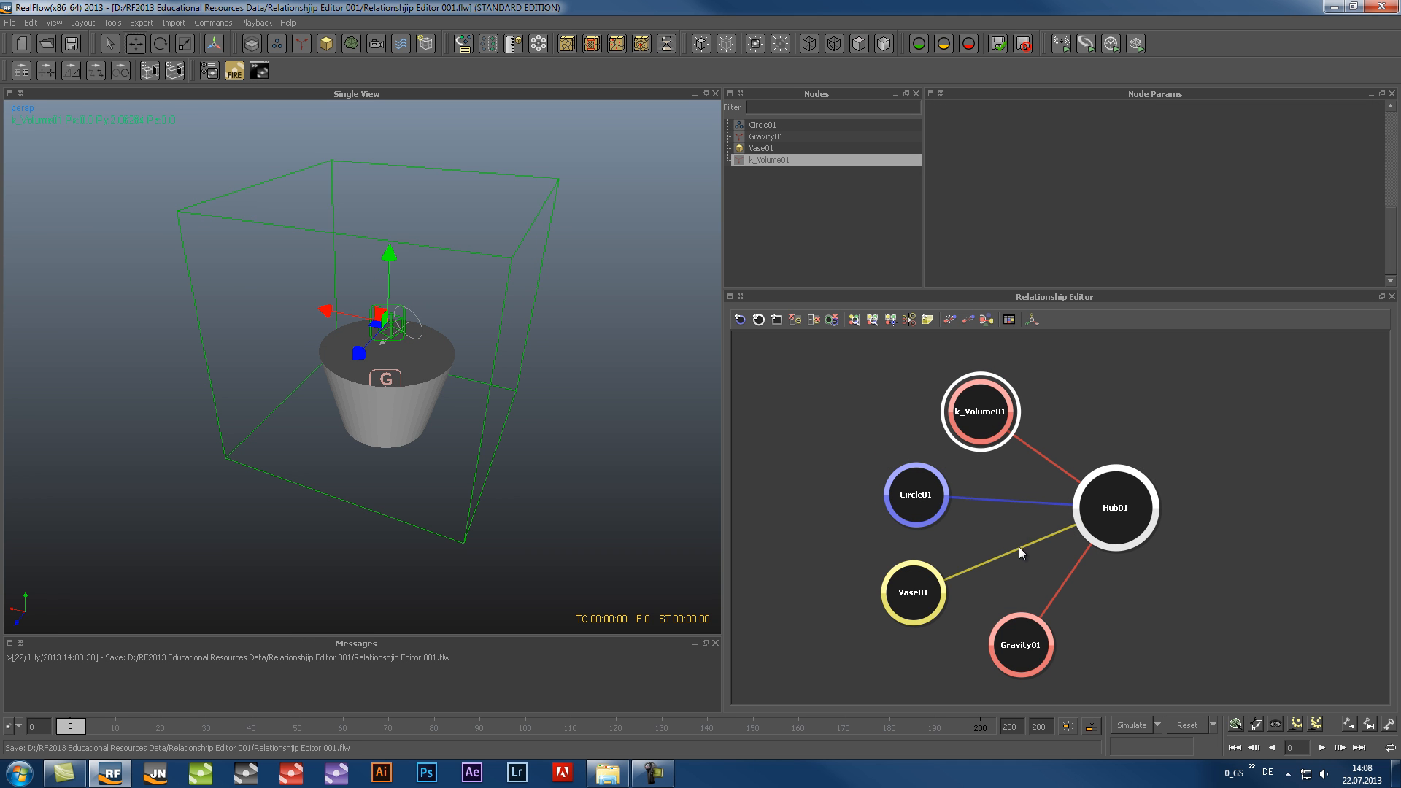
pyautogui.moveTo(1171, 565); pyautogui.dragTo(1199, 560, button='middle')
# Delete the links from k_Volume01, Circle01 and Vase01 to Hub01, and remove the k_Volume01 node
pyautogui.click(1191, 567)
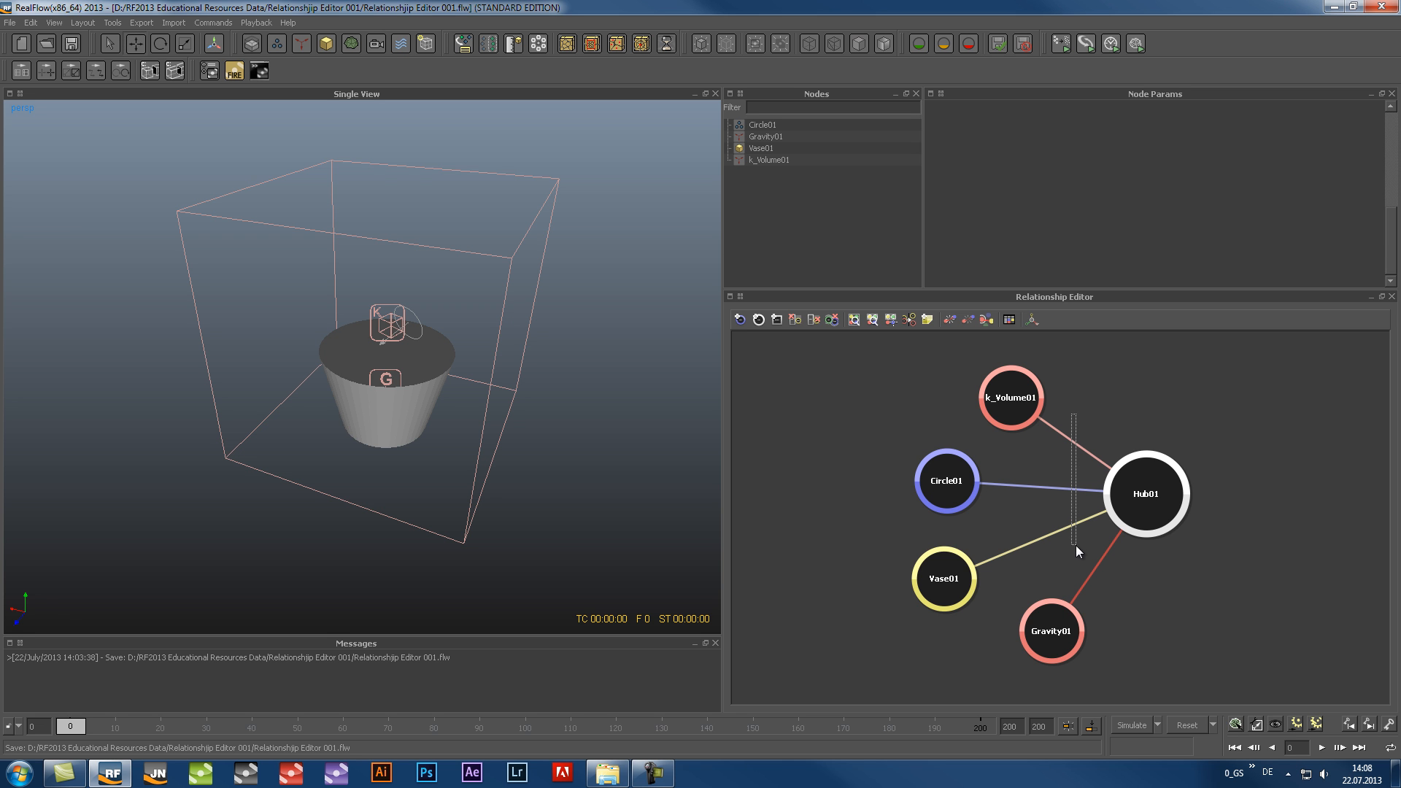
pyautogui.press('Delete')
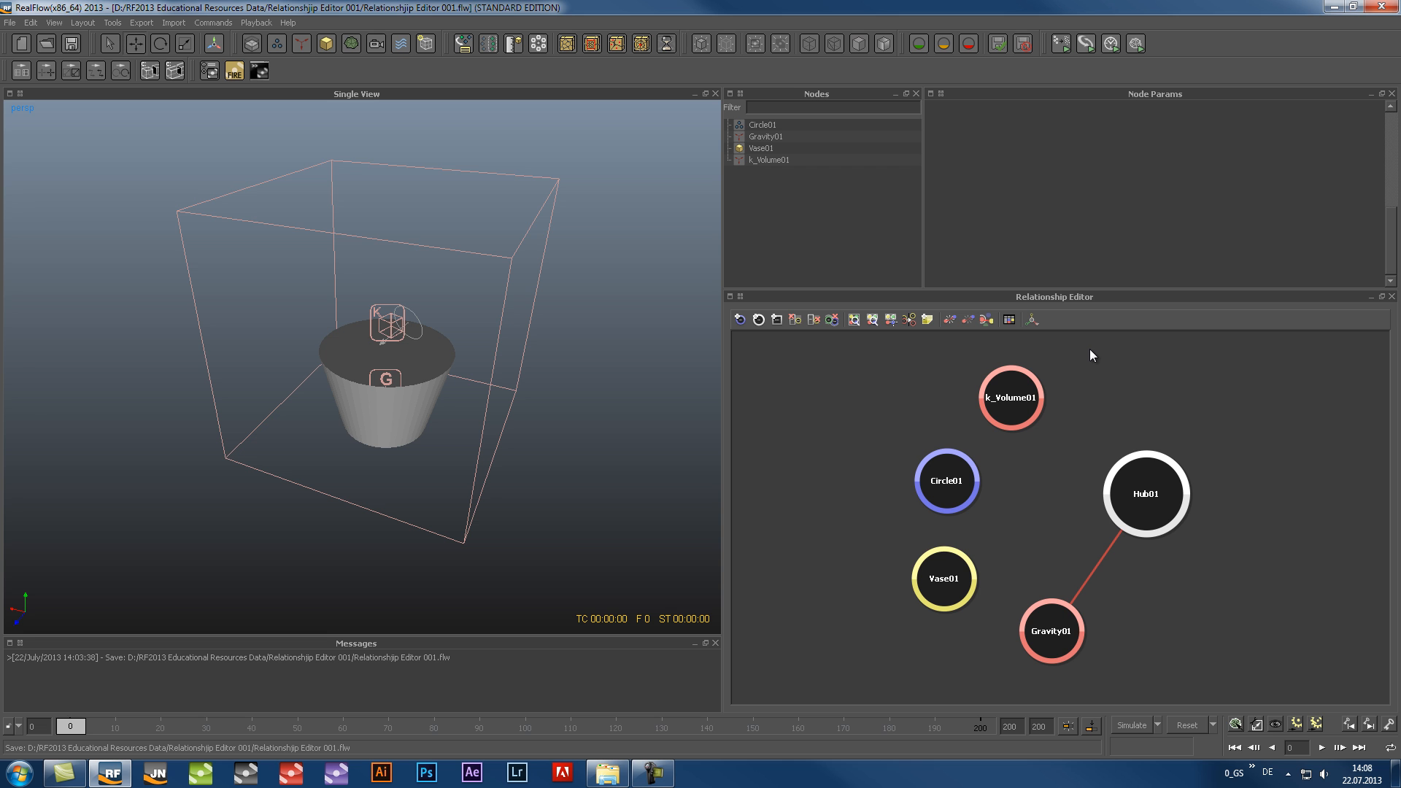
pyautogui.click(1035, 390)
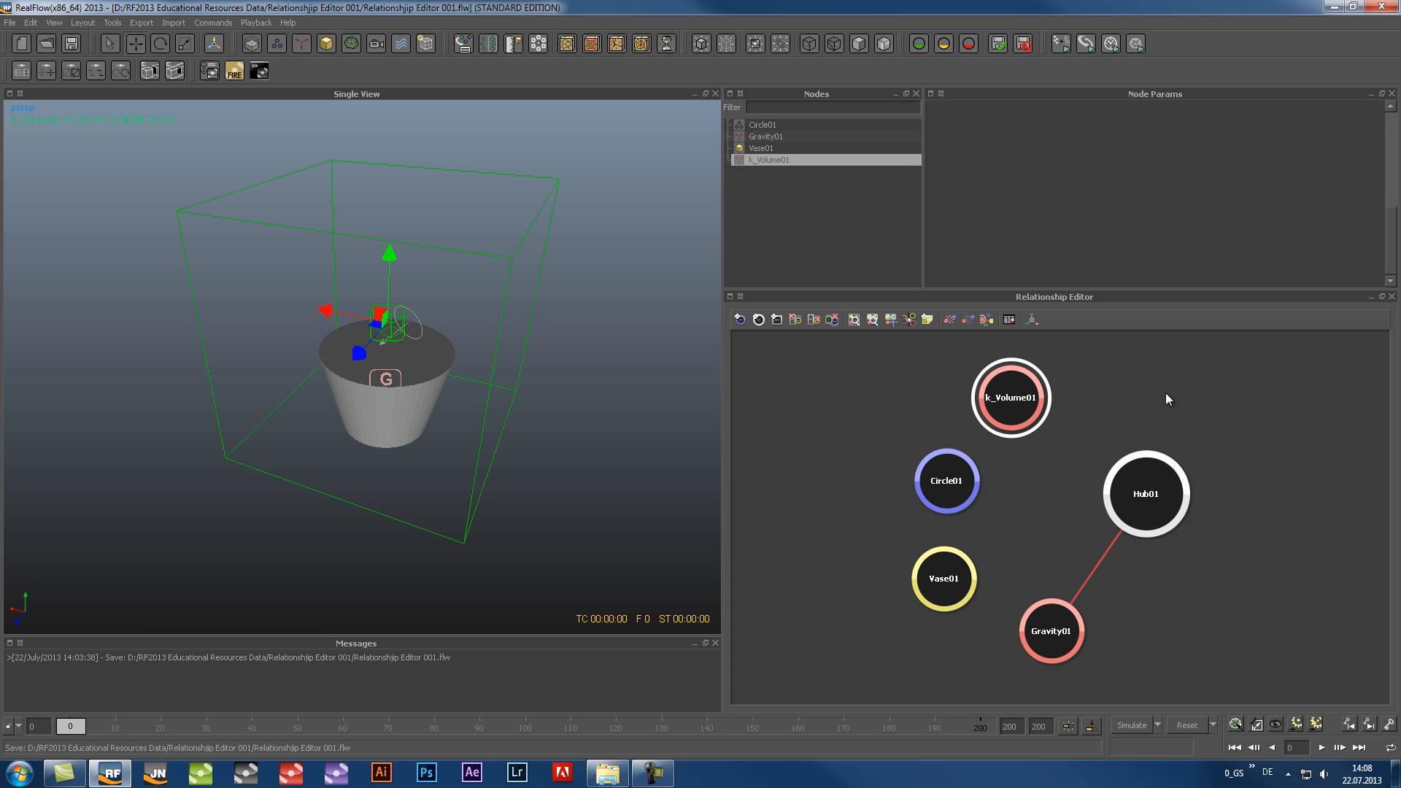
pyautogui.press('Delete')
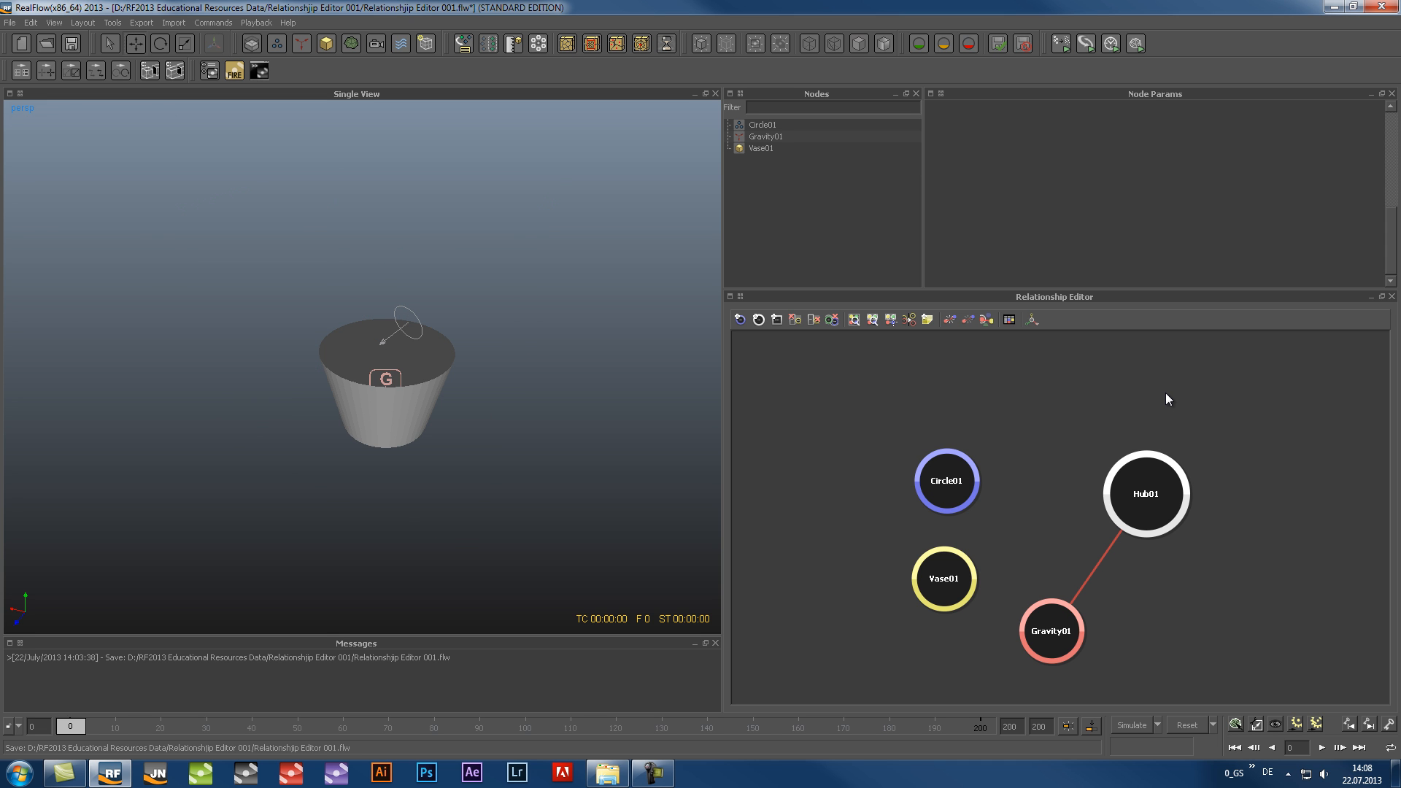
# Undo the removal of the k_Volume01 node and of the three hub links
pyautogui.hotkey('ctrl', 'z')
pyautogui.hotkey('ctrl', 'z')
pyautogui.hotkey('ctrl', 'z')
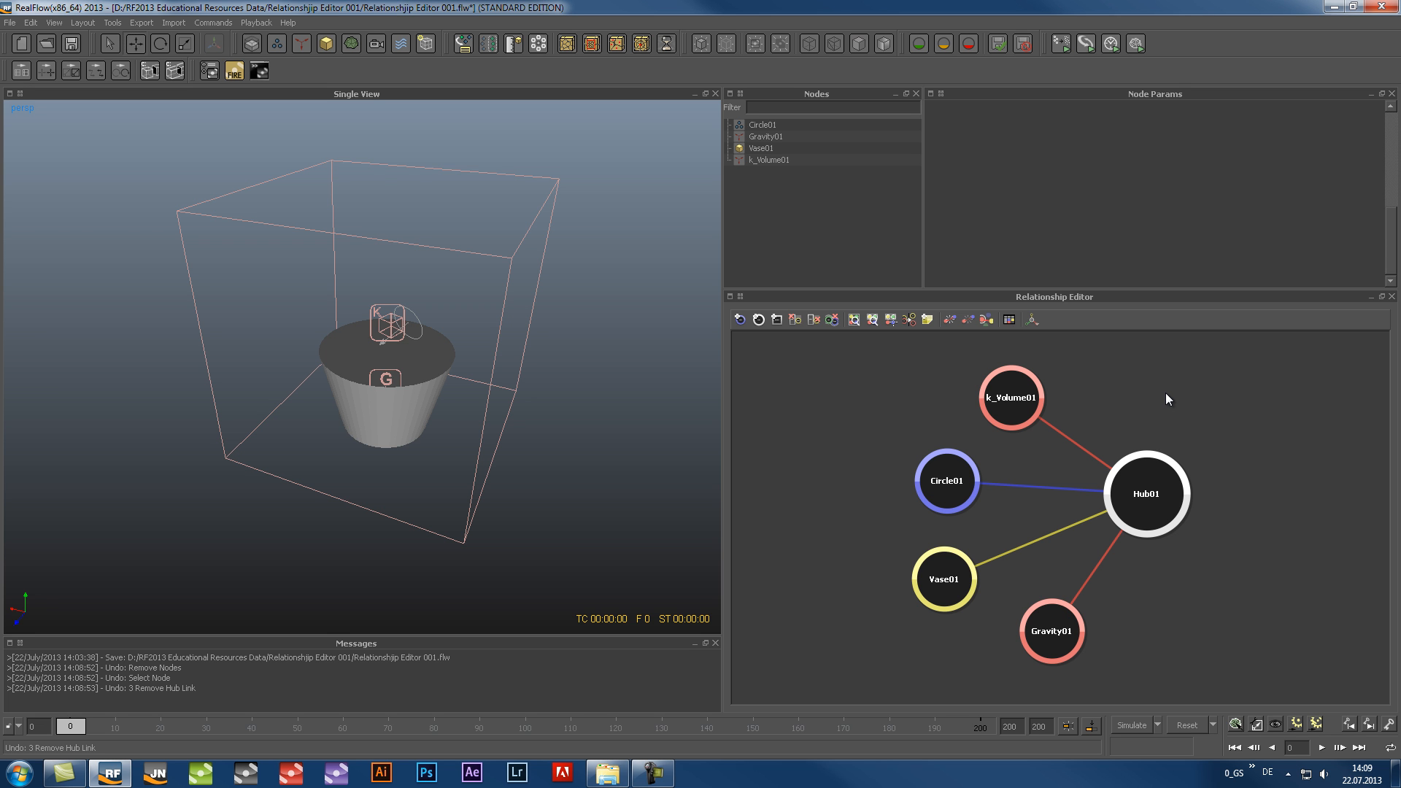
# Rename the k_Volume01 node as Volume Daemon in the Relationship Editor
pyautogui.rightClick(1014, 397)
pyautogui.click(1036, 440)
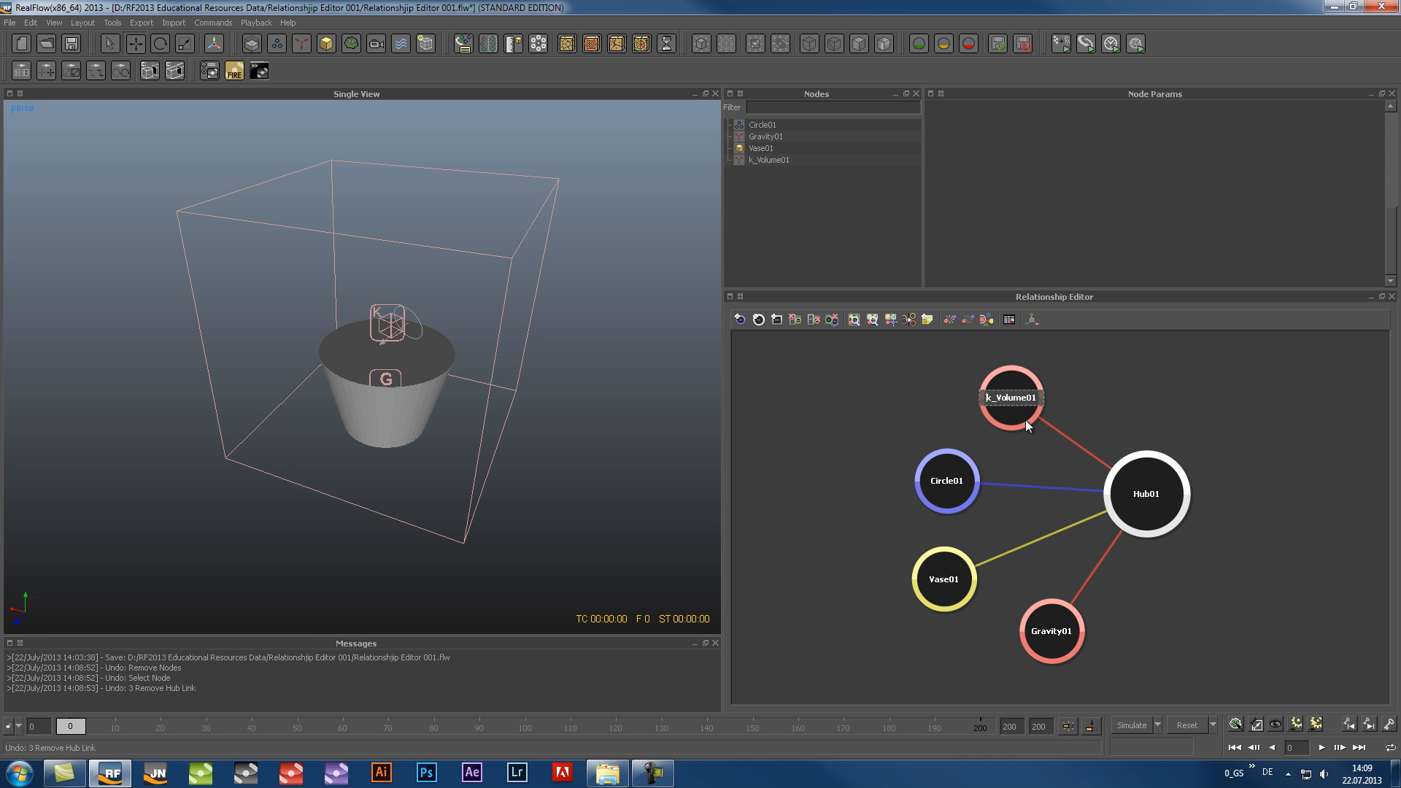
pyautogui.doubleClick(1024, 401)
pyautogui.write('Volume Daemon')
pyautogui.press('Return')
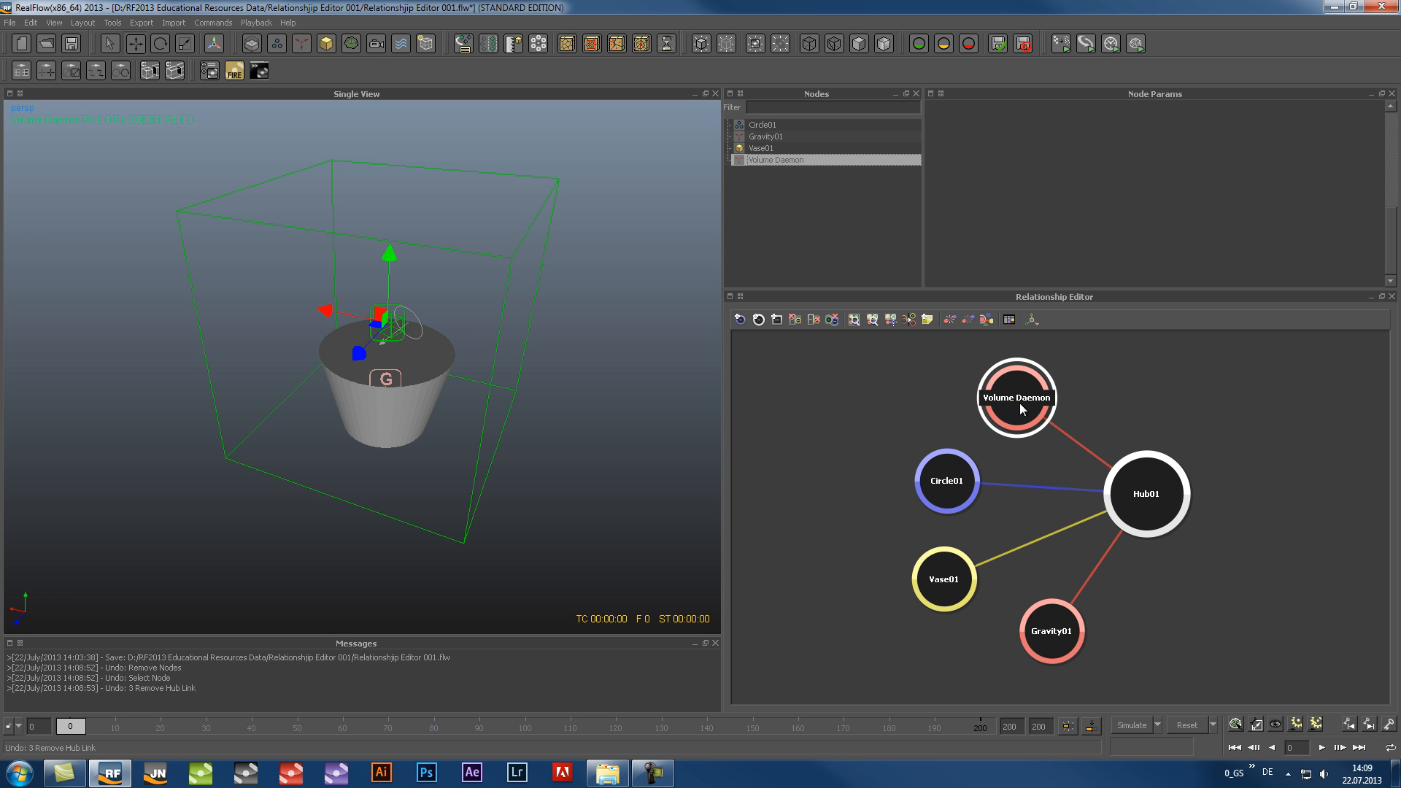
pyautogui.click(851, 431)
# Rename the Vase01 node as Container in the Relationship Editor
pyautogui.click(948, 585)
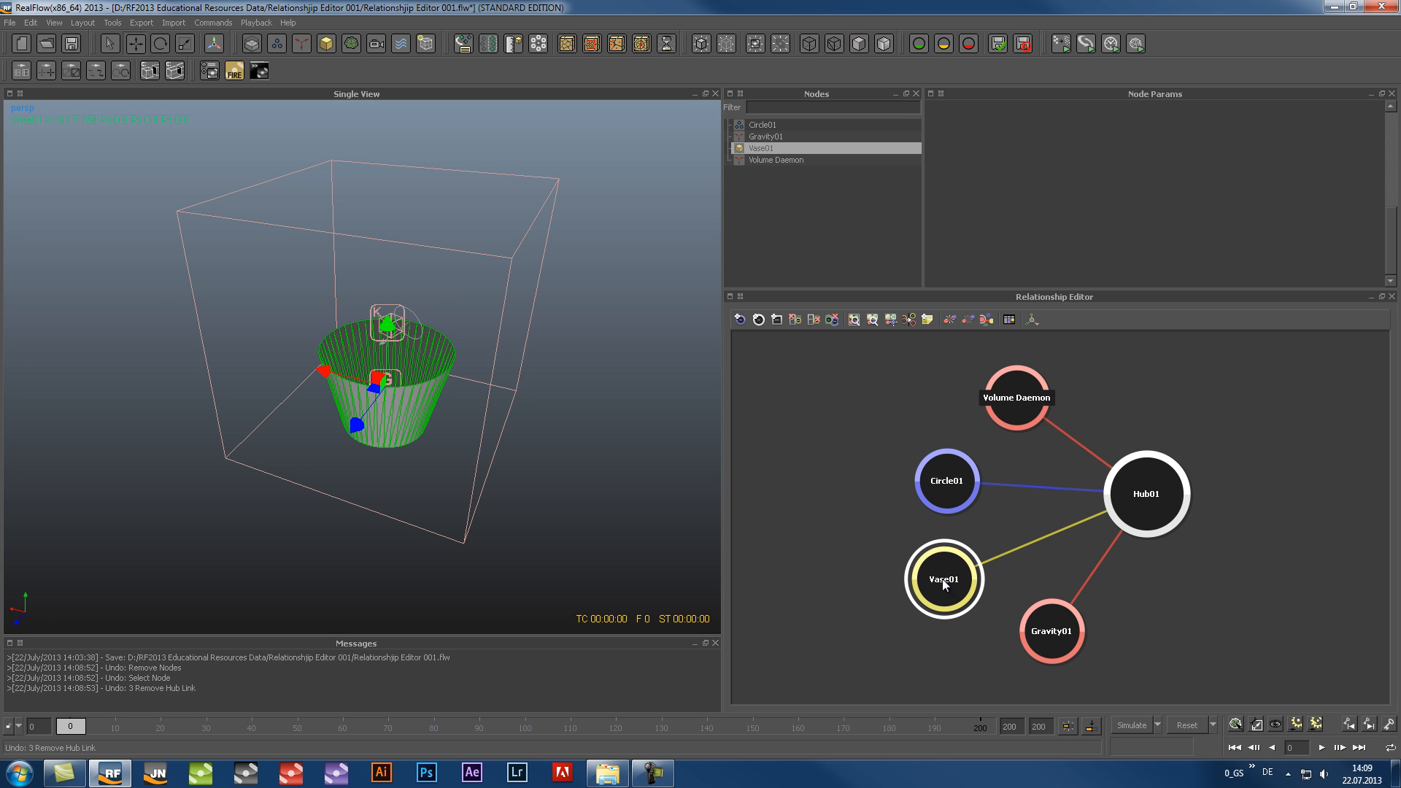
pyautogui.rightClick(945, 580)
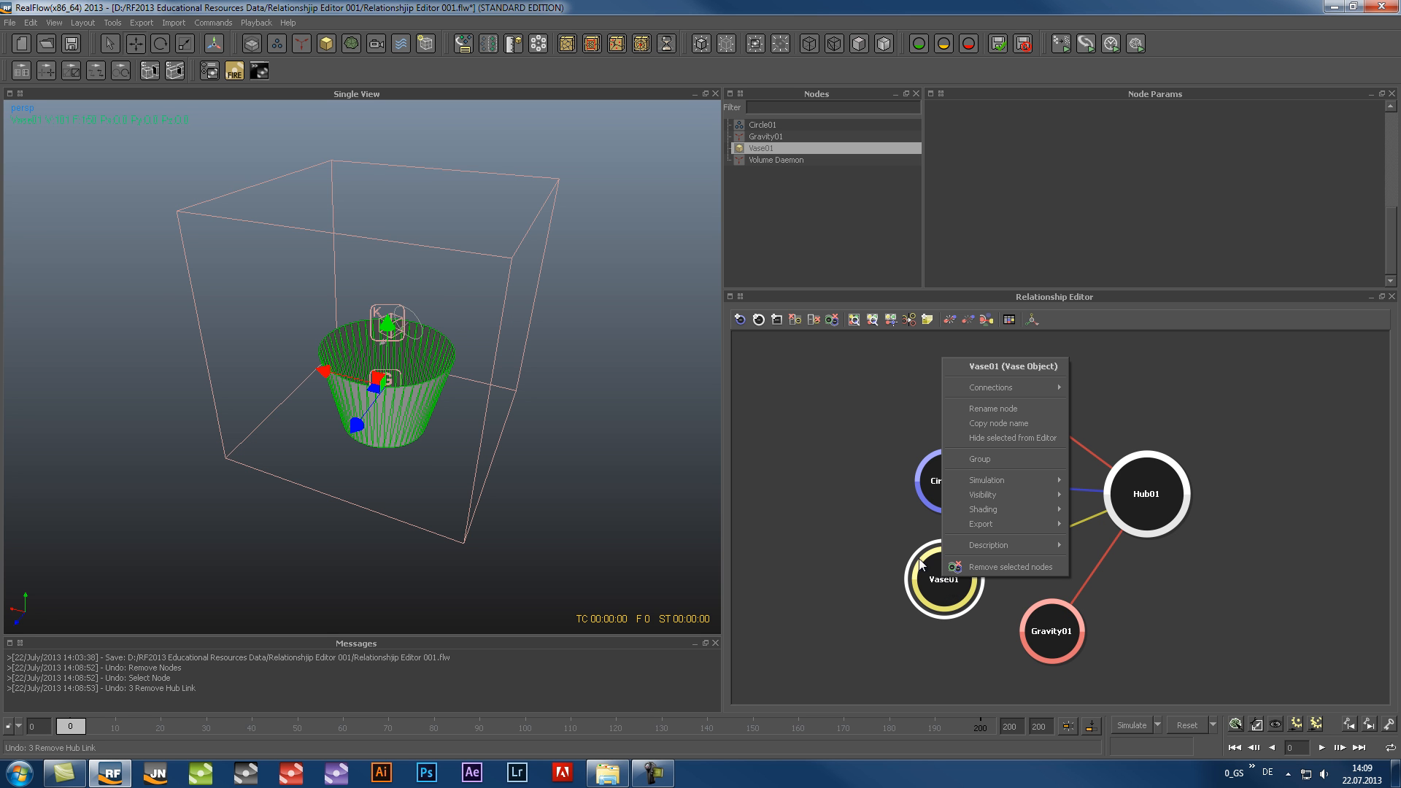
pyautogui.click(978, 410)
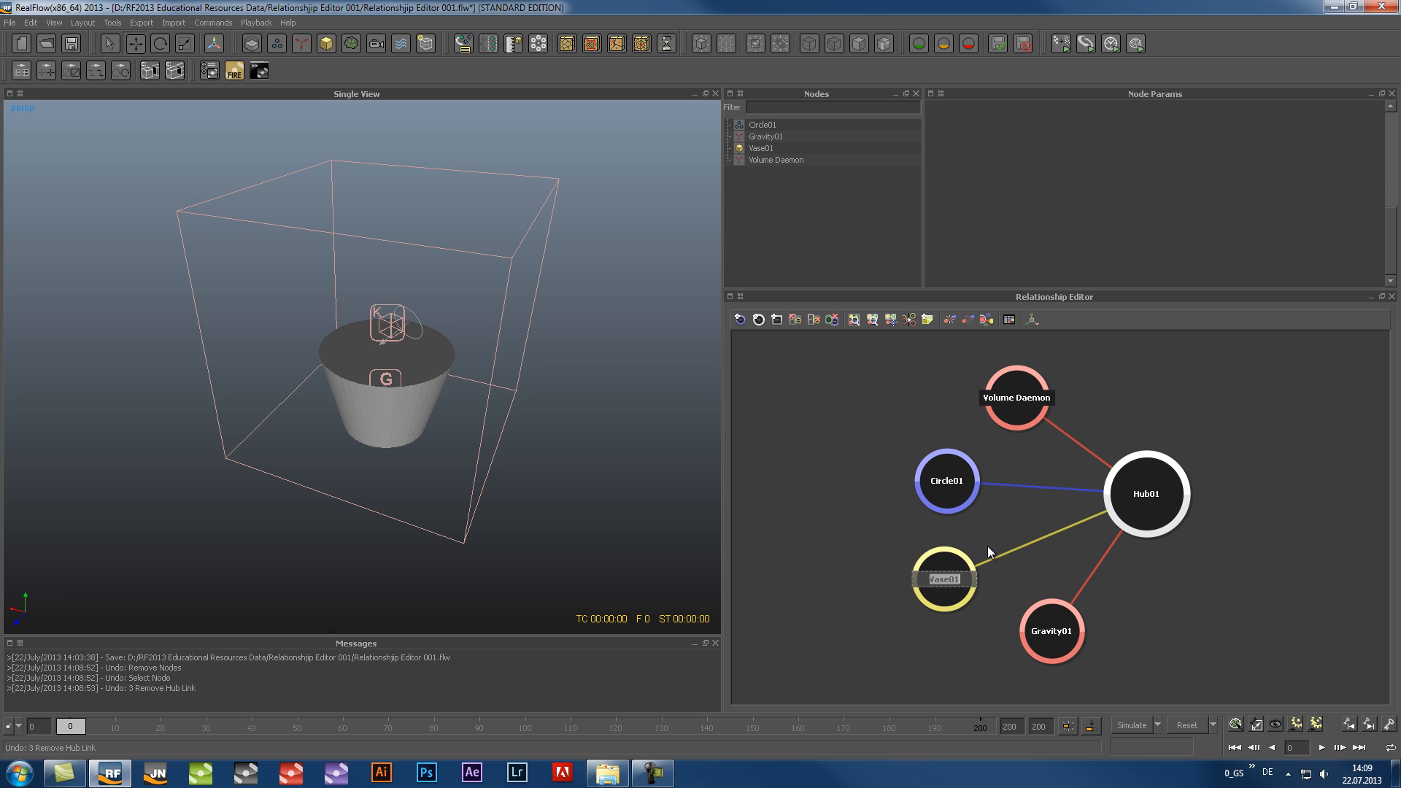
pyautogui.write('Container')
pyautogui.press('Return')
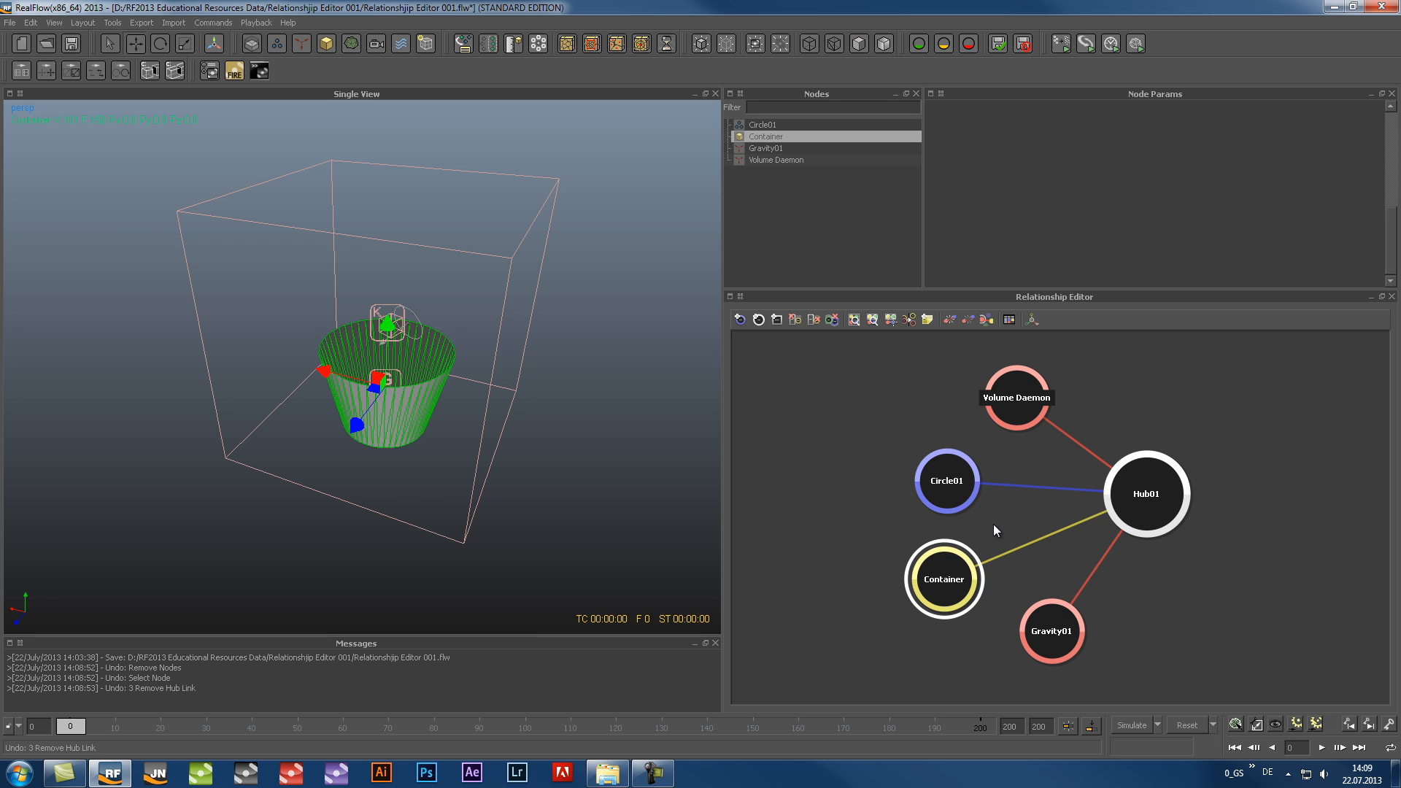
pyautogui.click(795, 257)
# Rename Circle01 as Emitter in the scene's node list and clear the selection
pyautogui.click(763, 124)
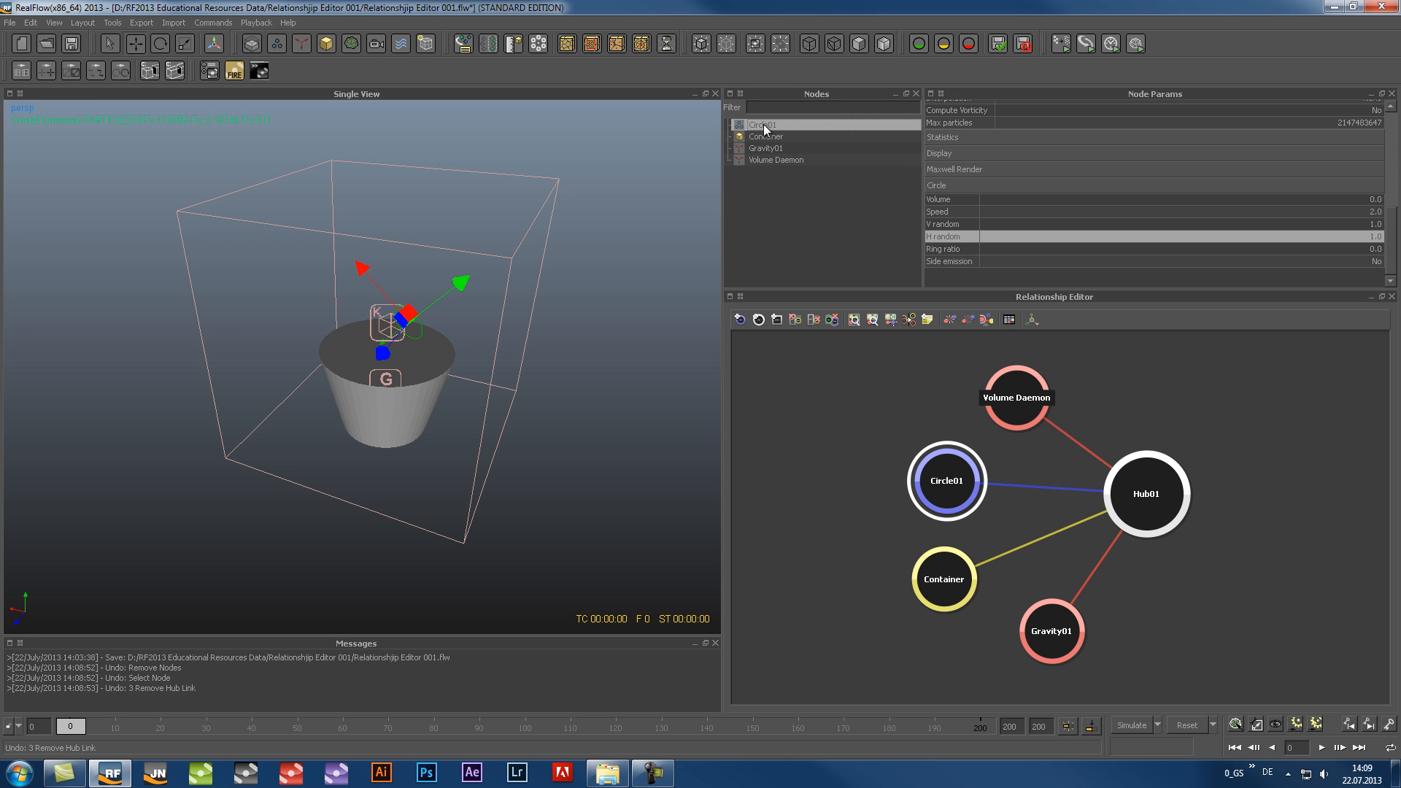
pyautogui.rightClick(762, 124)
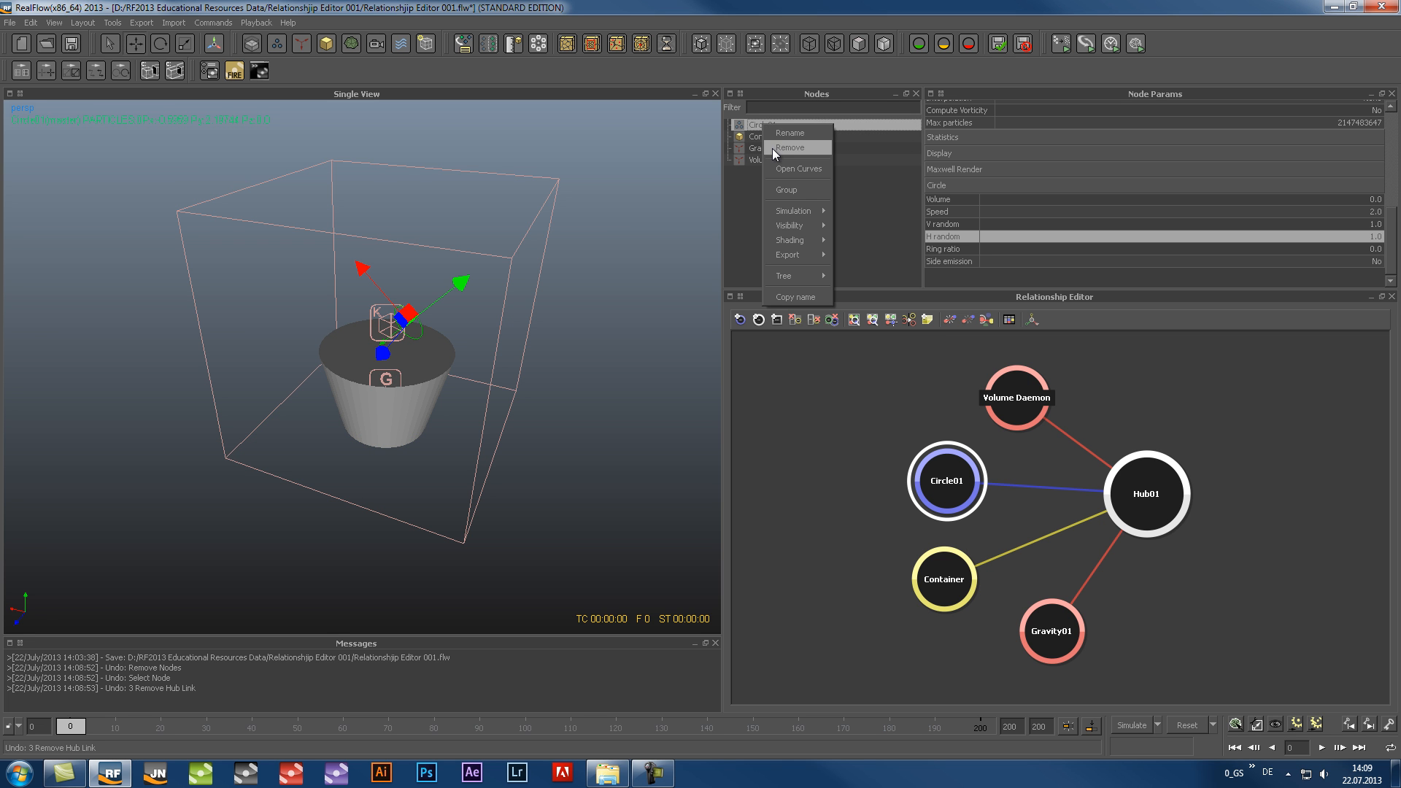
pyautogui.click(781, 133)
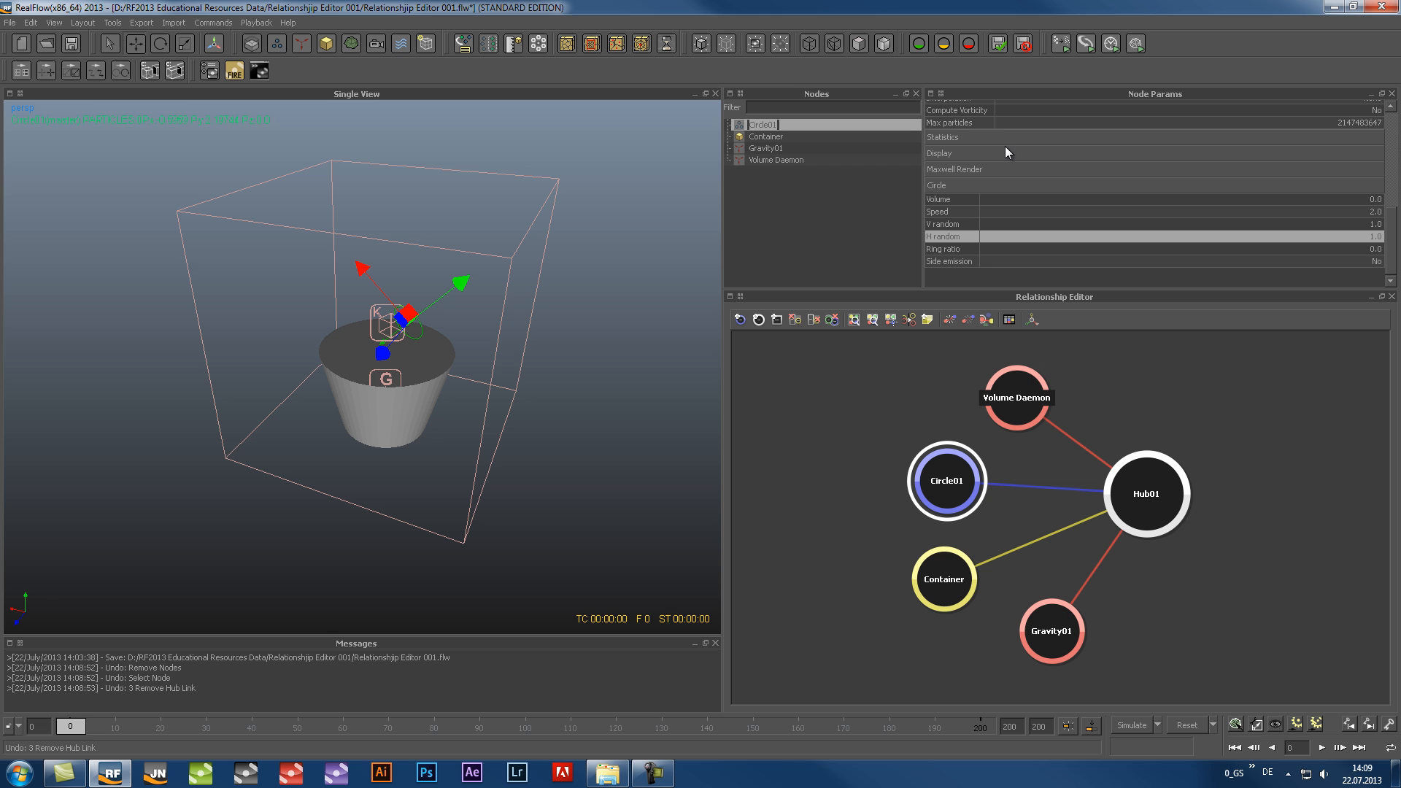
pyautogui.write('Emitter')
pyautogui.press('Return')
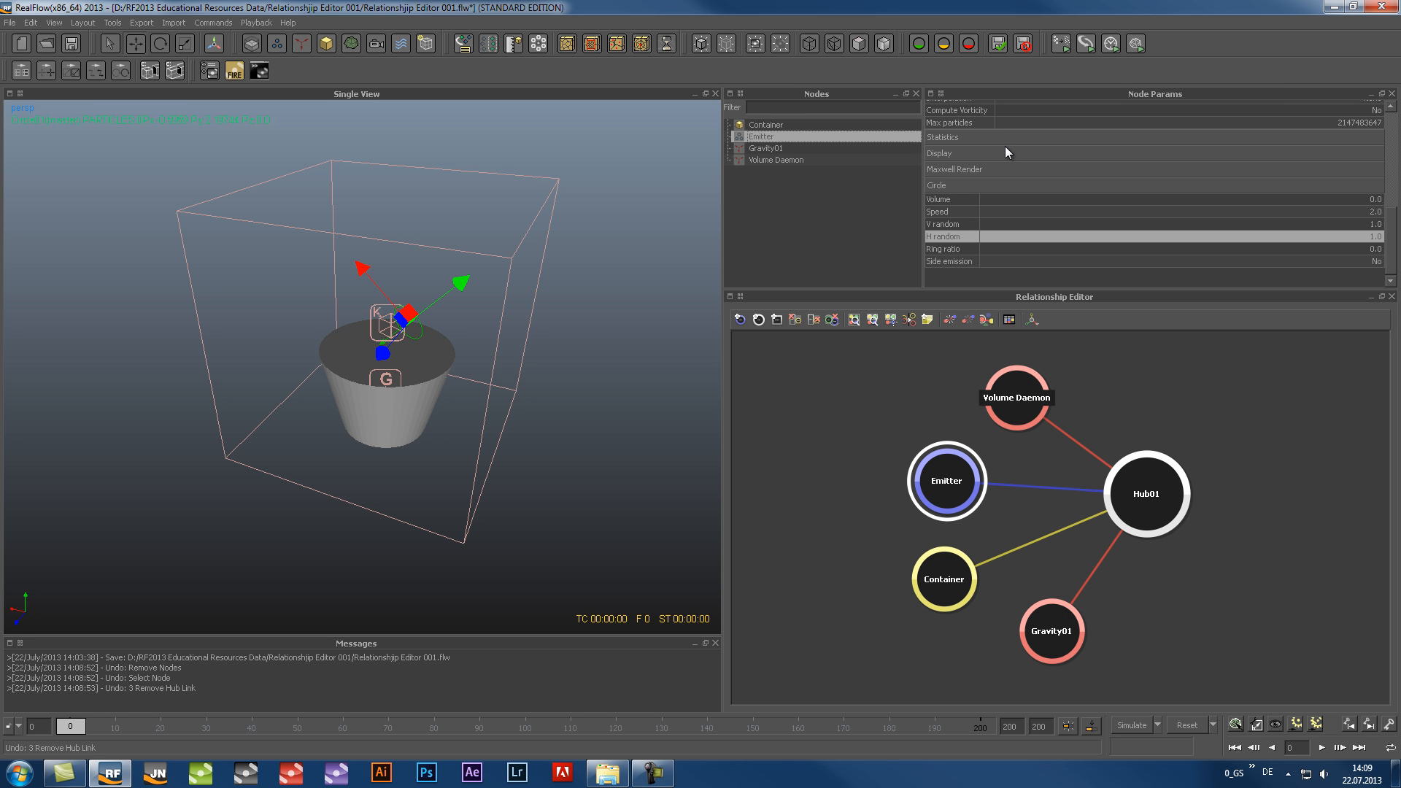
pyautogui.click(822, 410)
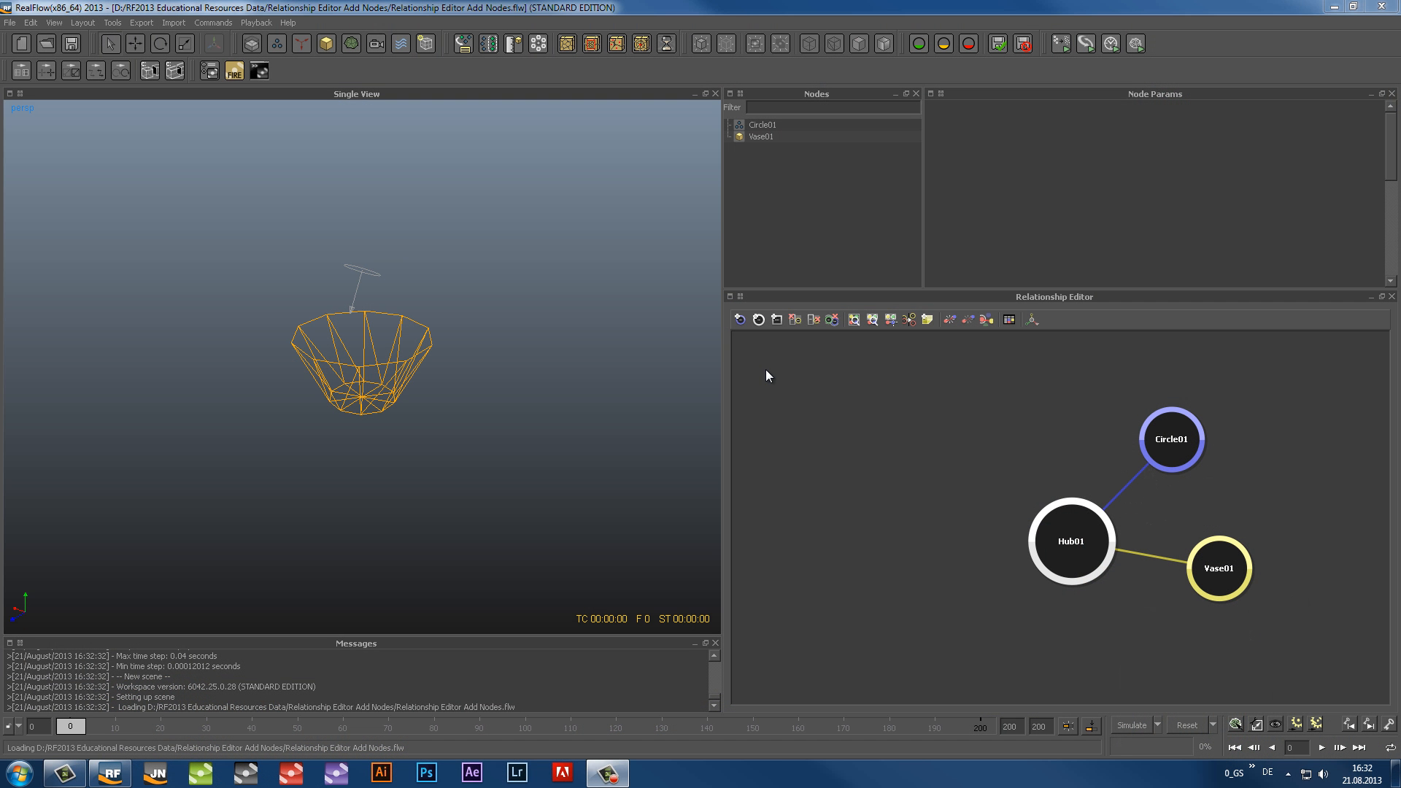
pyautogui.click(29, 23)
pyautogui.moveTo(88, 38)
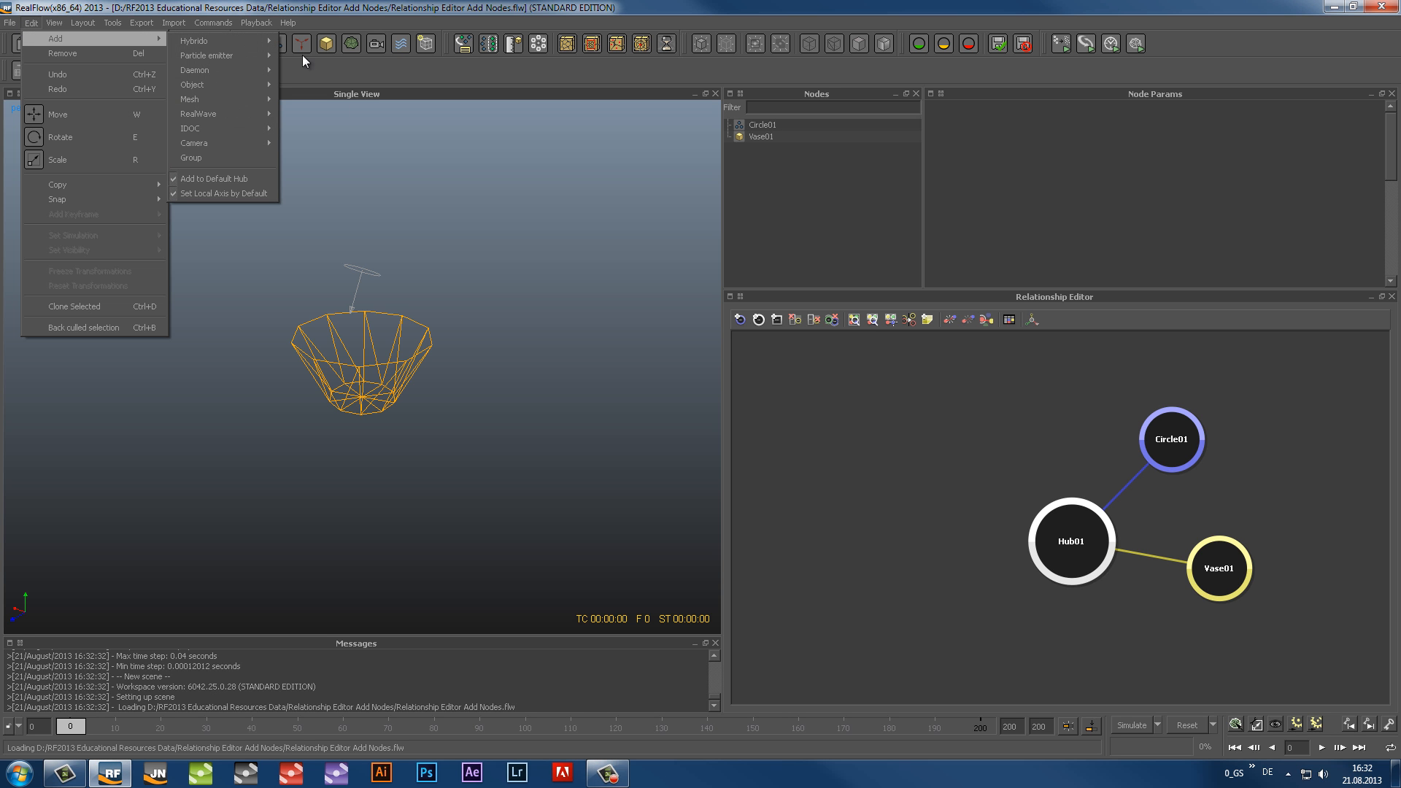
pyautogui.click(303, 56)
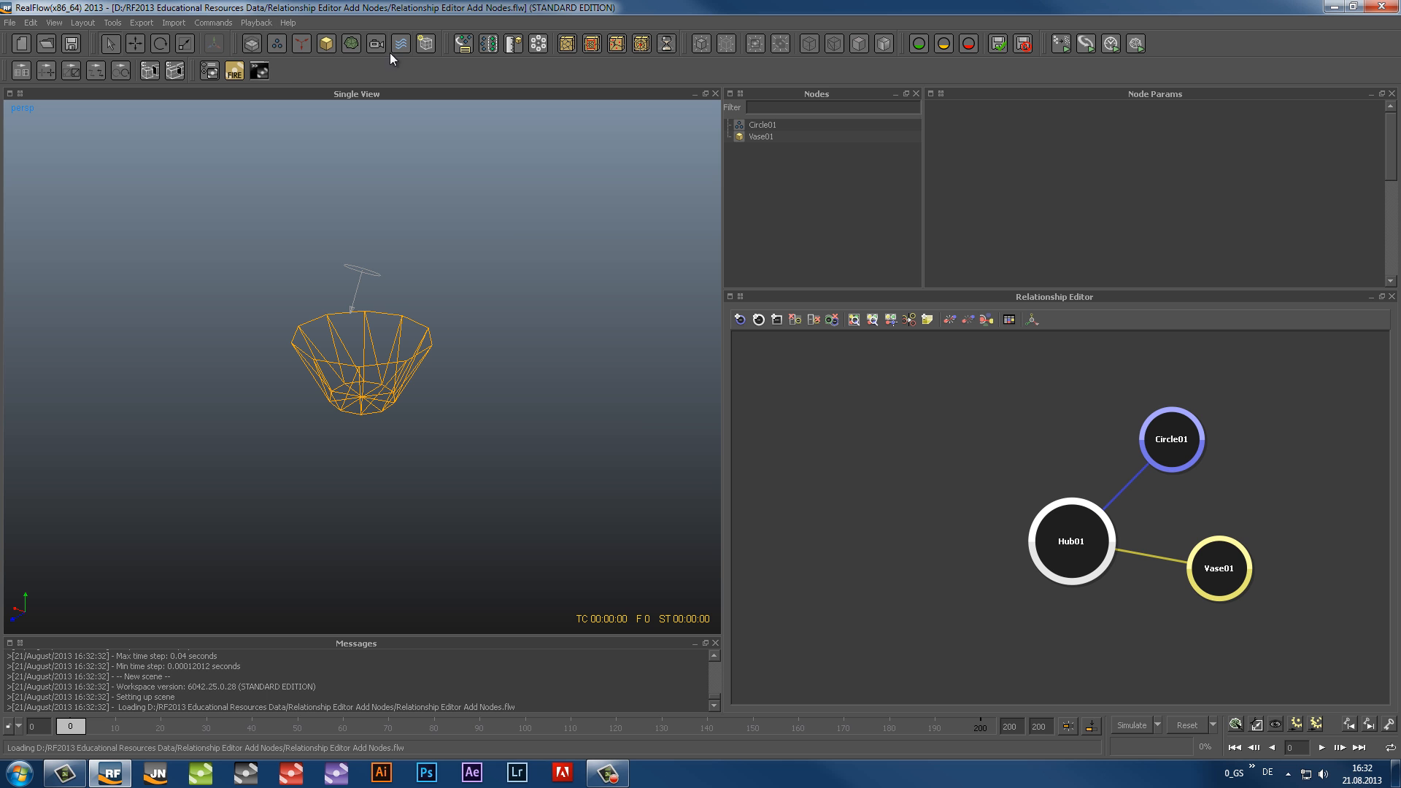
# Add a Gravity daemon to the scene from within the 3D view and clear the selection
pyautogui.rightClick(531, 236)
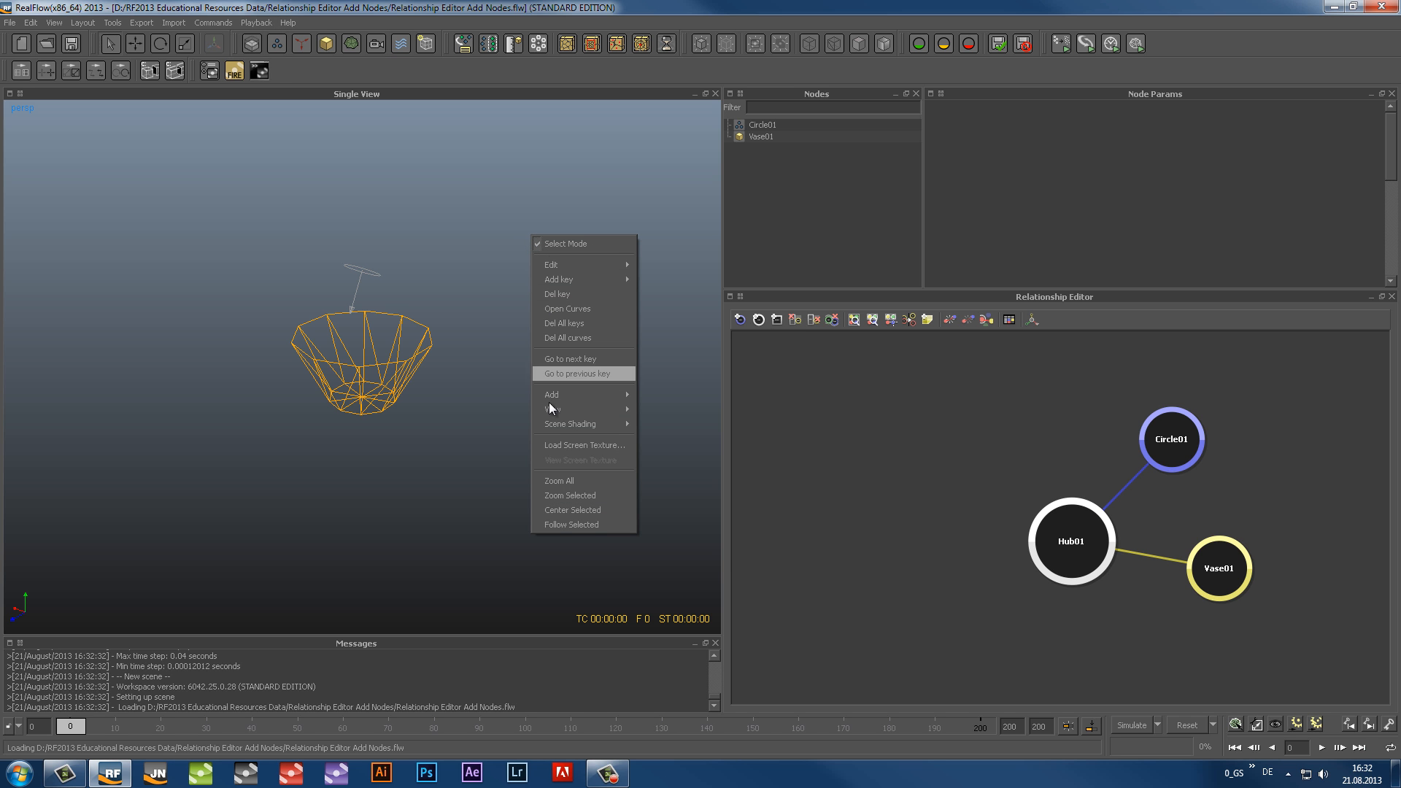
pyautogui.moveTo(550, 396)
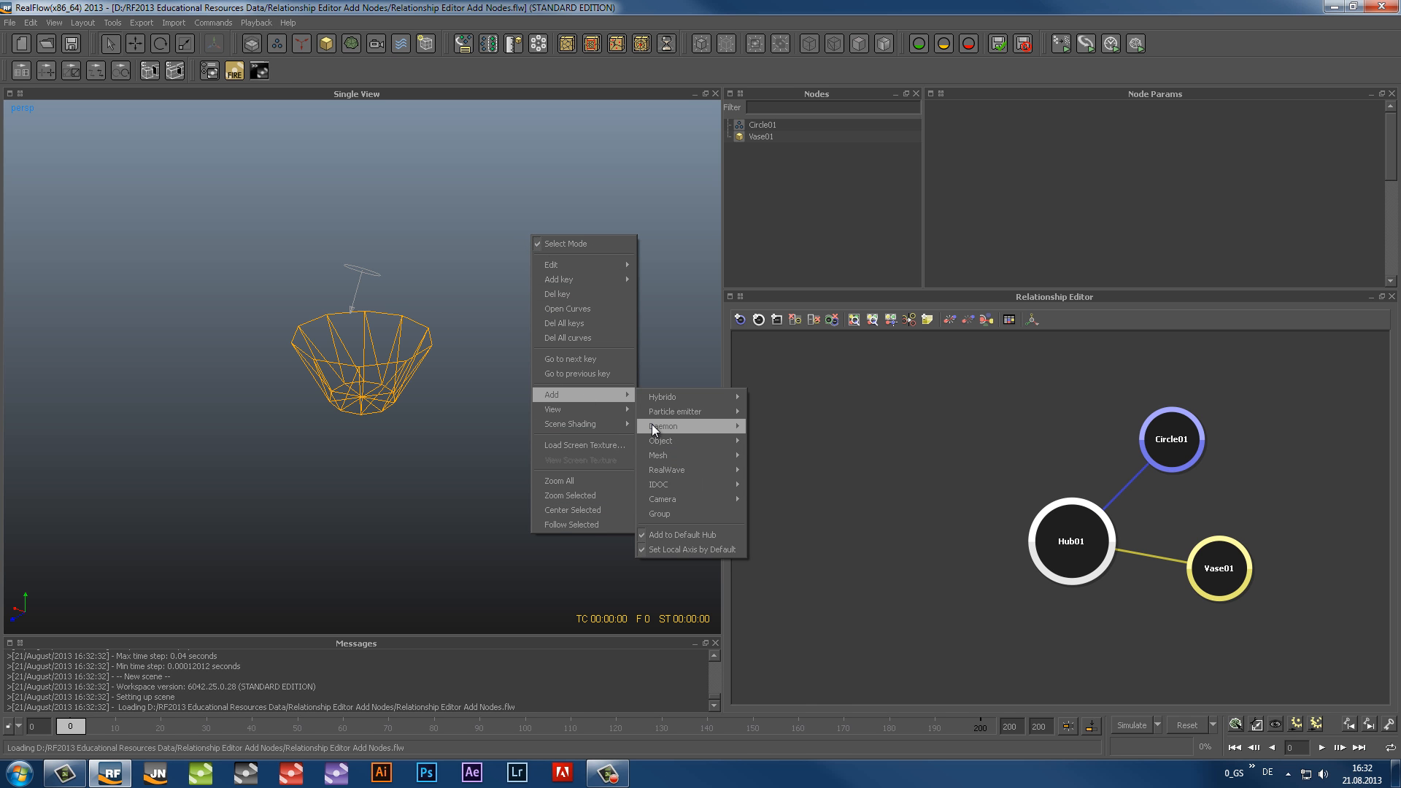
pyautogui.moveTo(651, 425)
pyautogui.click(764, 291)
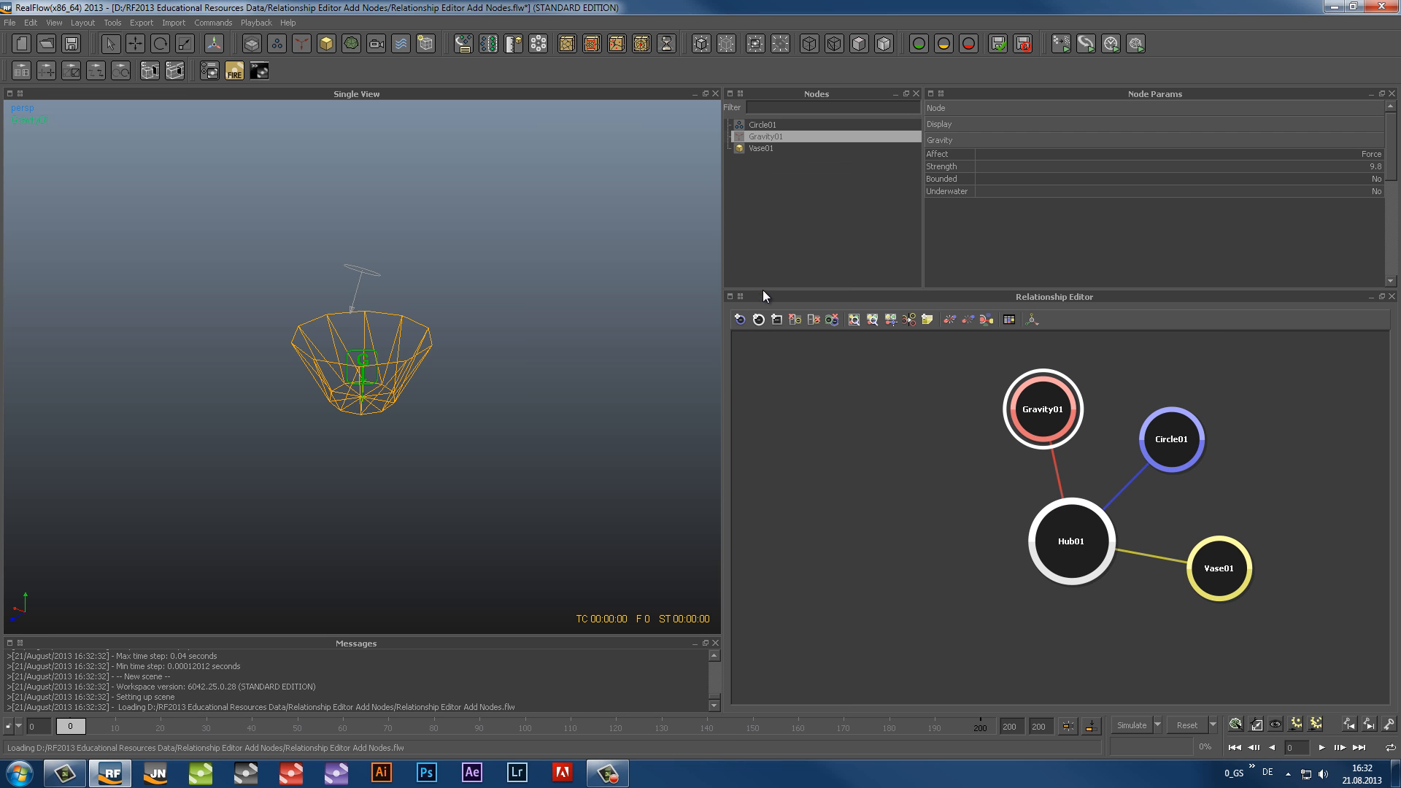
pyautogui.click(882, 463)
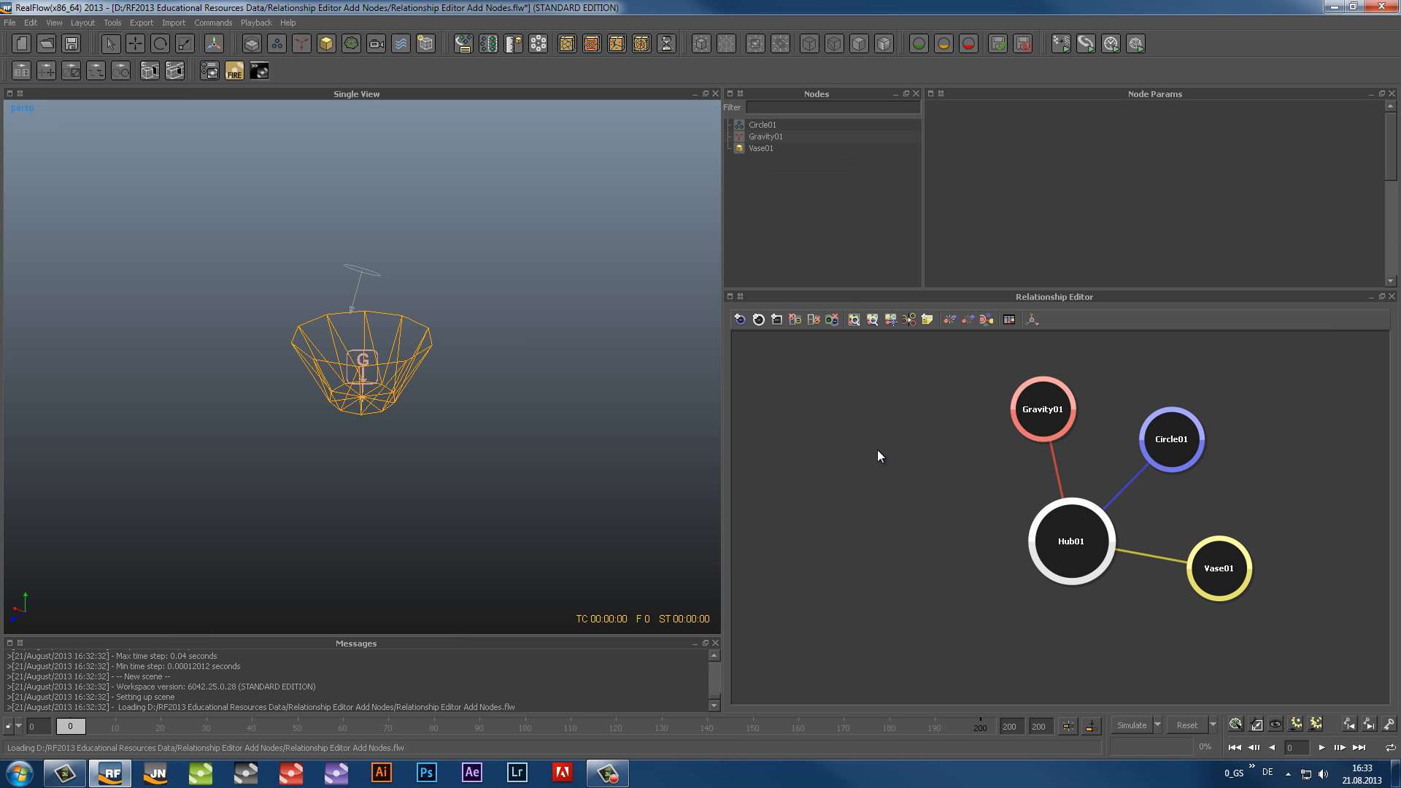
# Search the Relationship Editor's available nodes for "k v", add a k Volume daemon and clear the selection
pyautogui.rightClick(857, 424)
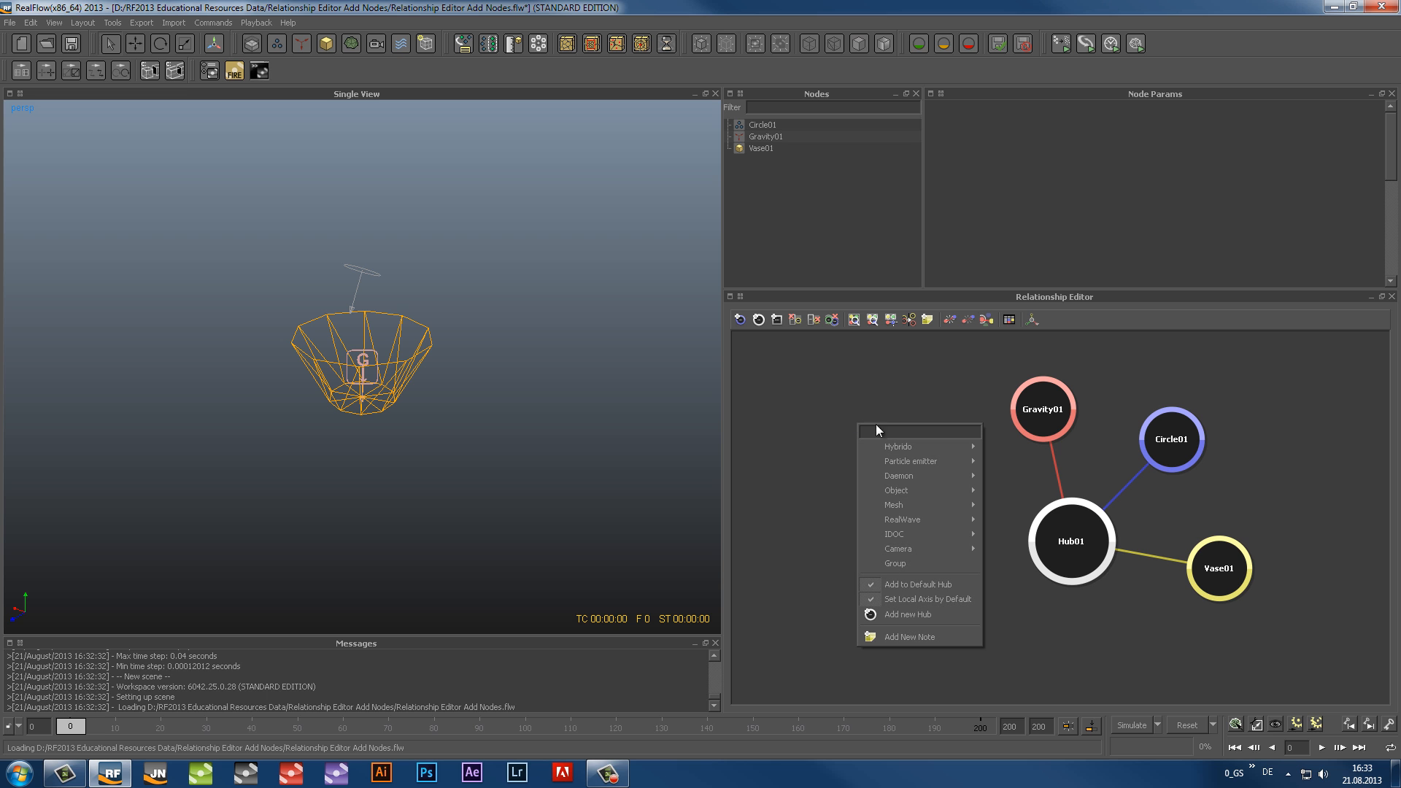
pyautogui.write('k v')
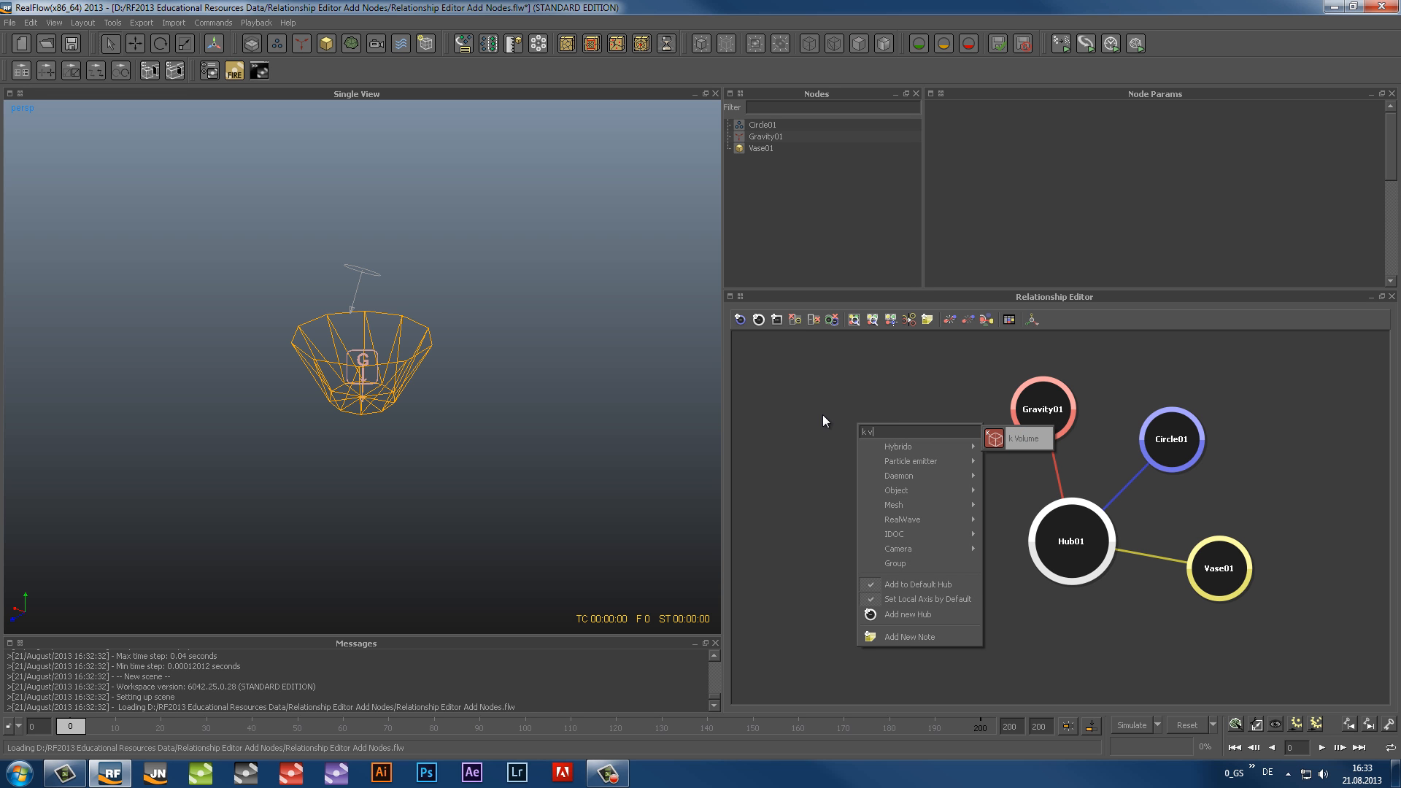
pyautogui.click(1013, 440)
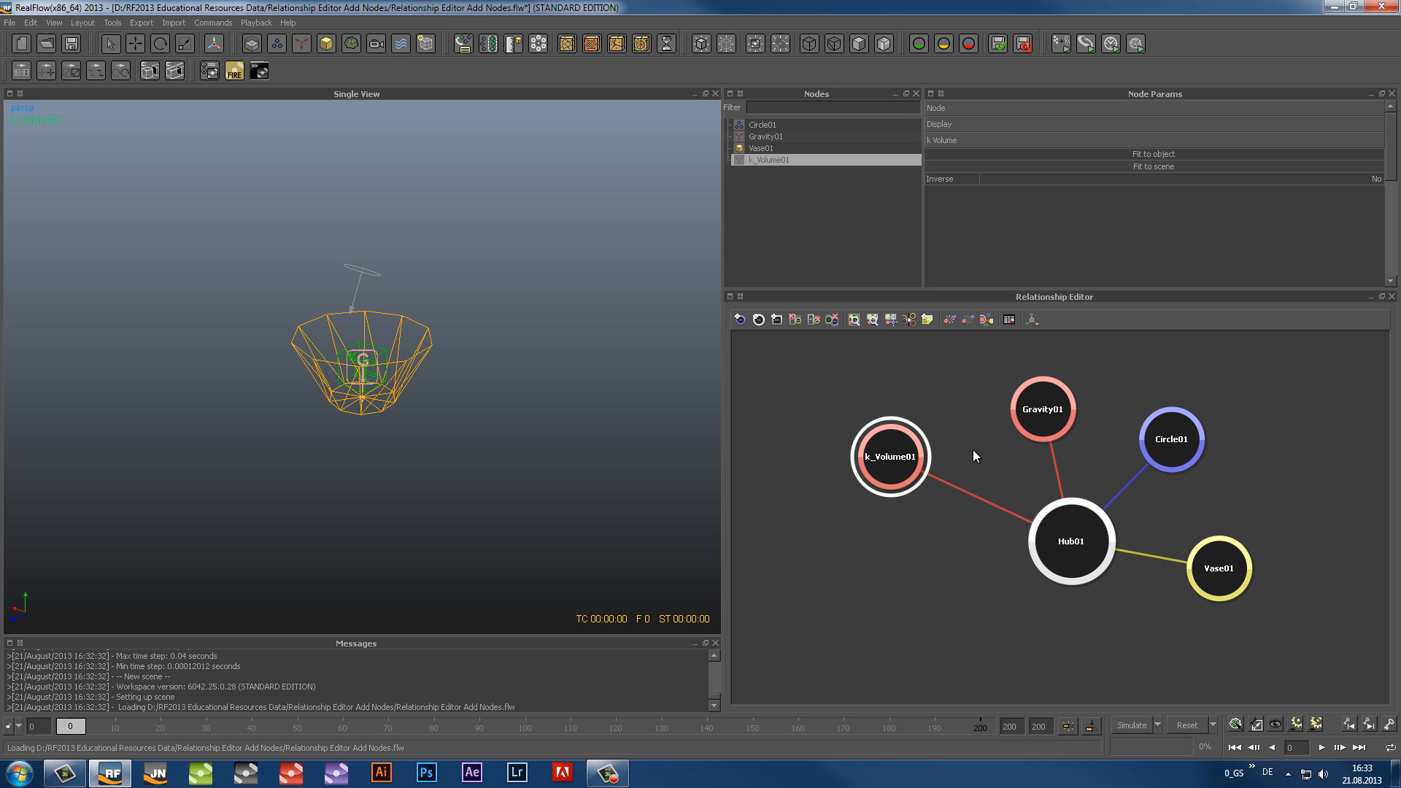
pyautogui.click(1075, 535)
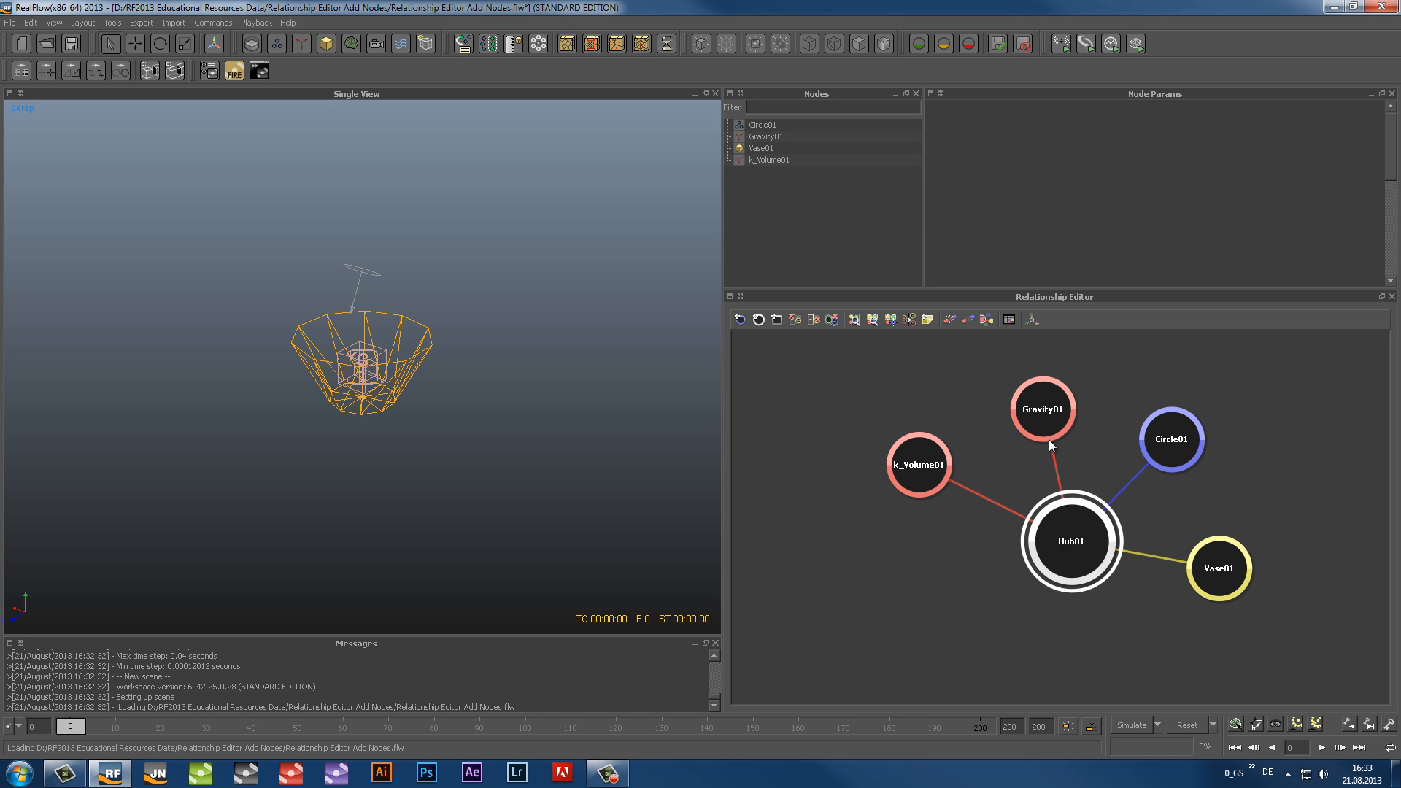
pyautogui.click(792, 472)
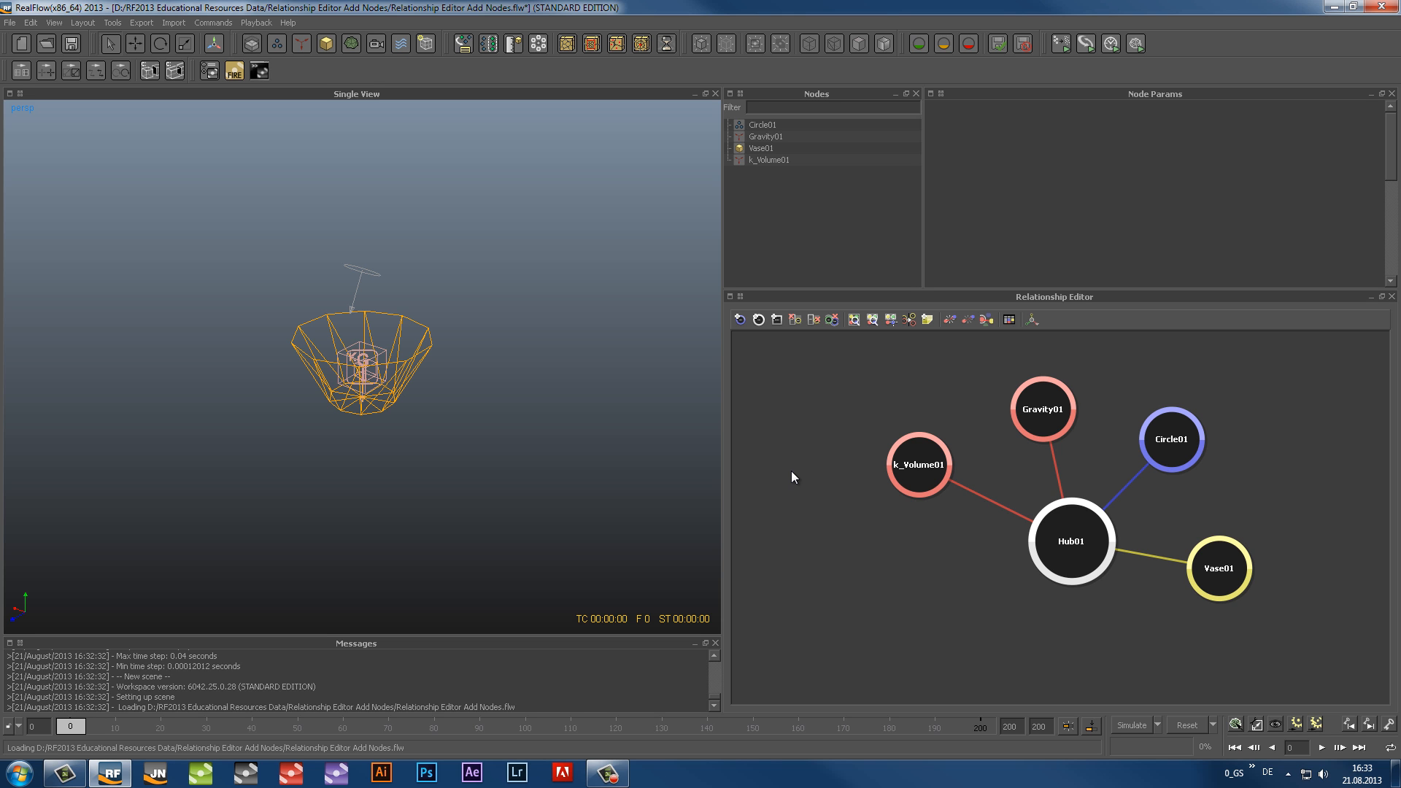
# Disable Add to Default Hub in the Relationship Editor and add a k Speed daemon and a Sphere object
pyautogui.rightClick(793, 473)
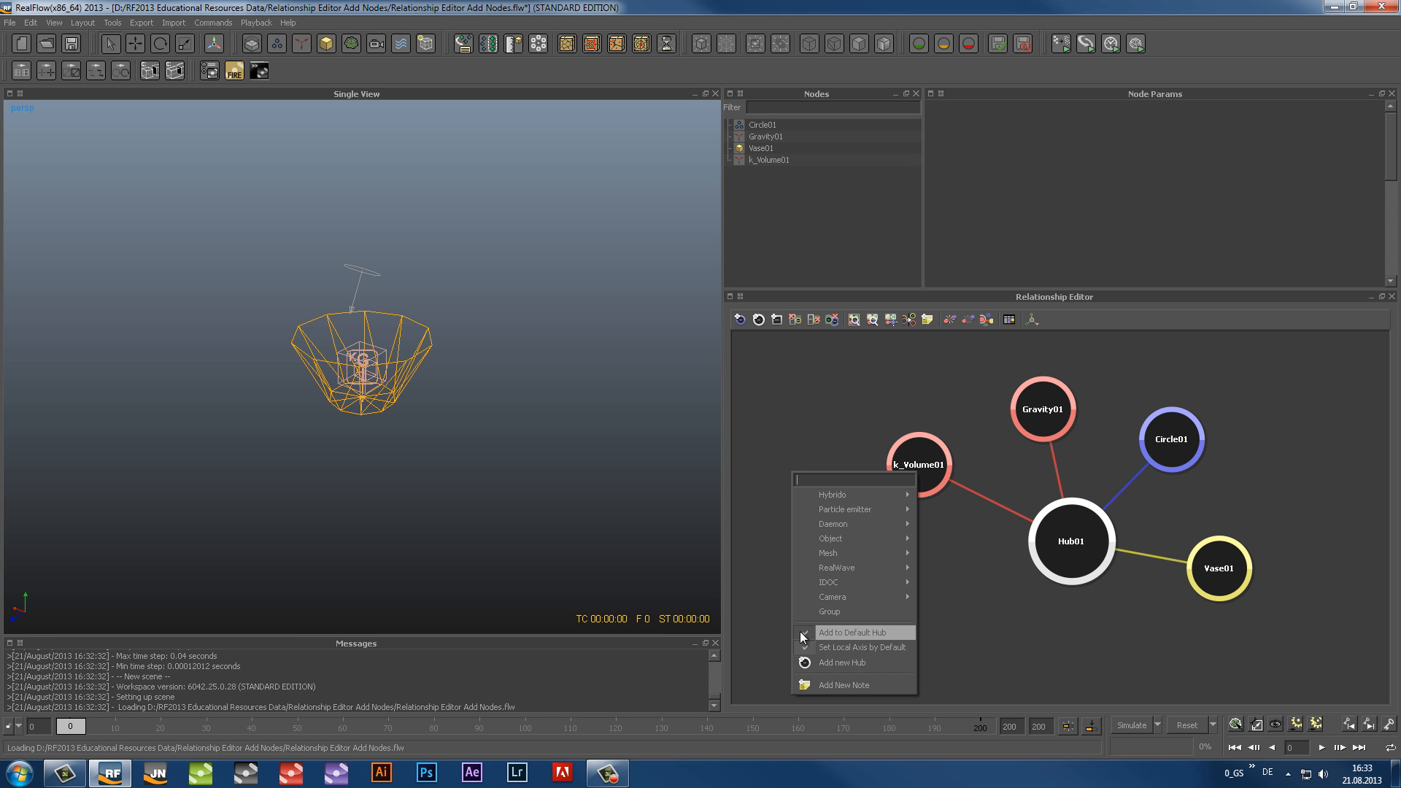
pyautogui.click(802, 633)
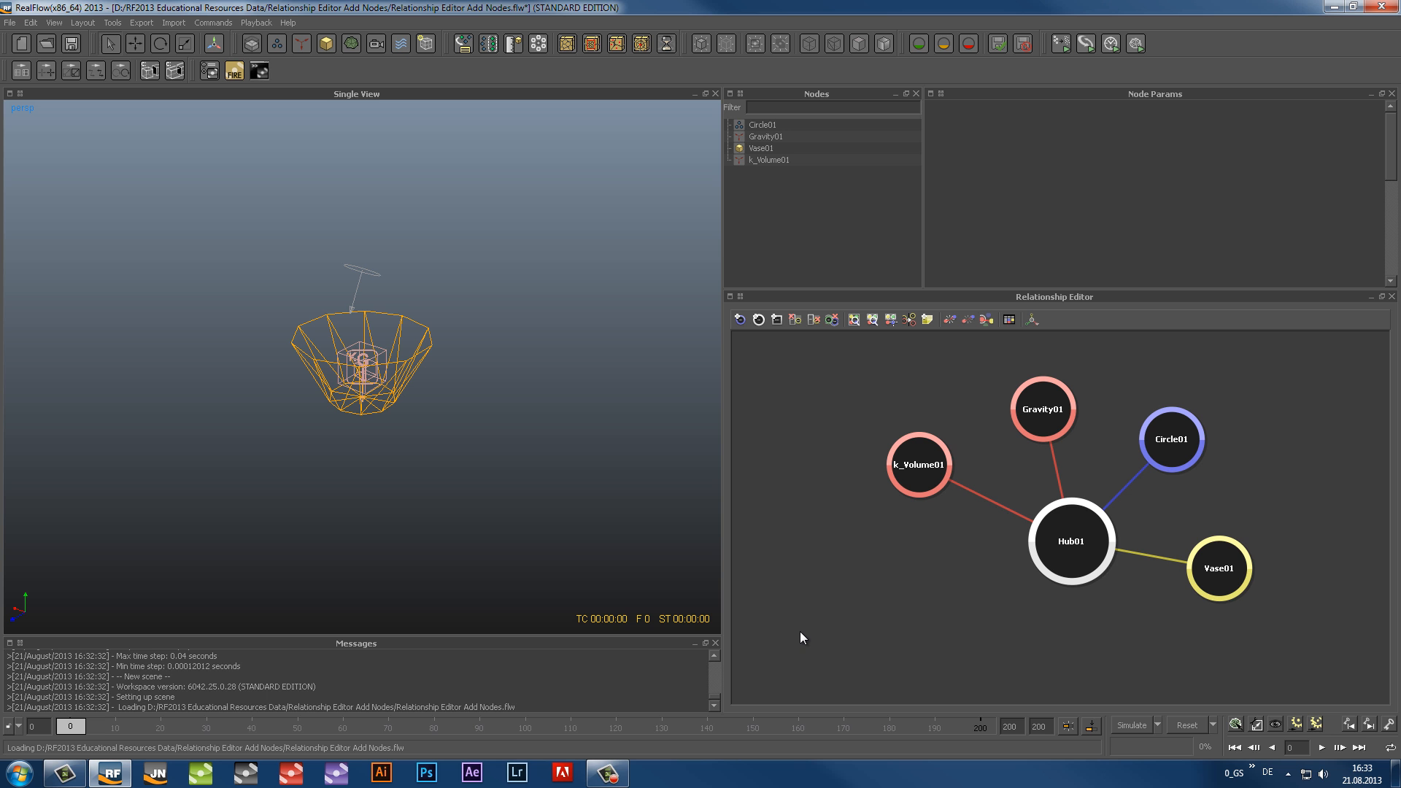
pyautogui.click(302, 46)
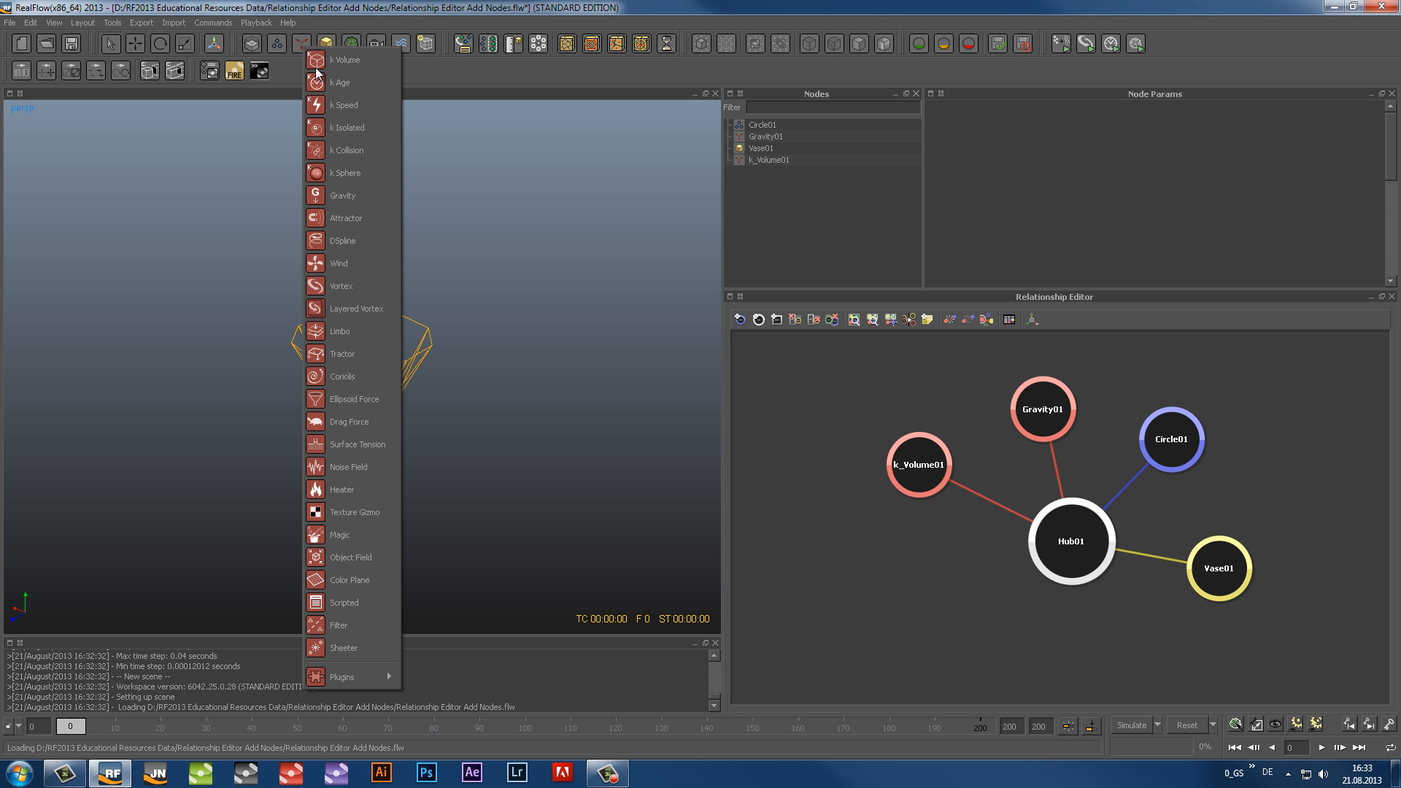
pyautogui.click(322, 103)
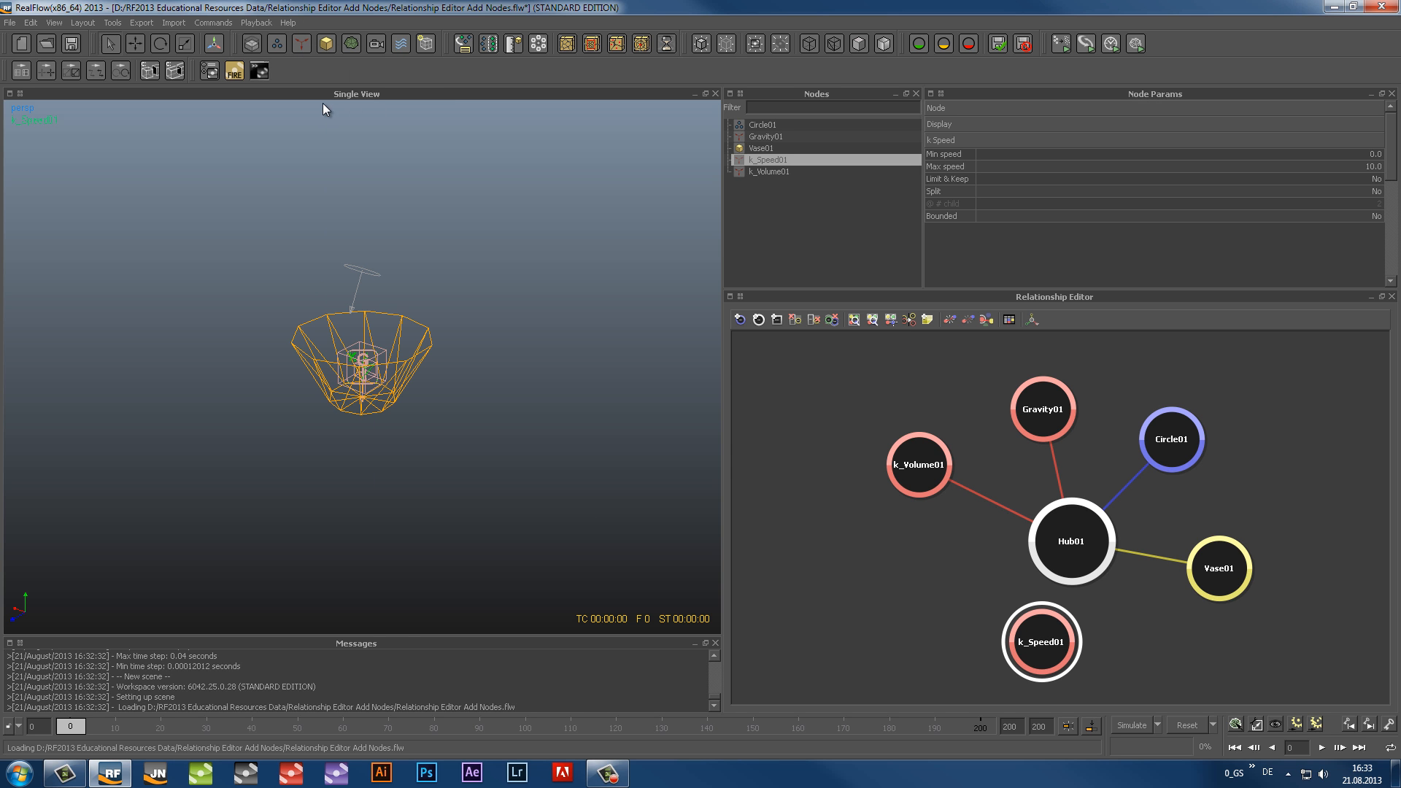
pyautogui.click(327, 43)
pyautogui.click(372, 77)
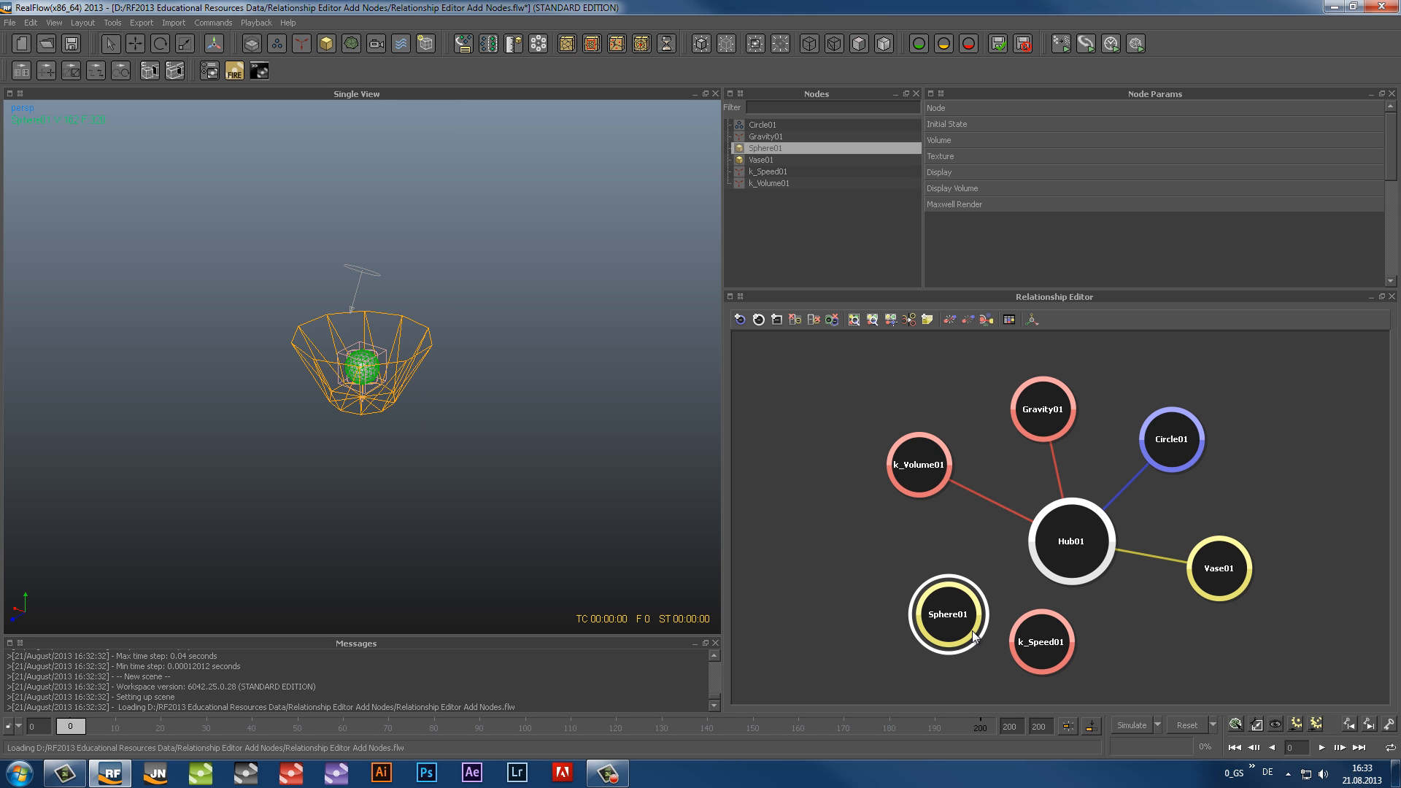
# Link Sphere01 and k_Speed01 to Hub01 and re-enable Add to Default Hub
pyautogui.moveTo(970, 620); pyautogui.dragTo(1059, 549)
pyautogui.moveTo(1034, 641); pyautogui.dragTo(1066, 561)
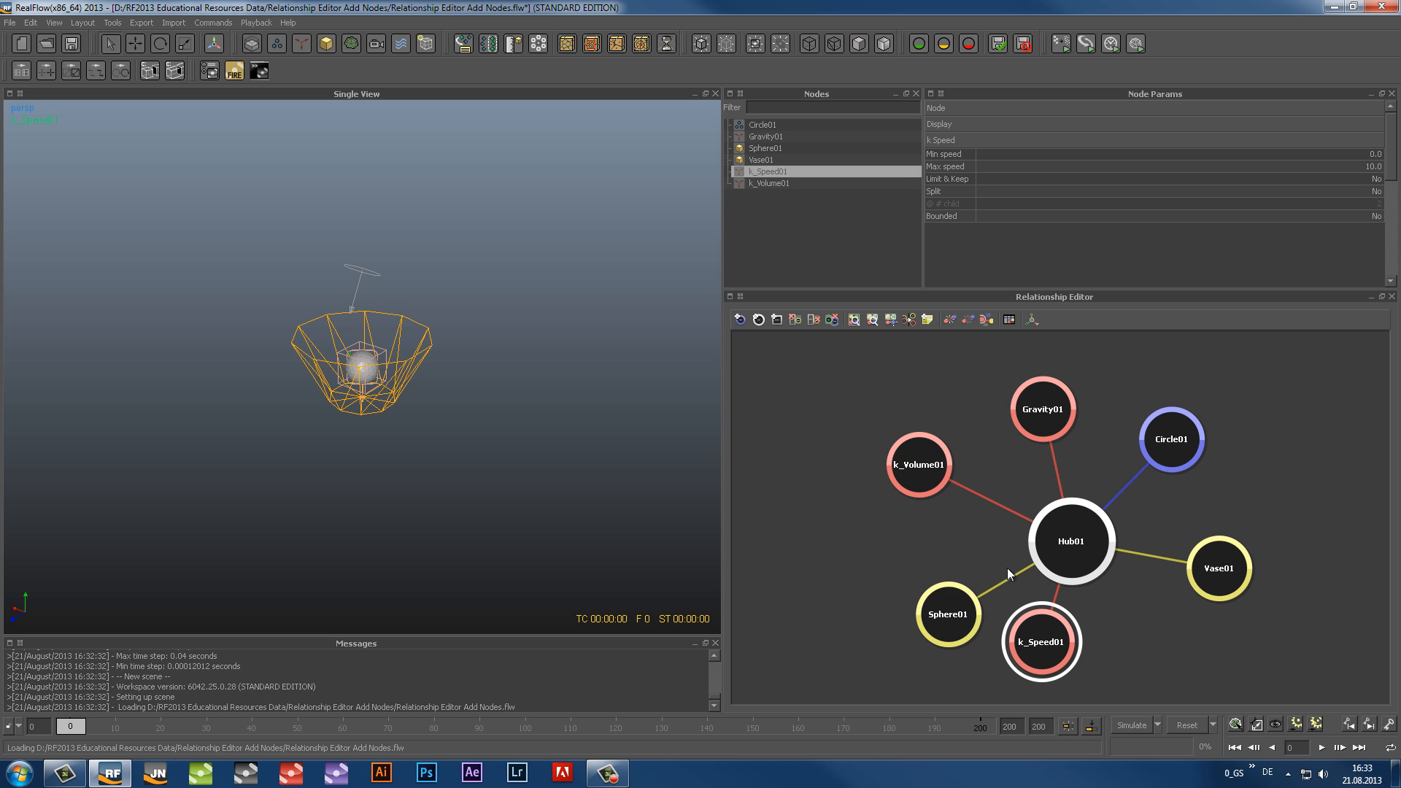
pyautogui.click(835, 546)
pyautogui.rightClick(834, 546)
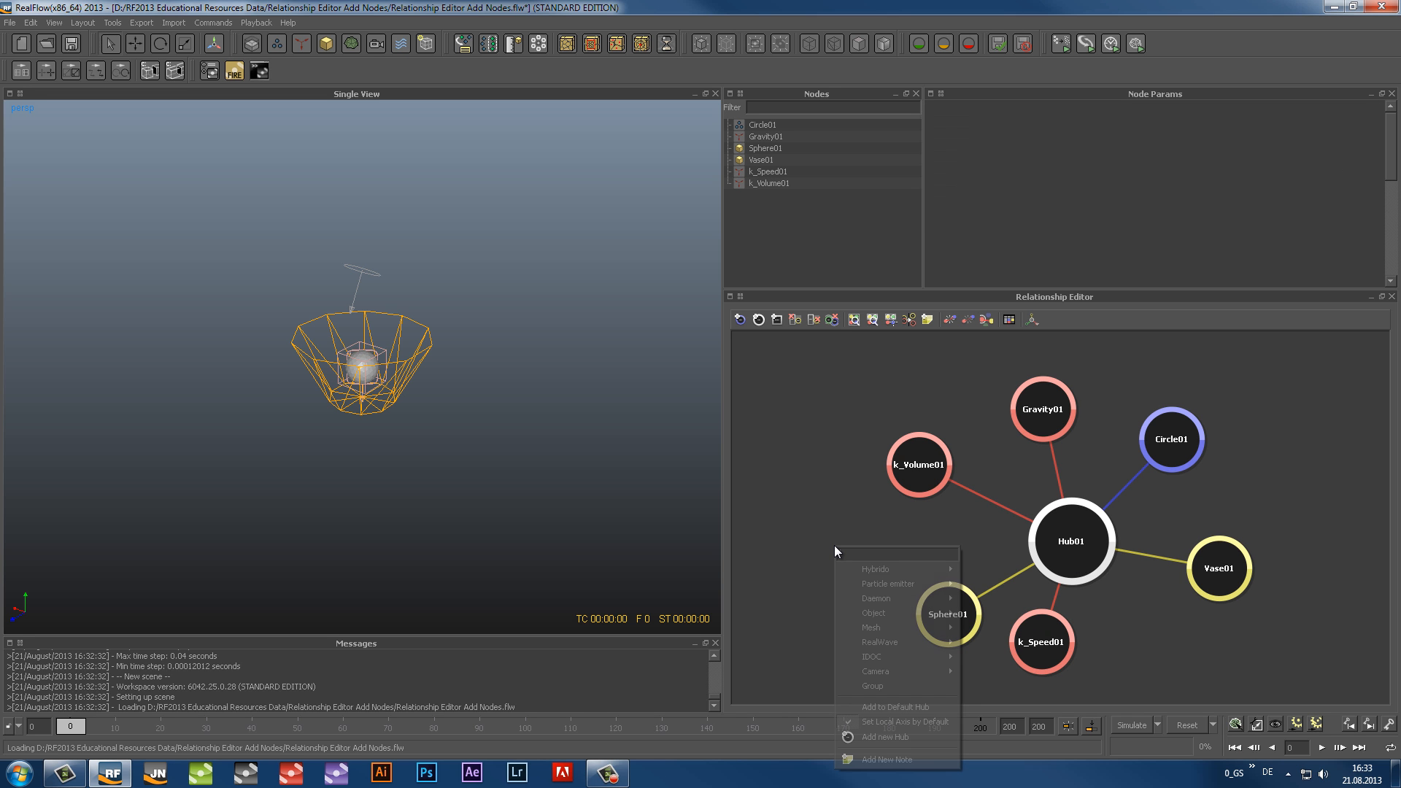
pyautogui.click(846, 704)
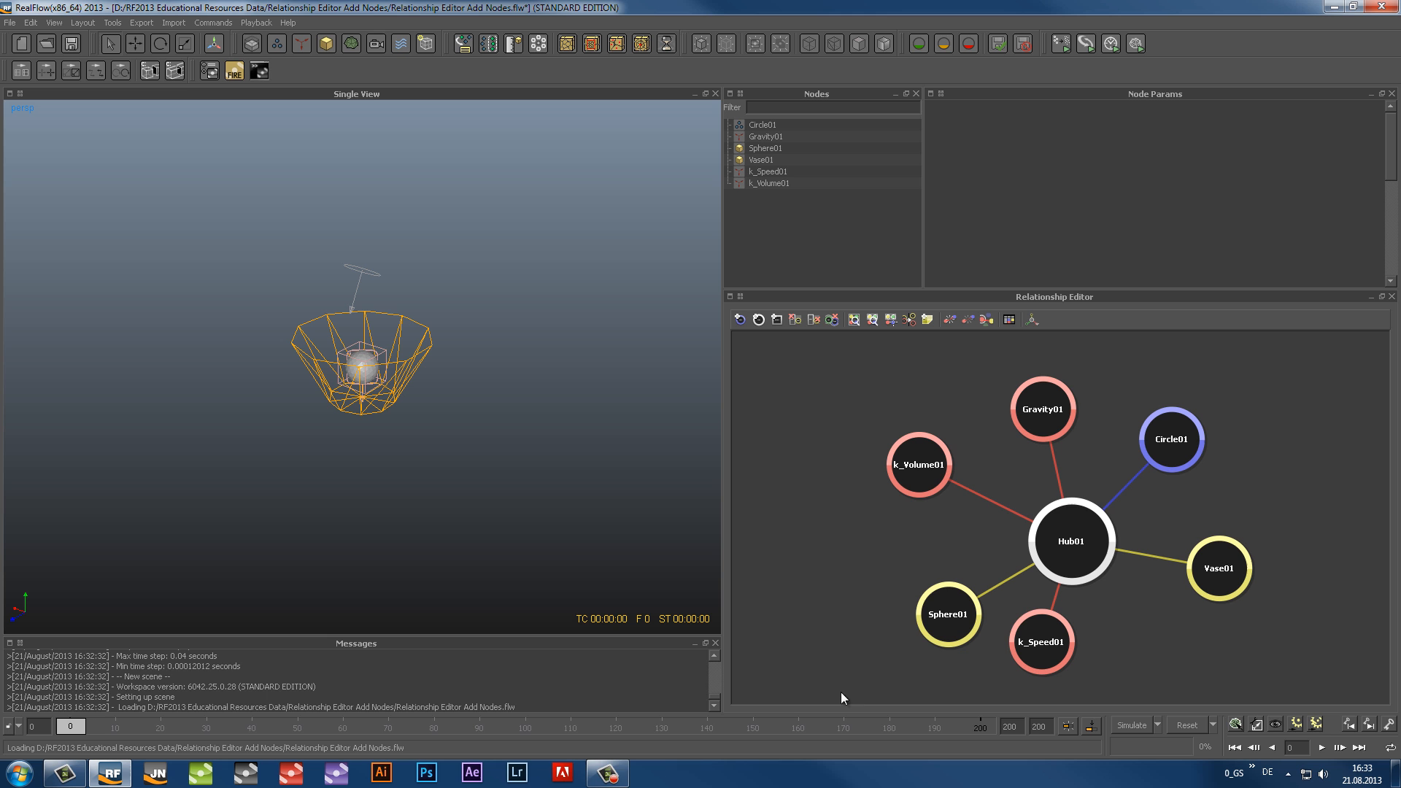
# Add two new hubs in the Relationship Editor, placing one above left and the other above right of the existing nodes
pyautogui.click(755, 322)
pyautogui.moveTo(912, 389); pyautogui.dragTo(799, 406)
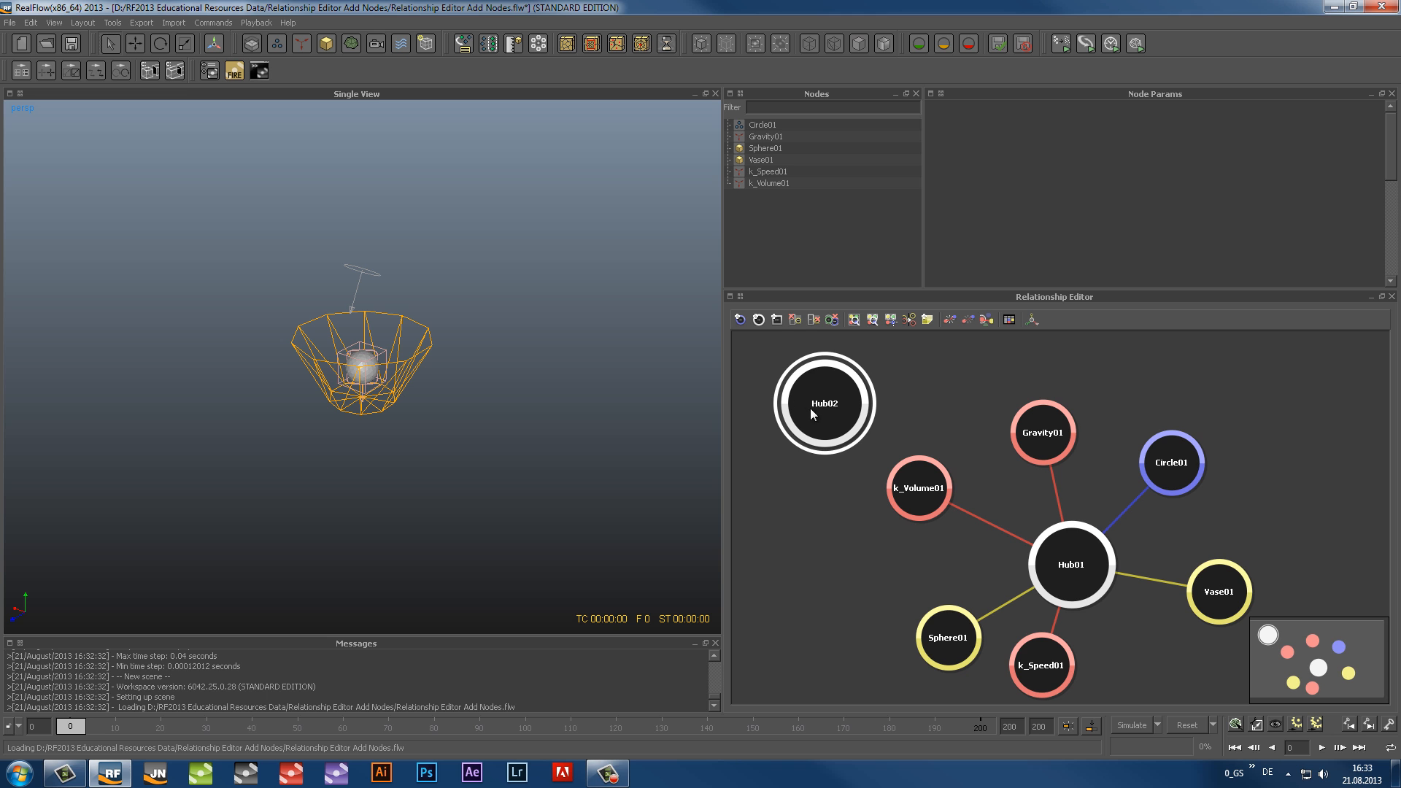
pyautogui.click(758, 320)
pyautogui.moveTo(945, 391); pyautogui.dragTo(1272, 412)
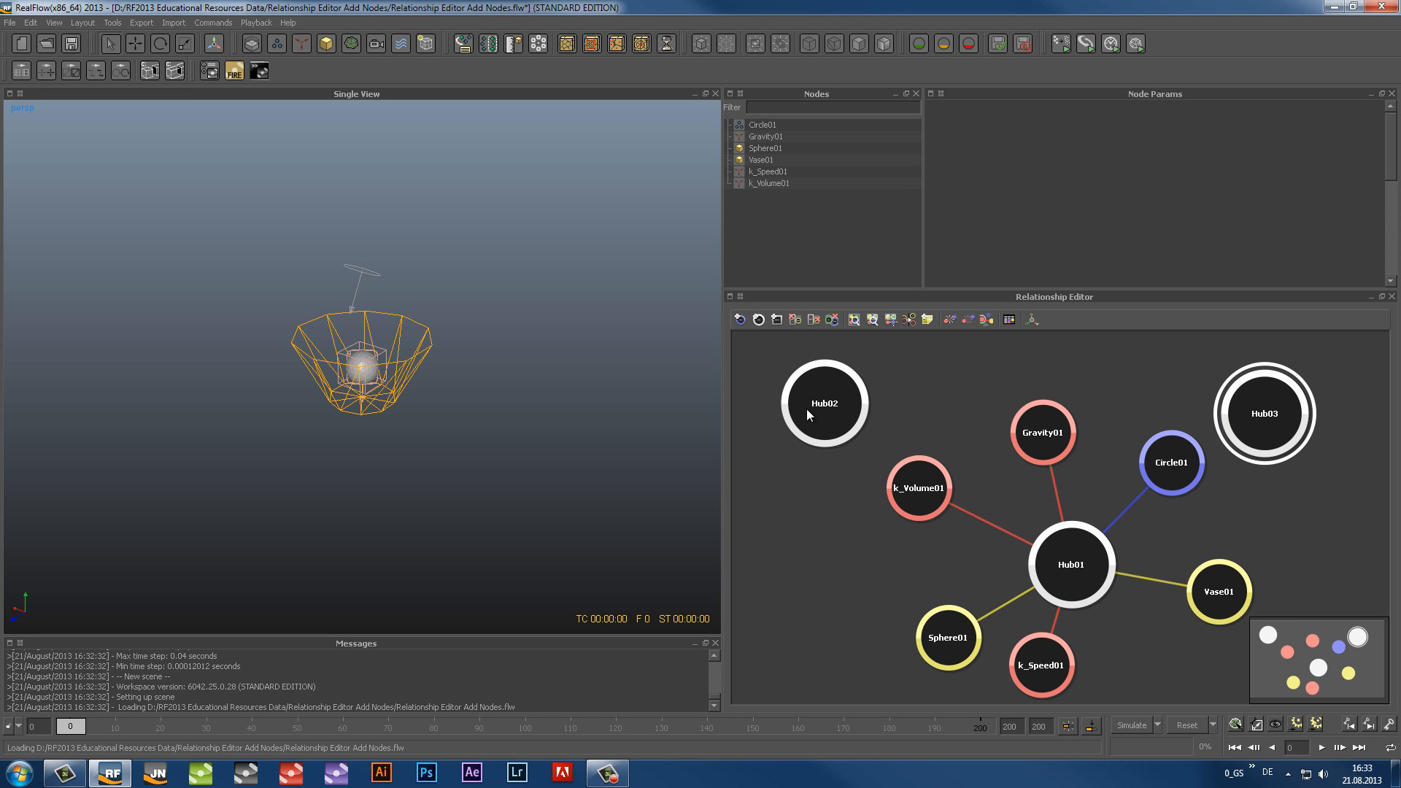
# Link k_Volume01 to Hub02, and Gravity01, Circle01 and Vase01 to Hub03
pyautogui.click(912, 501)
pyautogui.moveTo(1047, 437); pyautogui.dragTo(1233, 429)
pyautogui.moveTo(1177, 465); pyautogui.dragTo(1257, 443)
pyautogui.moveTo(1214, 599); pyautogui.dragTo(1274, 436)
# Delete Hub03 and Hub02 from the Relationship Editor
pyautogui.click(1269, 432)
pyautogui.press('Delete')
pyautogui.click(816, 404)
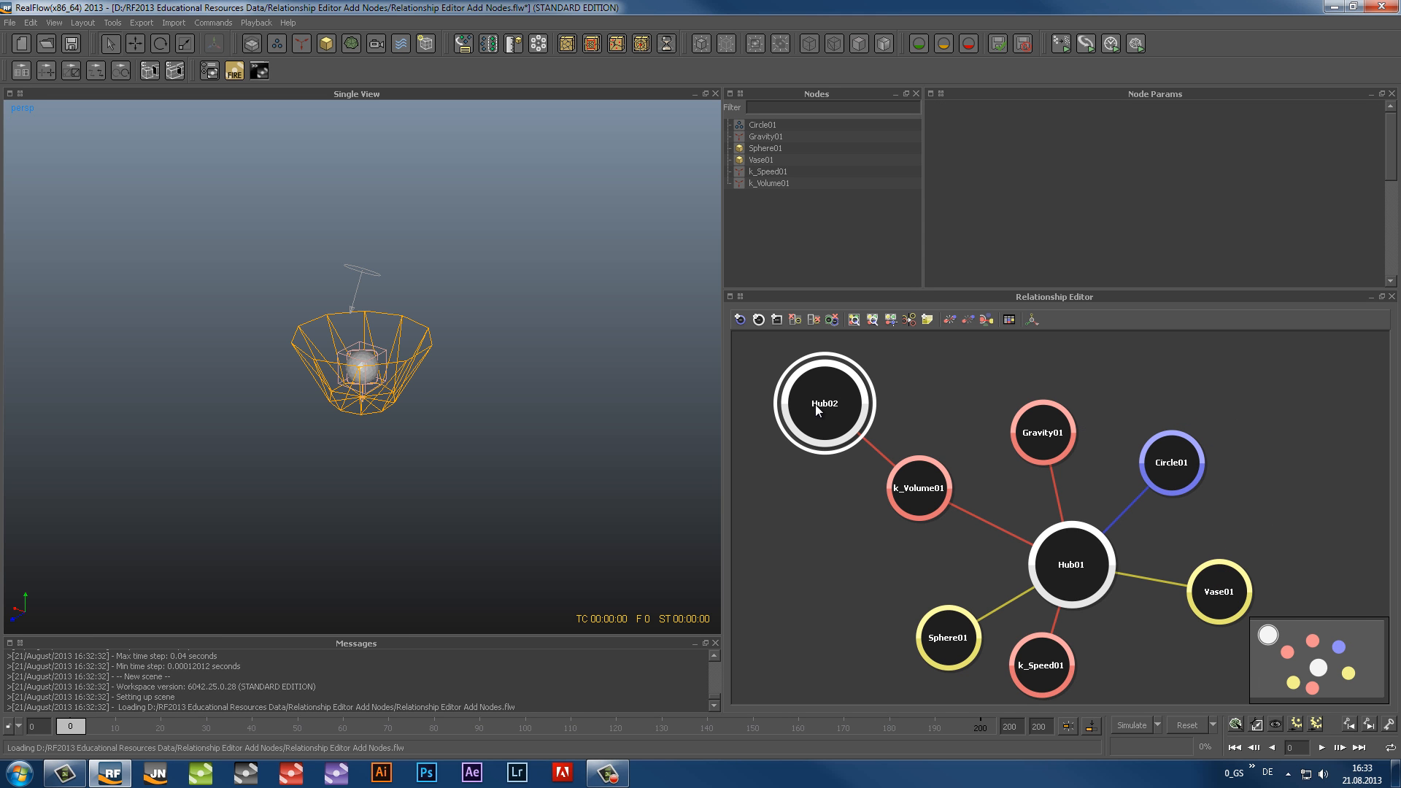
pyautogui.press('Delete')
pyautogui.moveTo(1281, 646); pyautogui.dragTo(1295, 667)
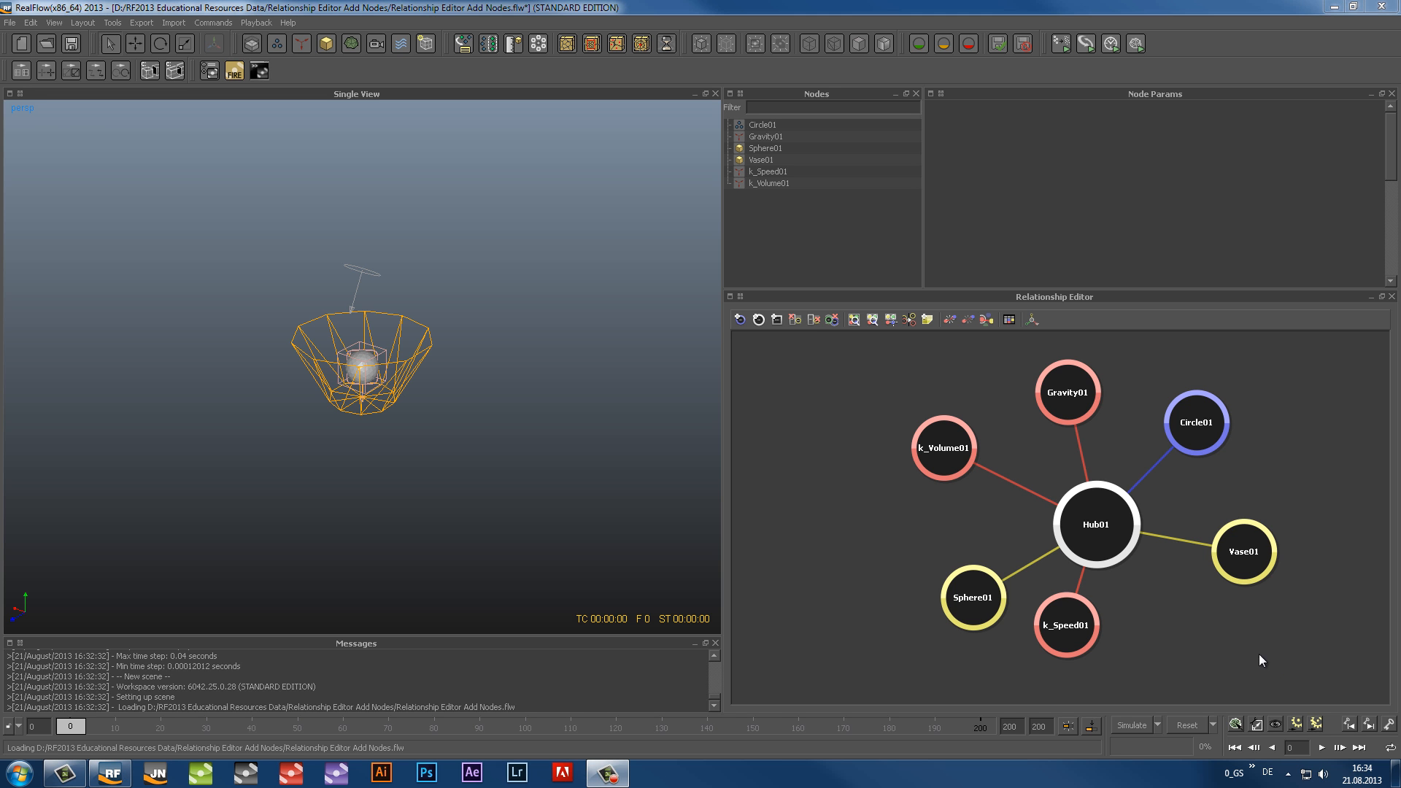
# Set the simulation state of the Vase01 node to Inactive in the Relationship Editor
pyautogui.click(1263, 563)
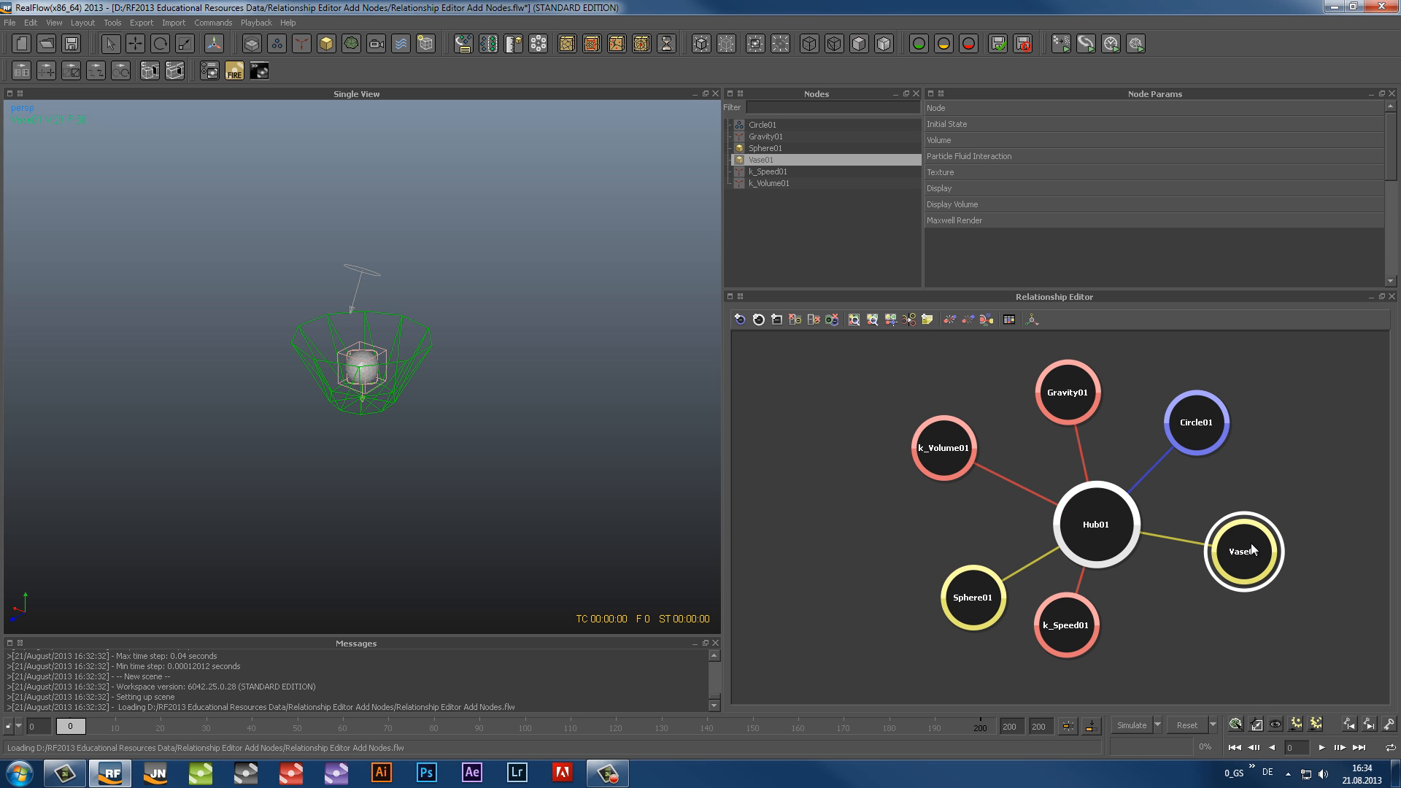
pyautogui.rightClick(1251, 544)
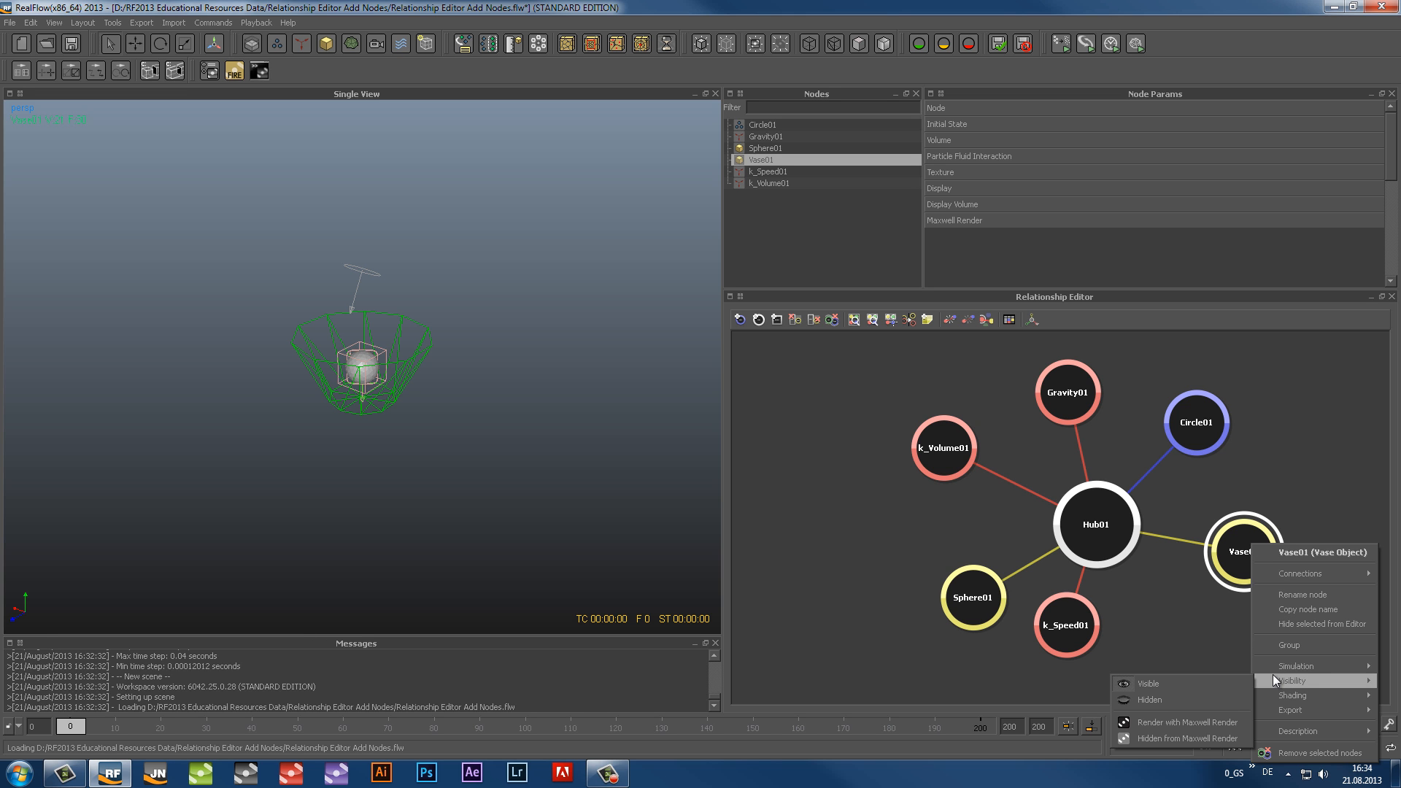
pyautogui.moveTo(1277, 694)
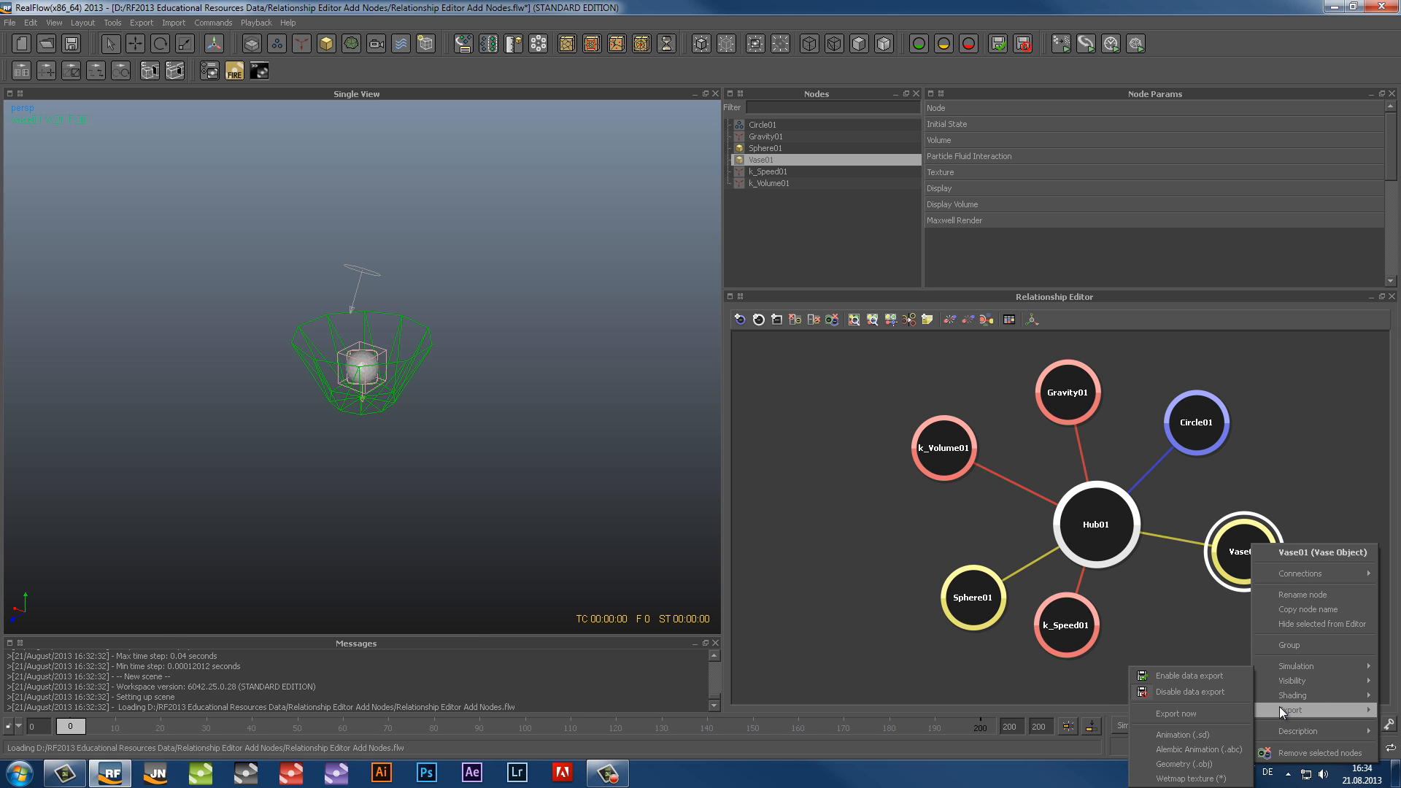
pyautogui.moveTo(1287, 668)
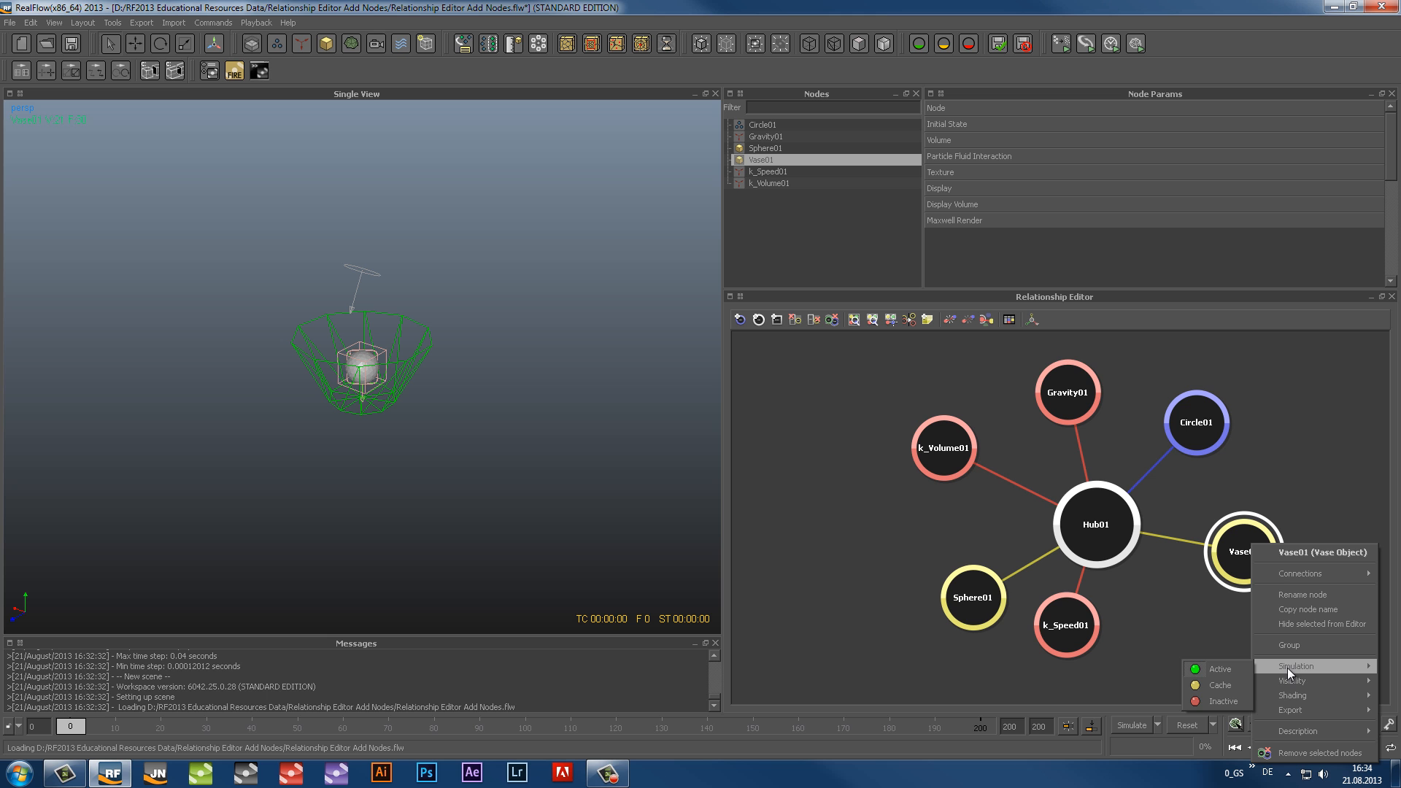
pyautogui.click(1233, 700)
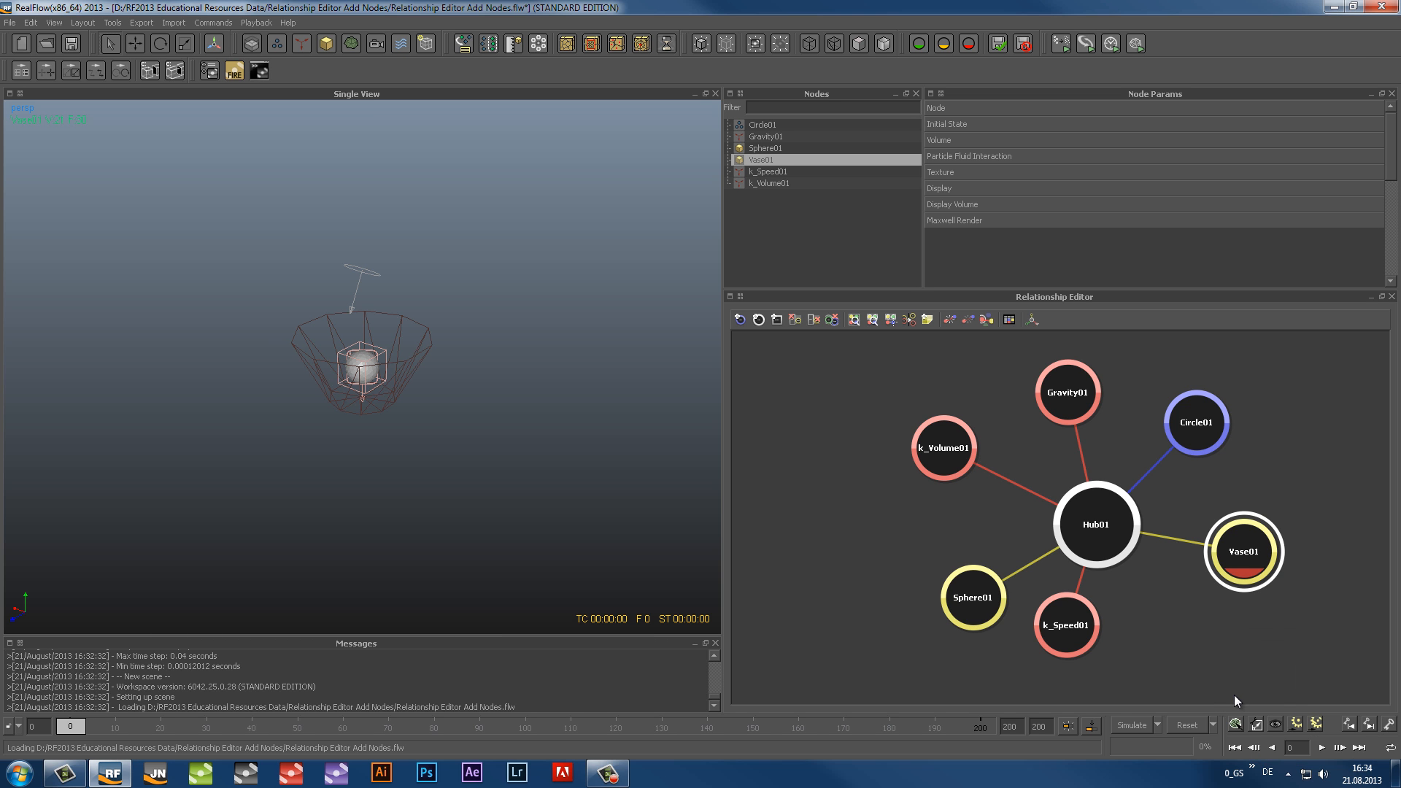
# Set the simulation state of the Vase01 node to Cache
pyautogui.rightClick(1241, 560)
pyautogui.moveTo(1274, 684)
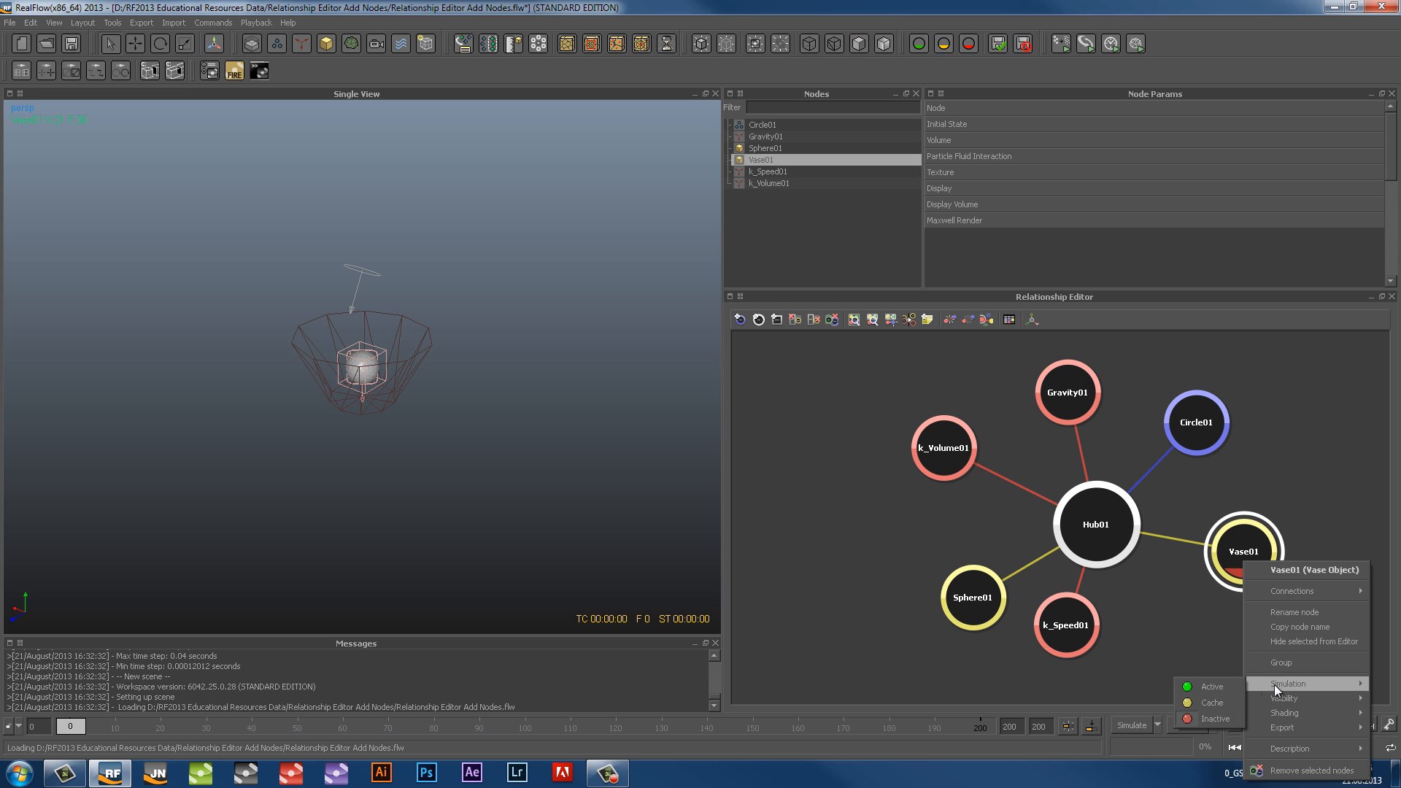
pyautogui.click(1207, 702)
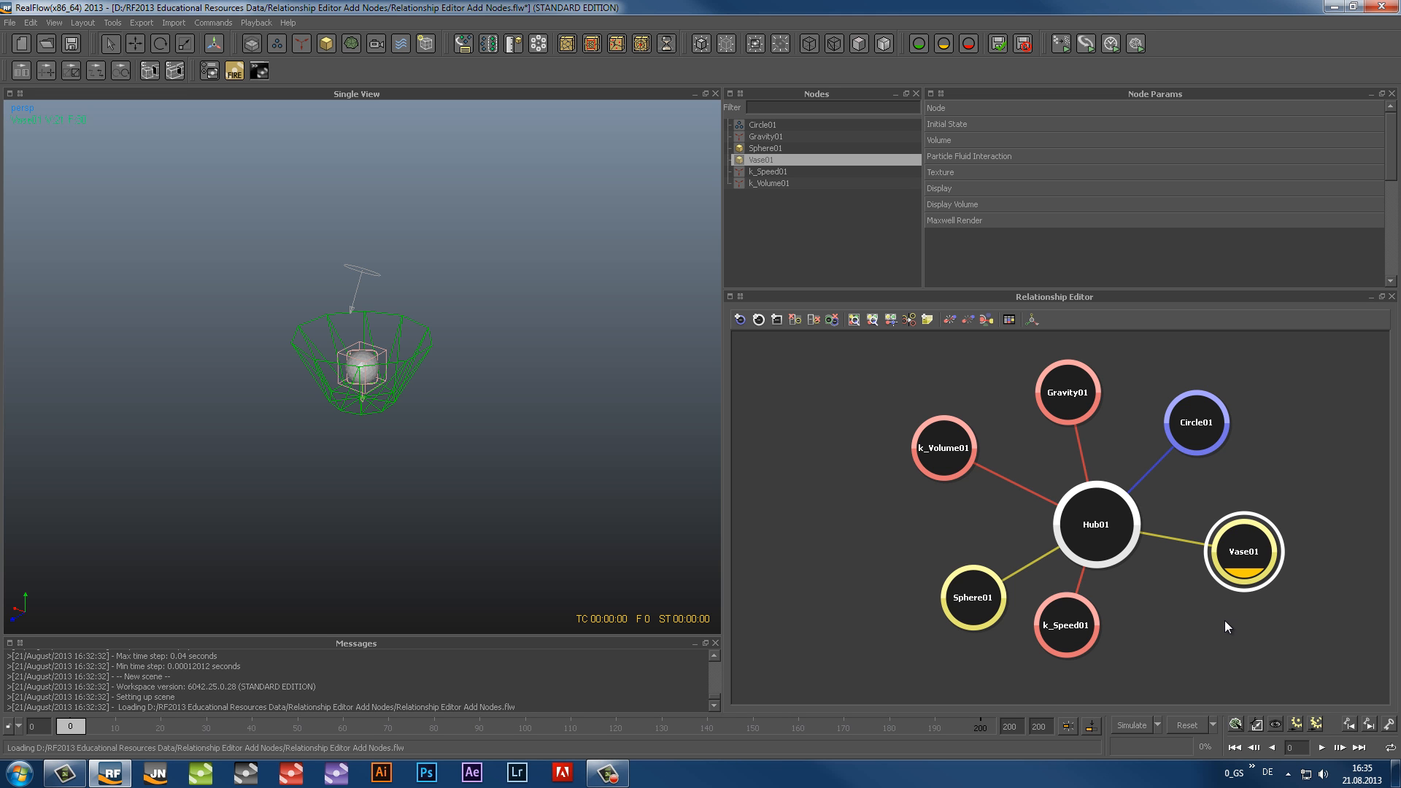
# Shift the Vase01 node slightly upward, clone it twice and arrange the two copies below it around Hub01
pyautogui.scroll(-3, 1225, 620)
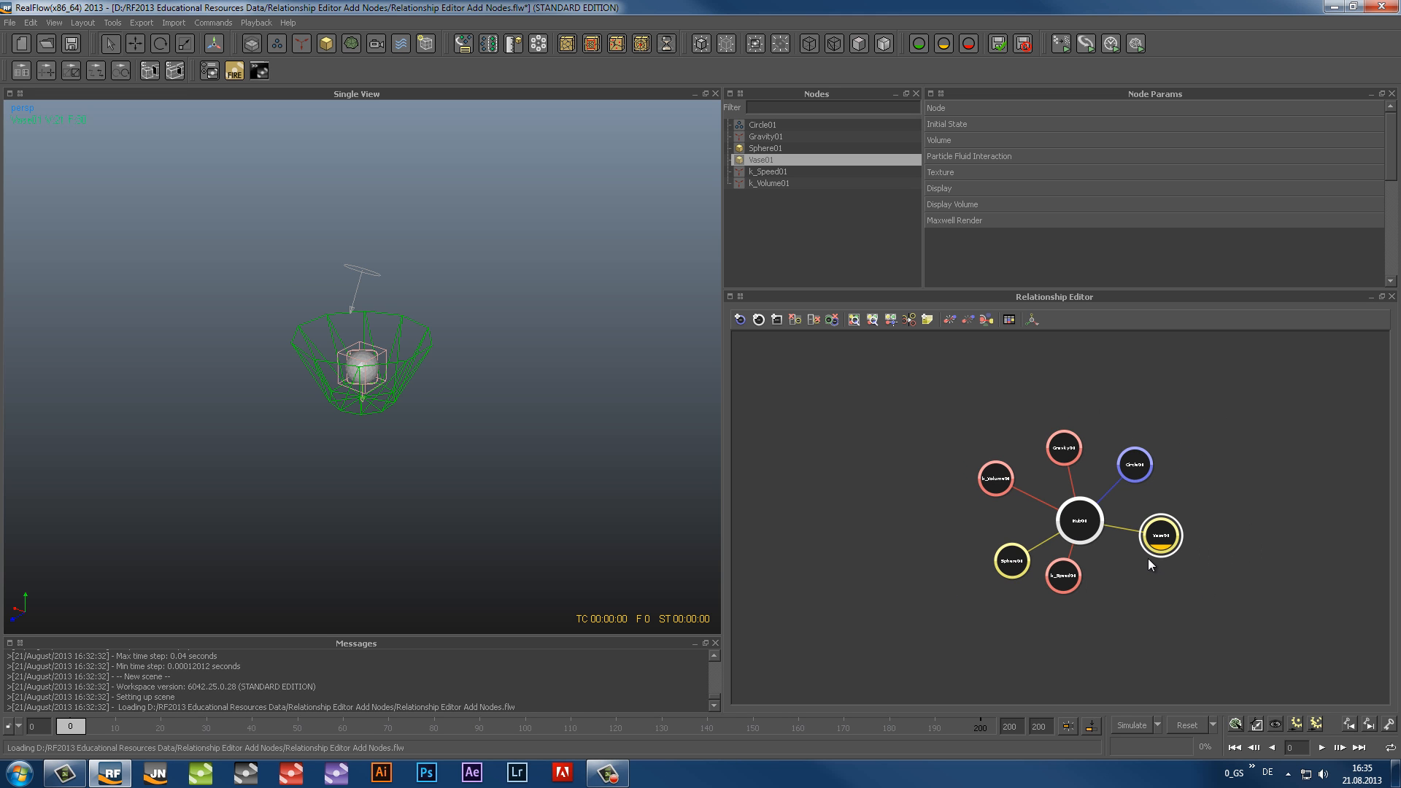
pyautogui.moveTo(1158, 544); pyautogui.dragTo(1171, 525)
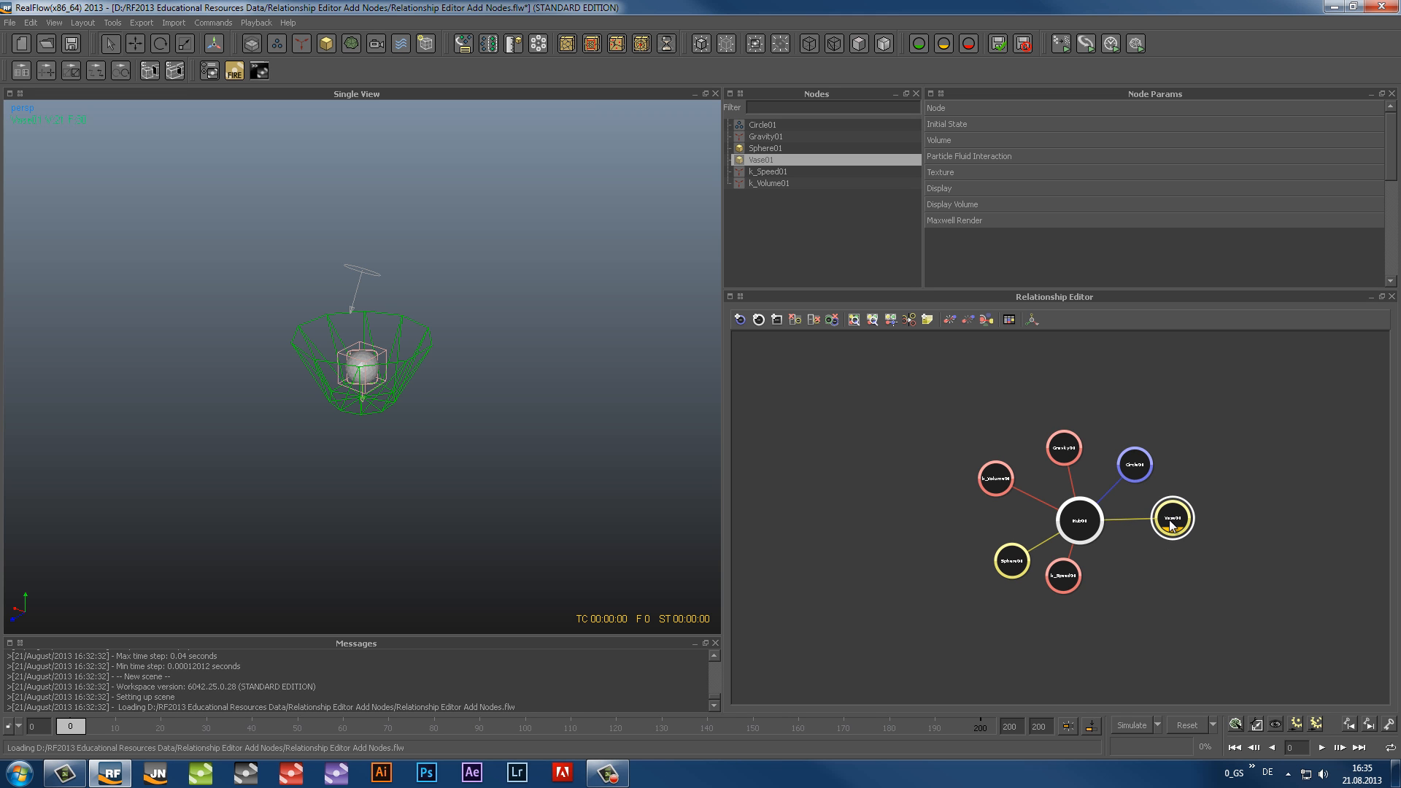
pyautogui.hotkey('ctrl', 'd')
pyautogui.hotkey('ctrl', 'd')
pyautogui.moveTo(1004, 416); pyautogui.dragTo(1163, 571)
pyautogui.moveTo(989, 531); pyautogui.dragTo(1124, 628)
# Move the Vase03 and Vase02 copies to opposite sides of the original vase along the X axis in the viewport
pyautogui.scroll(1, 1099, 602)
pyautogui.scroll(1, 1099, 602)
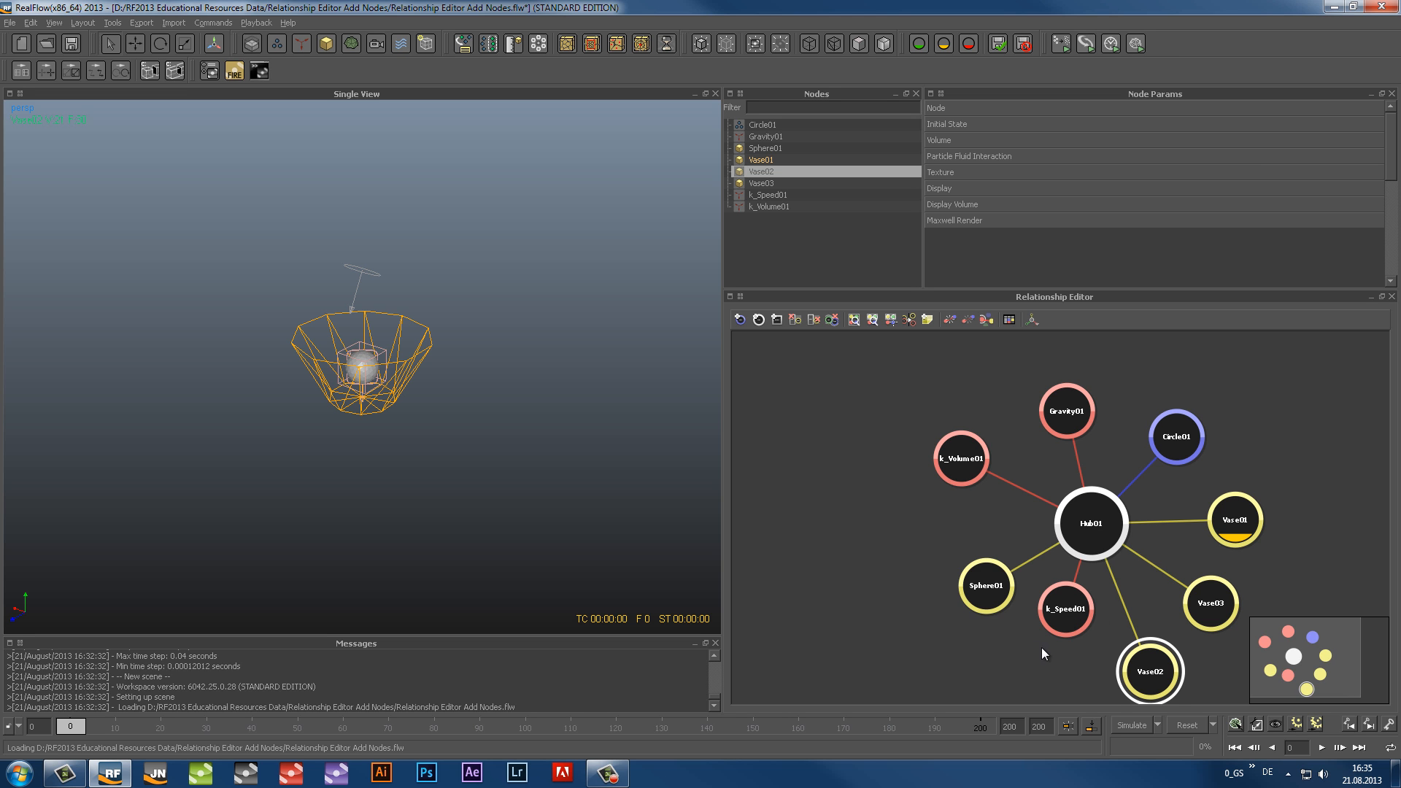
pyautogui.moveTo(1043, 648); pyautogui.dragTo(1014, 623, button='middle')
pyautogui.click(1188, 589)
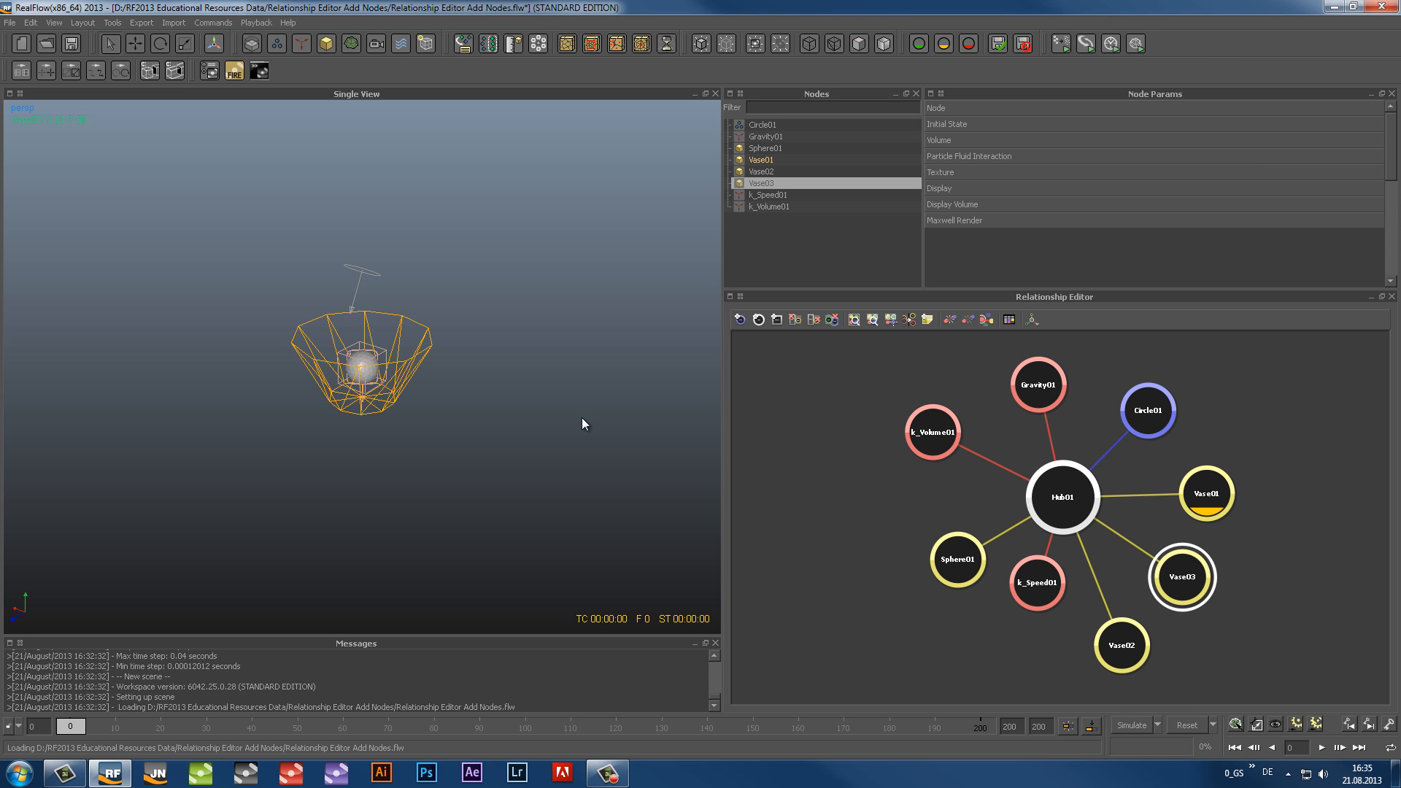
pyautogui.press('w')
pyautogui.moveTo(338, 355); pyautogui.dragTo(220, 319)
pyautogui.click(1112, 652)
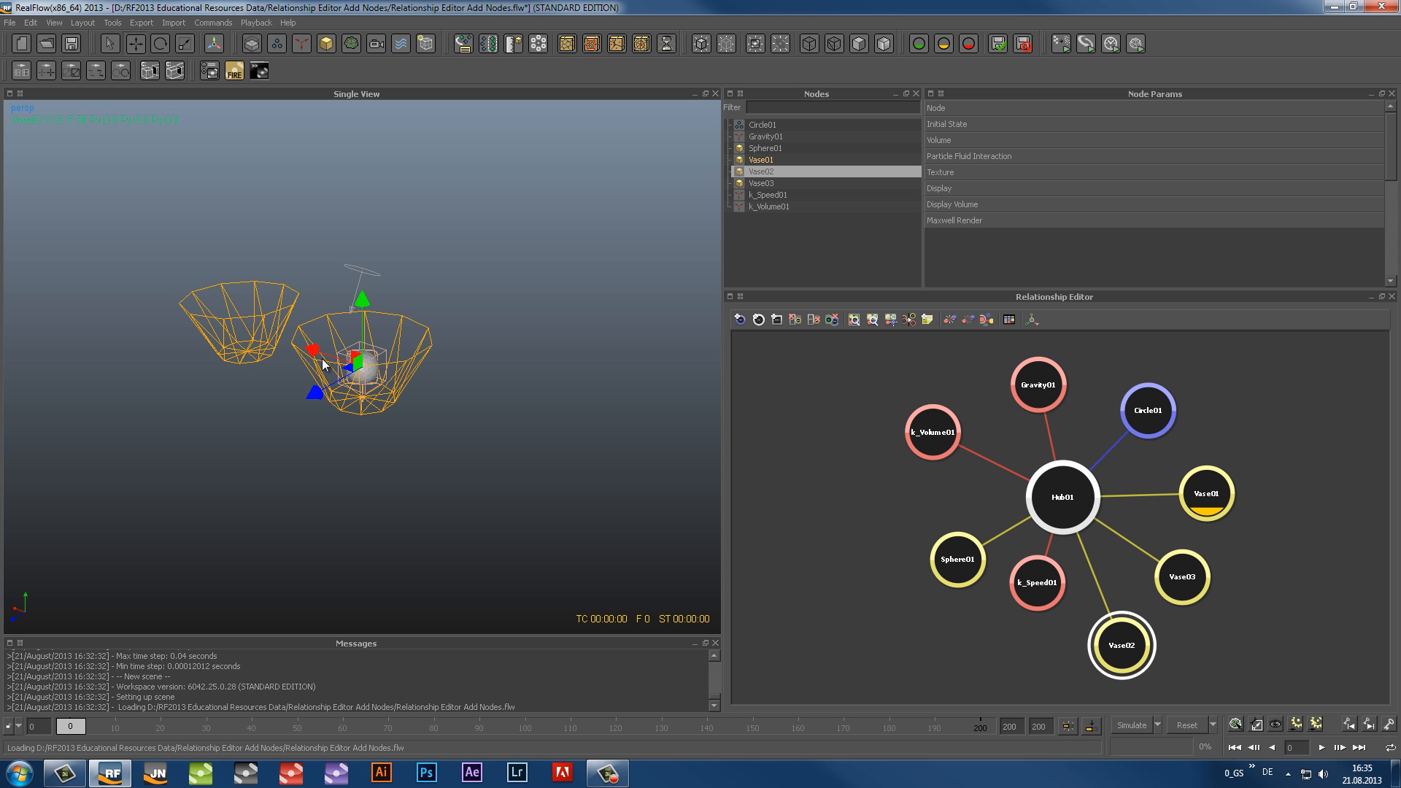
pyautogui.moveTo(334, 355); pyautogui.dragTo(454, 392)
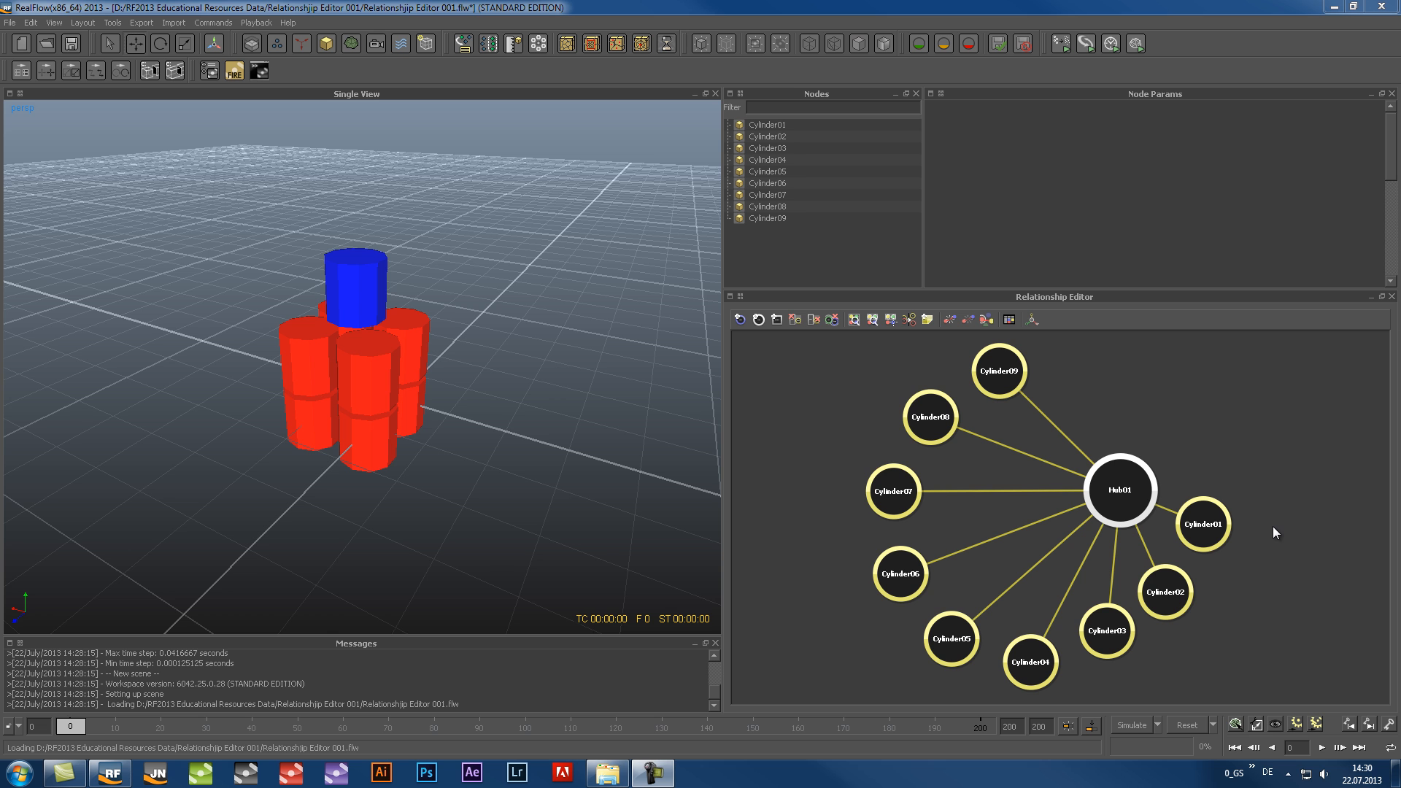
# Group the Cylinder01, Cylinder02, Cylinder03 and Cylinder04 nodes in the Relationship Editor
pyautogui.click(1213, 527)
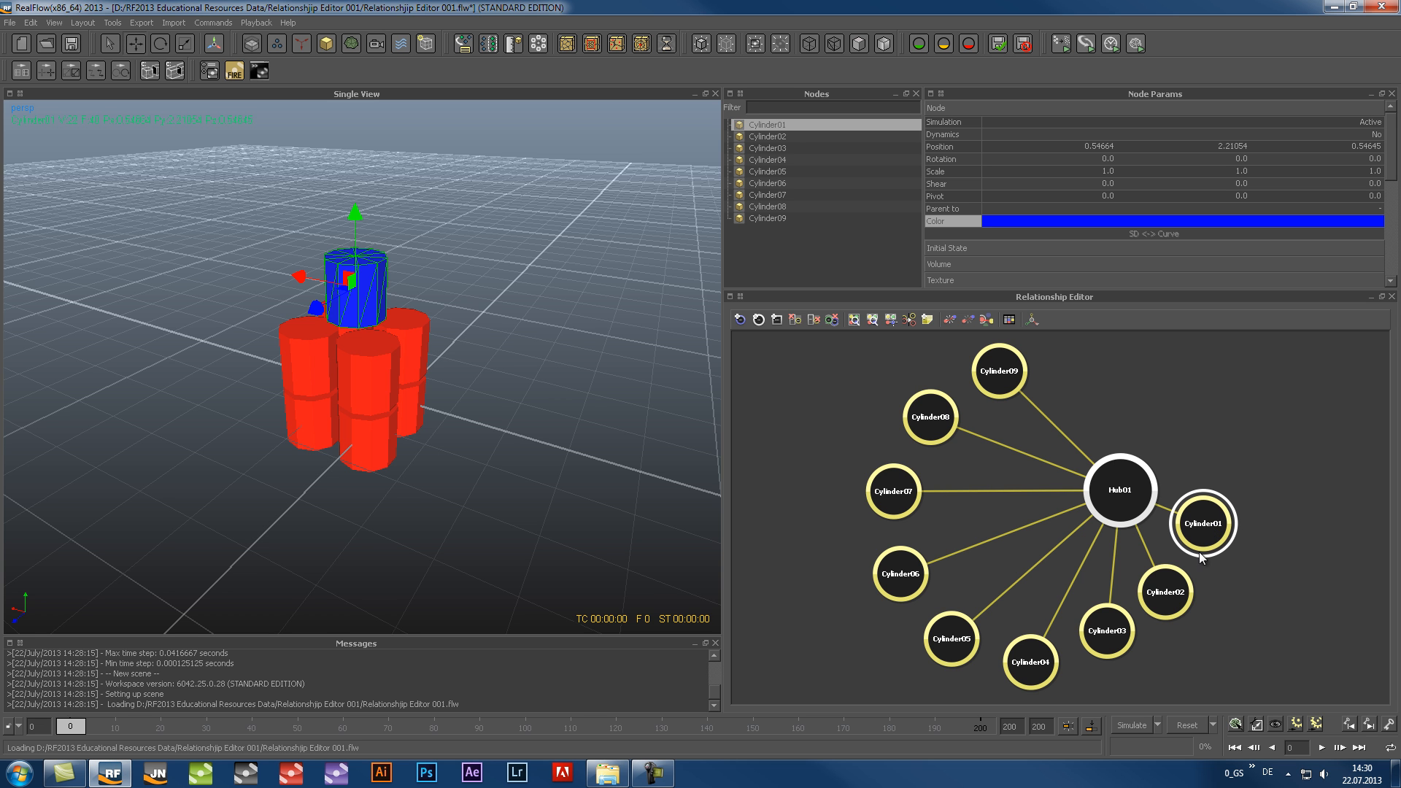
pyautogui.keyDown('ctrl'); pyautogui.click(1165, 593); pyautogui.keyUp('ctrl')
pyautogui.keyDown('ctrl'); pyautogui.click(1107, 632); pyautogui.keyUp('ctrl')
pyautogui.keyDown('ctrl'); pyautogui.click(1036, 677); pyautogui.keyUp('ctrl')
pyautogui.rightClick(1105, 633)
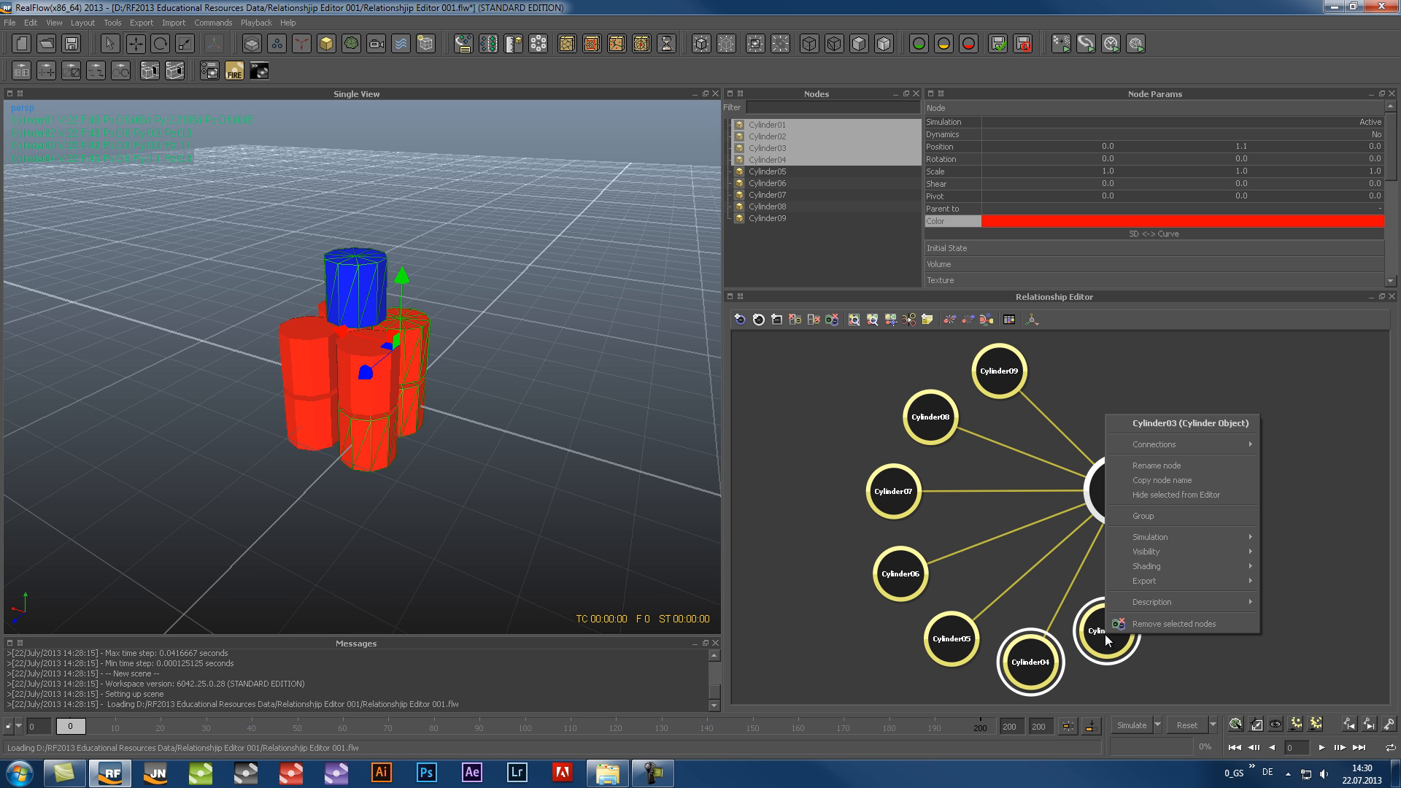
pyautogui.click(1155, 518)
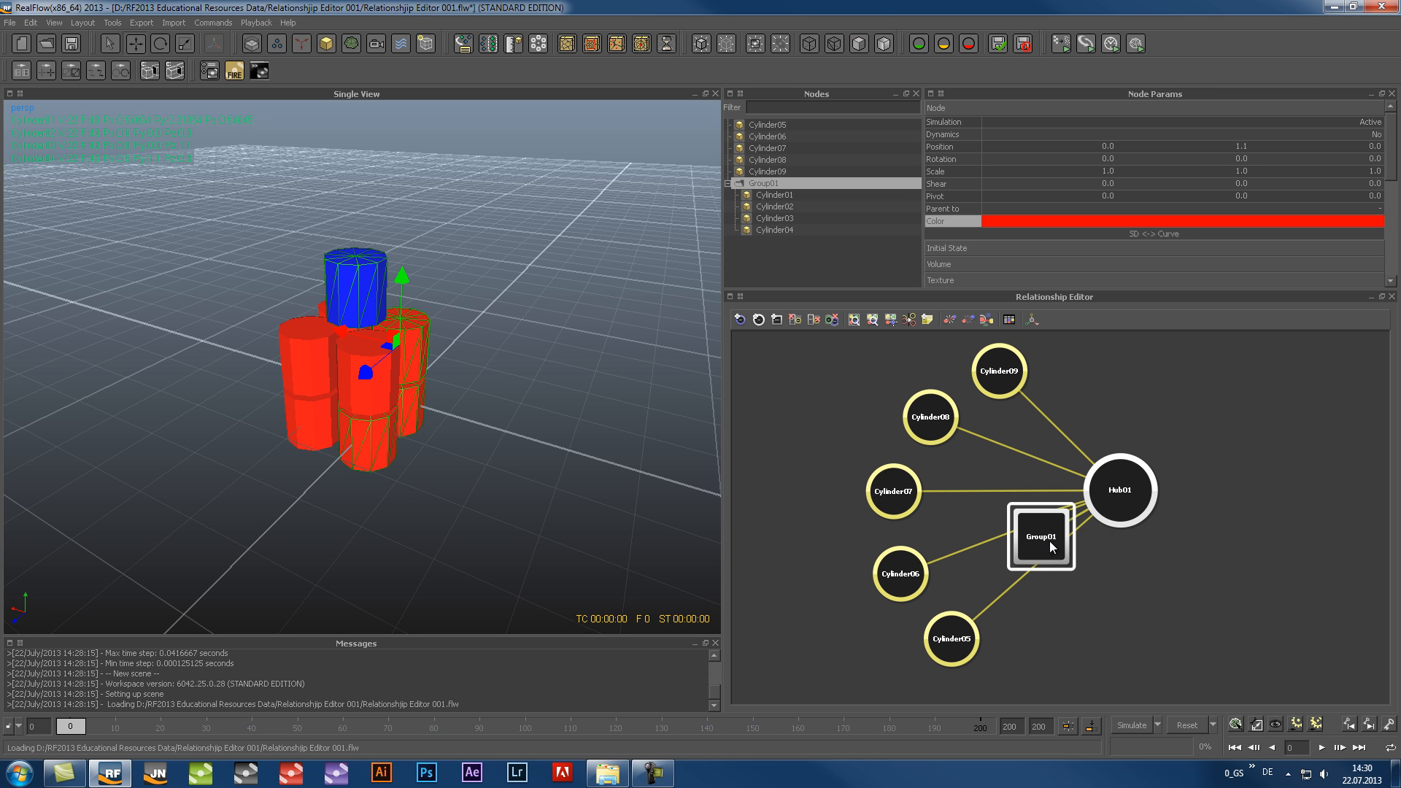
# Place the new group node below Hub01 and rename it Group A
pyautogui.moveTo(1062, 538); pyautogui.dragTo(1131, 610)
pyautogui.rightClick(1133, 609)
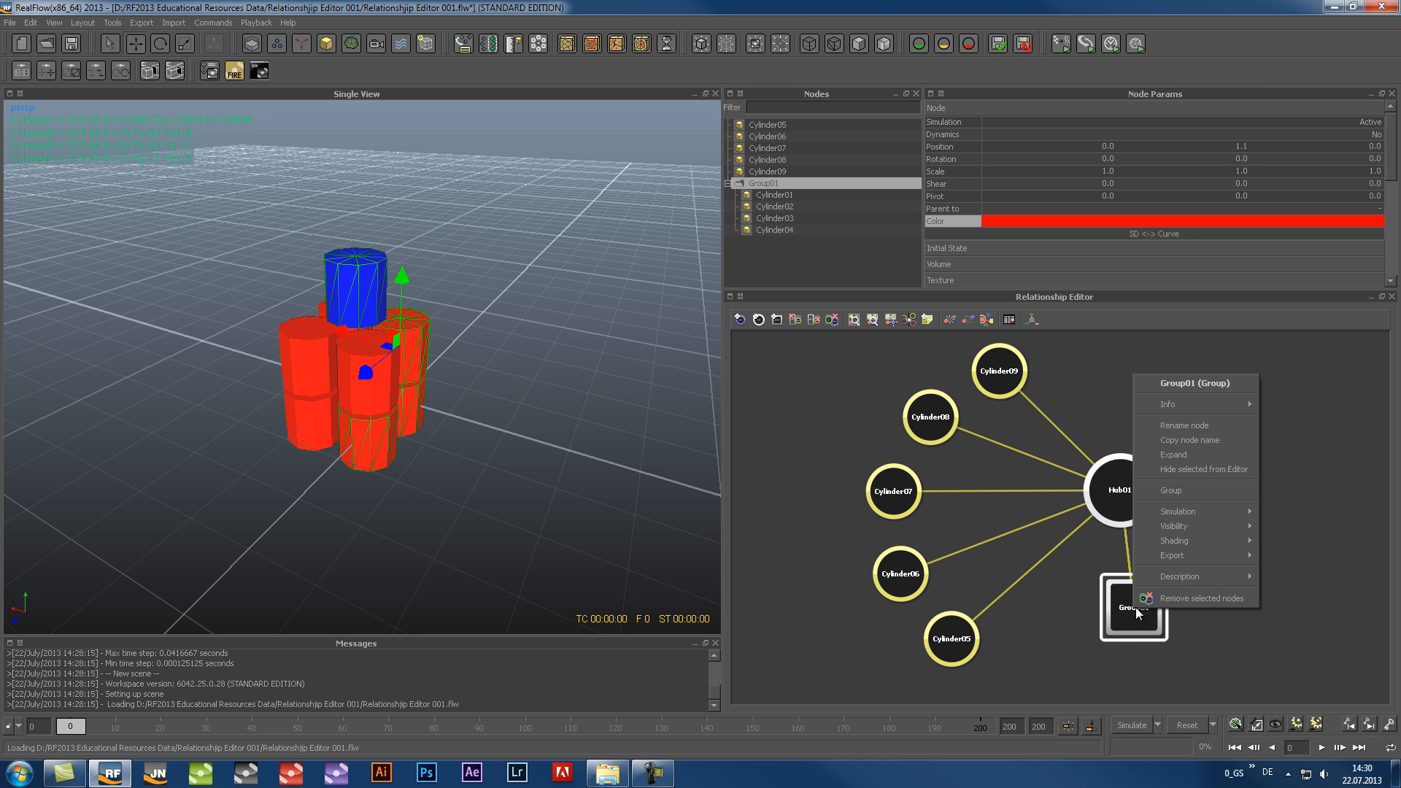
pyautogui.click(1172, 426)
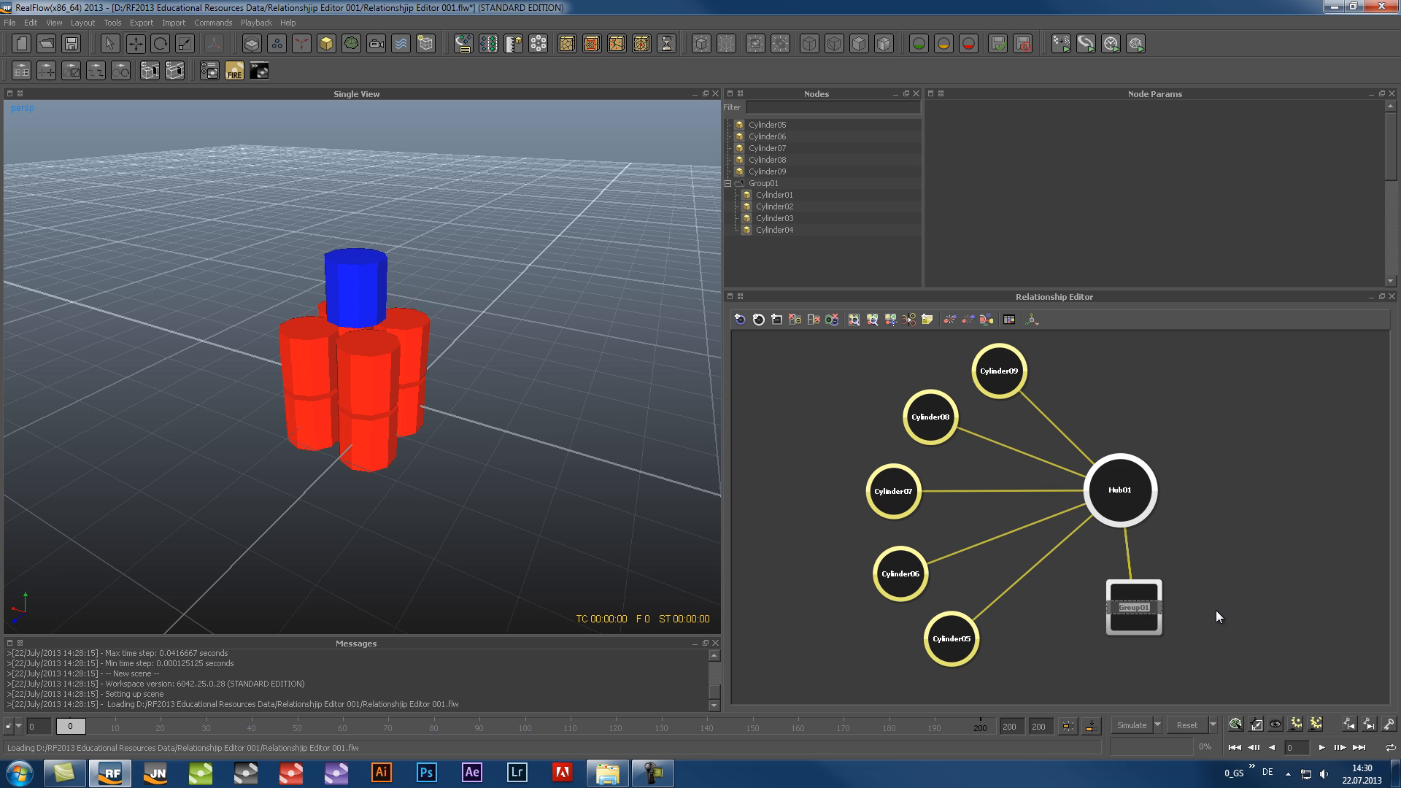
pyautogui.write('Group A')
pyautogui.press('Return')
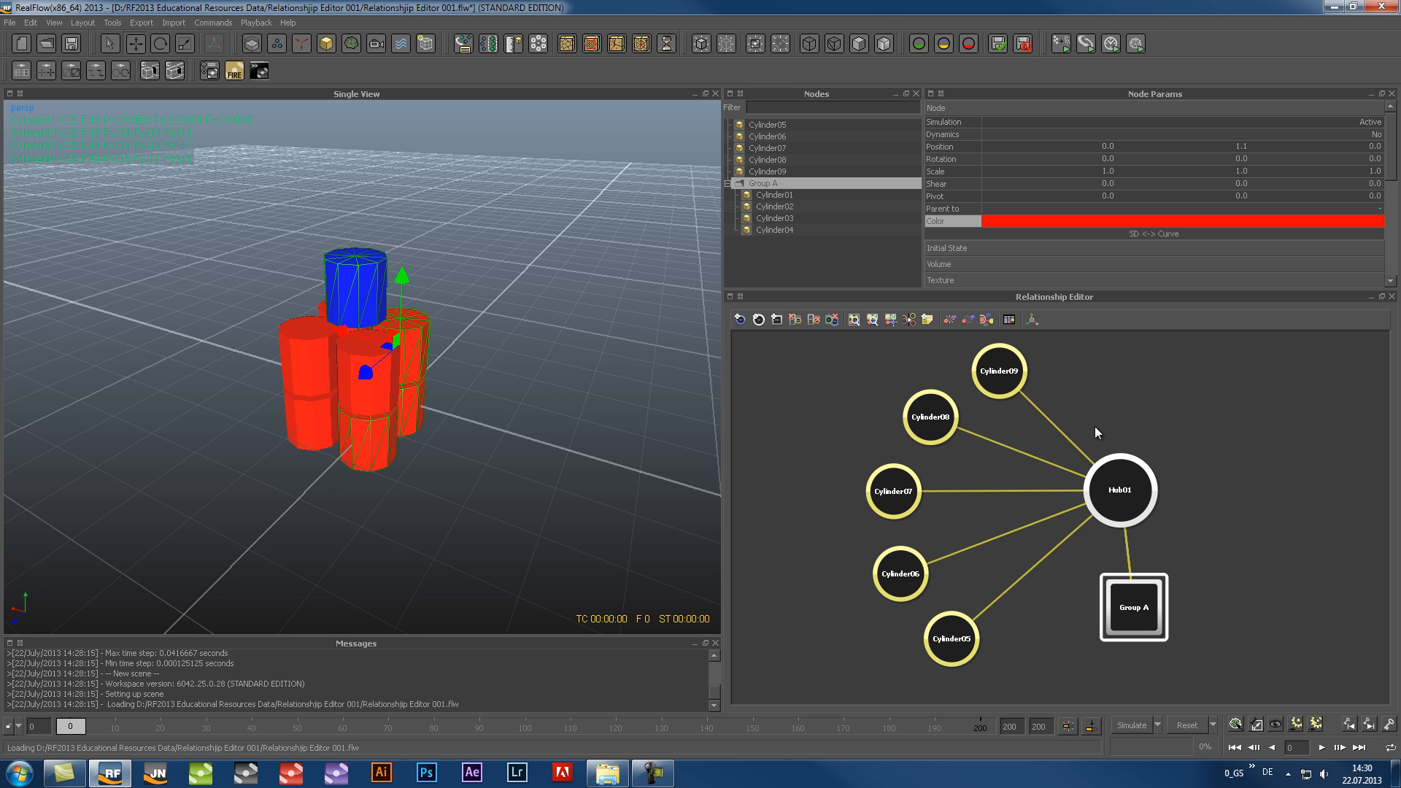
# Group the Cylinder05, Cylinder06 and Cylinder07 nodes in the Relationship Editor
pyautogui.moveTo(811, 499); pyautogui.dragTo(963, 656)
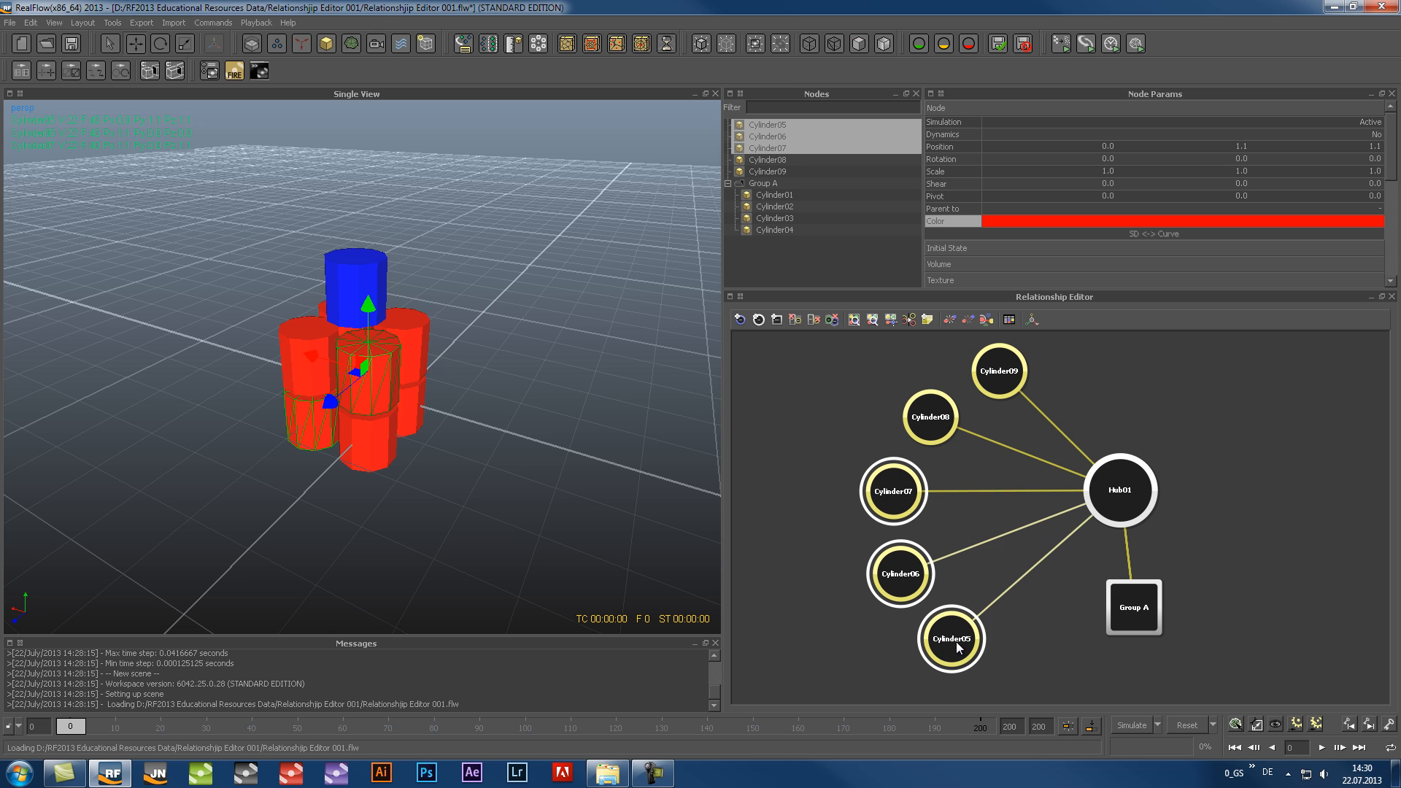
pyautogui.rightClick(957, 641)
pyautogui.click(1007, 509)
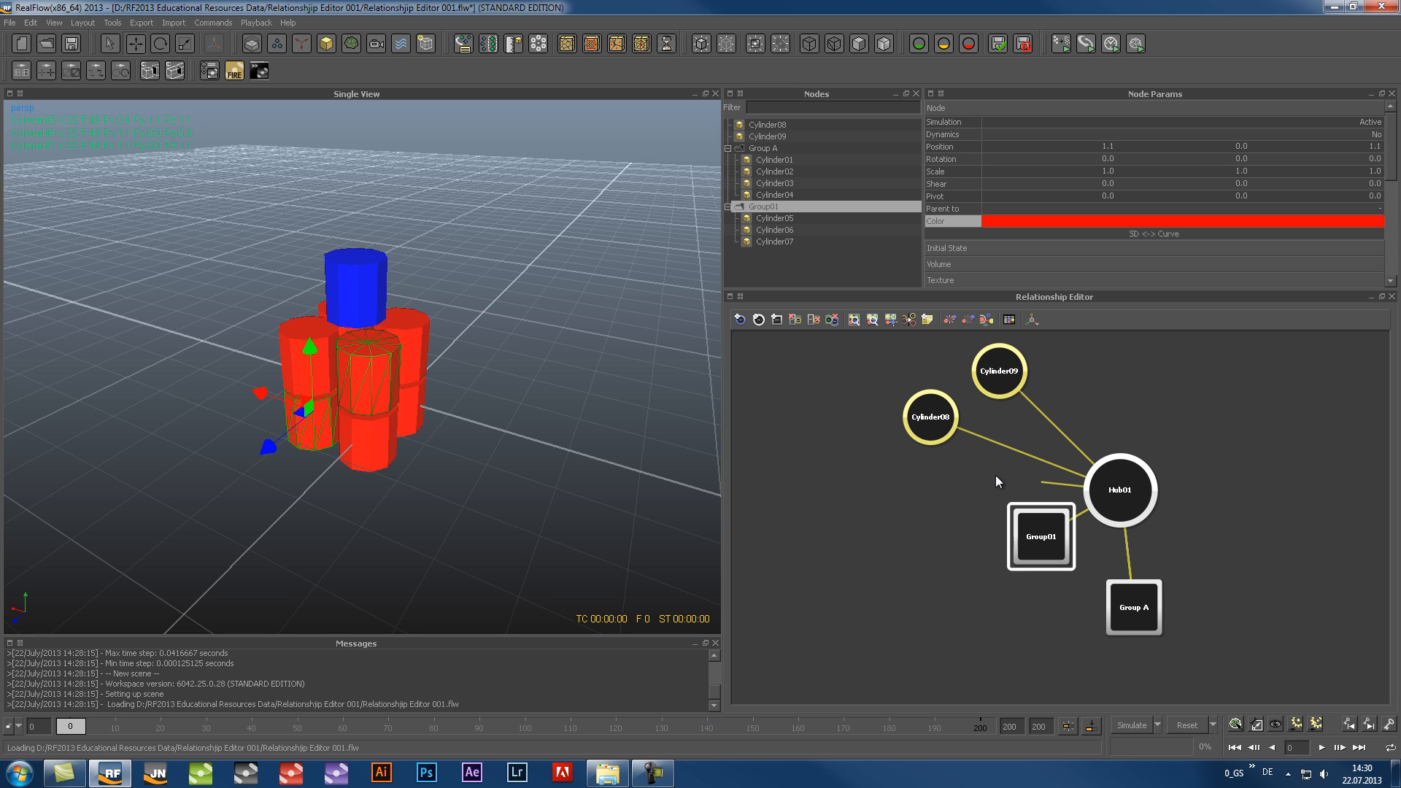
# Move the second group node away from Hub01 to its lower left and rename it Group B
pyautogui.moveTo(1040, 548); pyautogui.dragTo(956, 579)
pyautogui.rightClick(956, 579)
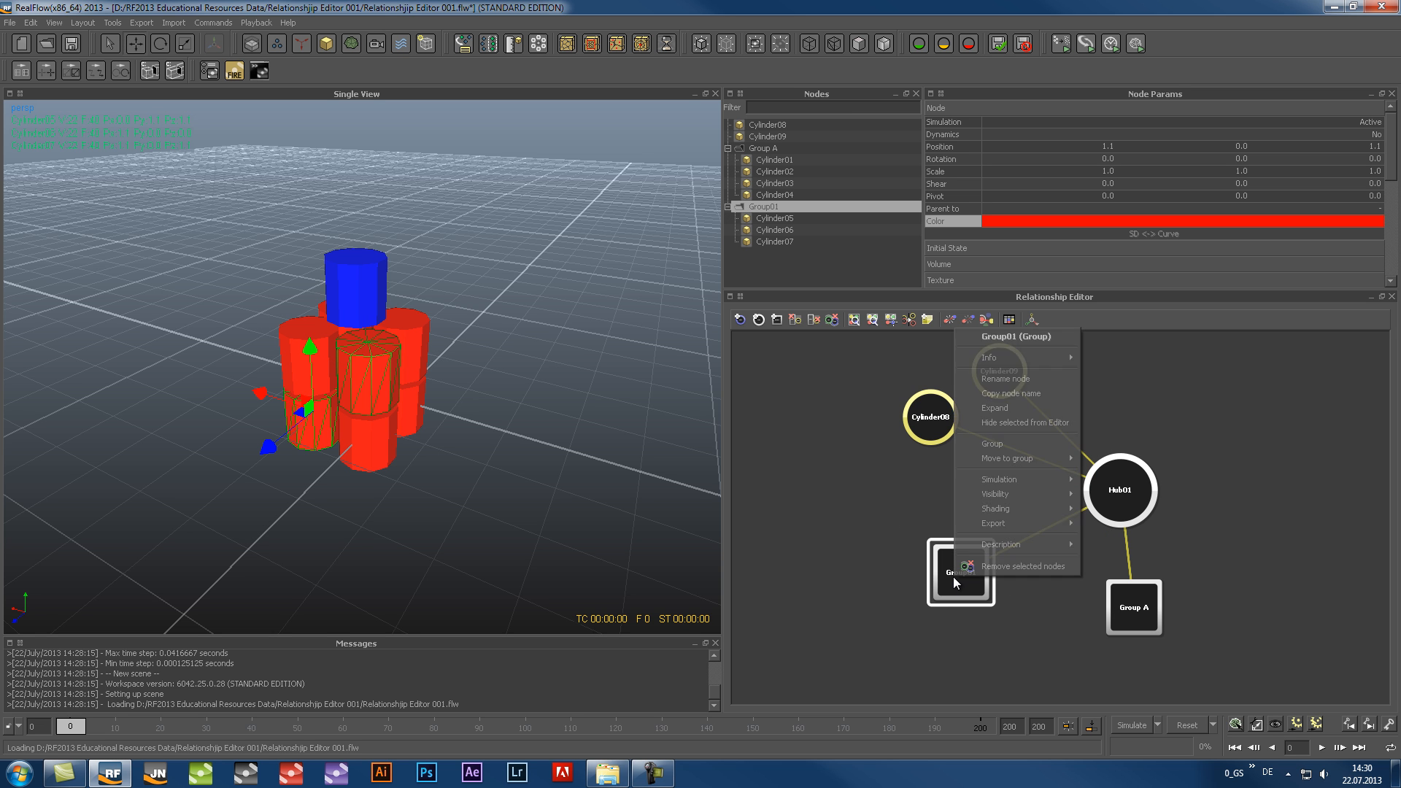
pyautogui.click(1003, 377)
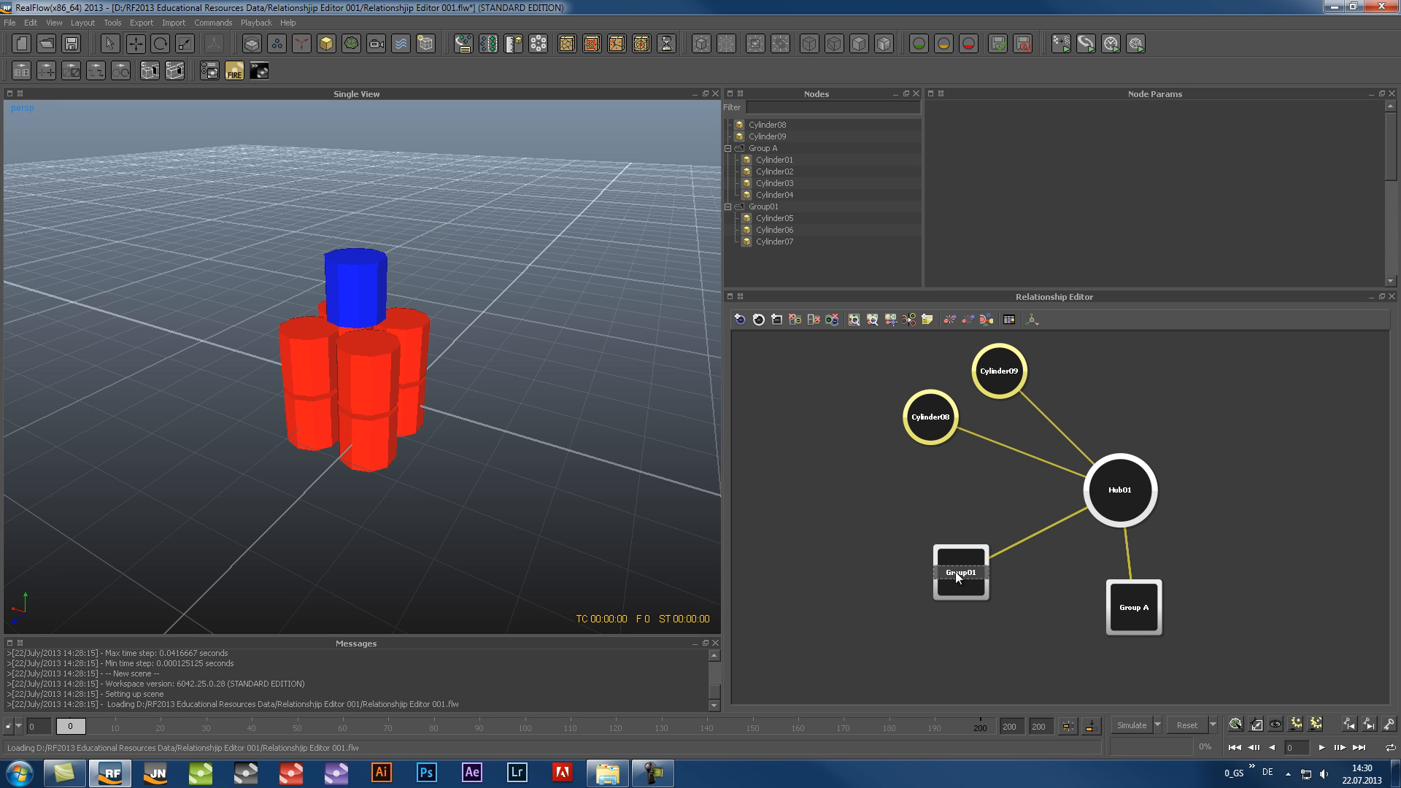
pyautogui.write('Group')
pyautogui.press('Return')
pyautogui.click(941, 519)
pyautogui.moveTo(965, 589); pyautogui.dragTo(952, 570)
# Expand Group A in the Relationship Editor and move the opened group to the right of Hub01
pyautogui.doubleClick(1133, 606)
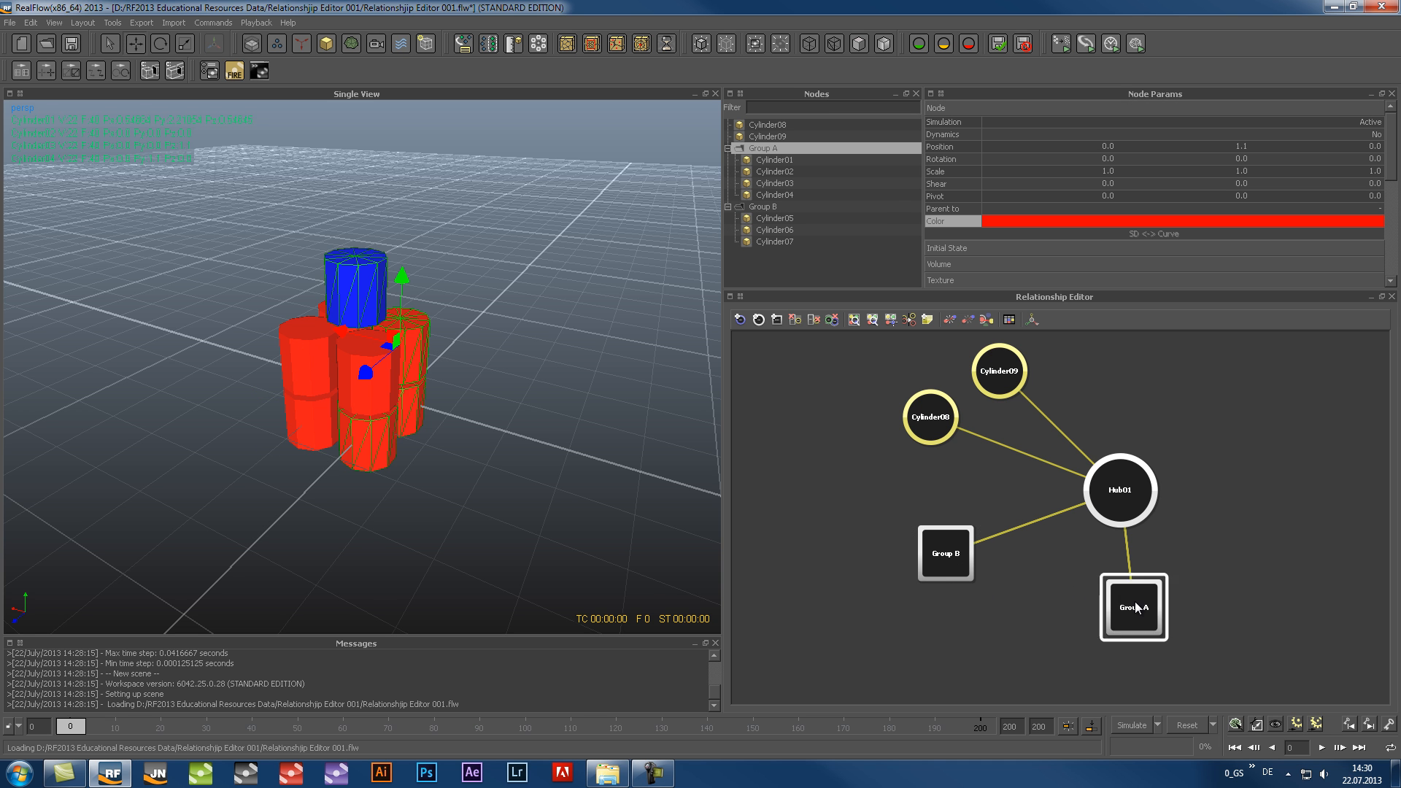
pyautogui.click(1308, 671)
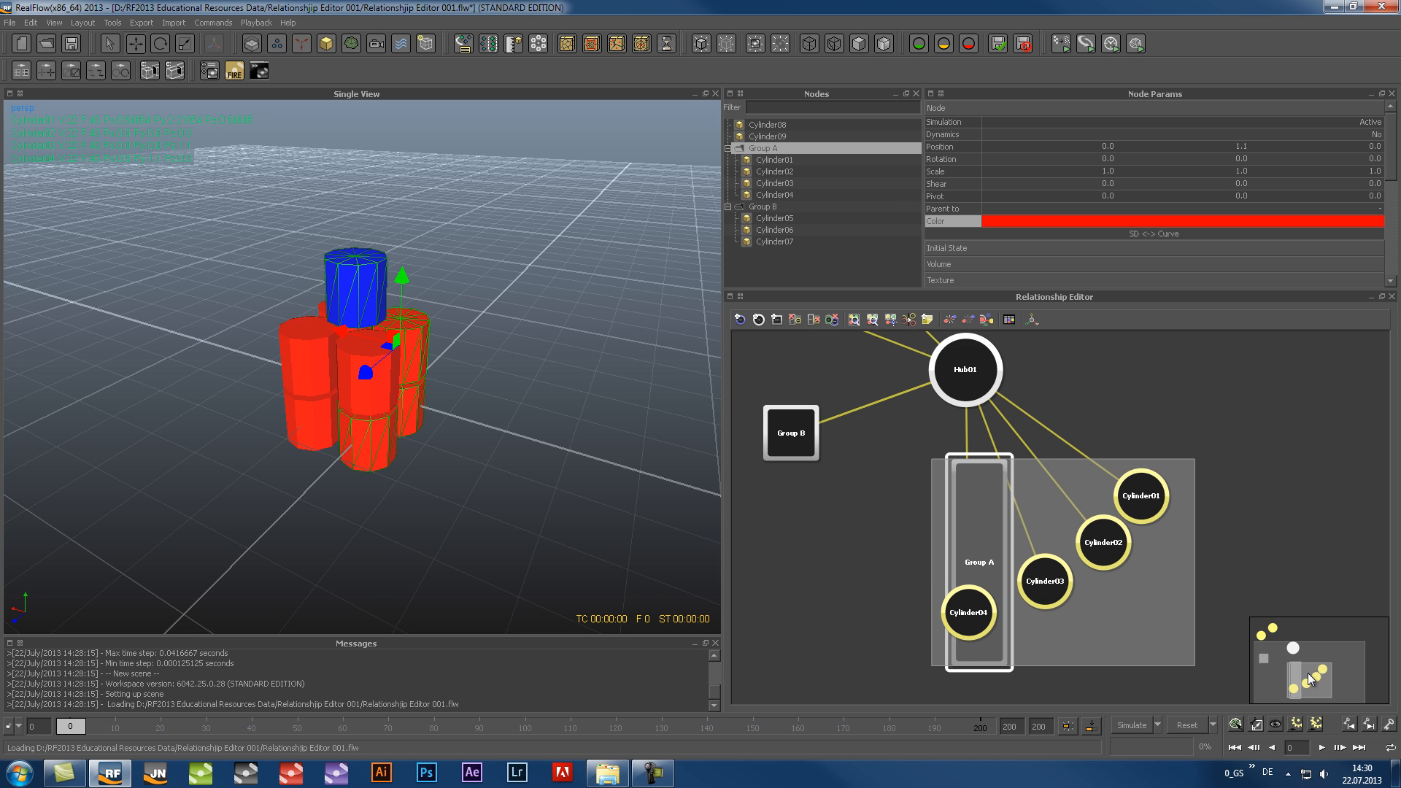
pyautogui.moveTo(965, 531); pyautogui.dragTo(1124, 451)
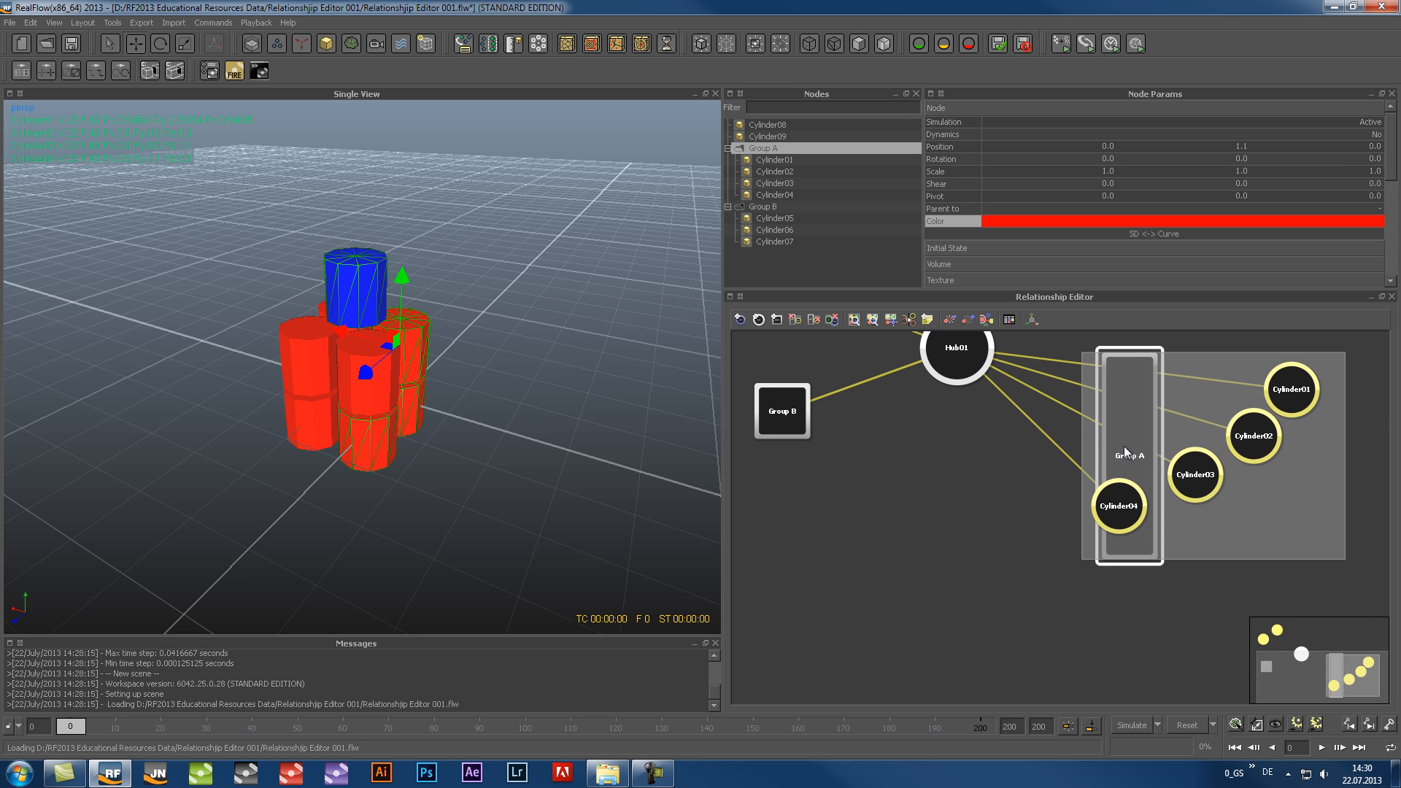
# Spread out the cylinder nodes inside Group A in a column, with Cylinder04 between Cylinder02 and Cylinder03
pyautogui.moveTo(973, 483); pyautogui.dragTo(978, 568, button='middle')
pyautogui.moveTo(1129, 521); pyautogui.dragTo(1090, 447)
pyautogui.moveTo(1099, 508); pyautogui.dragTo(1246, 530)
pyautogui.moveTo(1150, 480); pyautogui.dragTo(1180, 611)
pyautogui.moveTo(1241, 553); pyautogui.dragTo(1230, 541)
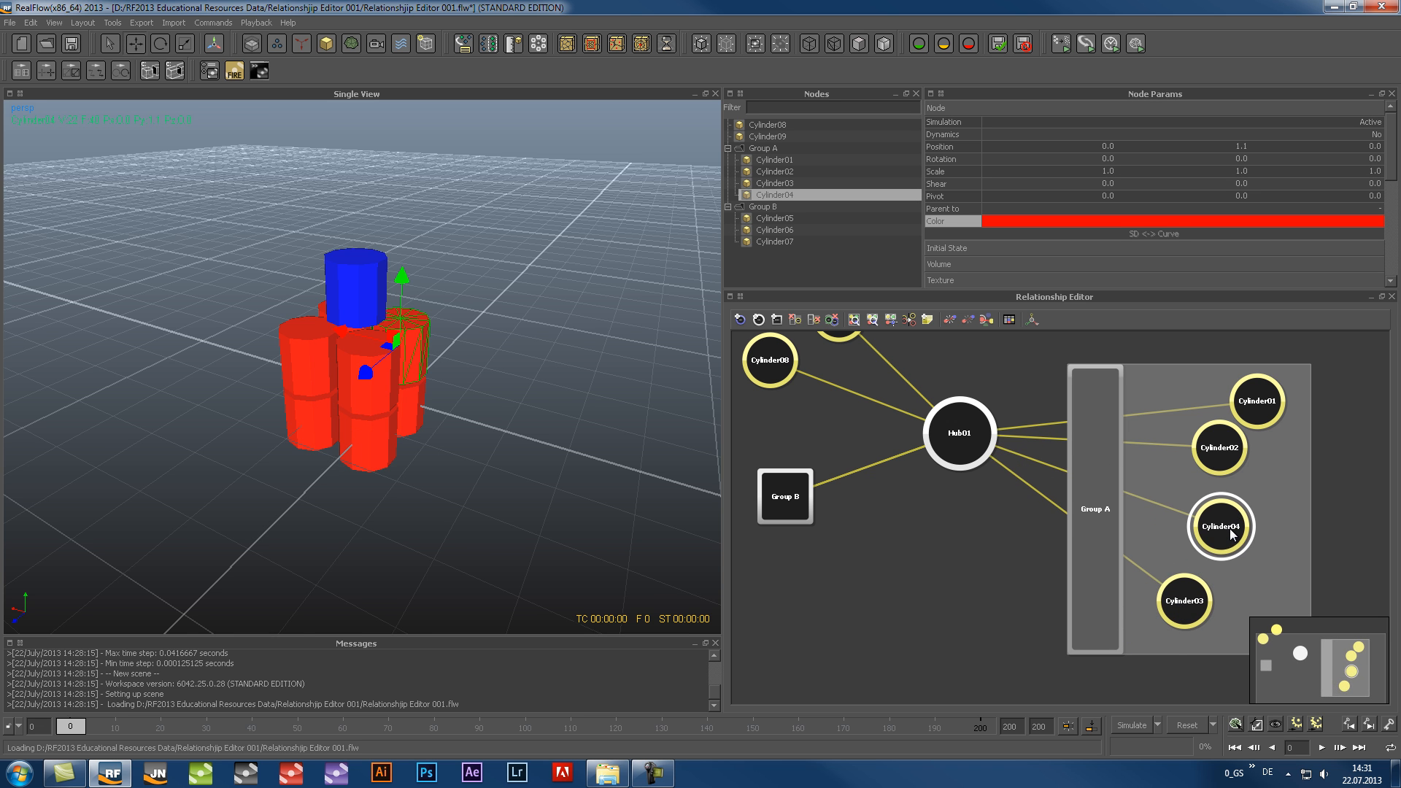
pyautogui.moveTo(1224, 438); pyautogui.dragTo(1252, 456)
pyautogui.moveTo(1234, 530); pyautogui.dragTo(1234, 542)
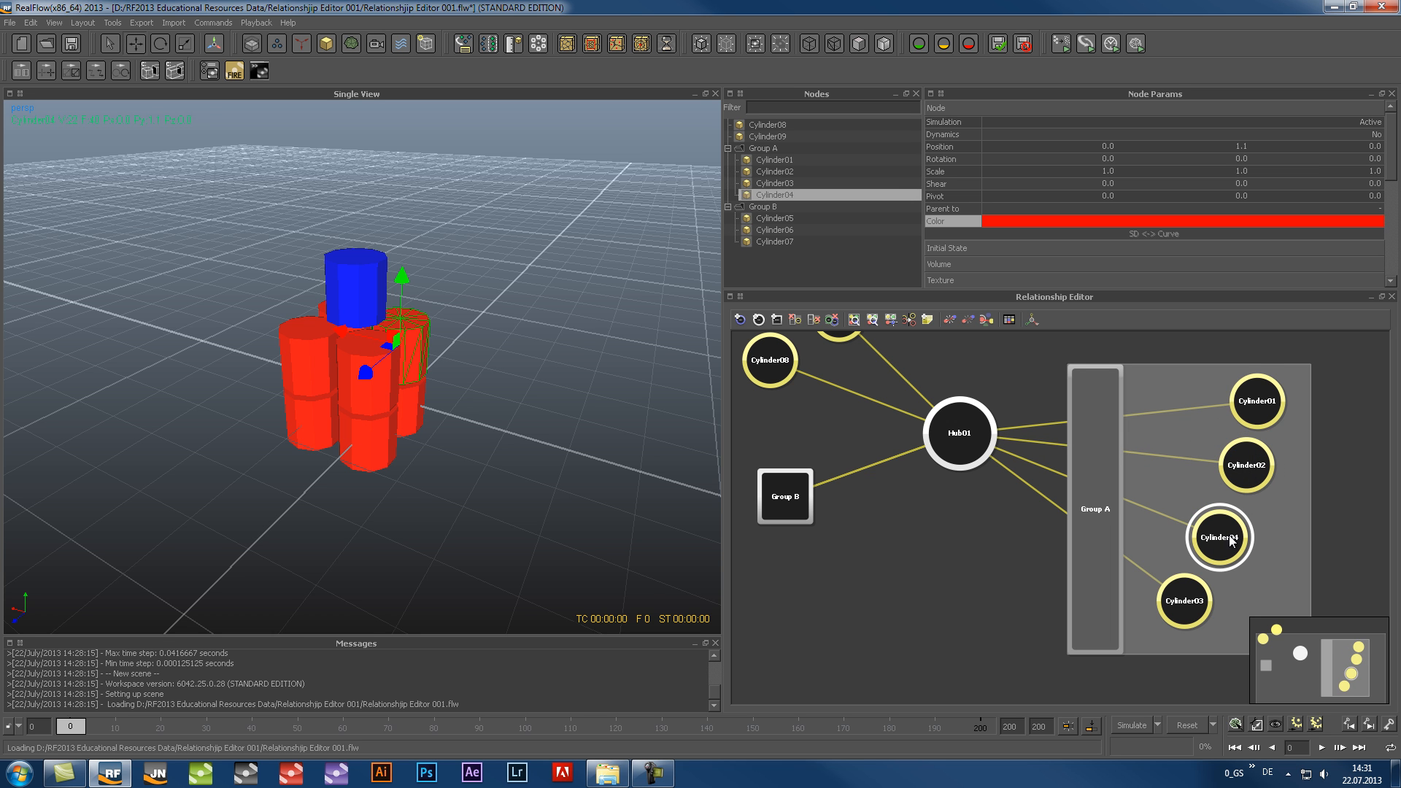
pyautogui.click(1262, 416)
pyautogui.click(962, 585)
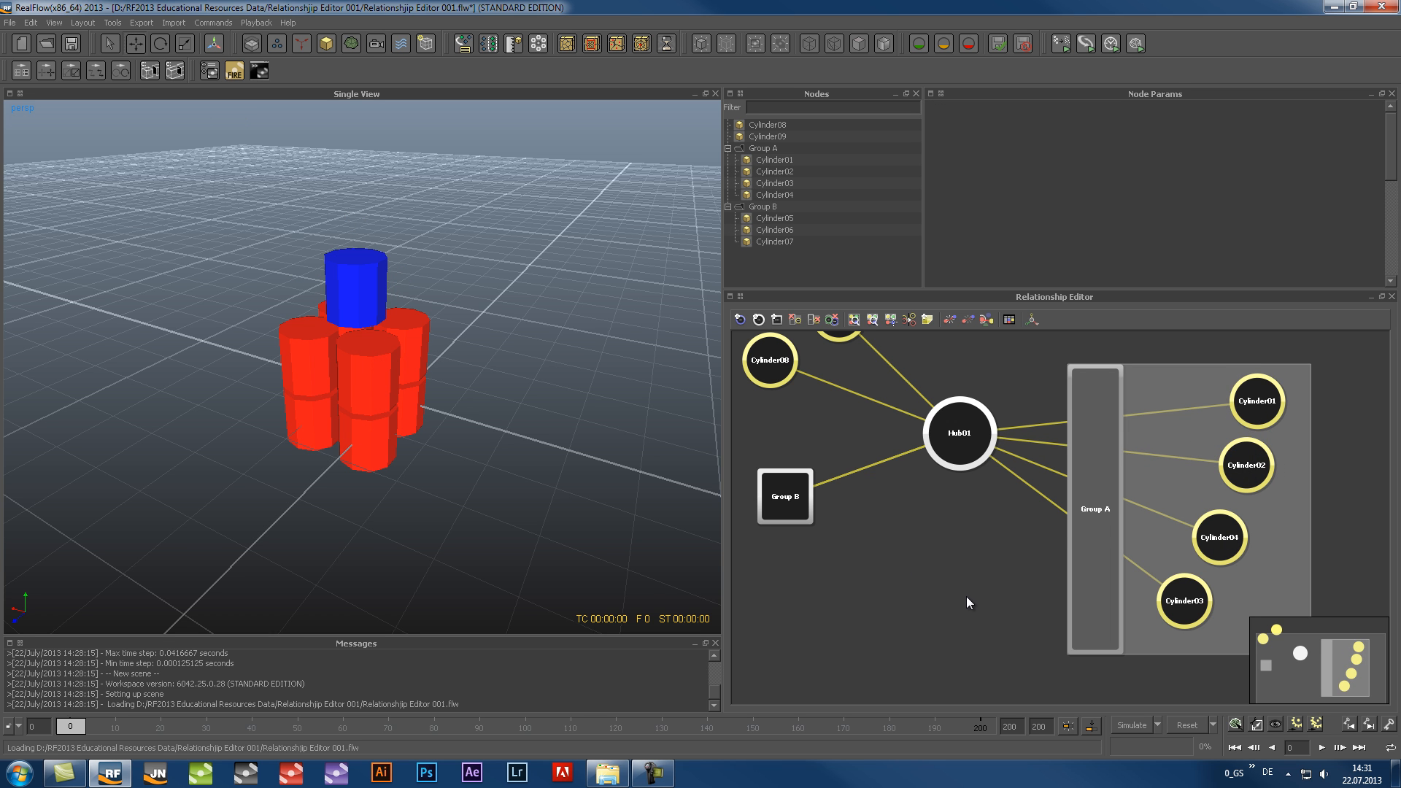
# Expand Group B, shift its group bar to the right of its nodes and space out Cylinder05 and Cylinder06
pyautogui.scroll(-2, 962, 592)
pyautogui.moveTo(966, 589); pyautogui.dragTo(990, 627, button='middle')
pyautogui.doubleClick(858, 549)
pyautogui.moveTo(843, 575); pyautogui.dragTo(930, 580)
pyautogui.moveTo(858, 620); pyautogui.dragTo(867, 640)
pyautogui.moveTo(818, 584); pyautogui.dragTo(827, 624)
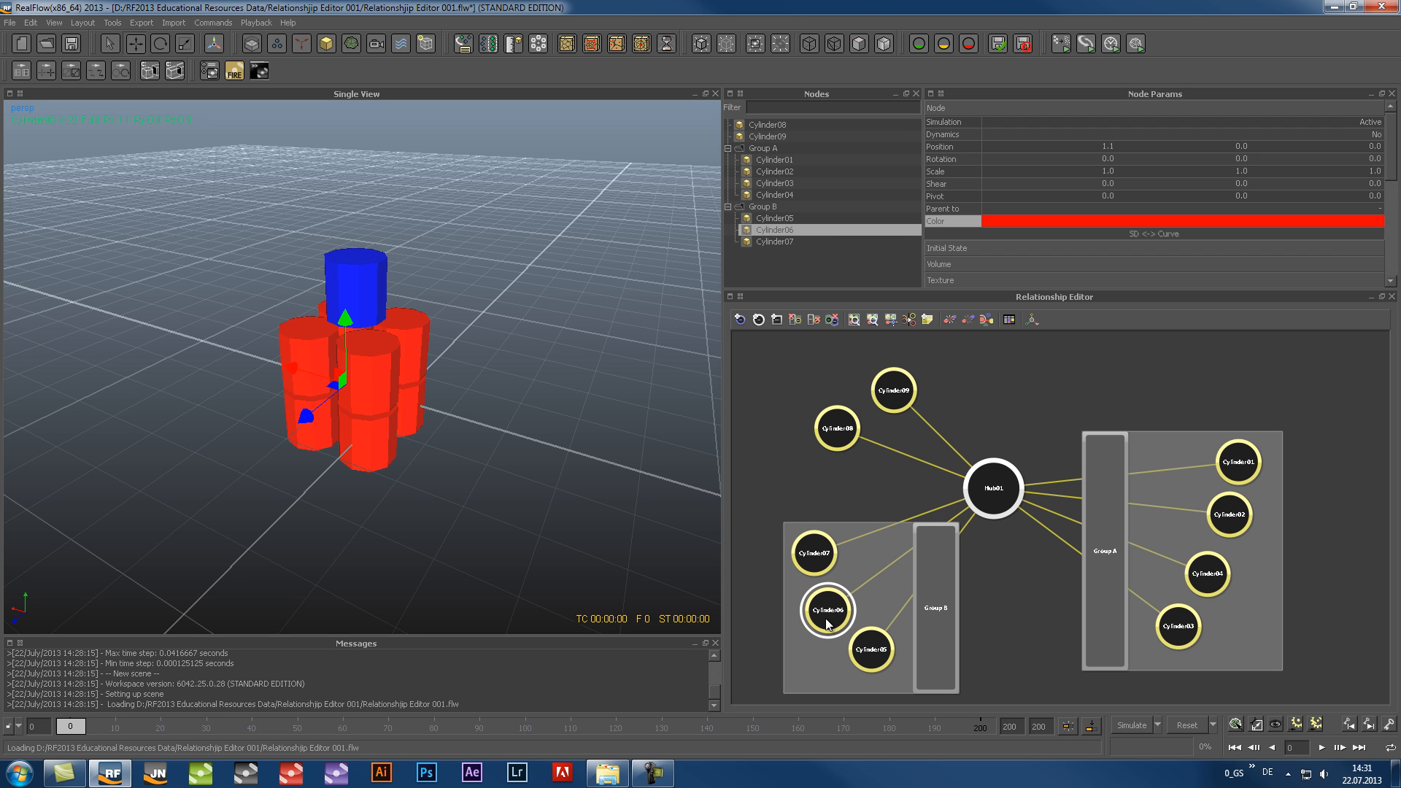
pyautogui.click(1008, 617)
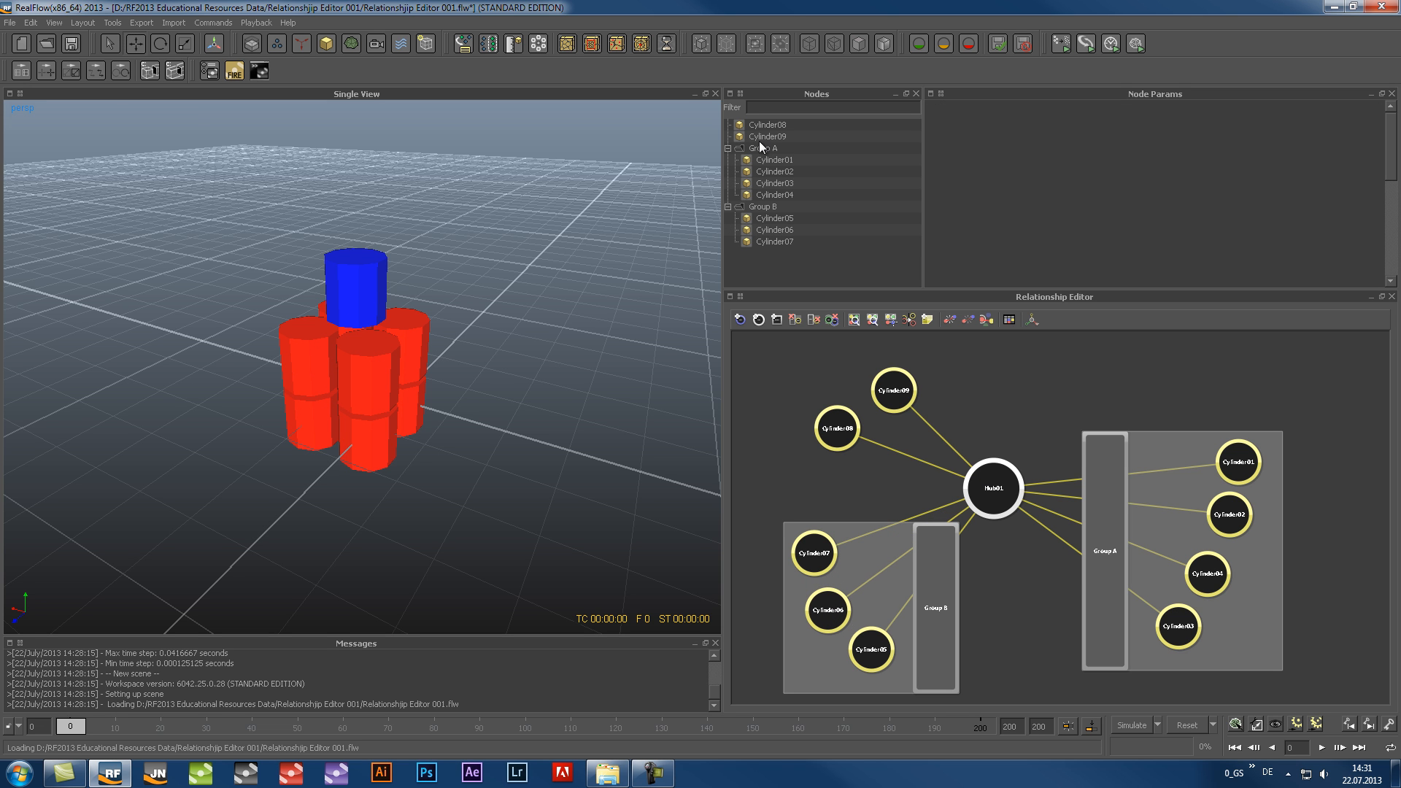
# Collapse Group A and Group B in both the node list and the Relationship Editor
pyautogui.click(727, 148)
pyautogui.click(727, 160)
pyautogui.doubleClick(941, 589)
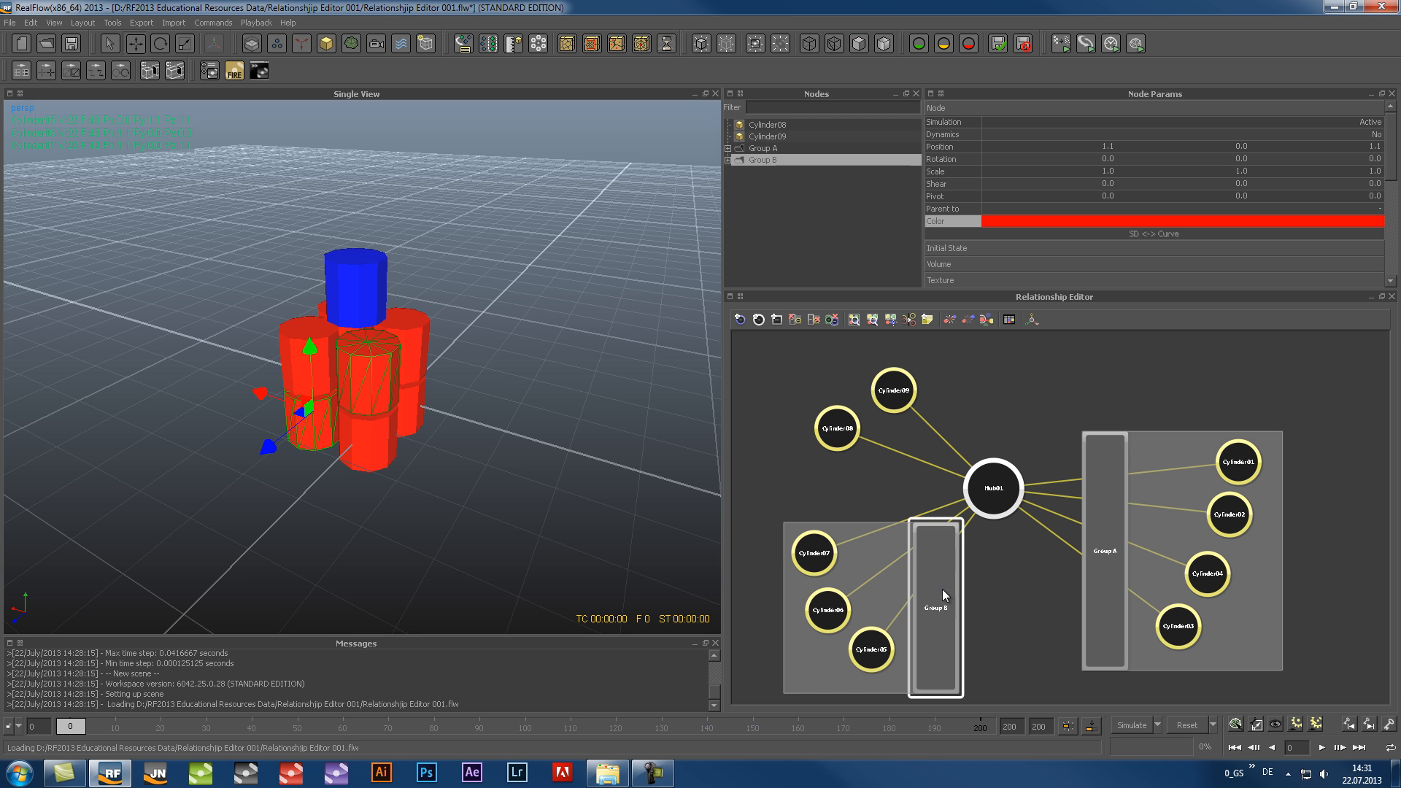
pyautogui.doubleClick(1102, 550)
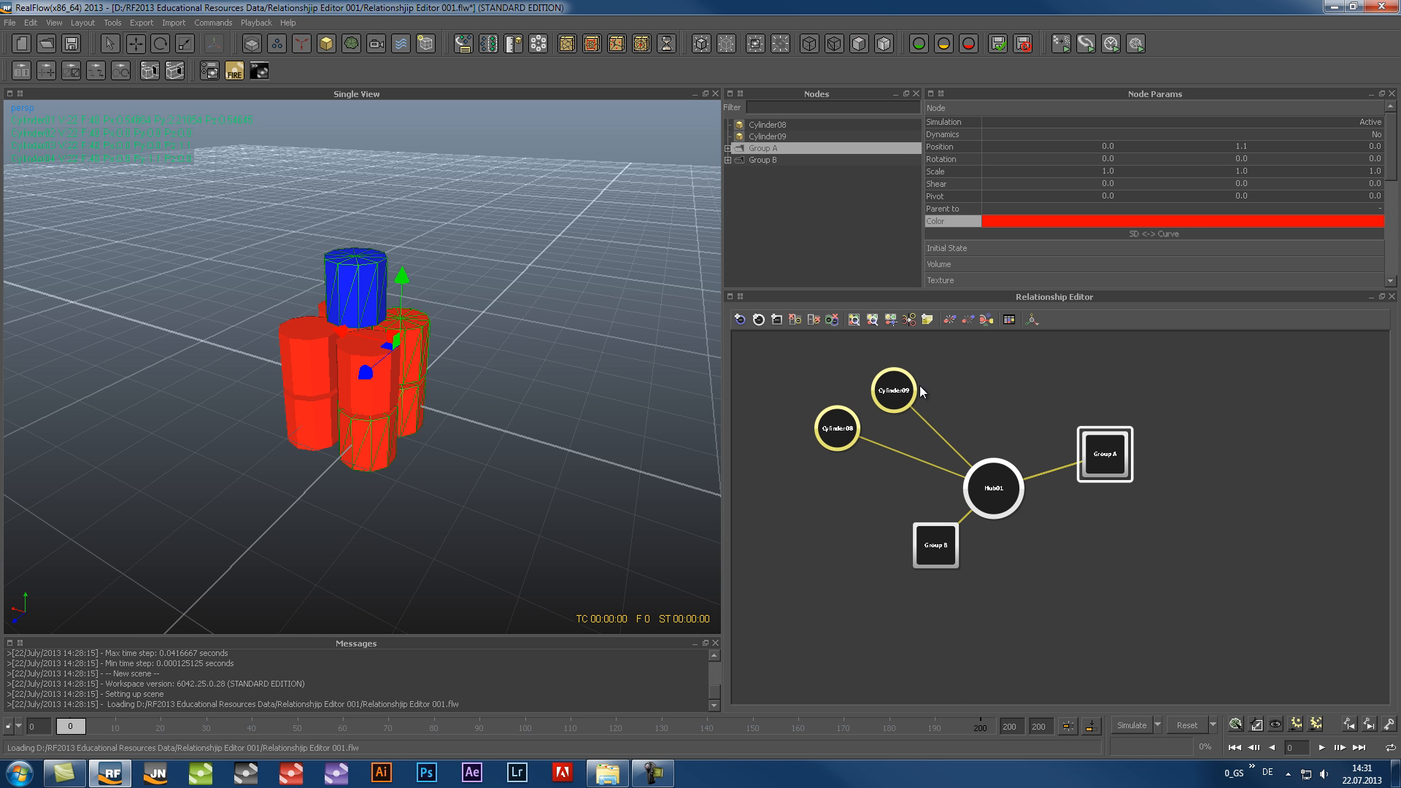
# Explode Group A and Group B back into their individual cylinder nodes
pyautogui.click(794, 319)
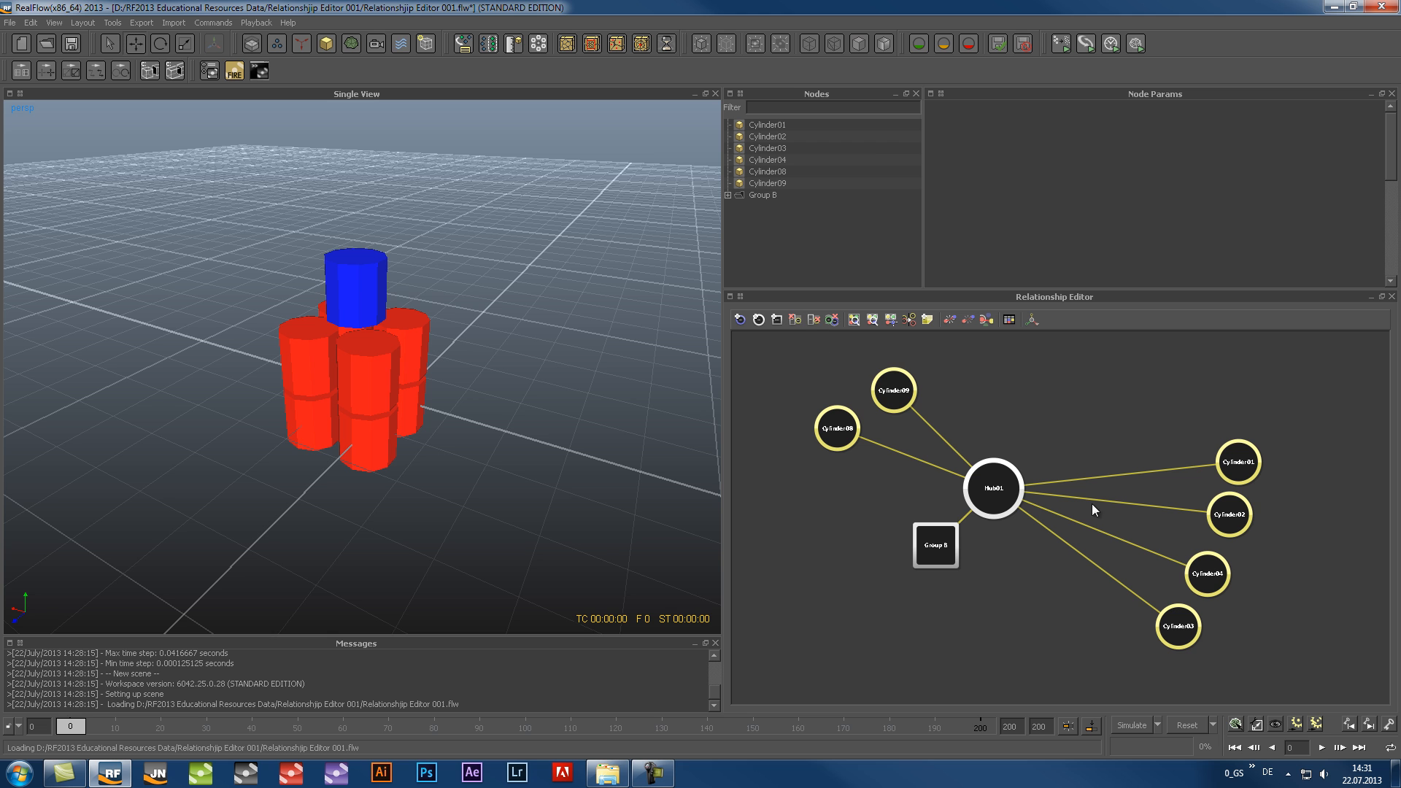
pyautogui.click(928, 546)
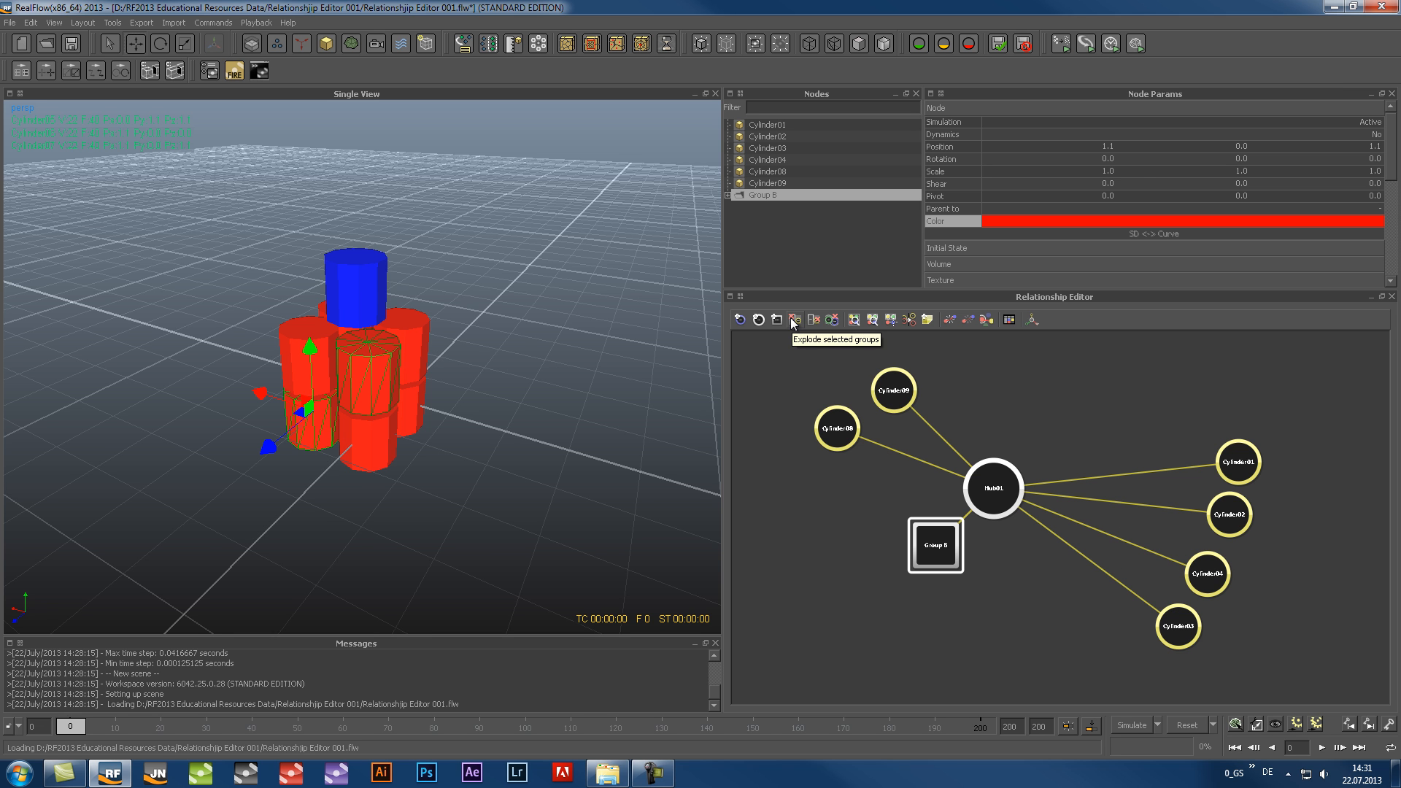
pyautogui.click(793, 319)
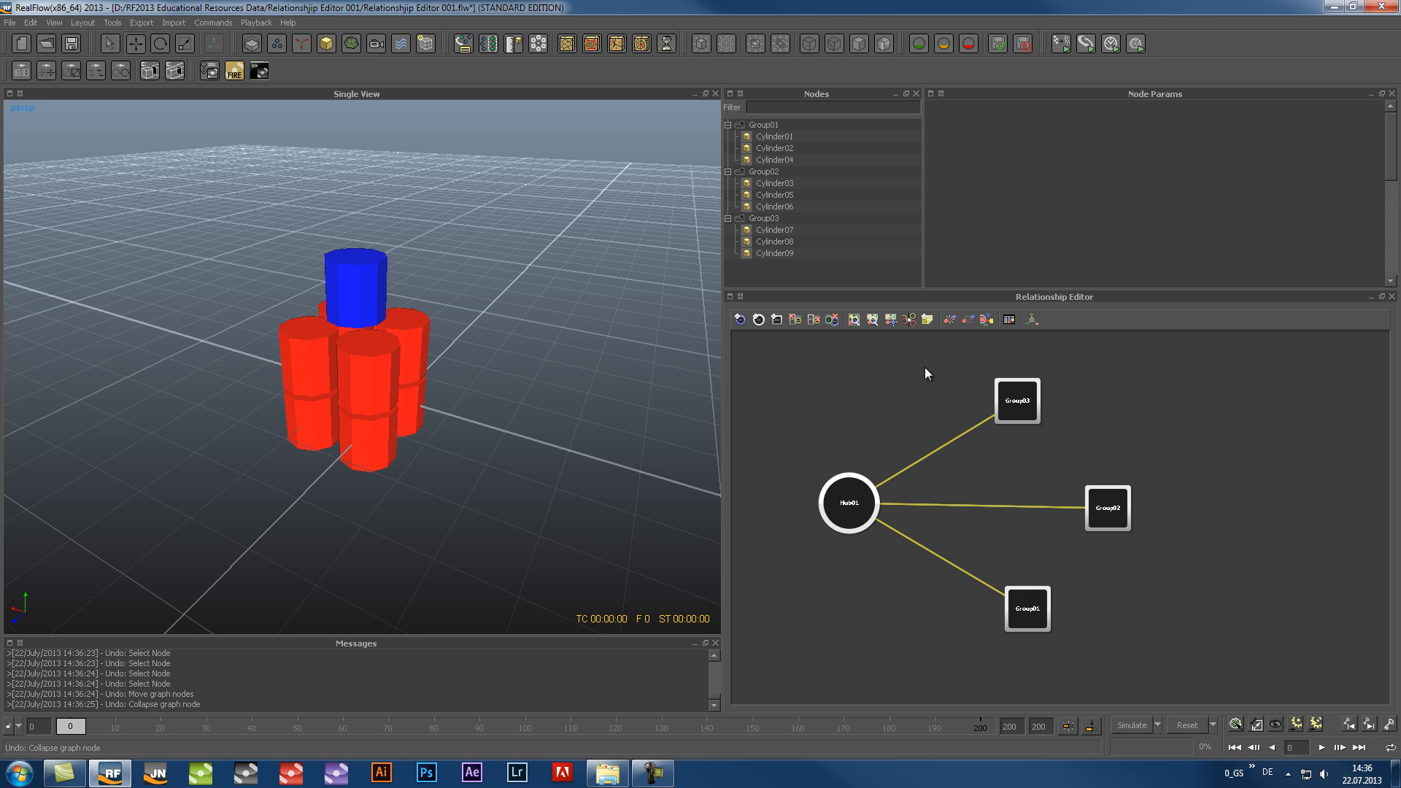
# Add a note to the Relationship Editor, size and place it around Group03 and title it Rigid Bodies
pyautogui.rightClick(925, 372)
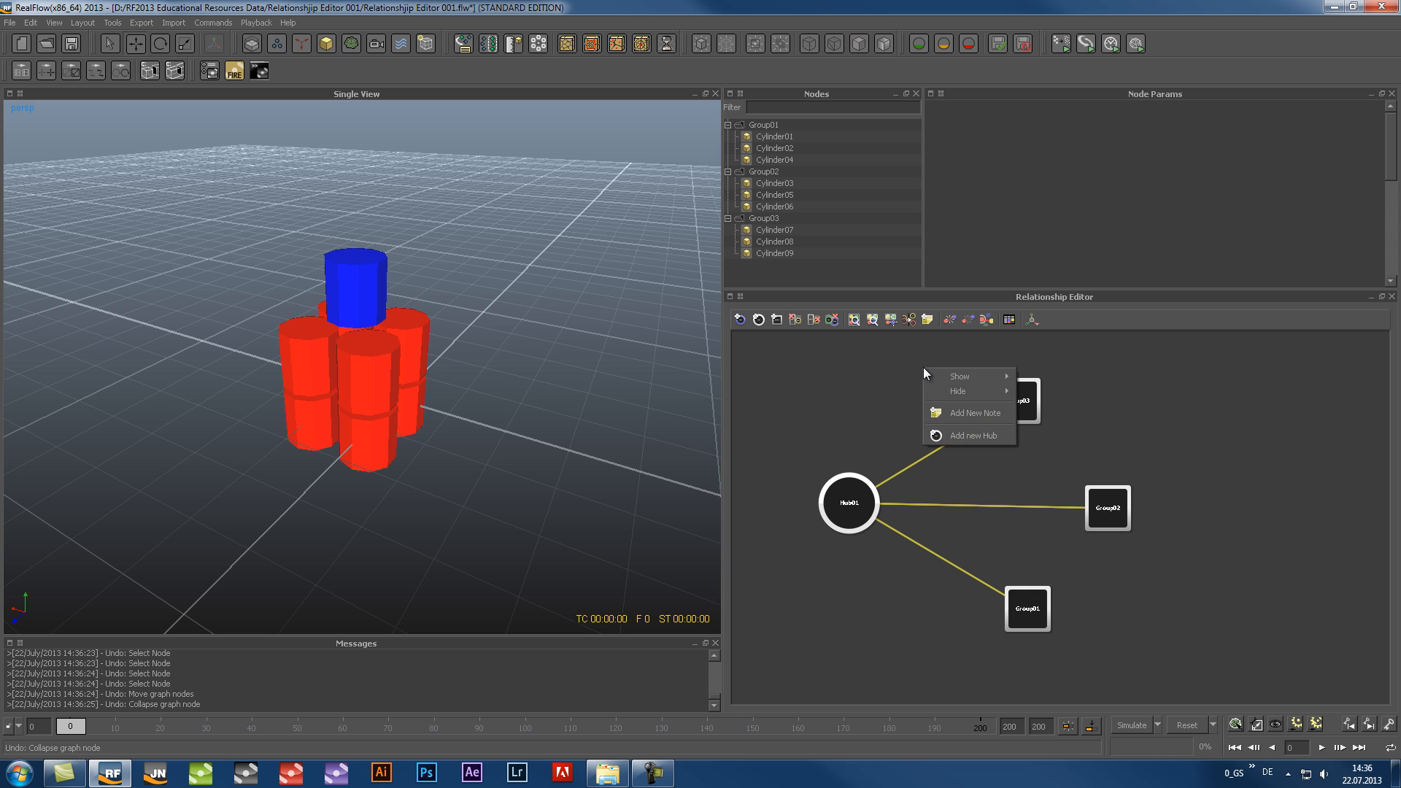
pyautogui.click(956, 413)
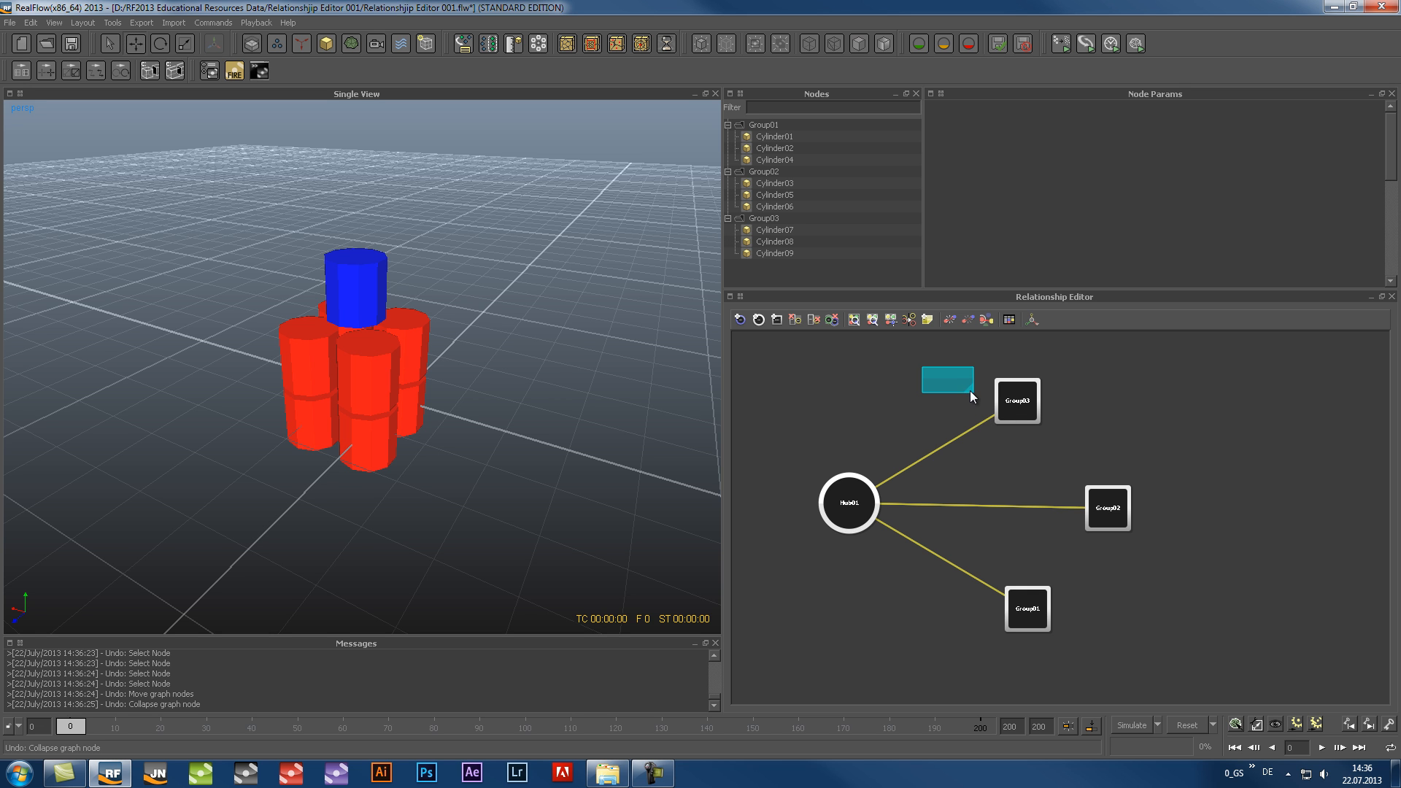
pyautogui.moveTo(970, 396); pyautogui.dragTo(1017, 450)
pyautogui.moveTo(960, 373); pyautogui.dragTo(1004, 360)
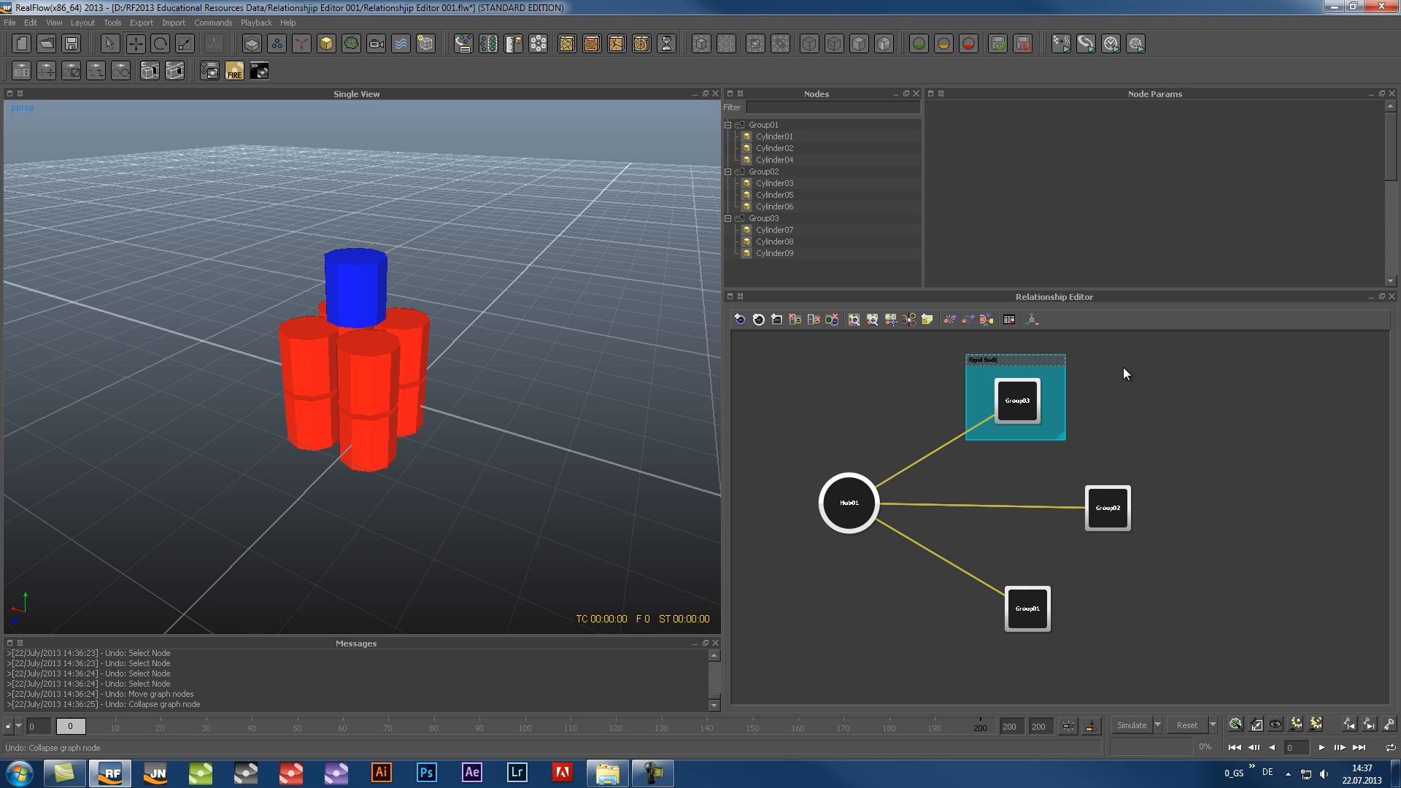
pyautogui.write('ies')
pyautogui.press('Return')
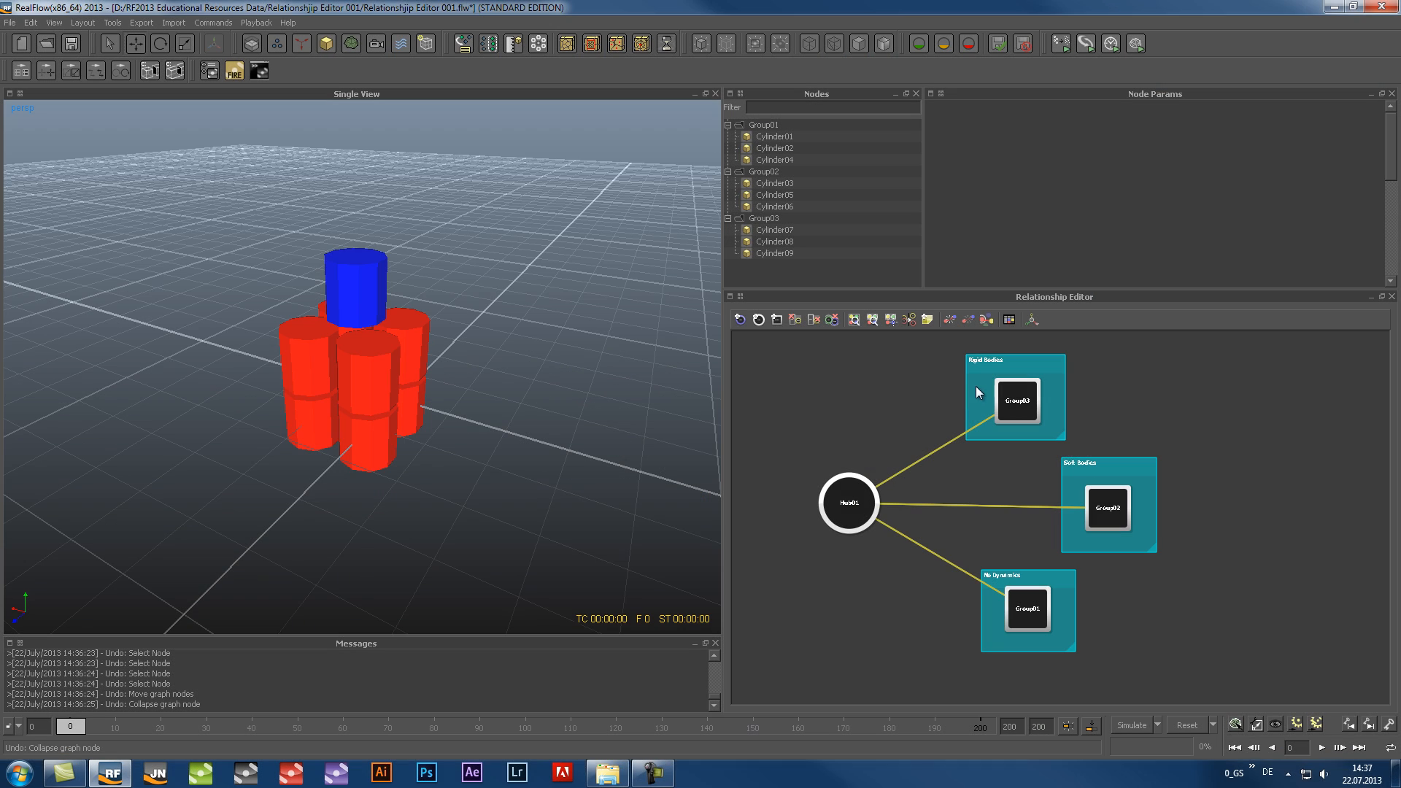
# Change the background color of the Rigid Bodies note to the orange-brown basic color
pyautogui.rightClick(977, 388)
pyautogui.click(976, 385)
pyautogui.rightClick(979, 362)
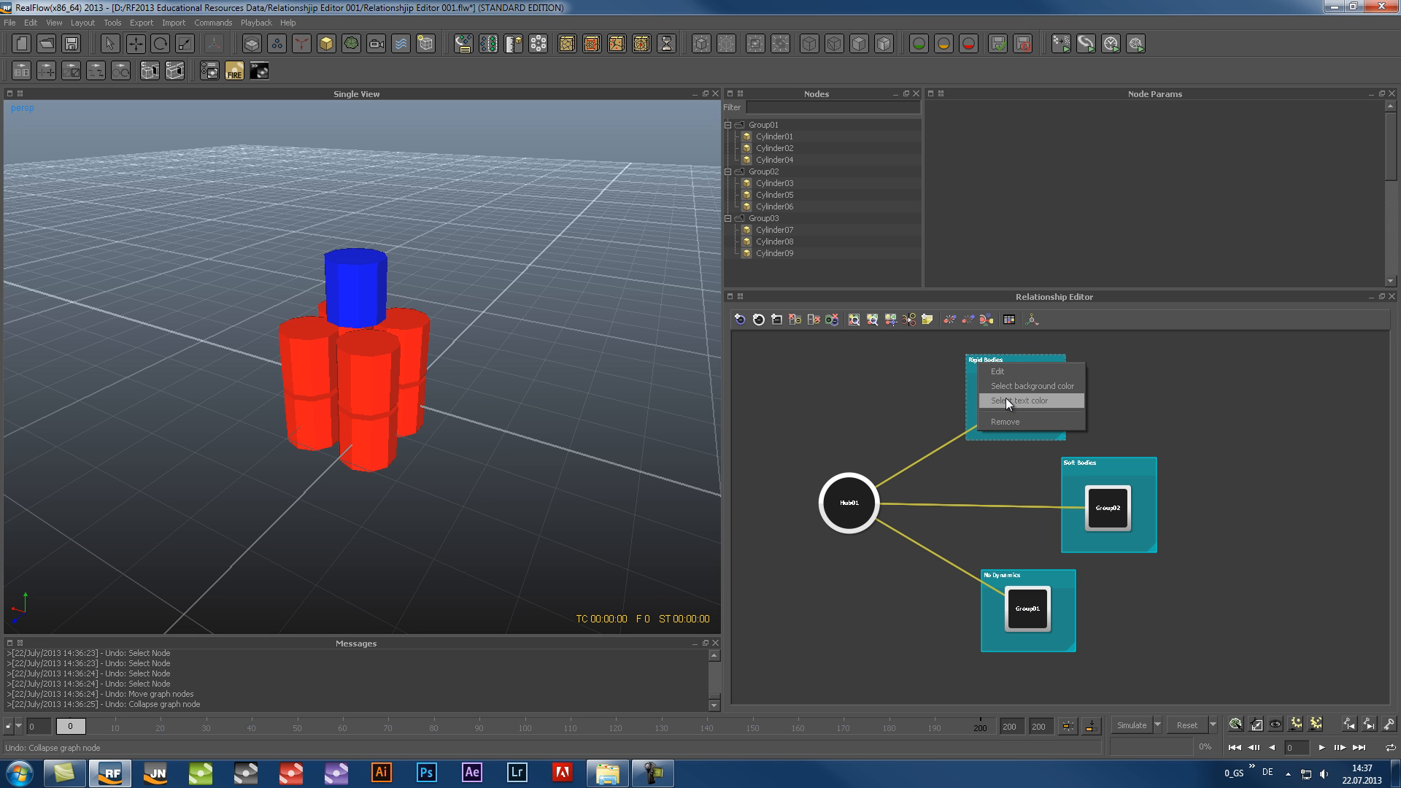
pyautogui.click(1006, 388)
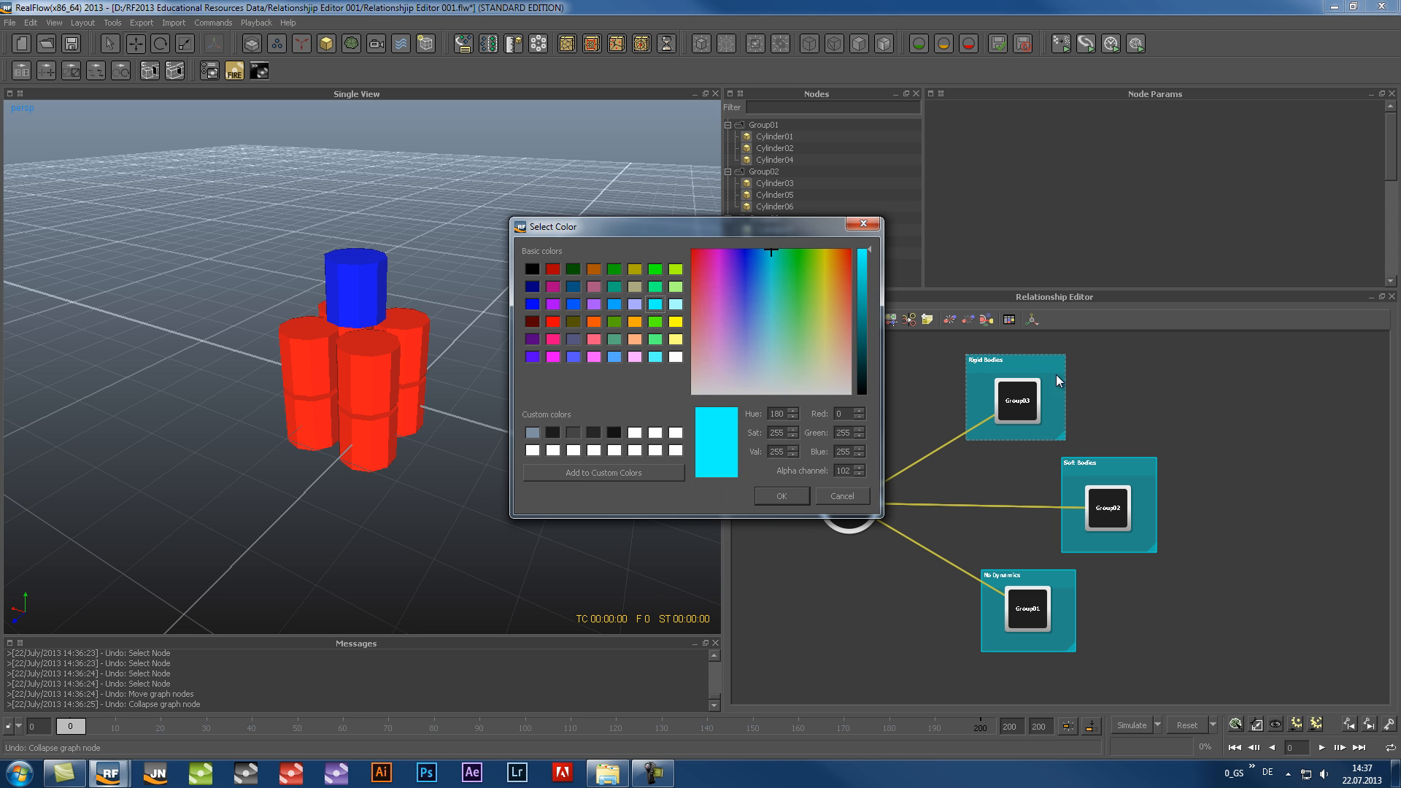
pyautogui.click(594, 270)
pyautogui.click(784, 497)
# Change the background color of the Soft Bodies note to the pink basic color (RGB 255, 85, 127)
pyautogui.click(1110, 471)
pyautogui.rightClick(1110, 472)
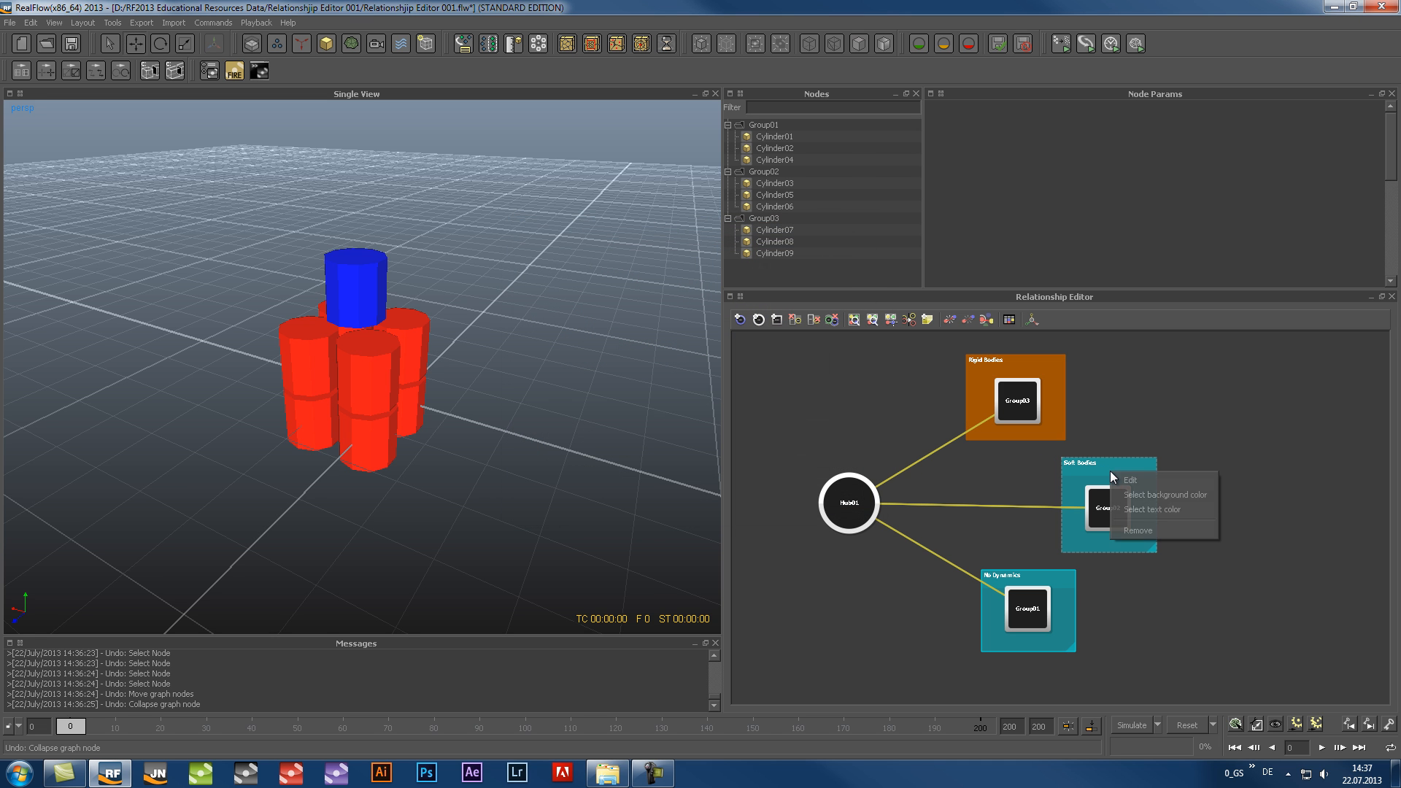
pyautogui.click(1152, 494)
pyautogui.click(595, 339)
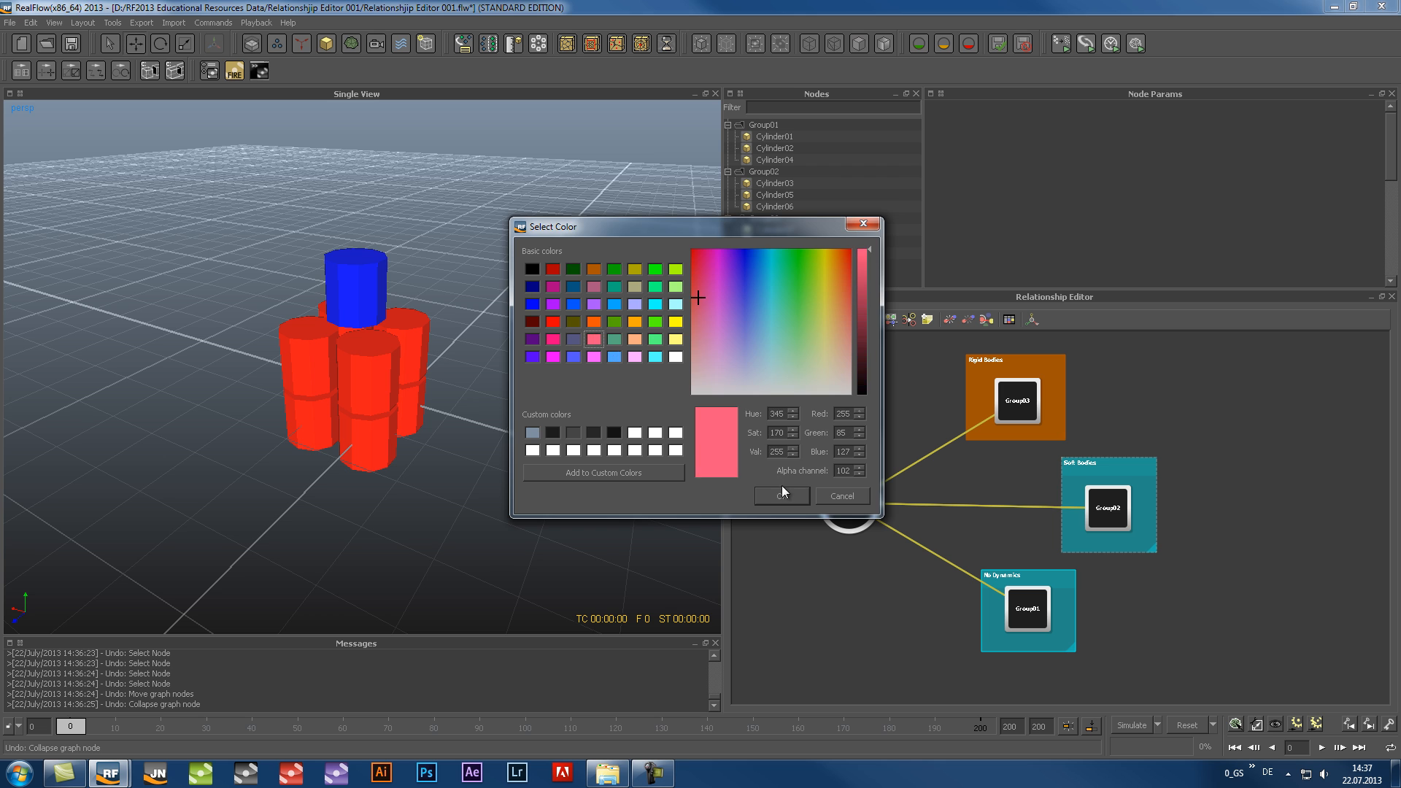
pyautogui.click(781, 496)
# Change the background color of the No Dynamics note to the dark yellow basic color
pyautogui.click(1008, 576)
pyautogui.rightClick(1009, 576)
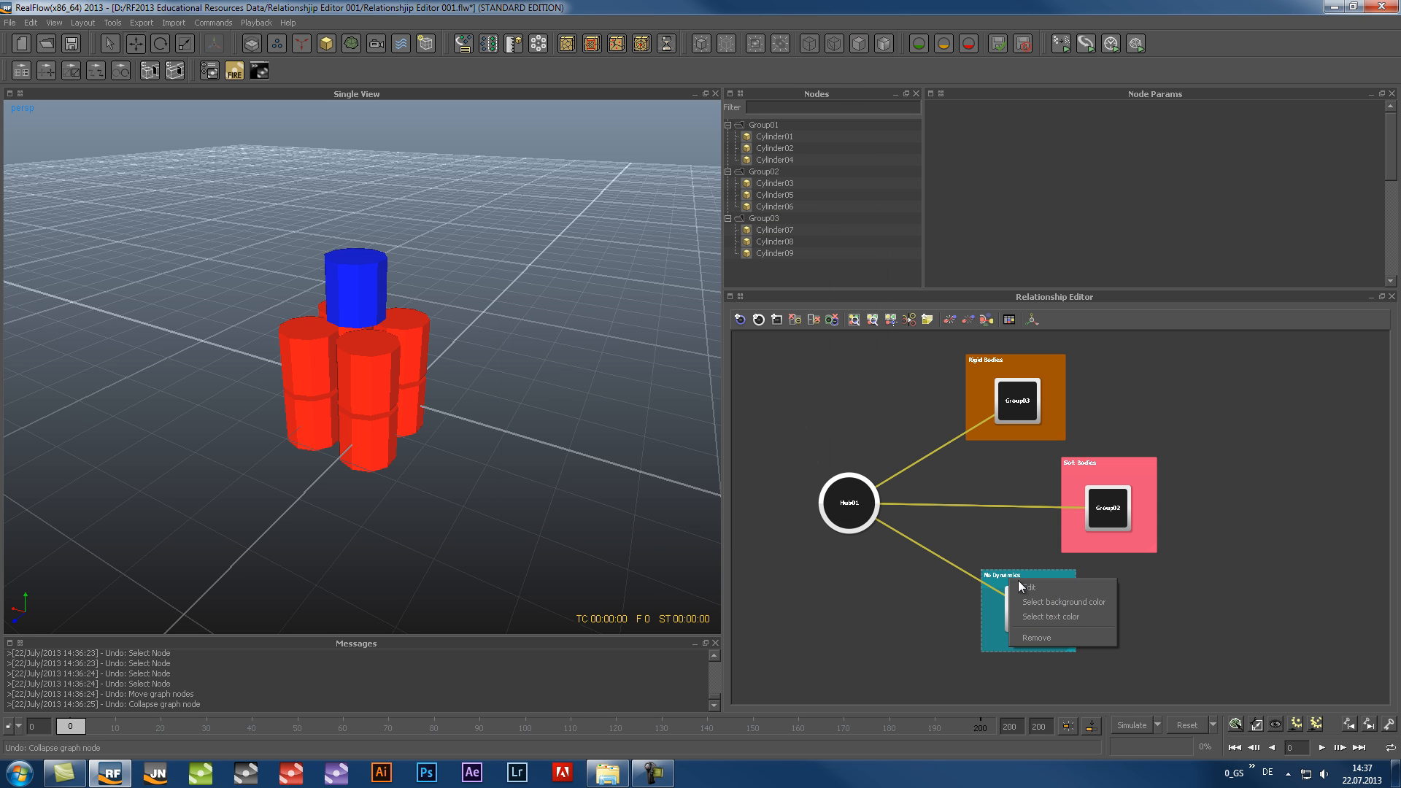
pyautogui.click(1036, 617)
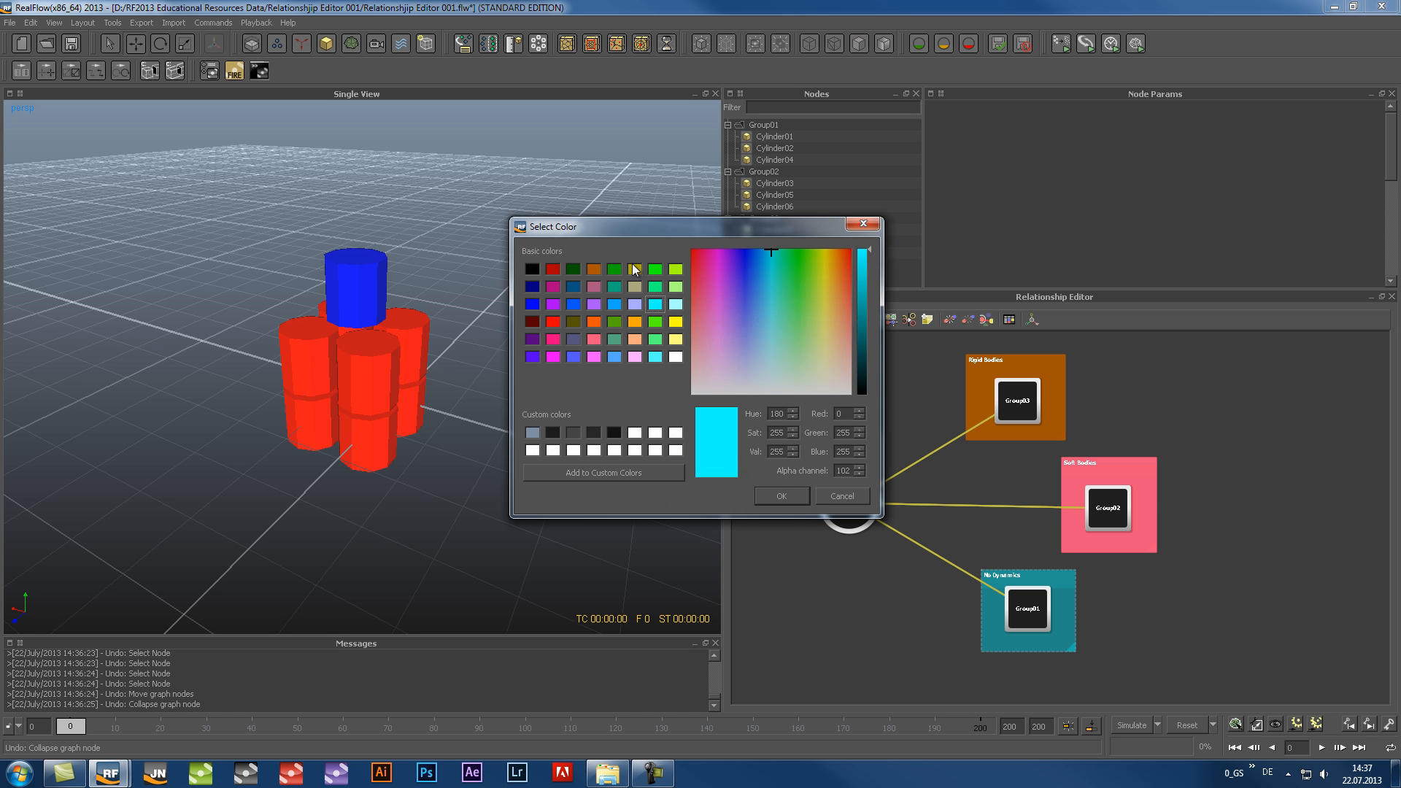
pyautogui.click(635, 270)
pyautogui.click(780, 495)
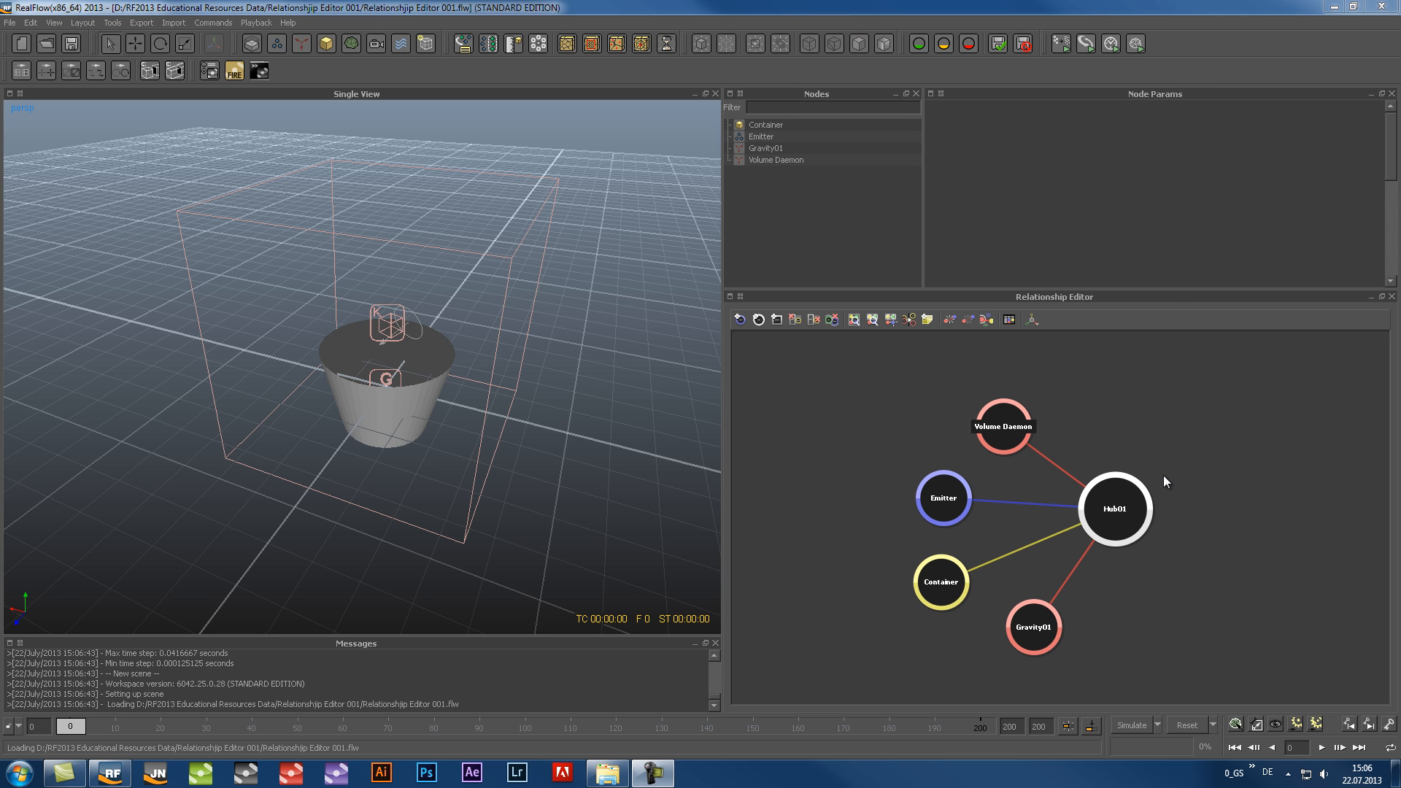
# Add a Heater daemon, place its node above and to the right of Hub01, and remove its link to the hub
pyautogui.click(293, 41)
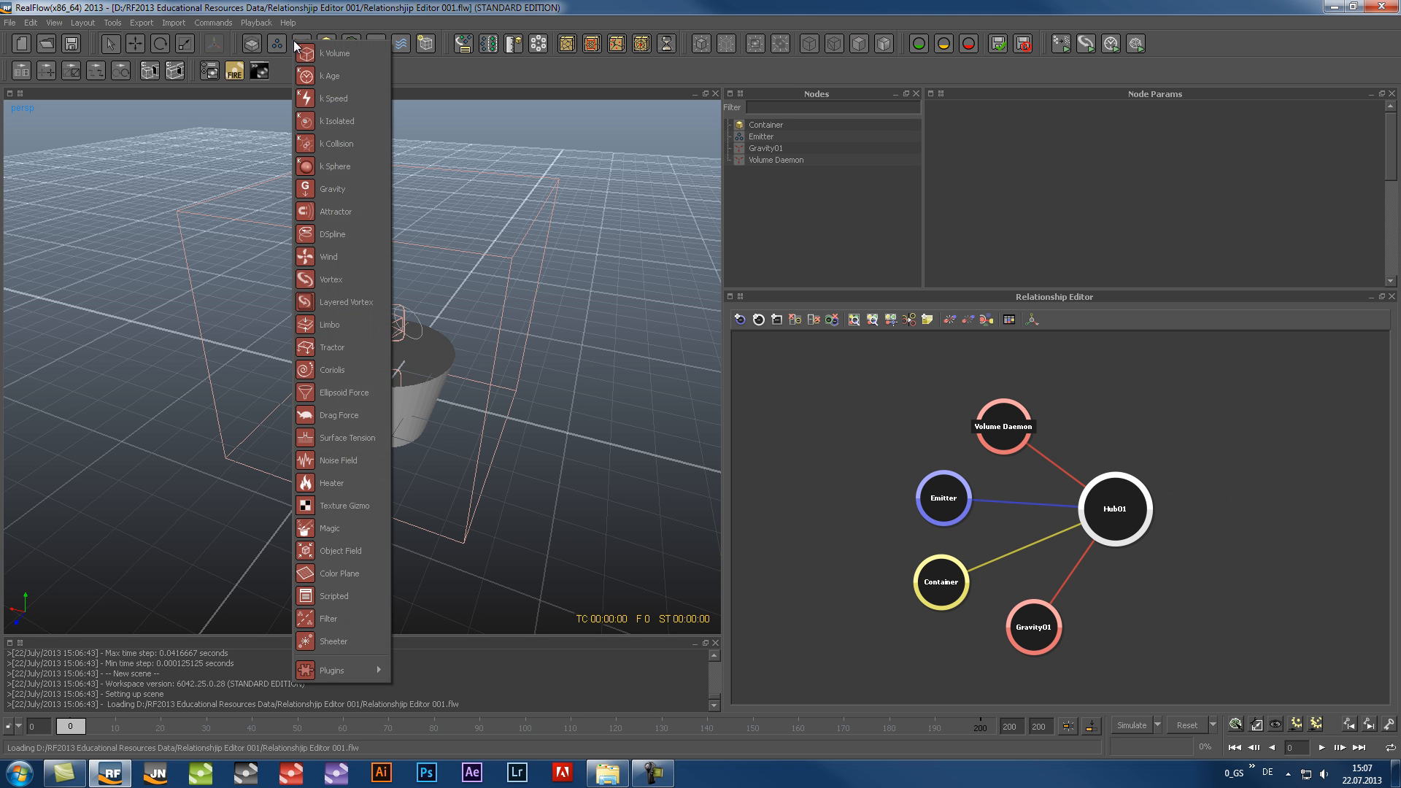
pyautogui.click(339, 488)
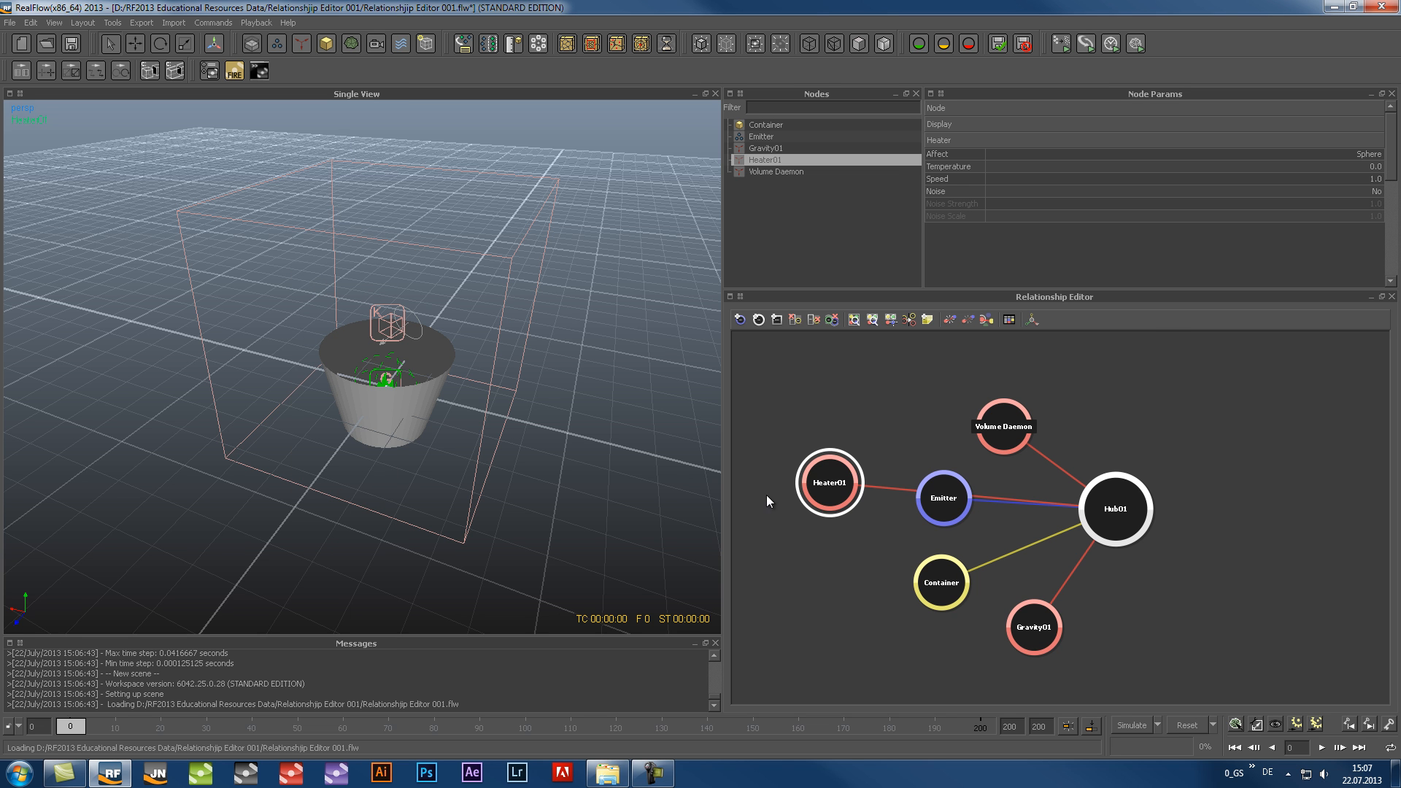
pyautogui.moveTo(823, 483); pyautogui.dragTo(1204, 380)
pyautogui.moveTo(1140, 423); pyautogui.dragTo(1182, 449)
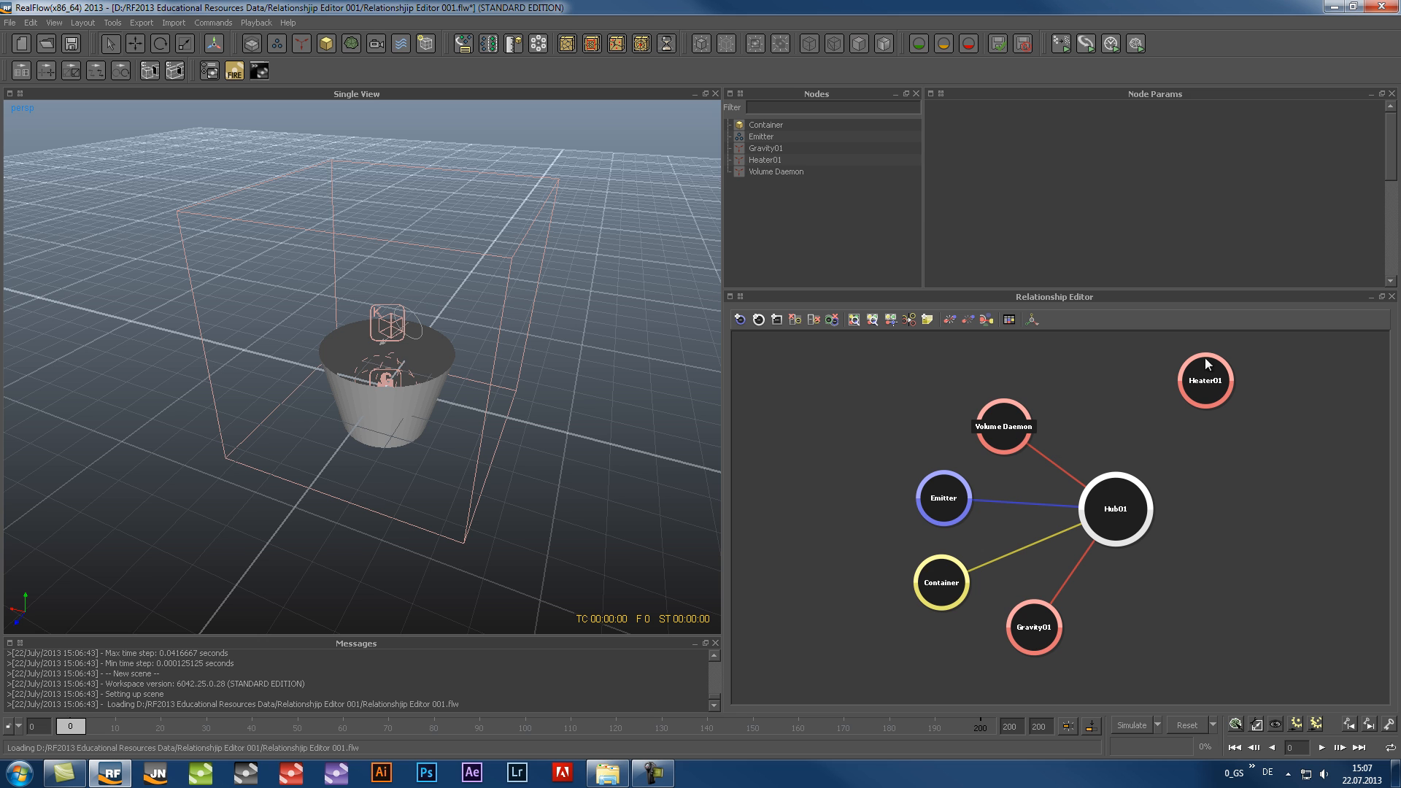
# Try to link the Heater01 and Volume Daemon nodes directly to each other
pyautogui.click(1216, 389)
pyautogui.moveTo(1216, 389); pyautogui.dragTo(998, 439)
pyautogui.click(991, 439)
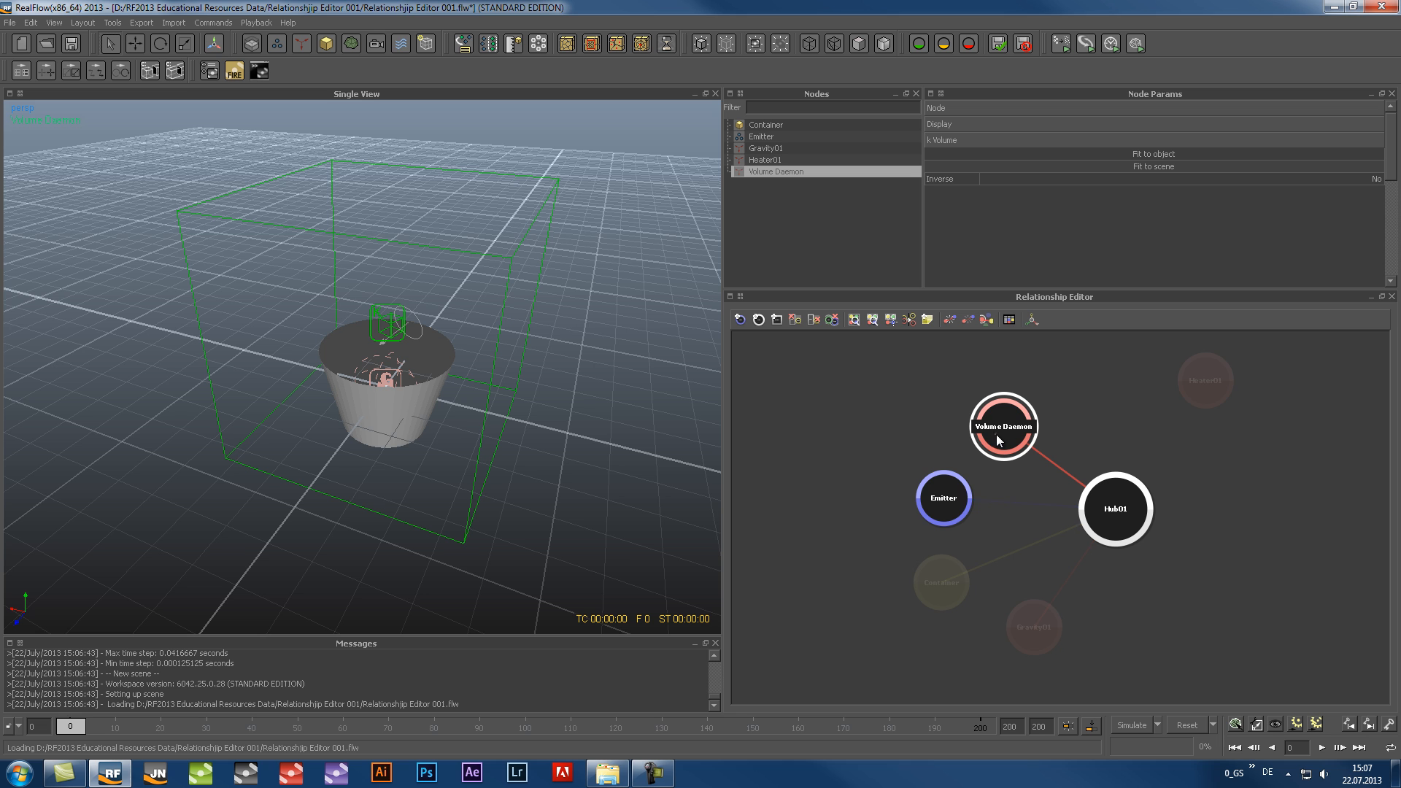
pyautogui.moveTo(1149, 402); pyautogui.dragTo(953, 498)
pyautogui.moveTo(1052, 446); pyautogui.dragTo(1008, 439)
# Link Heater01 to Hub01 and bring the heater node slightly closer to the hub
pyautogui.click(1208, 387)
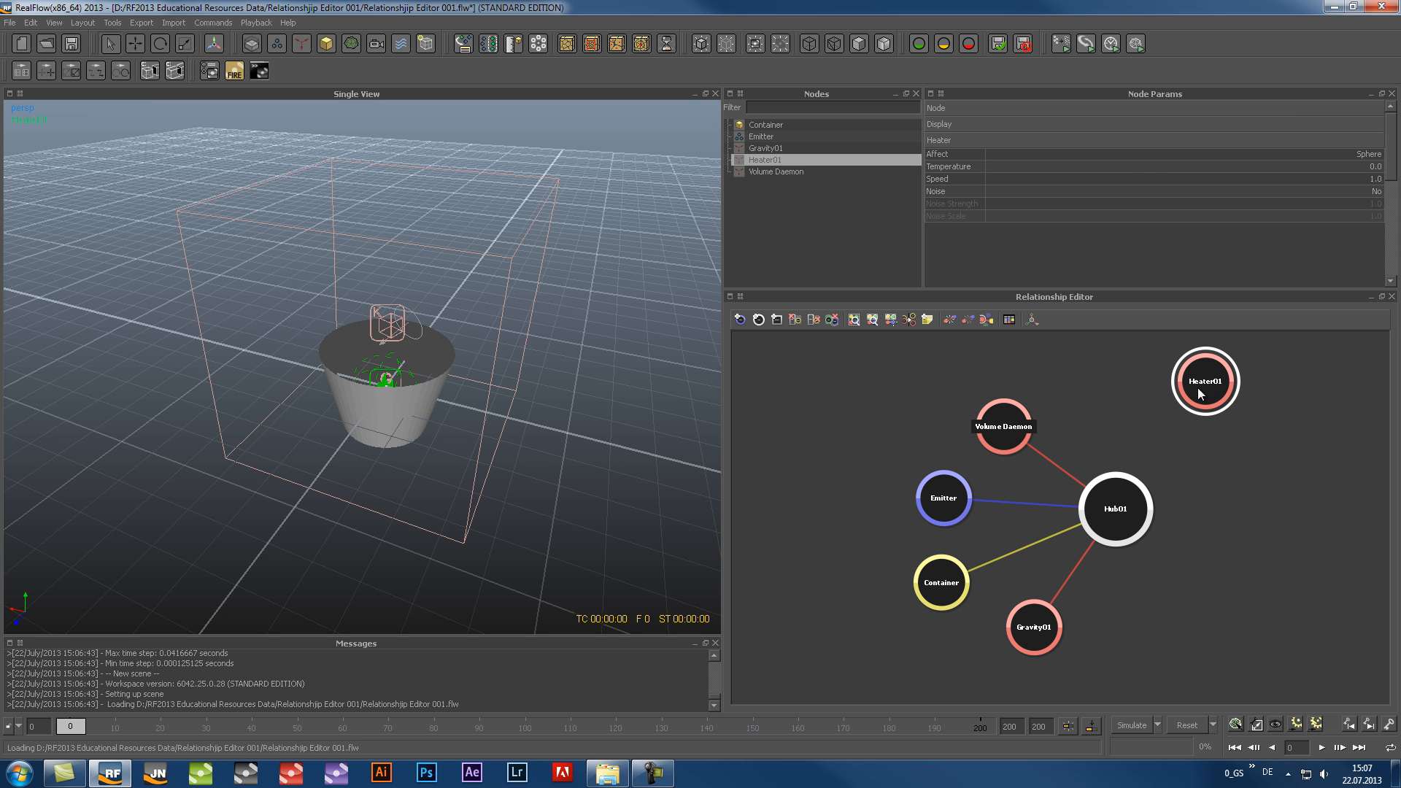
pyautogui.moveTo(1202, 387); pyautogui.dragTo(1125, 492)
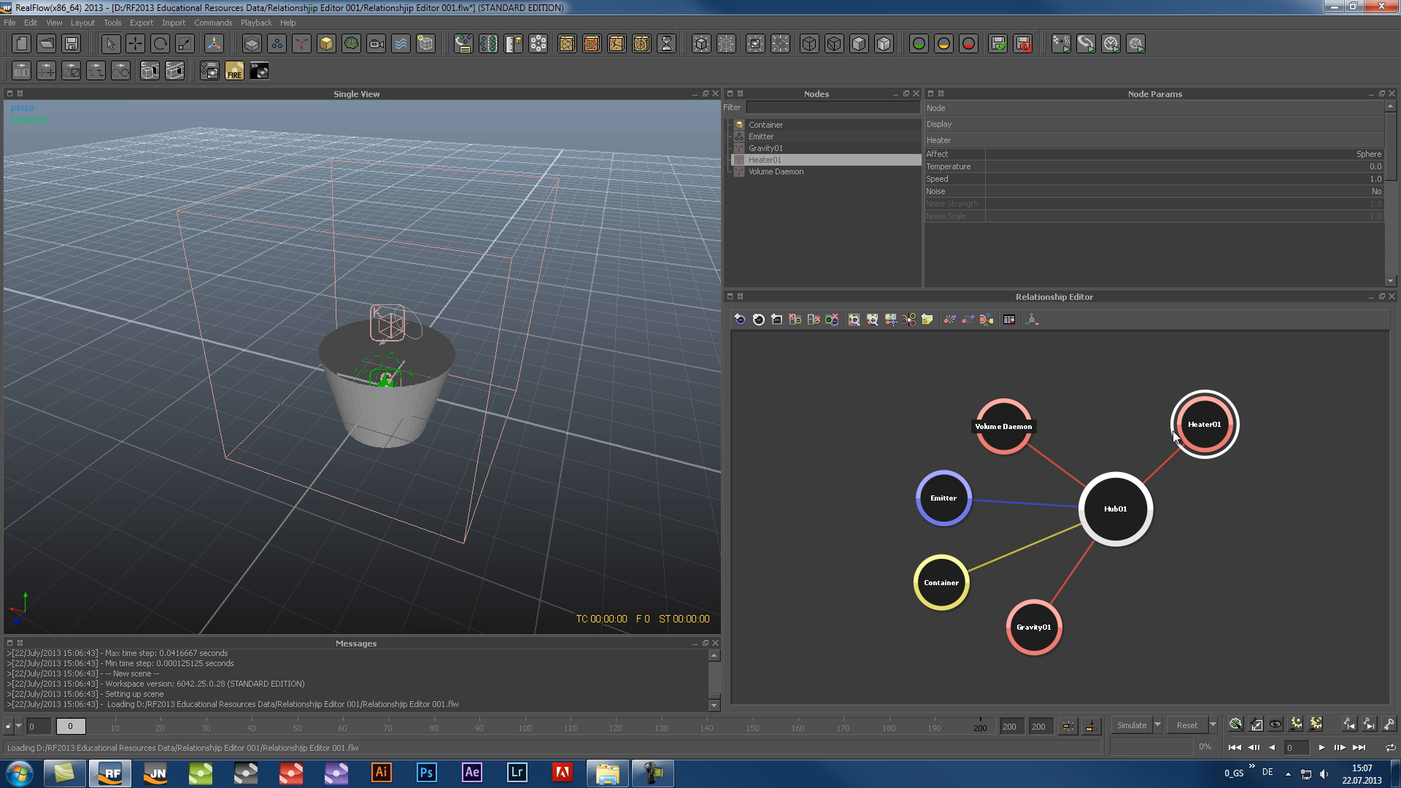
# Delete all links between Hub01 and the five surrounding nodes
pyautogui.moveTo(1057, 442); pyautogui.dragTo(1060, 547)
pyautogui.press('Delete')
pyautogui.press('Delete')
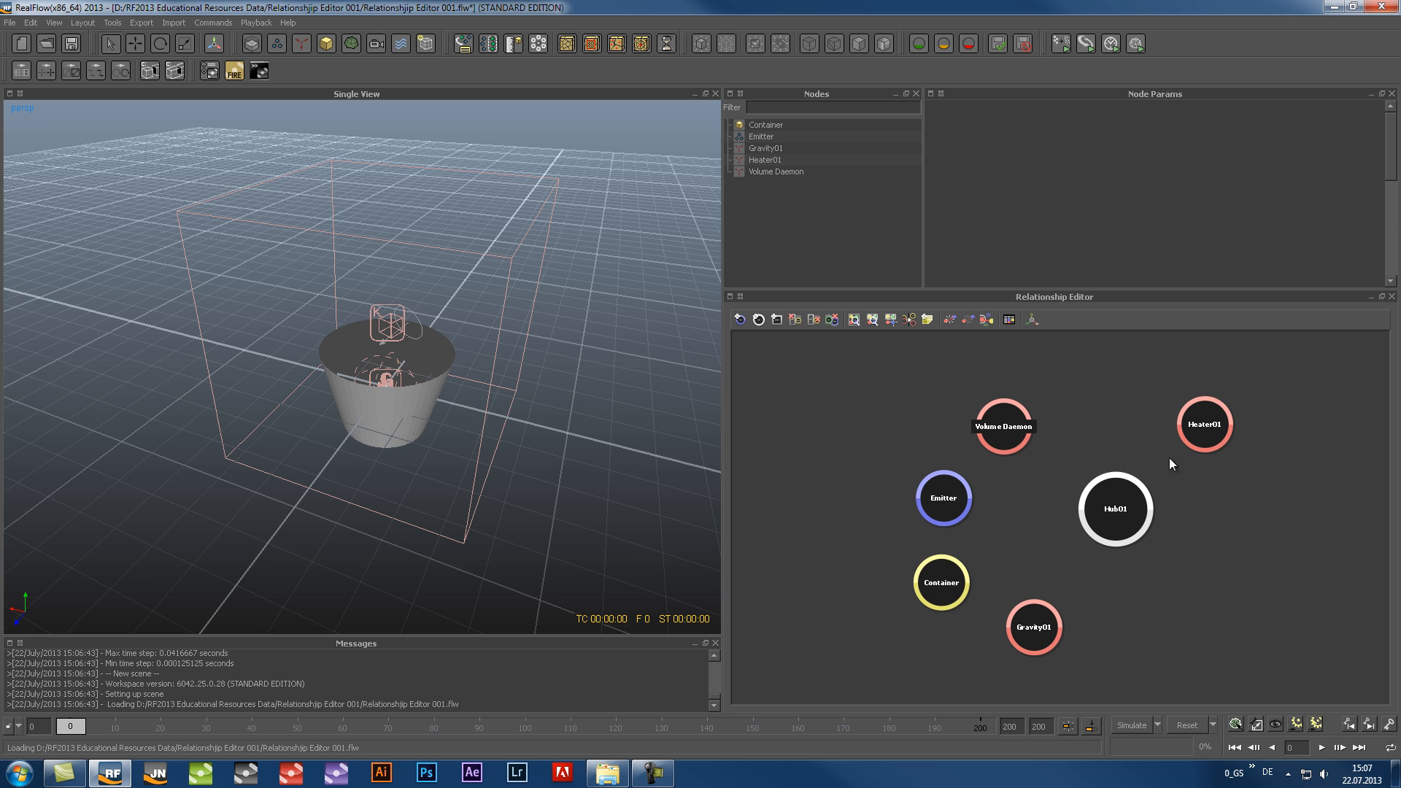
# Link Heater01, Volume Daemon, Gravity01 and Container directly to the Emitter node
pyautogui.moveTo(1183, 440); pyautogui.dragTo(968, 496)
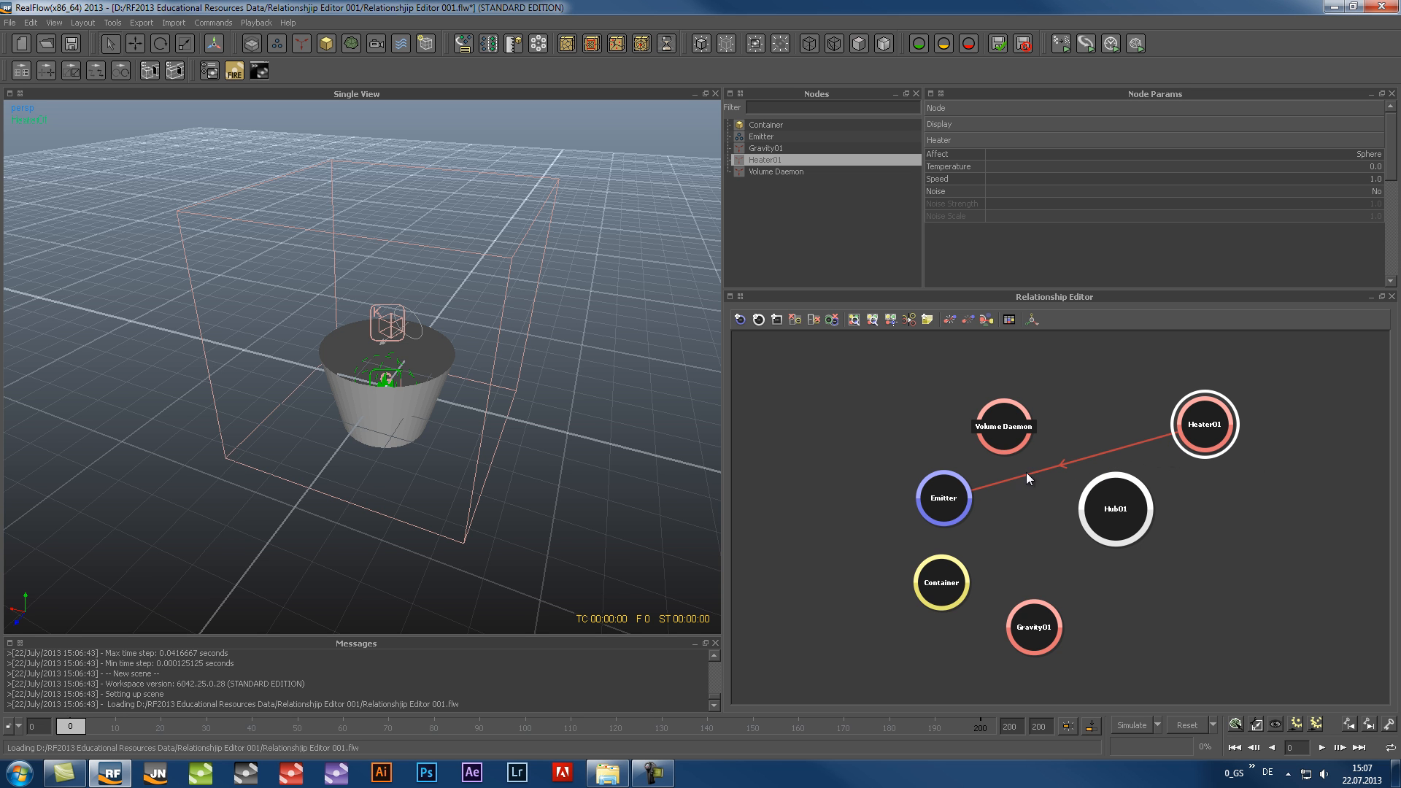
pyautogui.click(958, 478)
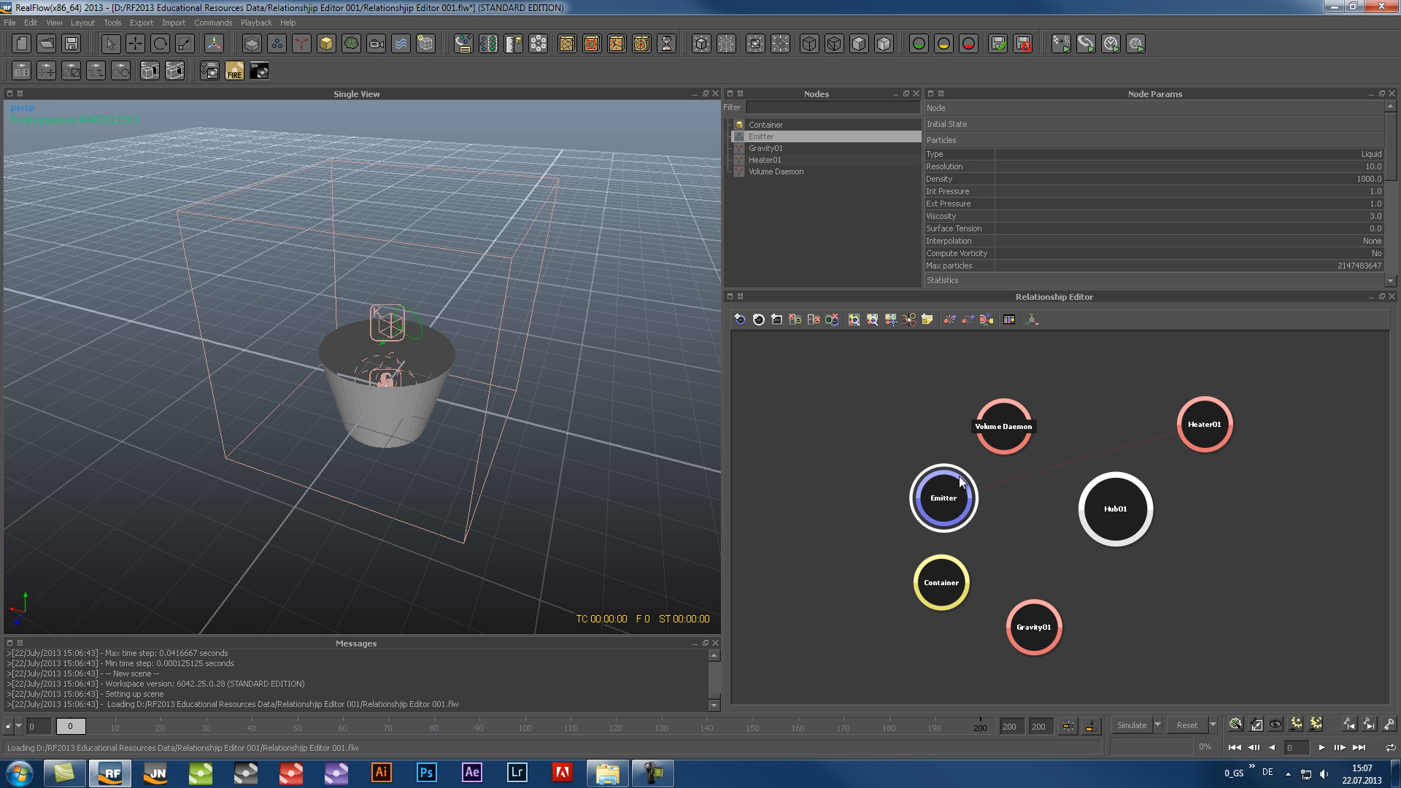
pyautogui.moveTo(994, 451); pyautogui.dragTo(996, 449)
pyautogui.moveTo(1039, 619); pyautogui.dragTo(946, 499)
pyautogui.moveTo(953, 589); pyautogui.dragTo(941, 504)
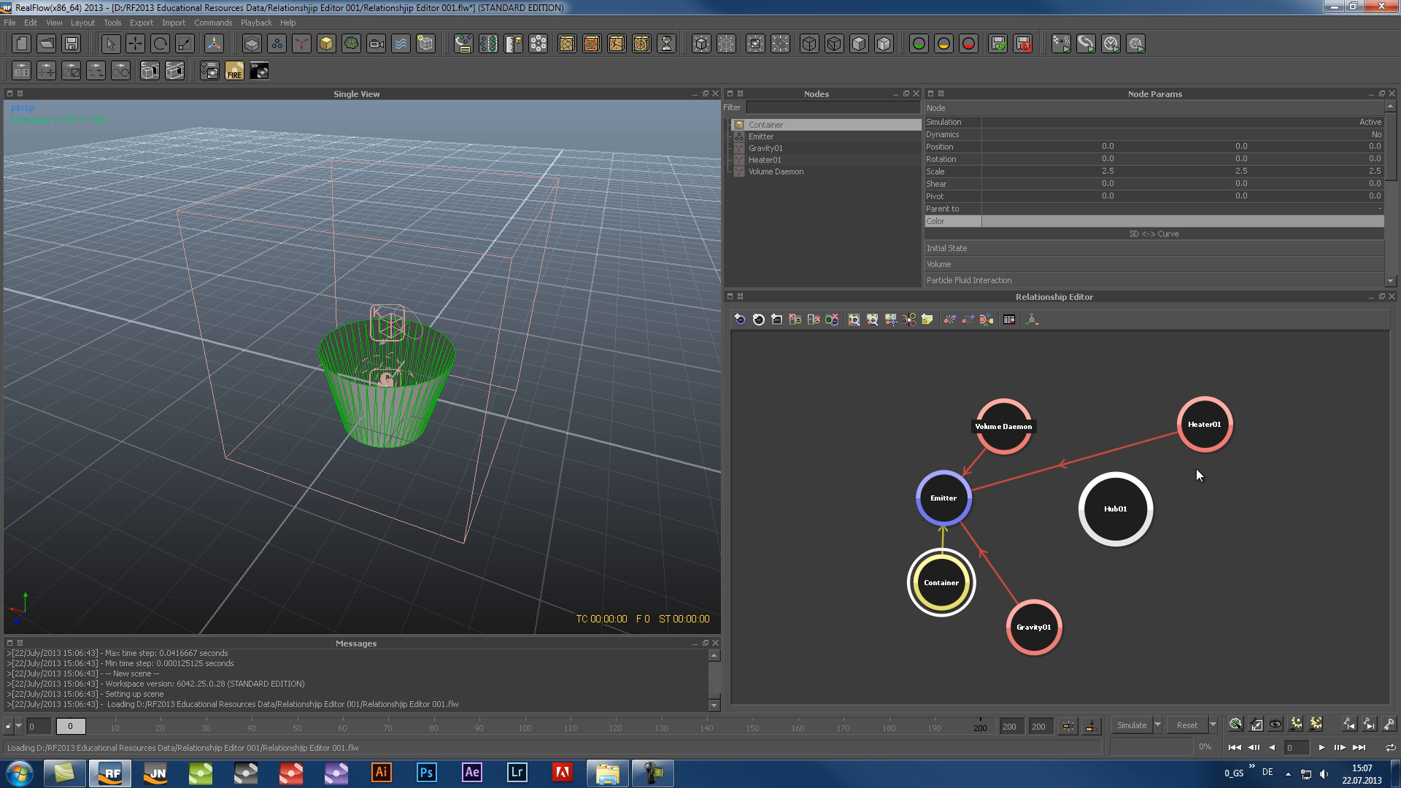
# Delete all direct links between the Emitter and the daemon and container nodes
pyautogui.click(1045, 469)
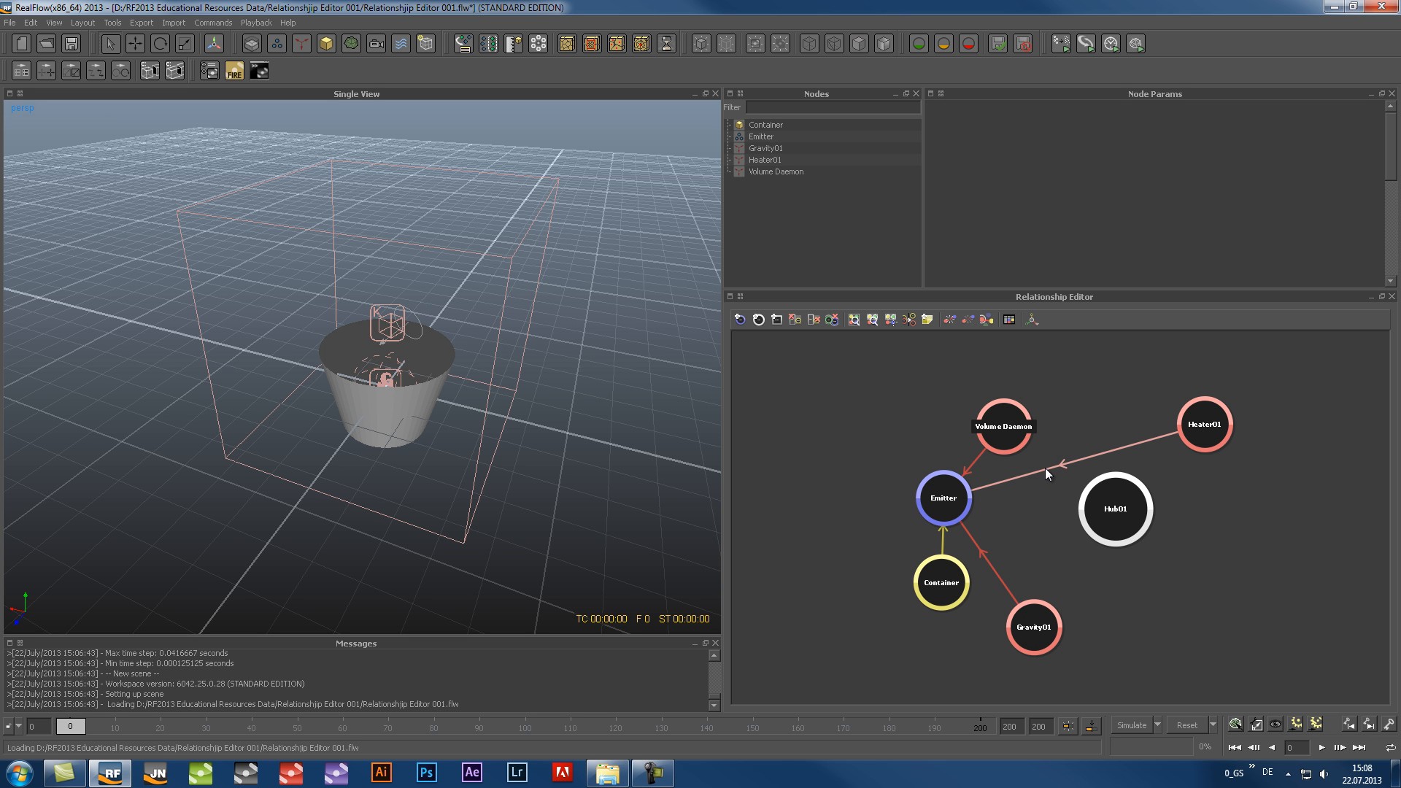
pyautogui.press('Delete')
pyautogui.press('Delete')
pyautogui.moveTo(1000, 545); pyautogui.dragTo(932, 539)
pyautogui.press('Delete')
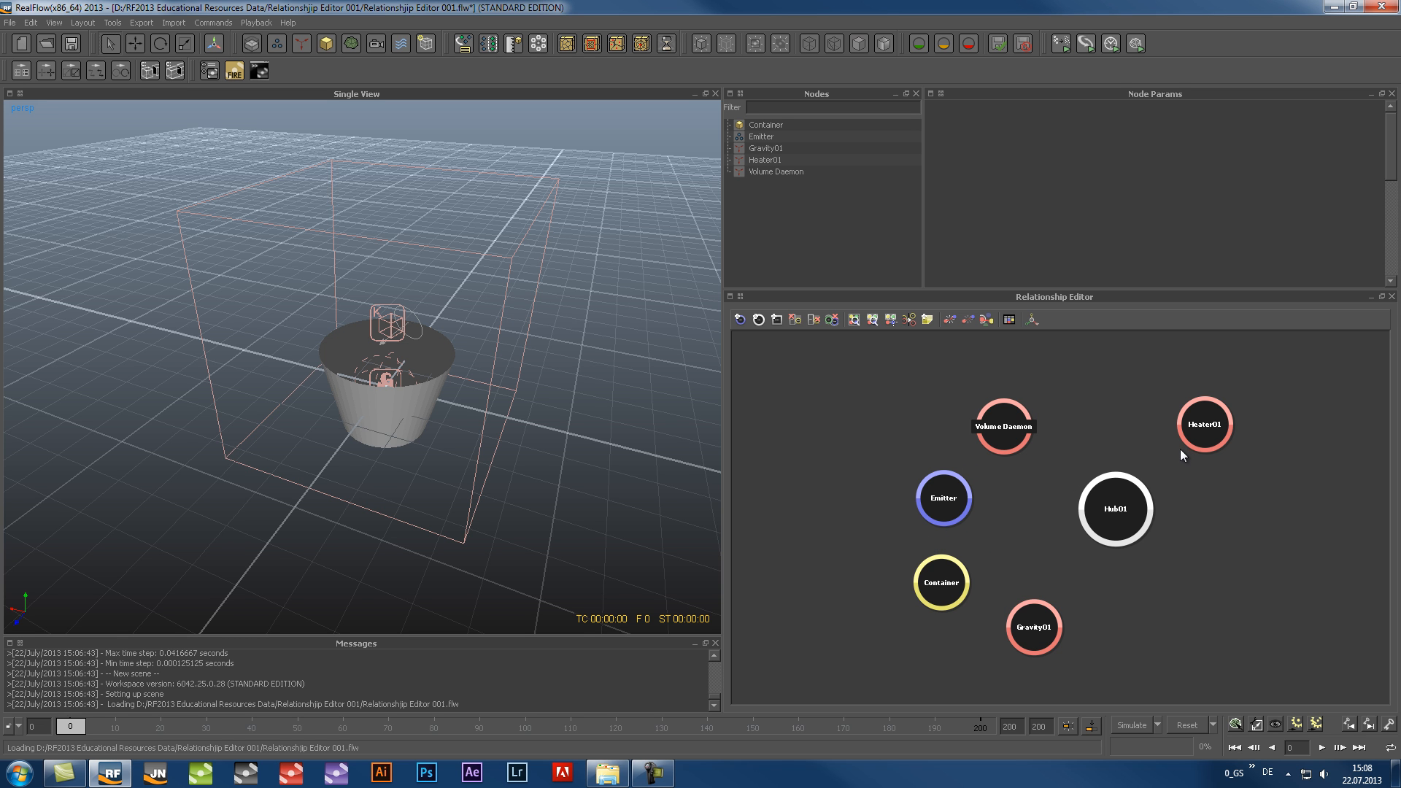
# Link Heater01, Volume Daemon, Emitter, Container and Gravity01 to Hub01
pyautogui.click(1011, 432)
pyautogui.moveTo(1011, 432); pyautogui.dragTo(1099, 508)
pyautogui.moveTo(945, 509); pyautogui.dragTo(1086, 526)
pyautogui.moveTo(948, 587); pyautogui.dragTo(1106, 527)
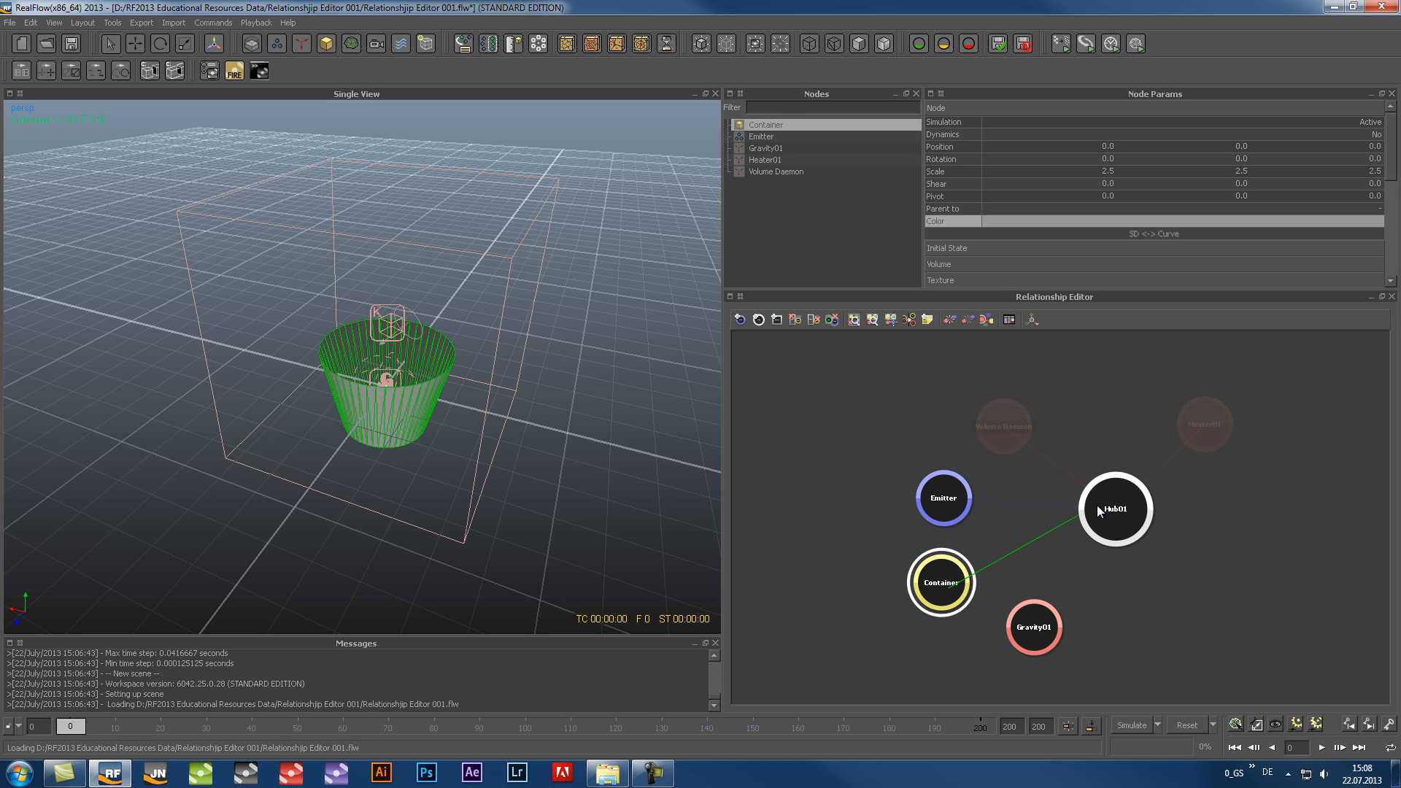
pyautogui.moveTo(1018, 639); pyautogui.dragTo(1102, 524)
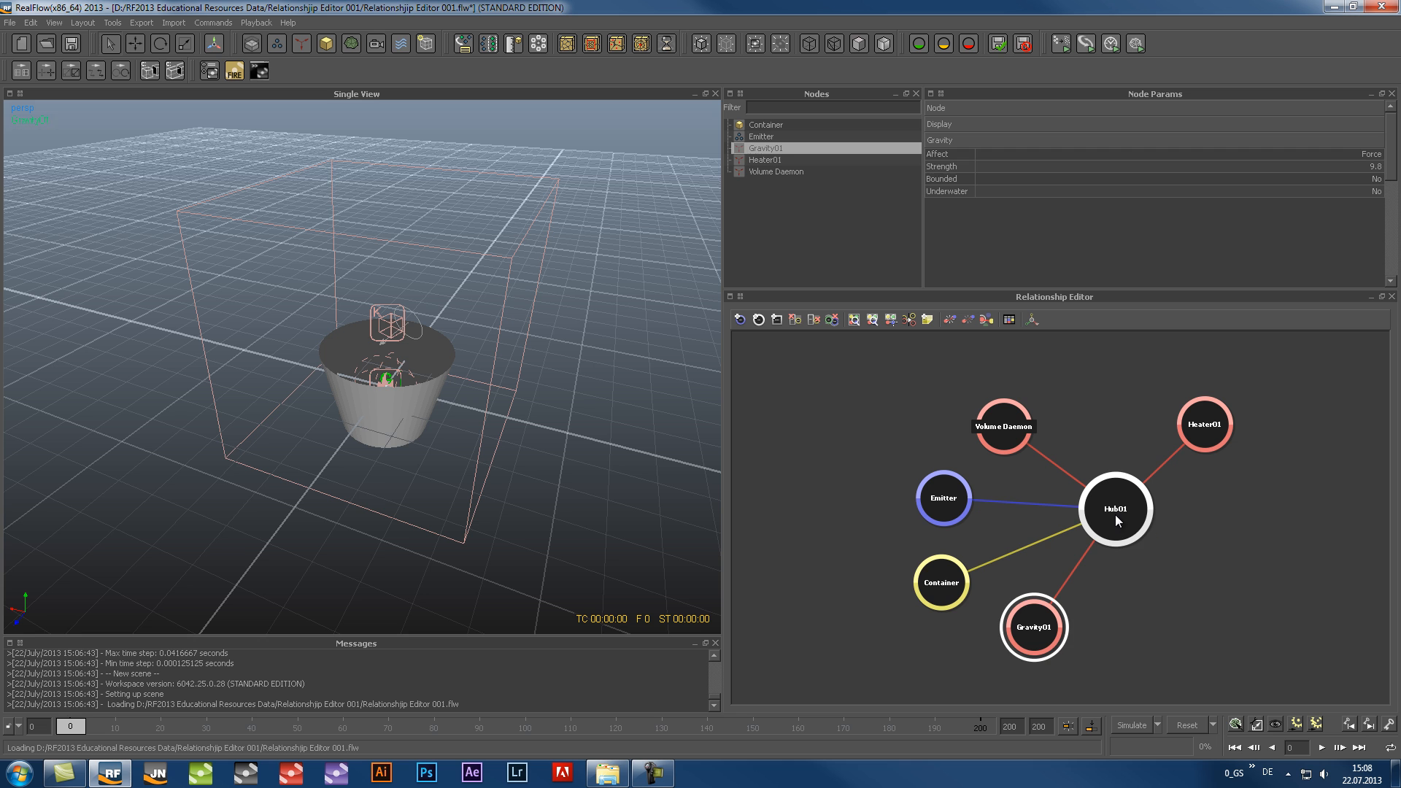
# Spread the Volume Daemon, Emitter, Container and Gravity01 nodes slightly farther out around Hub01
pyautogui.click(1115, 518)
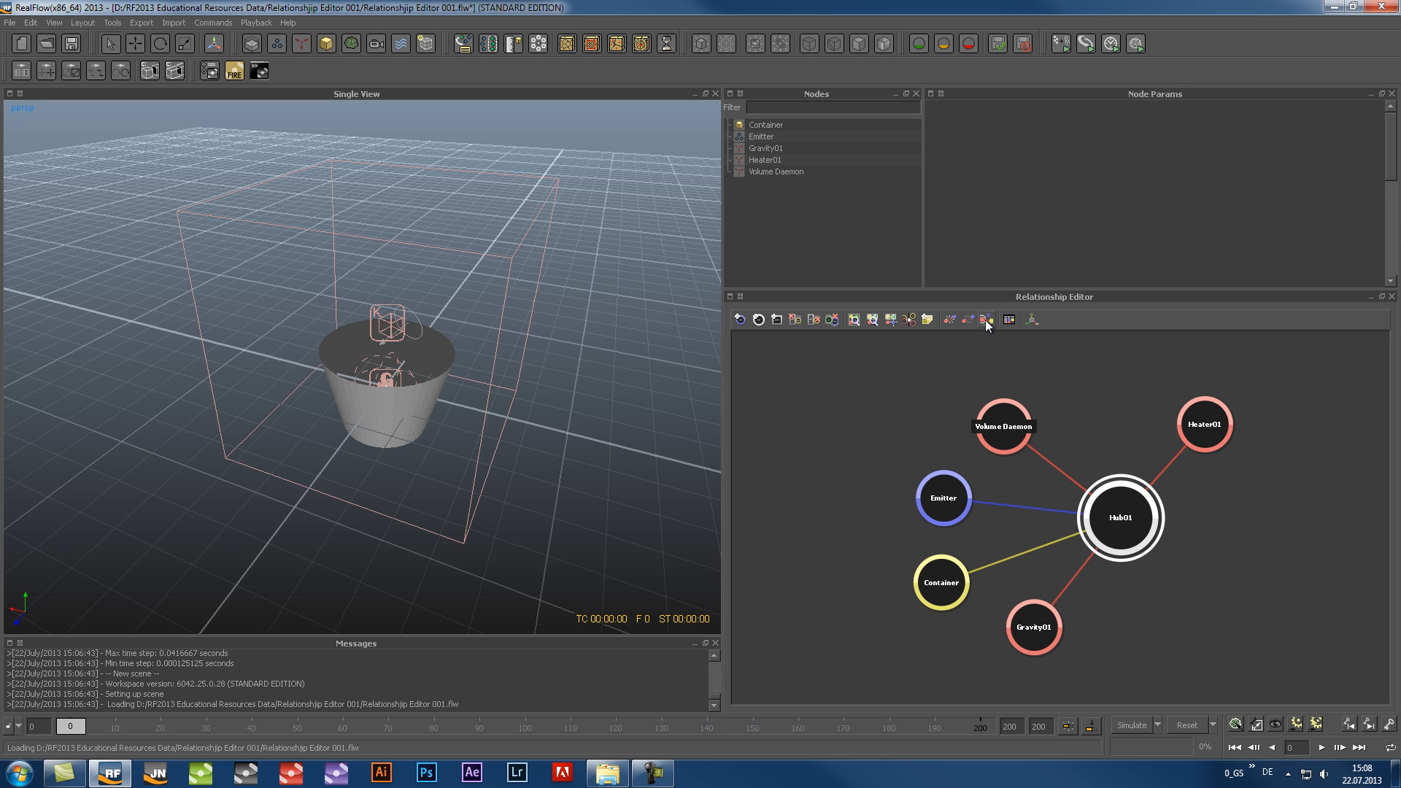
pyautogui.click(950, 321)
pyautogui.moveTo(1005, 426); pyautogui.dragTo(1006, 399)
pyautogui.moveTo(945, 500); pyautogui.dragTo(910, 488)
pyautogui.moveTo(951, 576); pyautogui.dragTo(909, 599)
pyautogui.moveTo(1024, 635); pyautogui.dragTo(1044, 636)
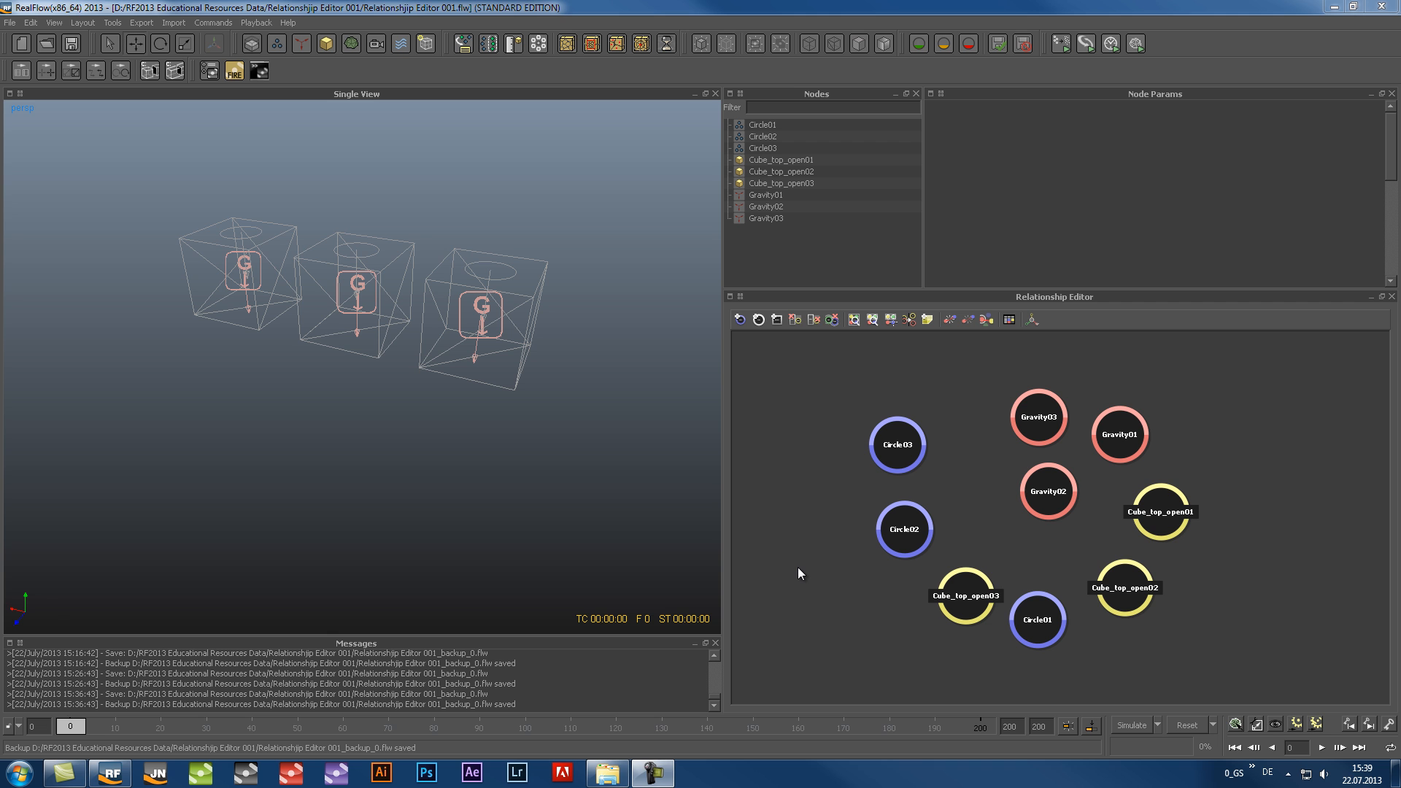
# Arrange the three Circle nodes in a row in numerical order, with the matching Gravity nodes in a row above them
pyautogui.moveTo(799, 566); pyautogui.dragTo(935, 579, button='middle')
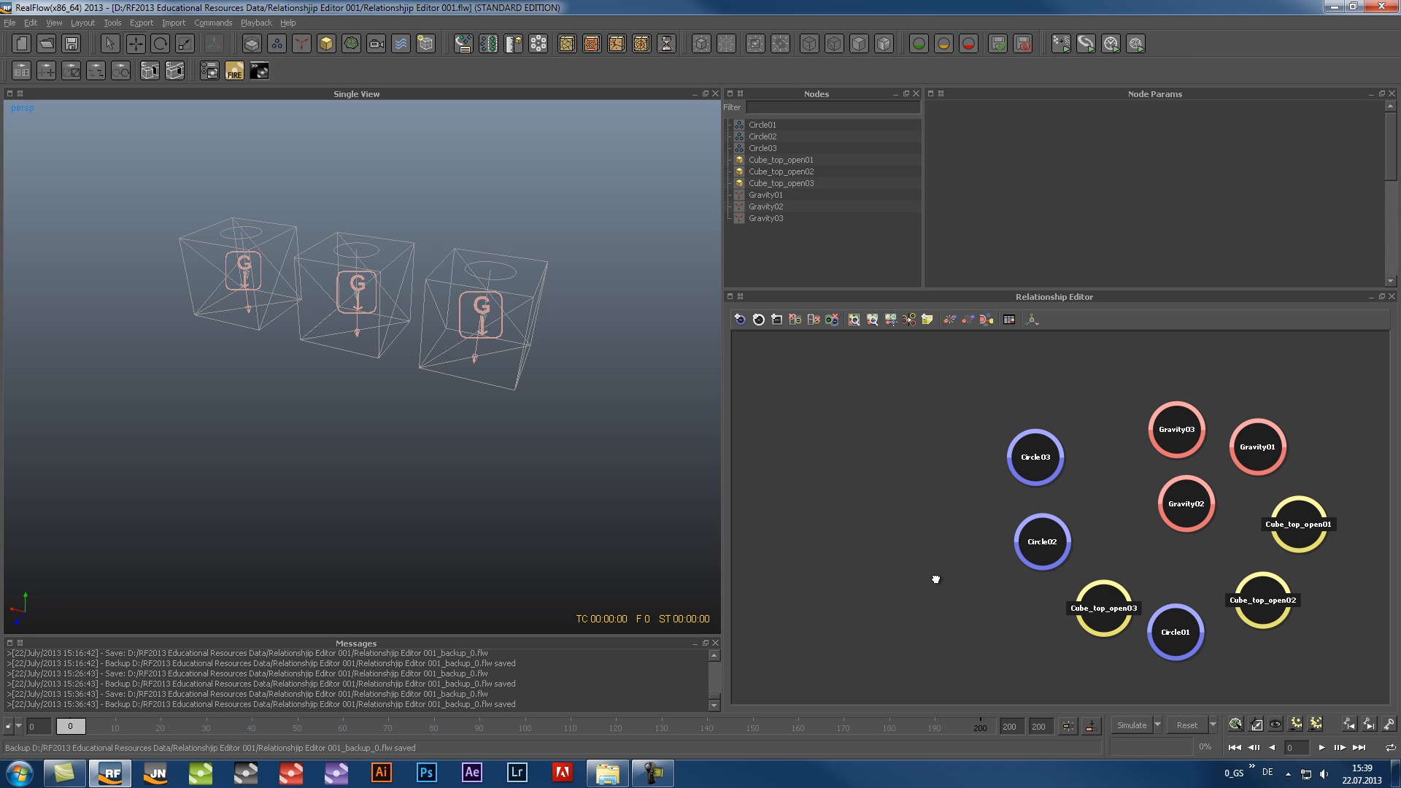
pyautogui.moveTo(1185, 637); pyautogui.dragTo(855, 456)
pyautogui.moveTo(1060, 459); pyautogui.dragTo(1101, 456)
pyautogui.moveTo(1043, 544); pyautogui.dragTo(971, 453)
pyautogui.moveTo(1243, 456); pyautogui.dragTo(845, 373)
pyautogui.moveTo(1200, 516); pyautogui.dragTo(987, 391)
pyautogui.moveTo(1177, 433); pyautogui.dragTo(1093, 381)
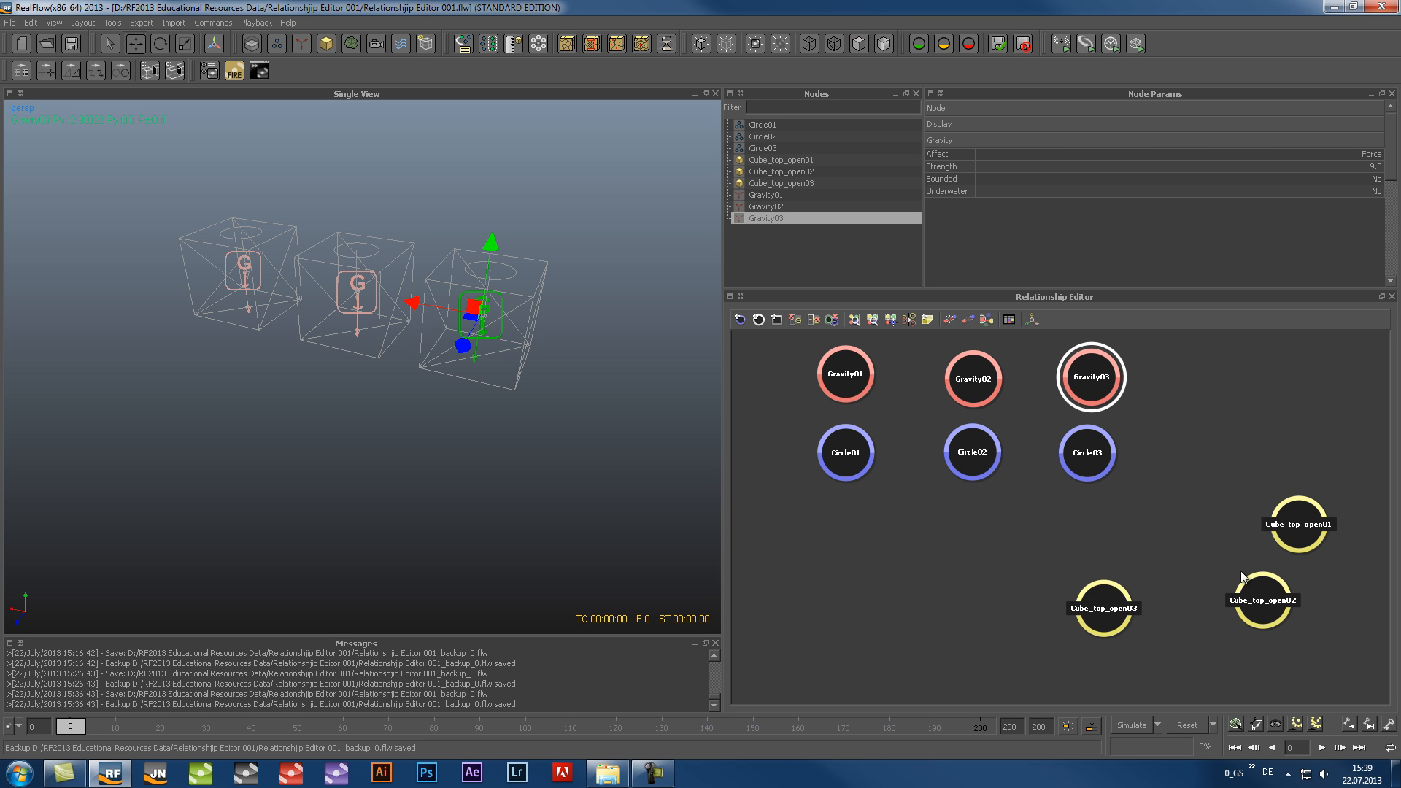
# Place the three Cube_top_open nodes in a row below the Circle nodes, each under its matching circle
pyautogui.moveTo(1299, 530); pyautogui.dragTo(847, 549)
pyautogui.moveTo(1264, 605); pyautogui.dragTo(978, 542)
pyautogui.moveTo(1100, 617); pyautogui.dragTo(1093, 538)
pyautogui.moveTo(1064, 605); pyautogui.dragTo(1150, 651, button='middle')
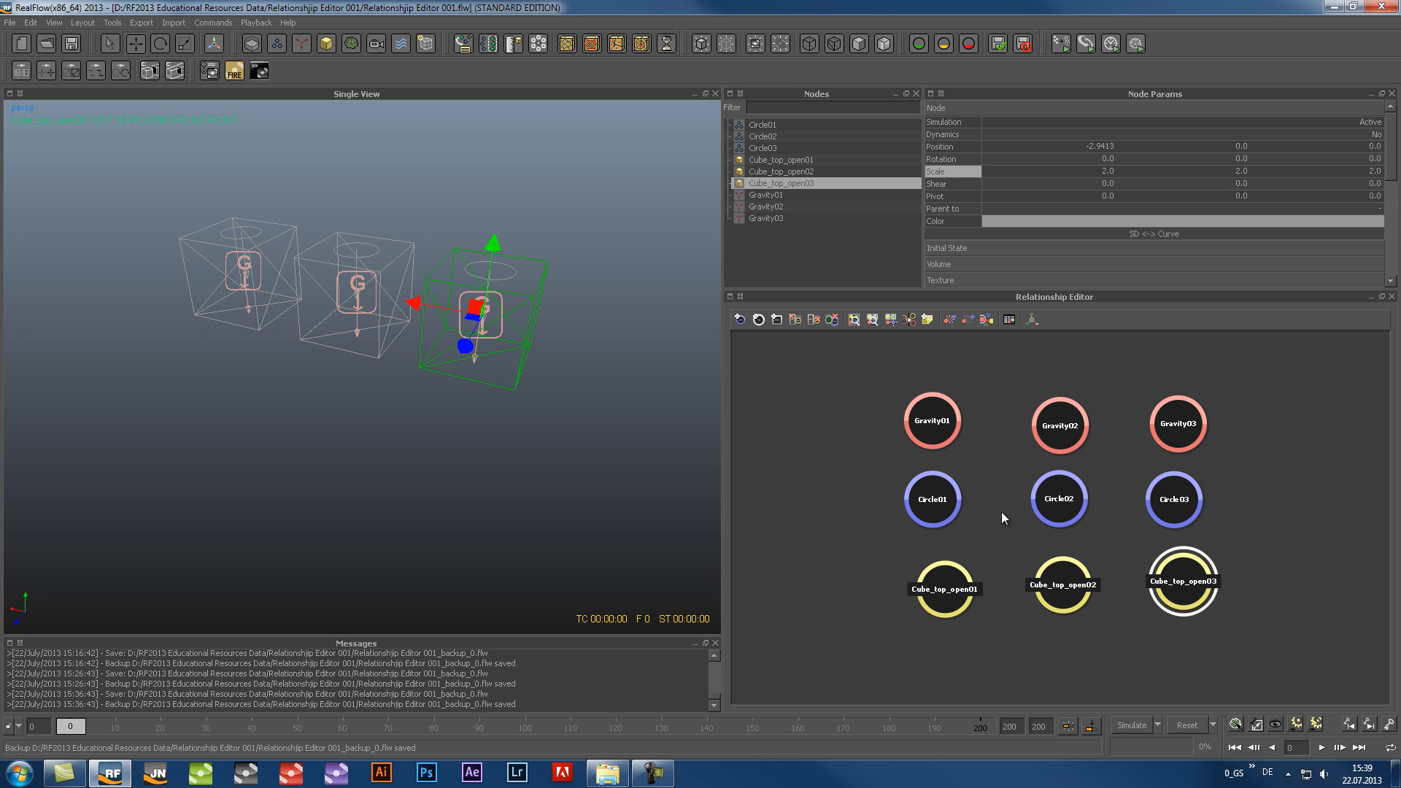
pyautogui.click(937, 593)
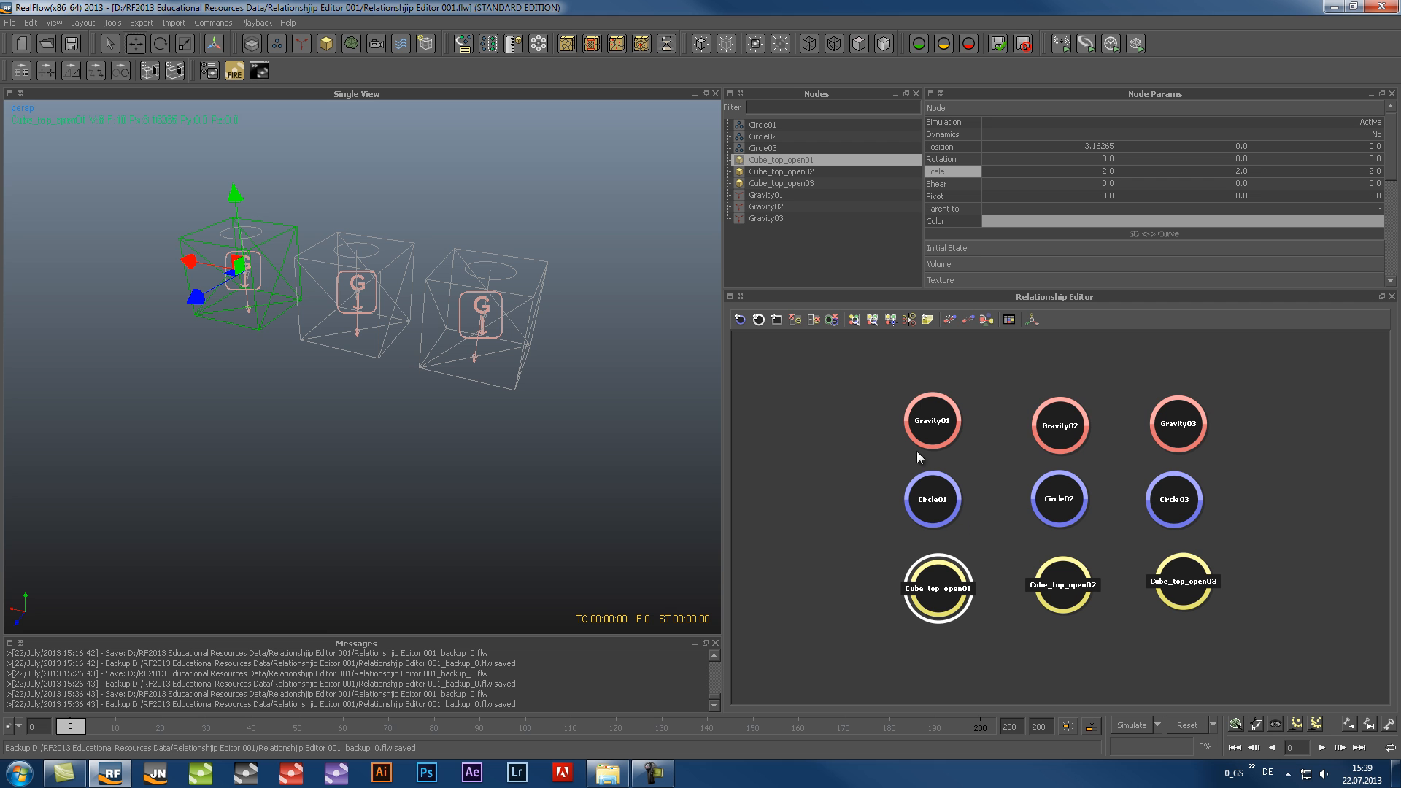
# Link each Gravity node and each Cube_top_open node directly to the Circle node in its column
pyautogui.moveTo(947, 432); pyautogui.dragTo(927, 488)
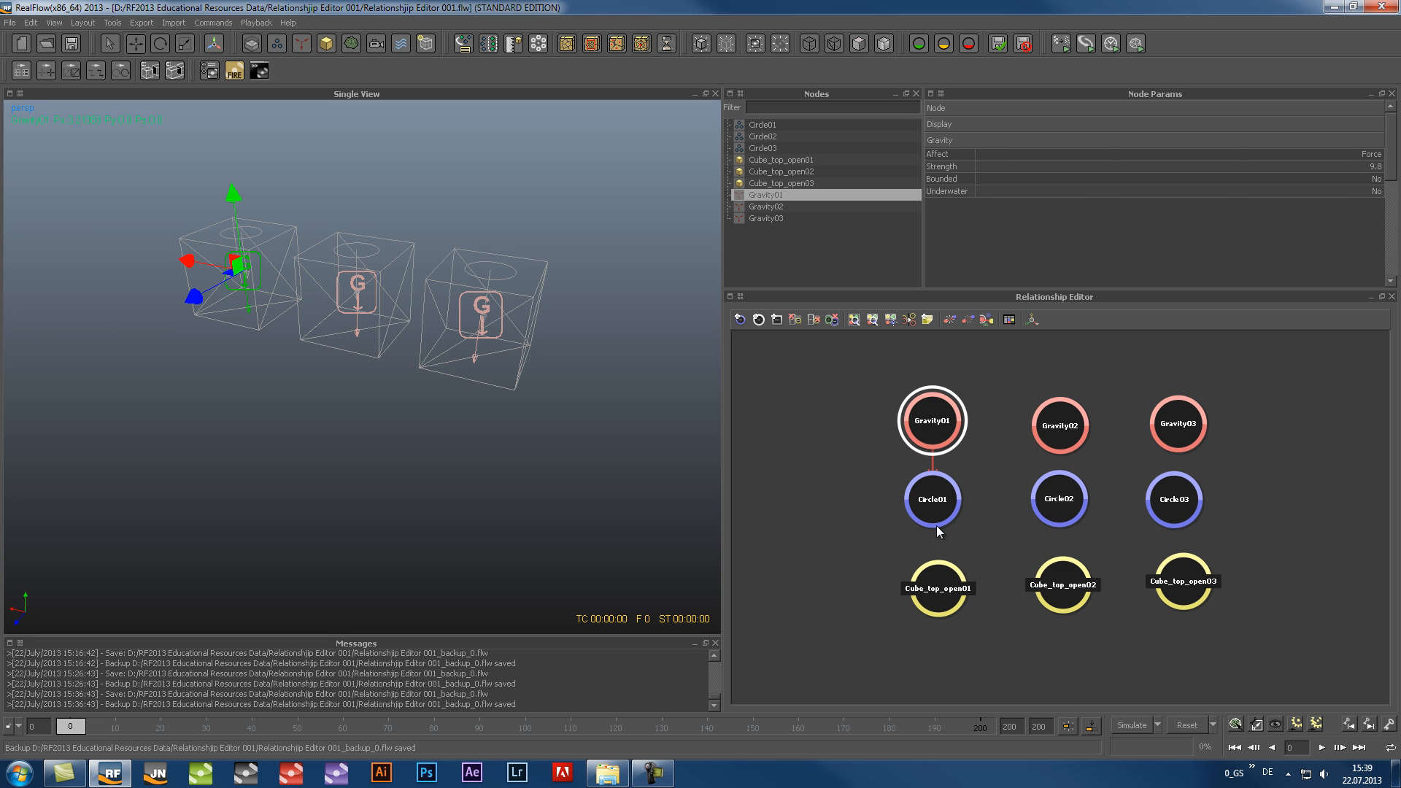
pyautogui.moveTo(943, 595); pyautogui.dragTo(955, 516)
pyautogui.moveTo(1073, 587); pyautogui.dragTo(1073, 497)
pyautogui.moveTo(1069, 417); pyautogui.dragTo(1071, 501)
pyautogui.moveTo(1177, 424); pyautogui.dragTo(1174, 500)
pyautogui.moveTo(1200, 599); pyautogui.dragTo(1172, 511)
# Align the Cube_top_open02, Cube_top_open03 and Gravity03 nodes vertically with the Circle nodes in their columns
pyautogui.click(1058, 578)
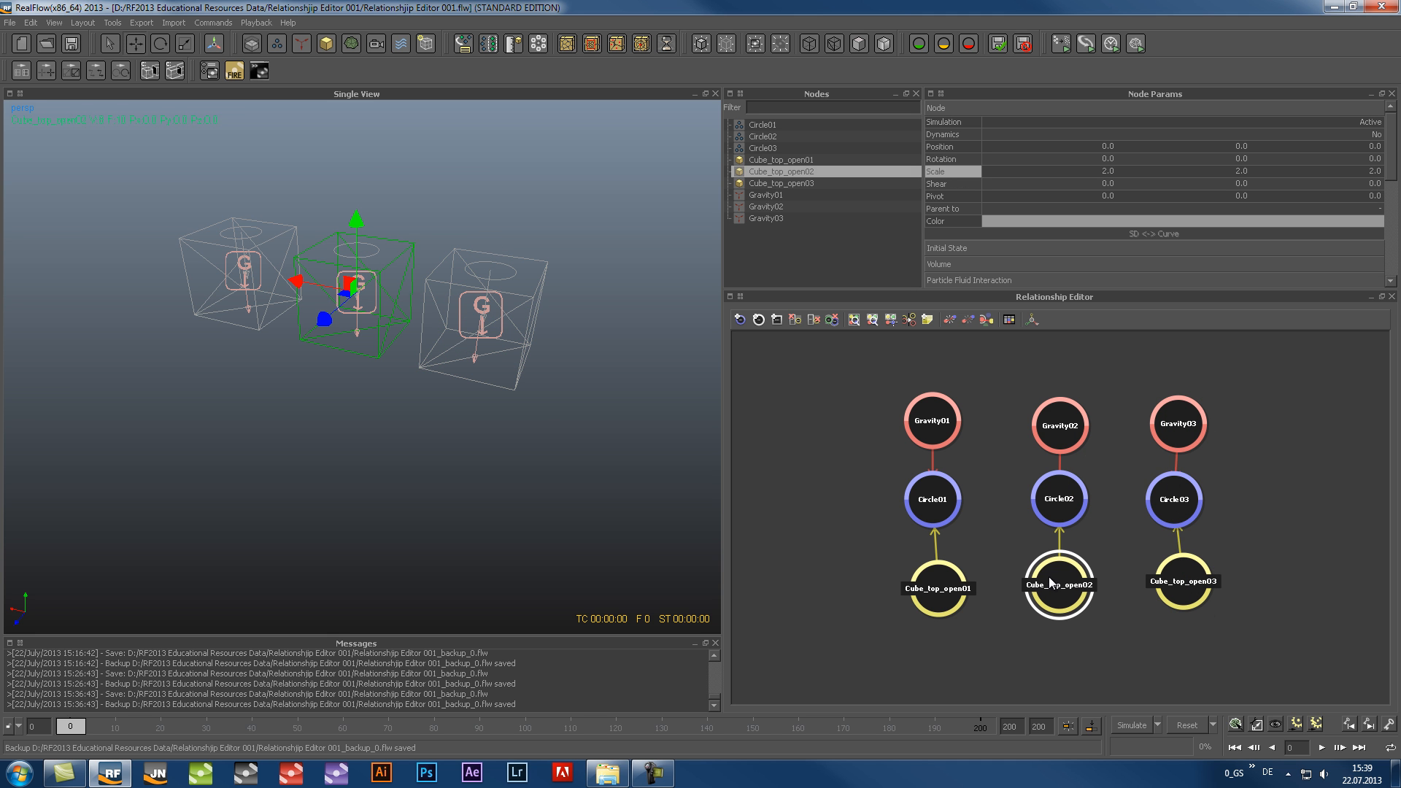
pyautogui.moveTo(1177, 586); pyautogui.dragTo(1169, 586)
pyautogui.click(1175, 442)
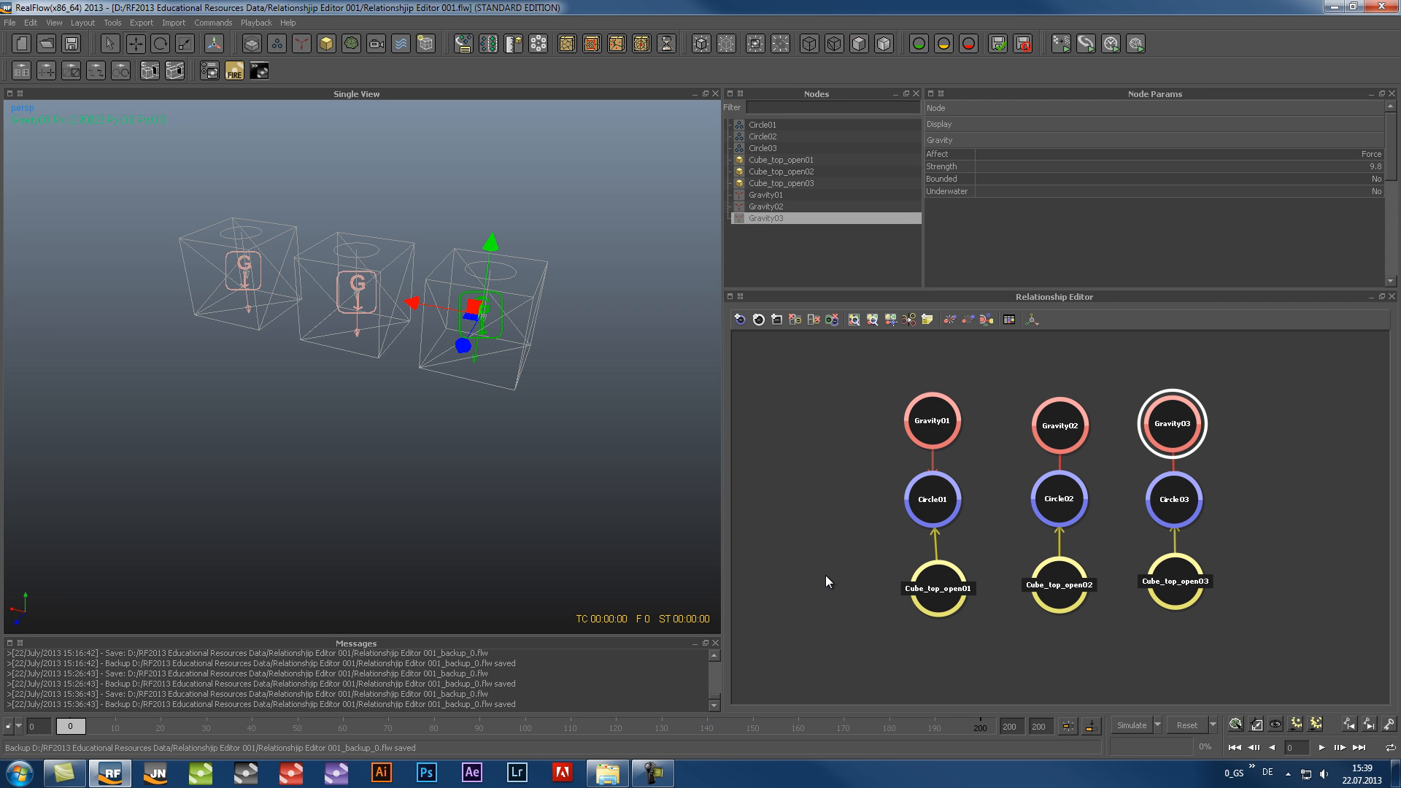
# Delete all links from the Gravity and Cube_top_open nodes to the three Circle nodes
pyautogui.moveTo(897, 539); pyautogui.dragTo(1200, 534)
pyautogui.press('Delete')
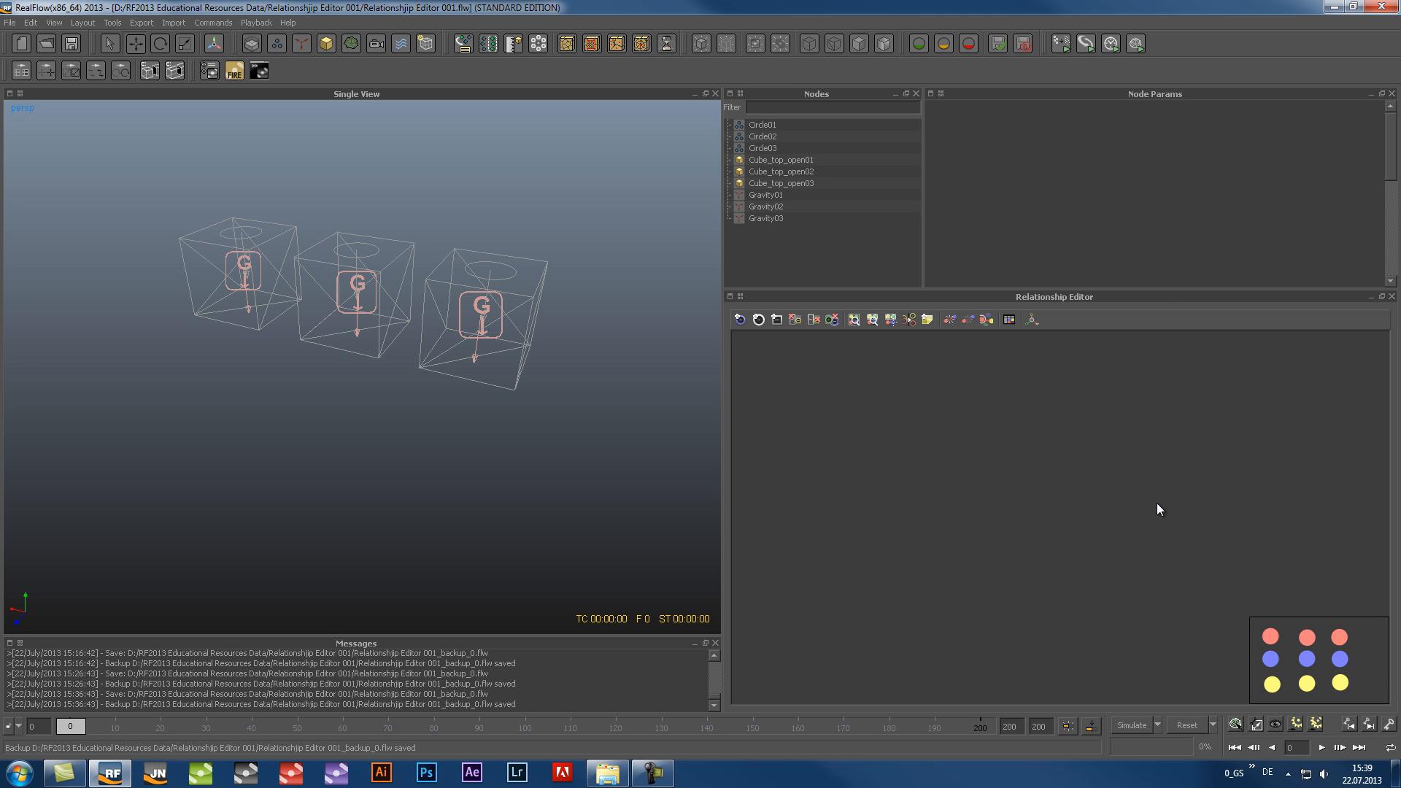
pyautogui.moveTo(1339, 670); pyautogui.dragTo(1316, 652)
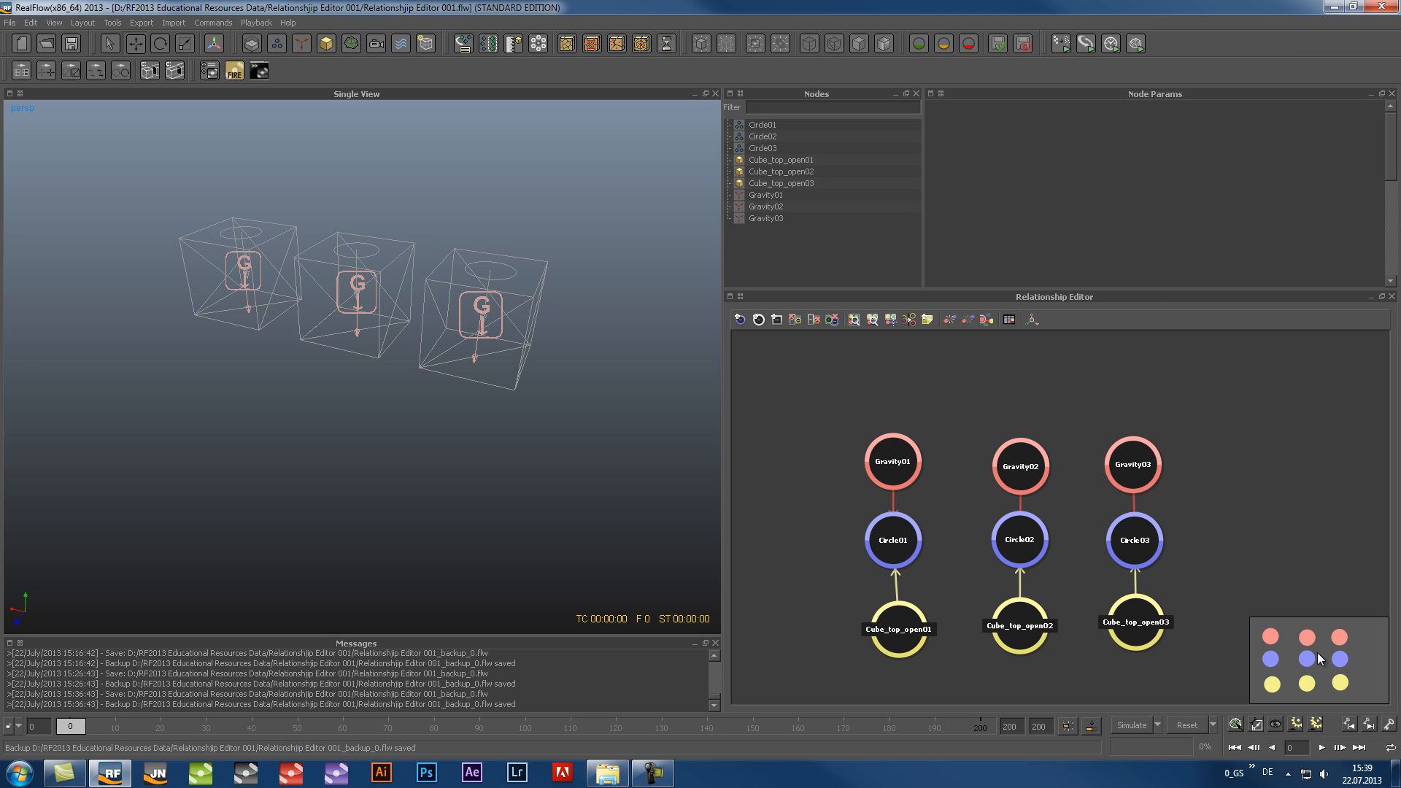
pyautogui.moveTo(1175, 582); pyautogui.dragTo(861, 585)
pyautogui.press('Delete')
pyautogui.moveTo(937, 502); pyautogui.dragTo(1167, 505)
pyautogui.press('Delete')
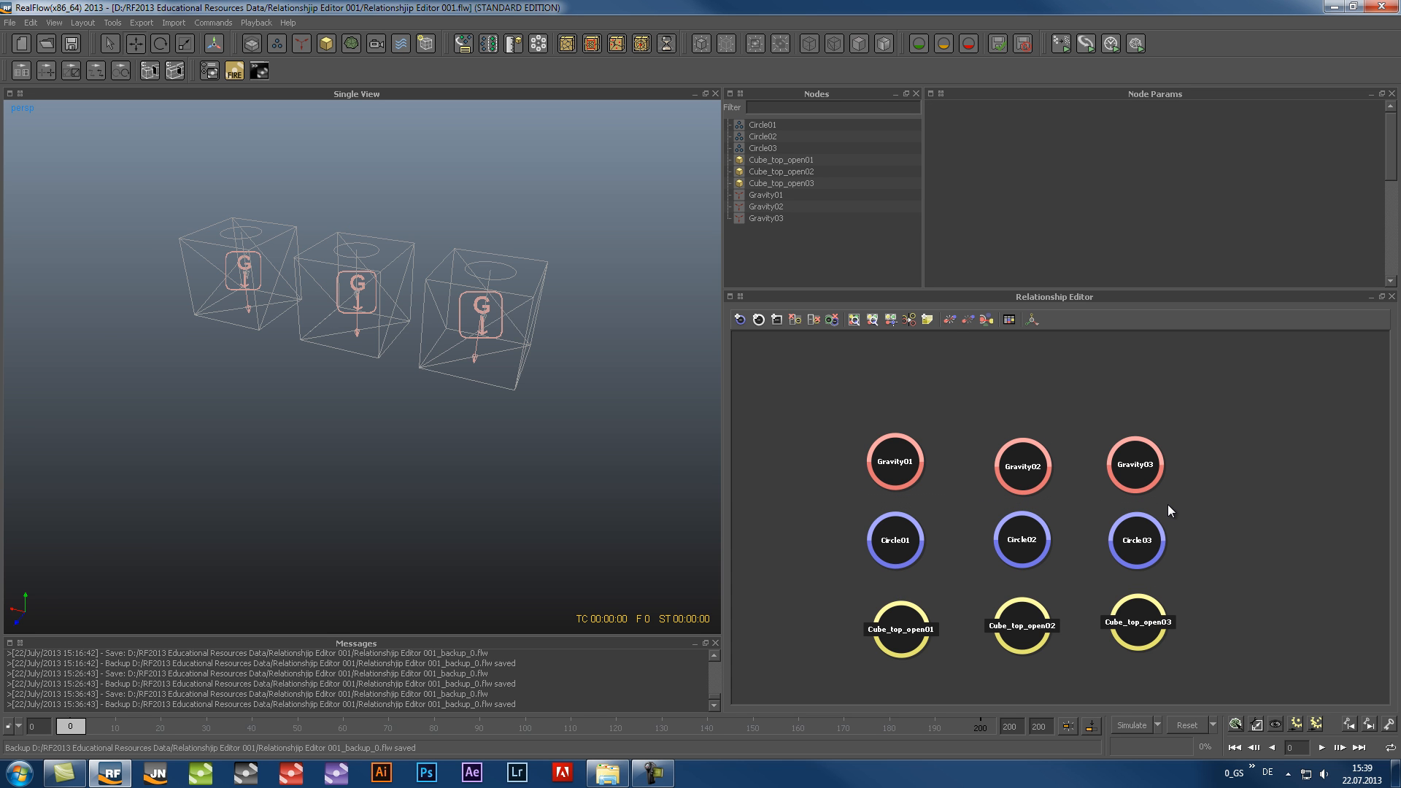
# Add three hub nodes to the graph and place Hub01 just left of Circle01
pyautogui.click(758, 320)
pyautogui.click(758, 320)
pyautogui.moveTo(1236, 549); pyautogui.dragTo(823, 482)
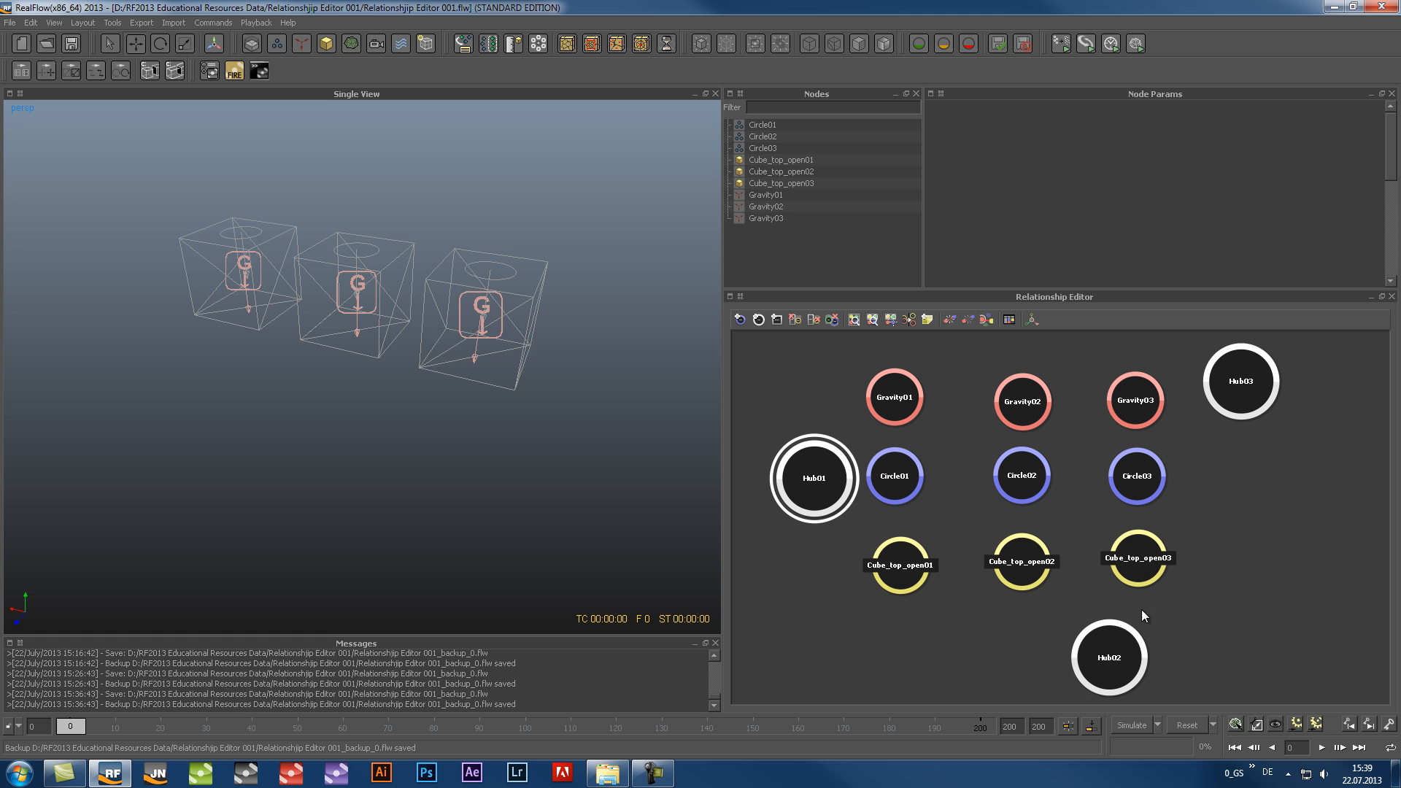
# Shift the second and third node columns apart and place Hub02 left of Circle02 and Hub03 left of Circle03
pyautogui.moveTo(1128, 649); pyautogui.dragTo(997, 637)
pyautogui.moveTo(974, 383); pyautogui.dragTo(1230, 559)
pyautogui.moveTo(975, 639); pyautogui.dragTo(1034, 479)
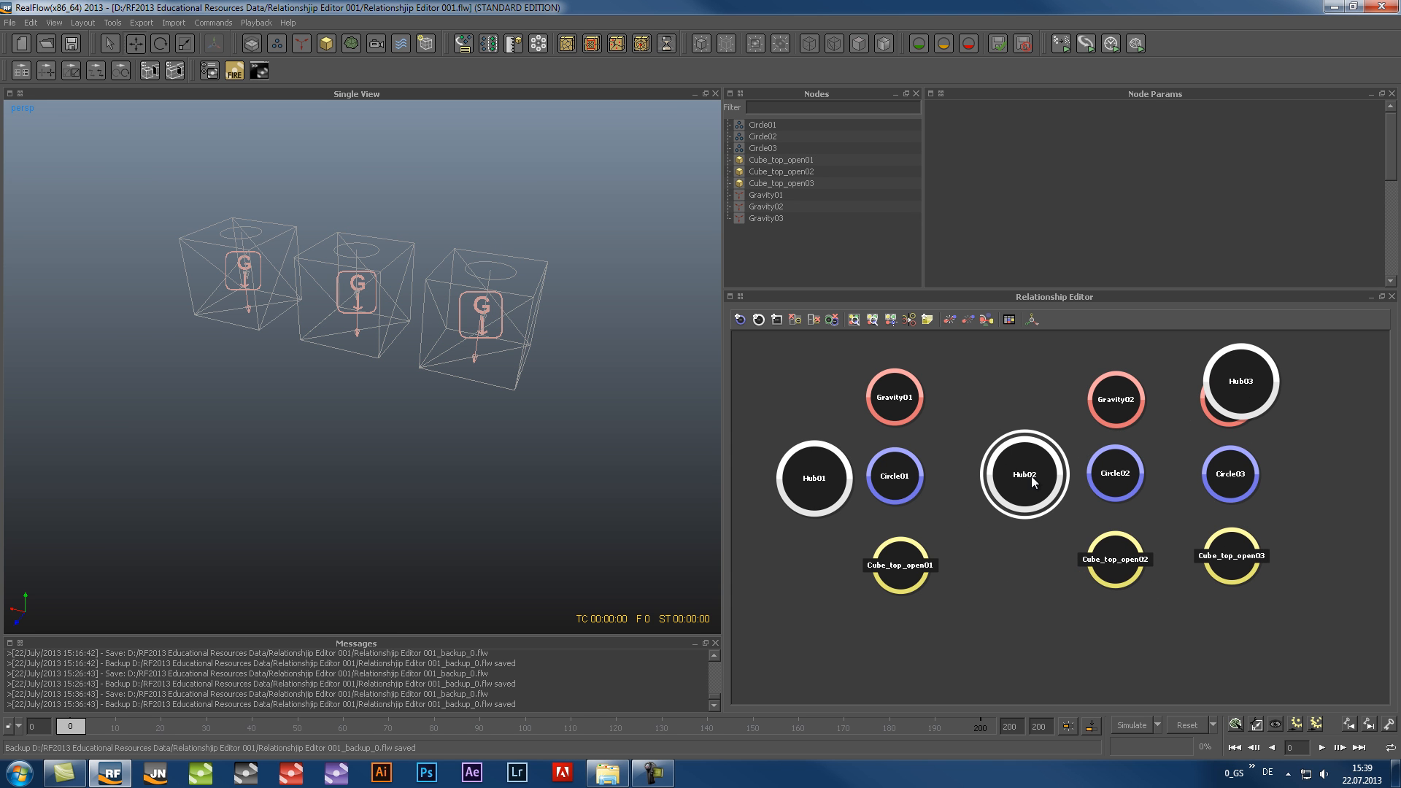
pyautogui.moveTo(1253, 357); pyautogui.dragTo(1183, 609)
pyautogui.moveTo(1180, 385); pyautogui.dragTo(1297, 556)
pyautogui.moveTo(1176, 632); pyautogui.dragTo(1215, 476)
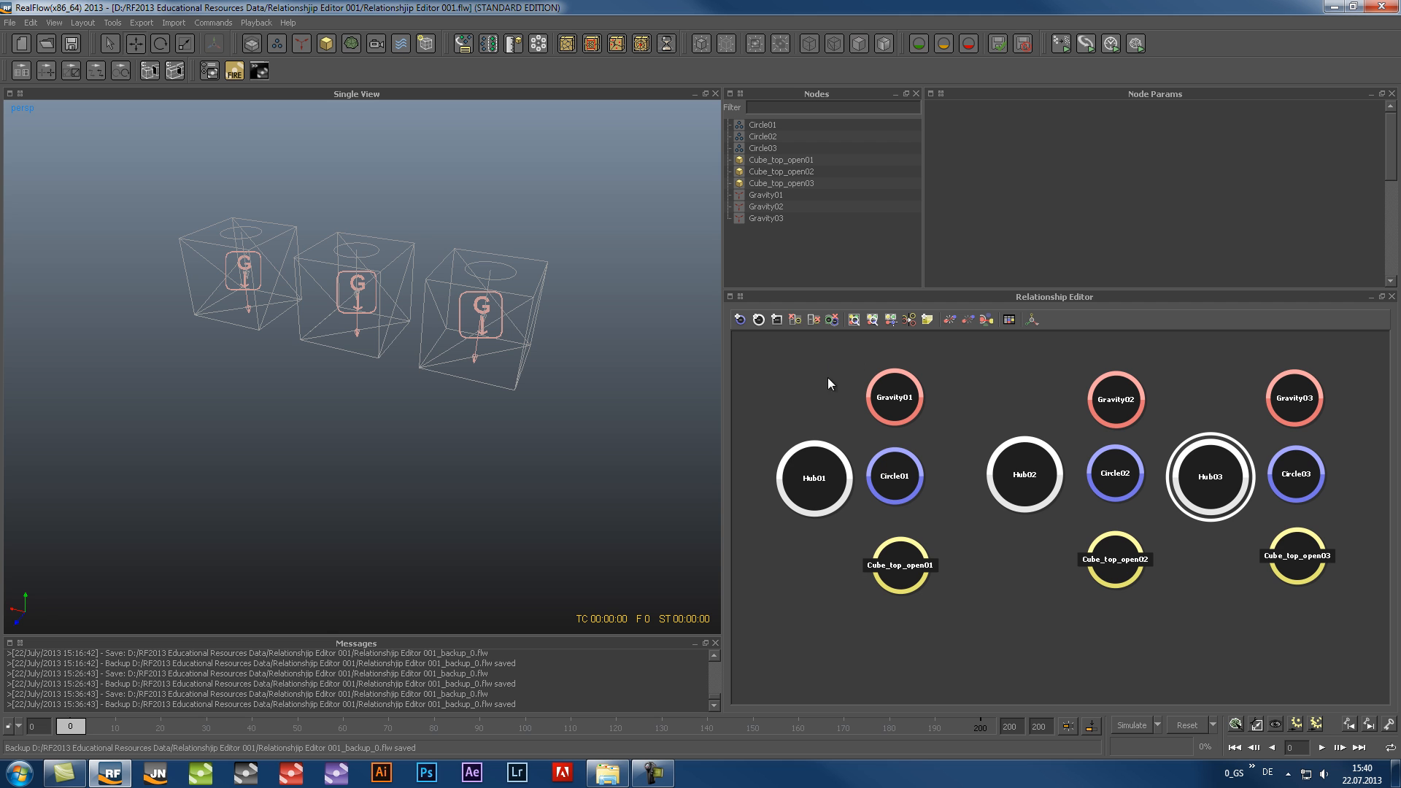
# Link the Gravity, Circle and Cube_top_open nodes of each column to that column's hub: Hub01, Hub02 or Hub03
pyautogui.moveTo(898, 390); pyautogui.dragTo(825, 494, button='middle')
pyautogui.moveTo(899, 480); pyautogui.dragTo(826, 483, button='middle')
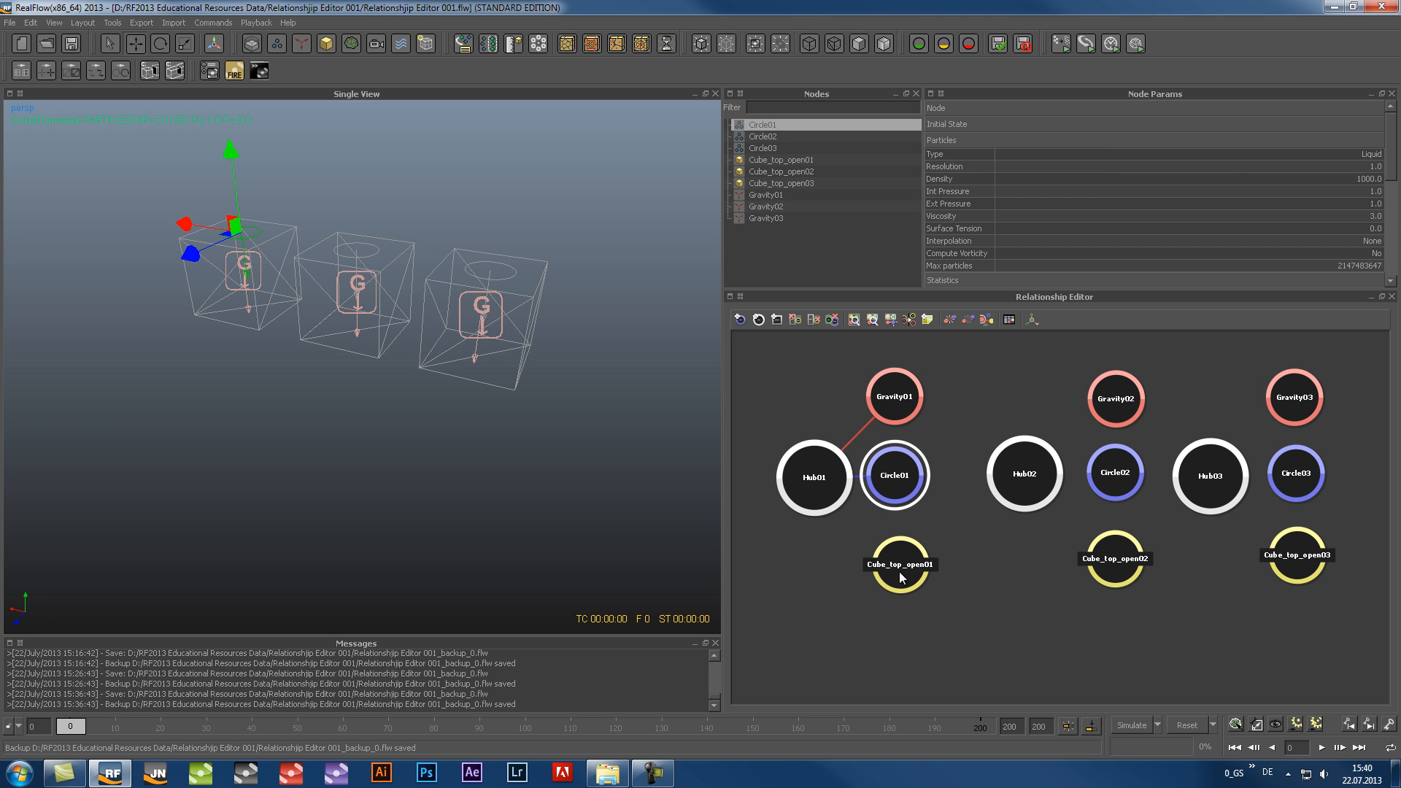
pyautogui.moveTo(900, 565); pyautogui.dragTo(821, 492, button='middle')
pyautogui.moveTo(1116, 399); pyautogui.dragTo(1055, 481, button='middle')
pyautogui.moveTo(1124, 562); pyautogui.dragTo(1051, 491, button='middle')
pyautogui.moveTo(1285, 401); pyautogui.dragTo(1211, 476, button='middle')
pyautogui.moveTo(1296, 475); pyautogui.dragTo(1215, 478, button='middle')
pyautogui.moveTo(1297, 556); pyautogui.dragTo(1220, 485, button='middle')
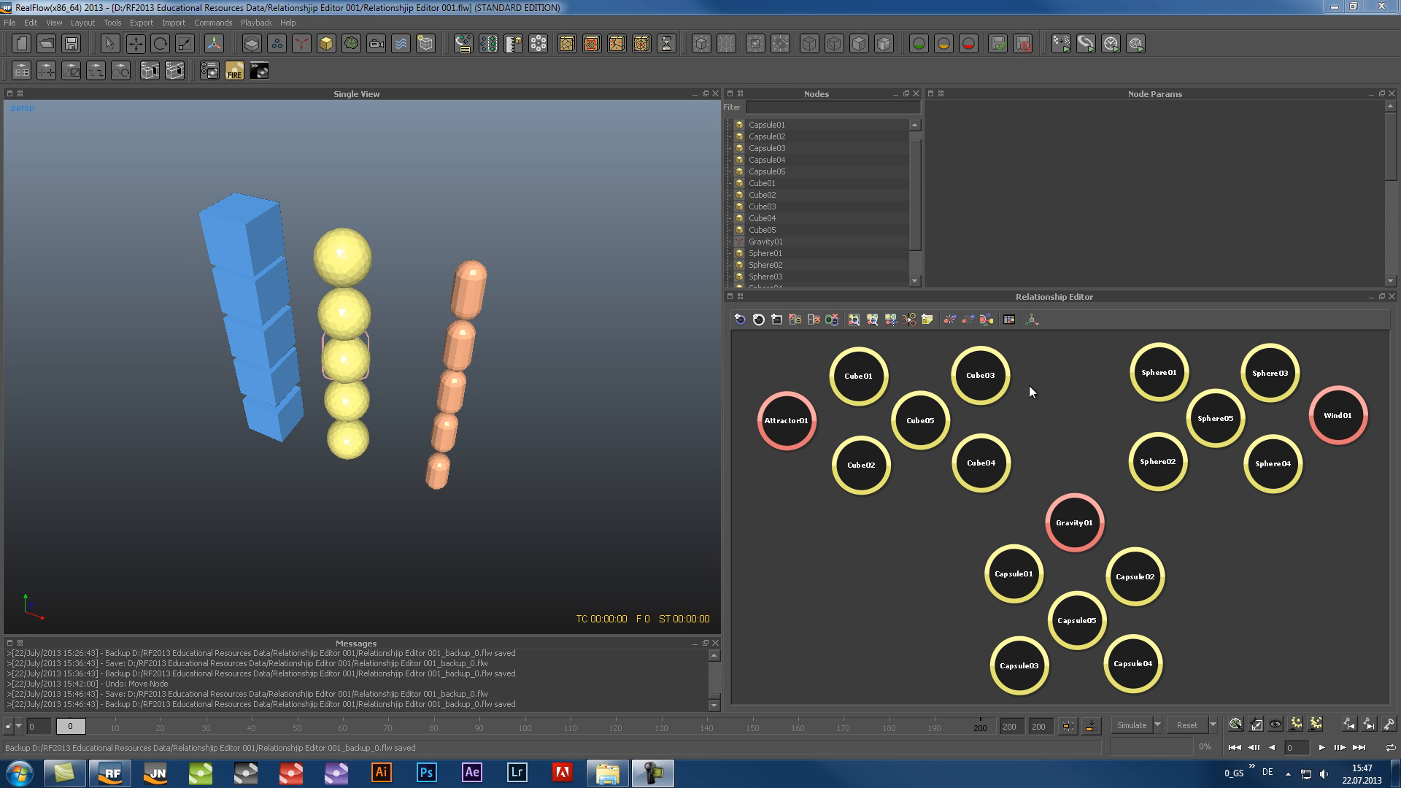
# Group the five Cube nodes and place the group to the right of Attractor01
pyautogui.moveTo(1039, 354); pyautogui.dragTo(820, 503)
pyautogui.rightClick(844, 478)
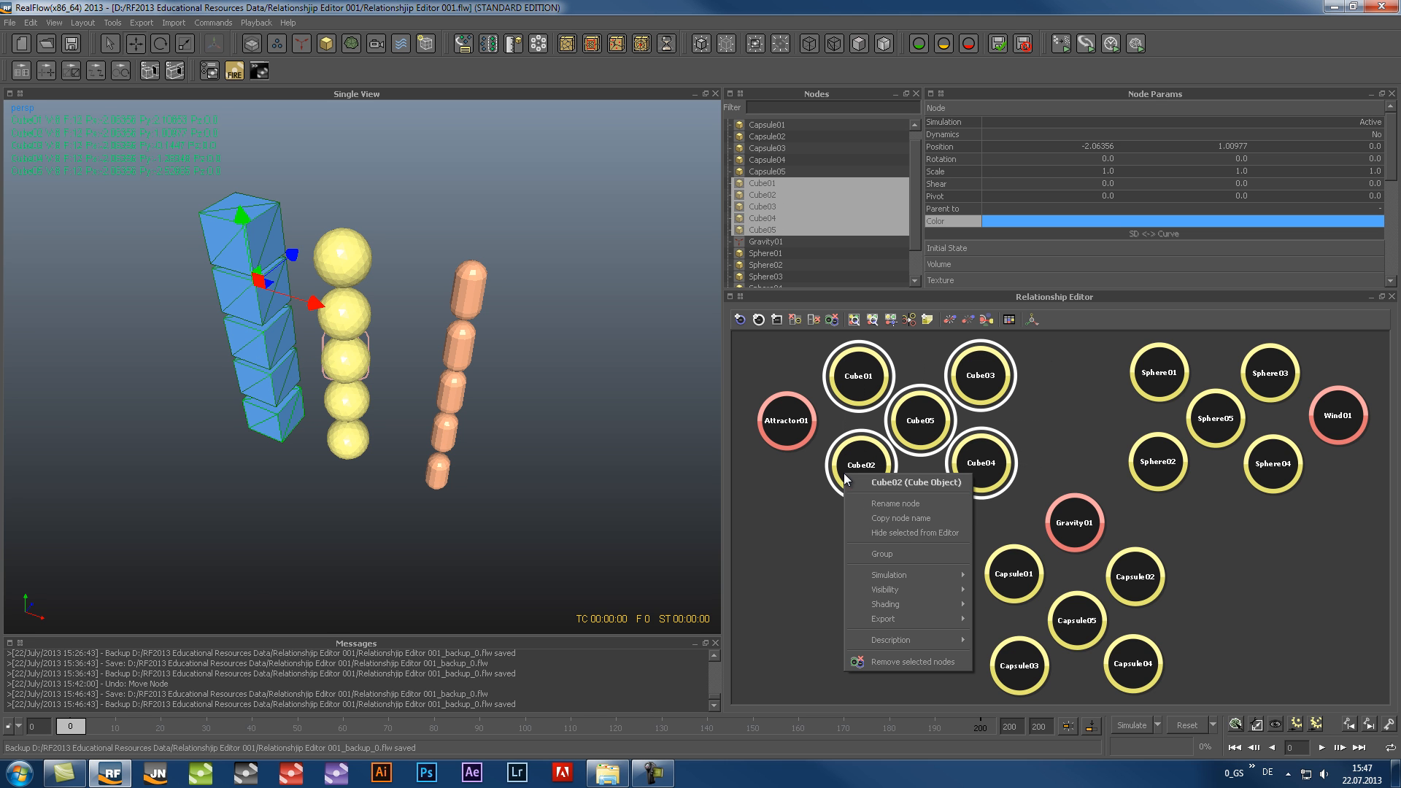
pyautogui.click(880, 555)
pyautogui.moveTo(1170, 497); pyautogui.dragTo(889, 390)
# Group the five Sphere nodes and place the group to the left of Wind01
pyautogui.moveTo(1092, 361); pyautogui.dragTo(1284, 480)
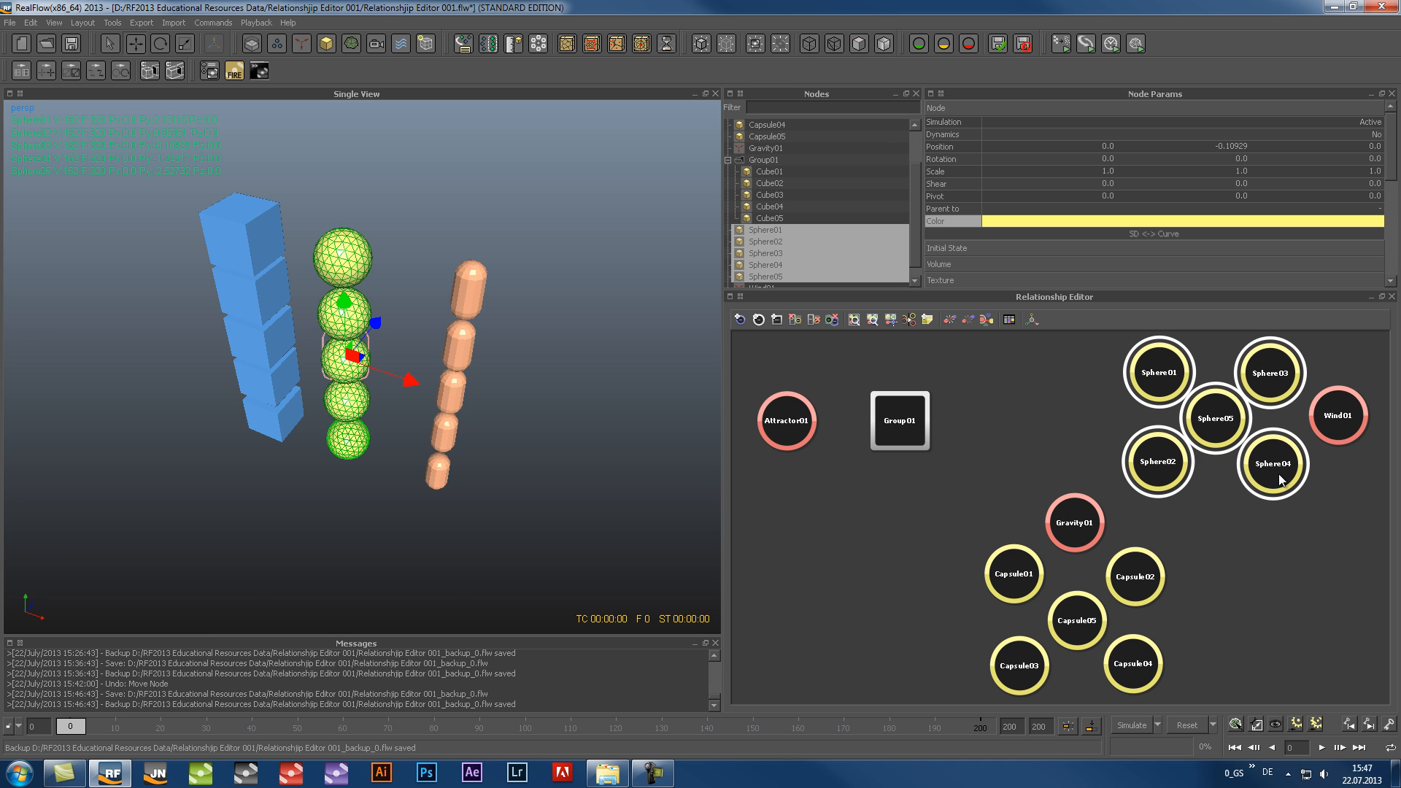
pyautogui.rightClick(1283, 475)
pyautogui.click(1295, 557)
pyautogui.moveTo(1200, 519); pyautogui.dragTo(1255, 408)
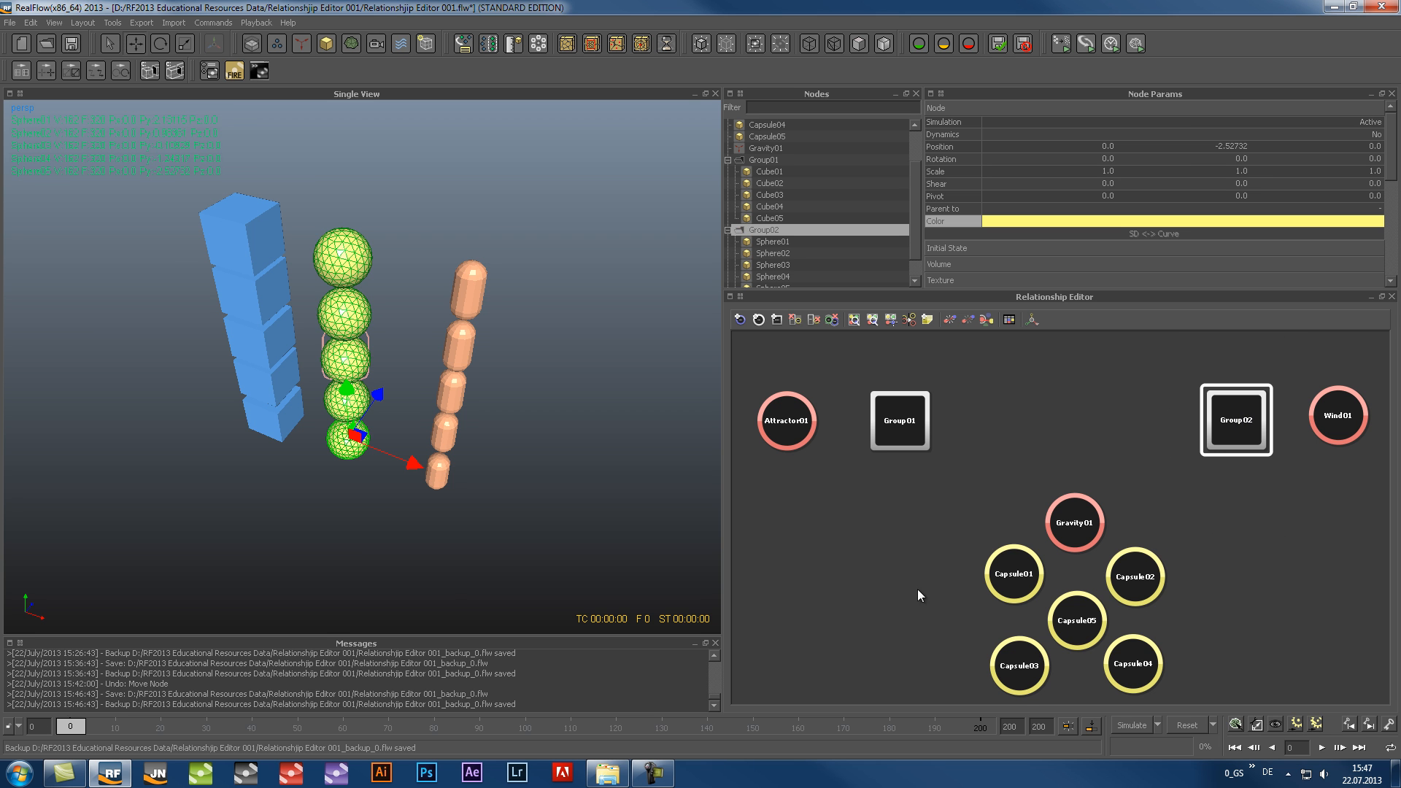
# Group the five Capsule nodes and place the group directly below Gravity01
pyautogui.moveTo(916, 594); pyautogui.dragTo(1168, 686)
pyautogui.rightClick(1127, 664)
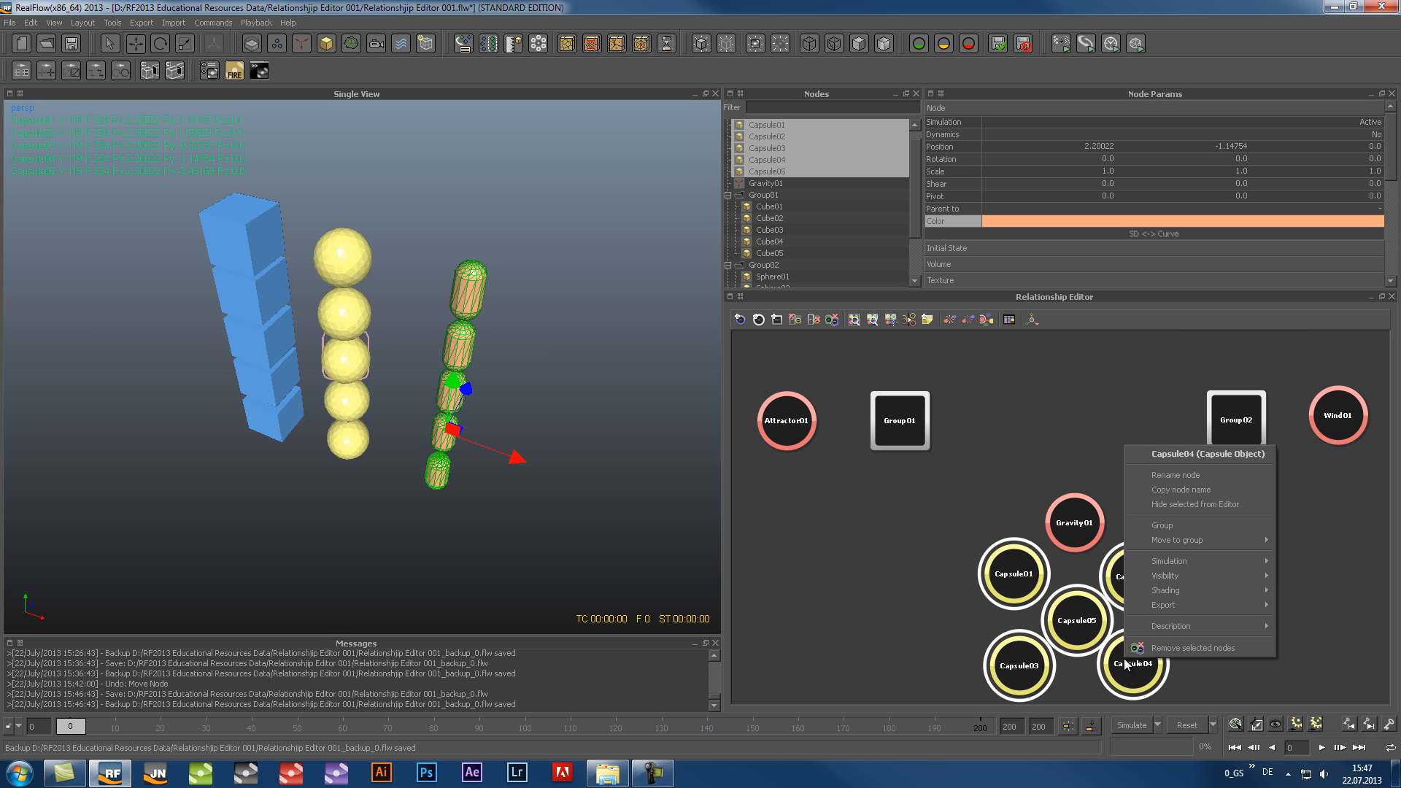
pyautogui.click(1162, 526)
pyautogui.moveTo(1115, 615); pyautogui.dragTo(1071, 657)
pyautogui.click(949, 599)
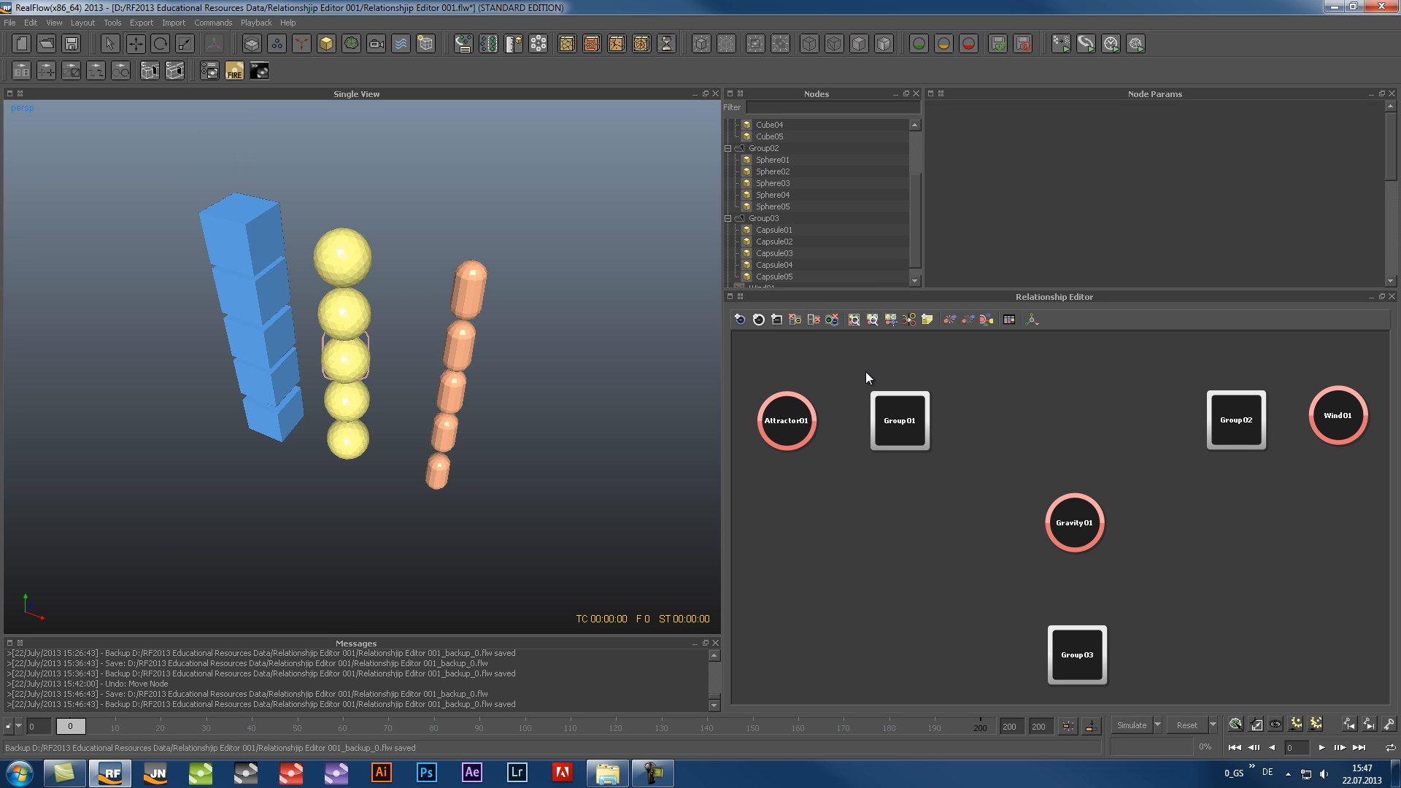
# Add three hub nodes: place one below Attractor01 and Group01, one below Group02 and Wind01, and one between Gravity01 and Group03
pyautogui.click(757, 320)
pyautogui.click(757, 319)
pyautogui.click(757, 319)
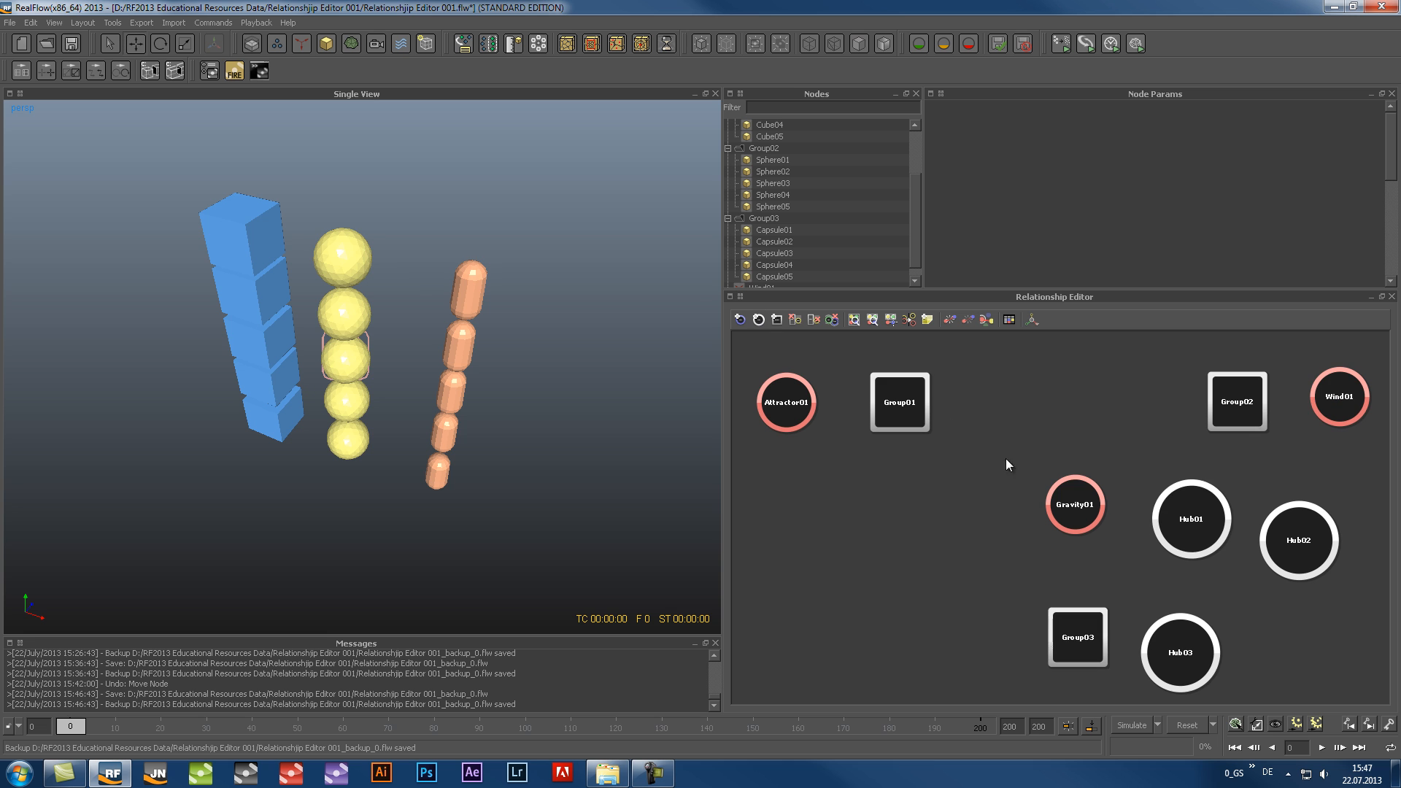
pyautogui.moveTo(1186, 535); pyautogui.dragTo(842, 501)
pyautogui.moveTo(1329, 516); pyautogui.dragTo(1316, 483)
pyautogui.moveTo(1180, 658); pyautogui.dragTo(1165, 580)
# Link Group01 and Attractor01 to Hub01, Group03 and Gravity01 to Hub03, and Group02 and Wind01 to Hub02
pyautogui.moveTo(908, 398); pyautogui.dragTo(871, 505)
pyautogui.moveTo(796, 430); pyautogui.dragTo(858, 491)
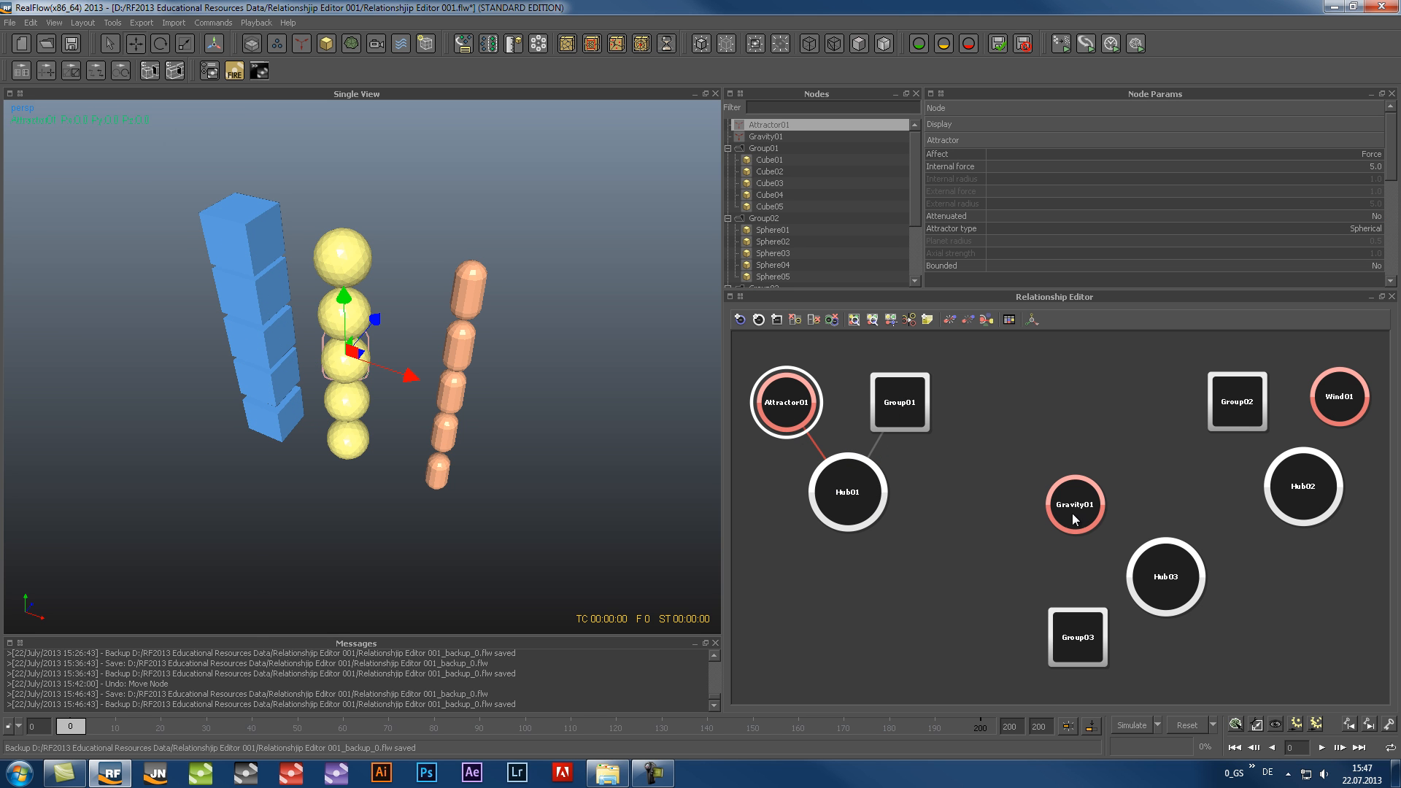
pyautogui.moveTo(1101, 617); pyautogui.dragTo(1153, 587)
pyautogui.moveTo(1090, 519); pyautogui.dragTo(1142, 558)
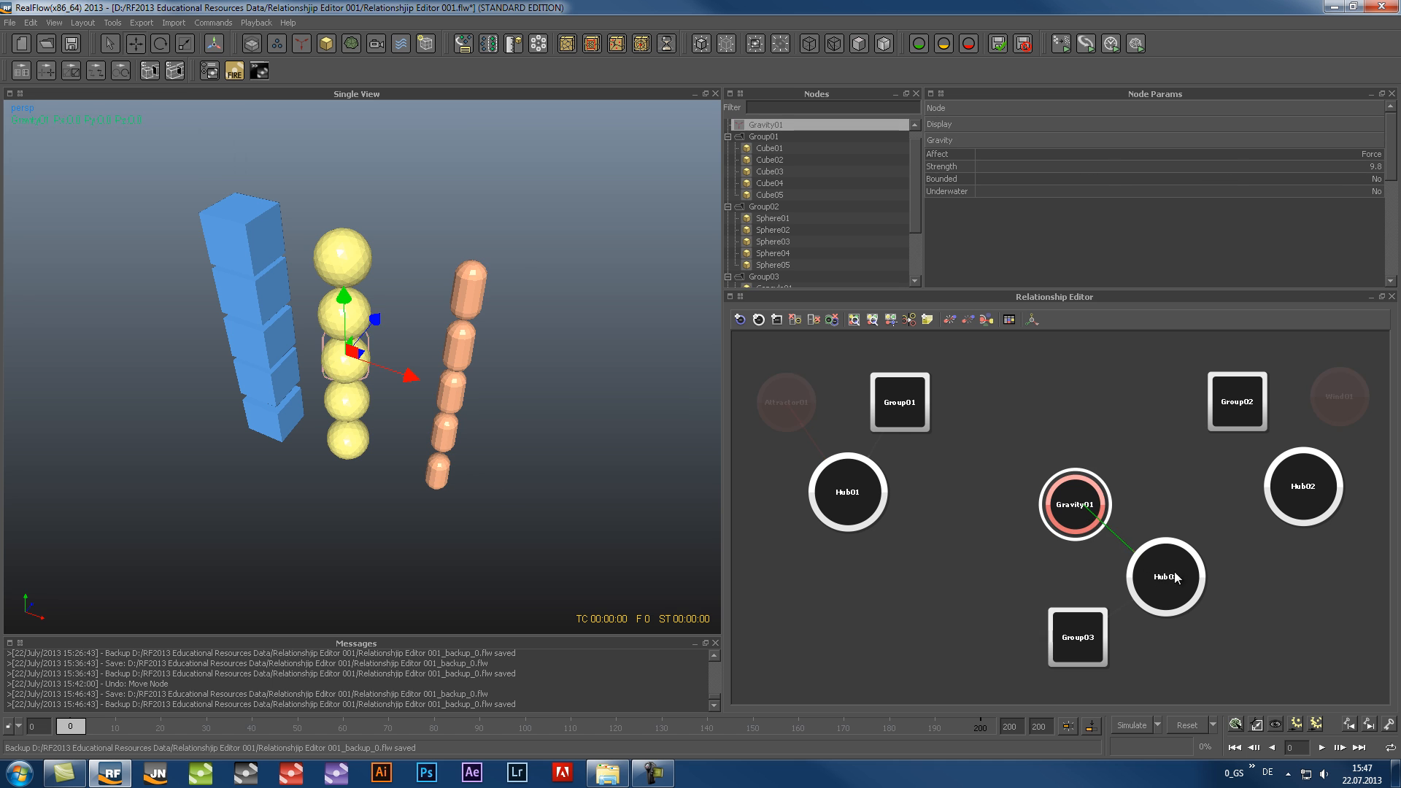
pyautogui.moveTo(1233, 406); pyautogui.dragTo(1297, 492)
pyautogui.moveTo(1339, 397); pyautogui.dragTo(1303, 497)
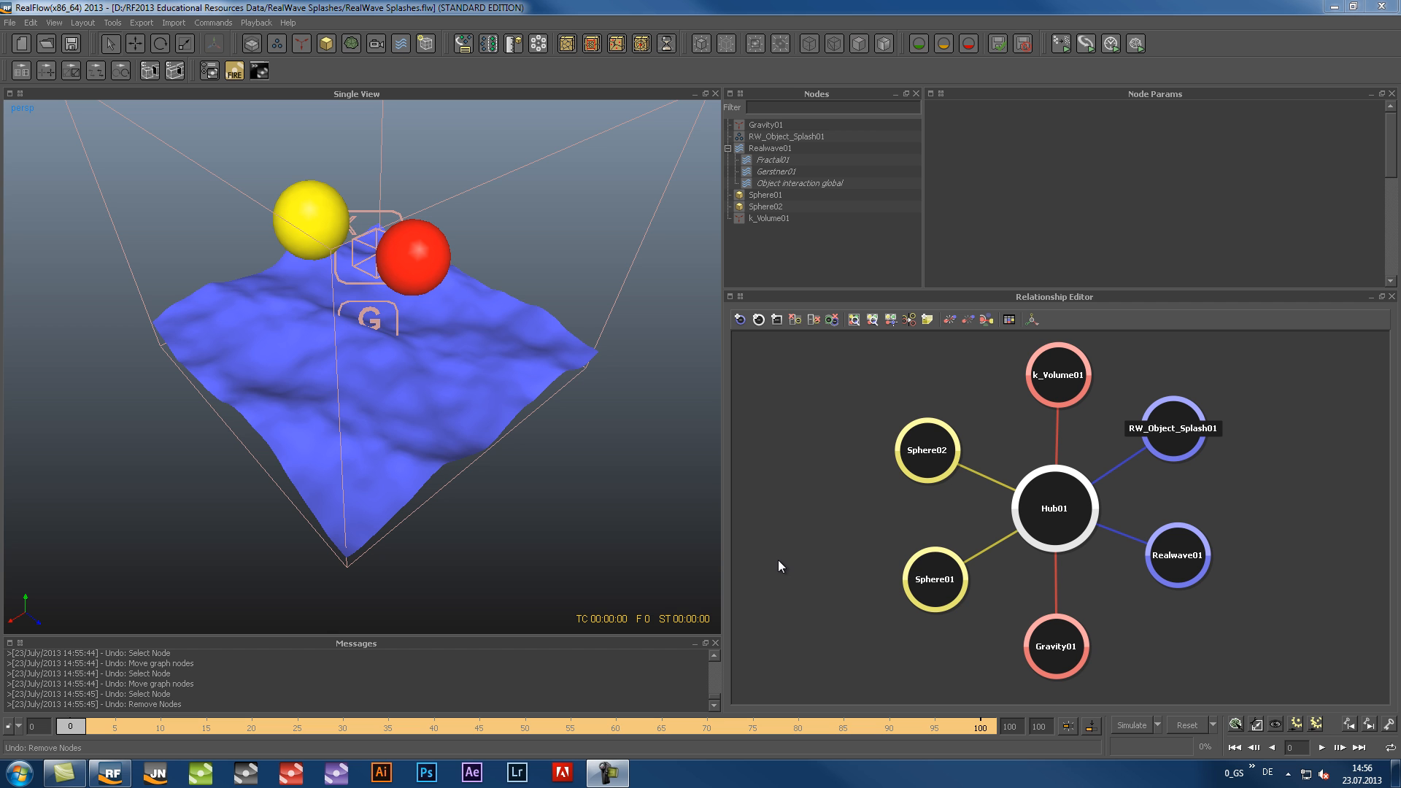
# Hide the Gravity01 and k_Volume01 daemons in the 3D view
pyautogui.click(759, 125)
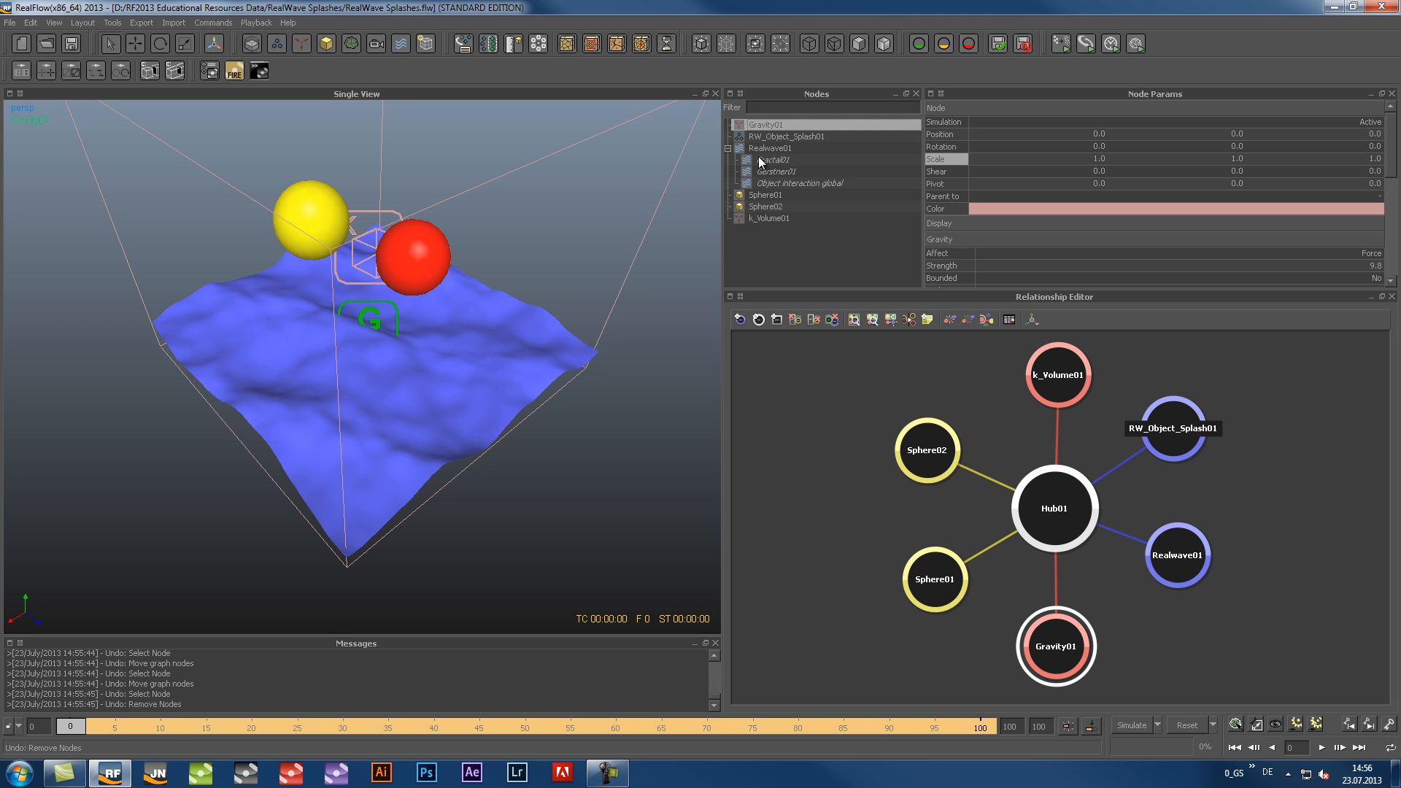
pyautogui.keyDown('ctrl'); pyautogui.click(766, 218); pyautogui.keyUp('ctrl')
pyautogui.click(728, 48)
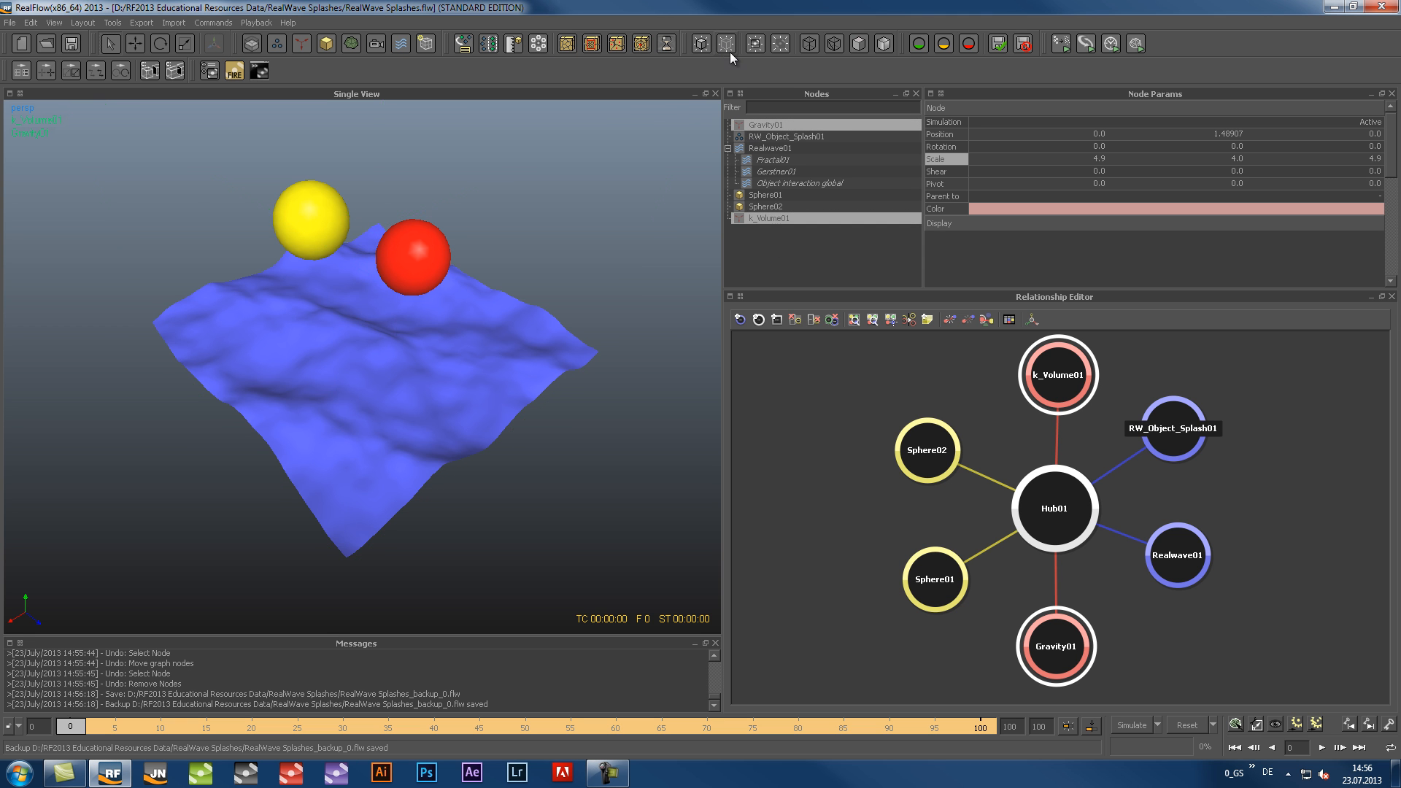
# Select RW_Object_Splash01, play back the splash simulation, stop it and return to frame 0
pyautogui.click(768, 138)
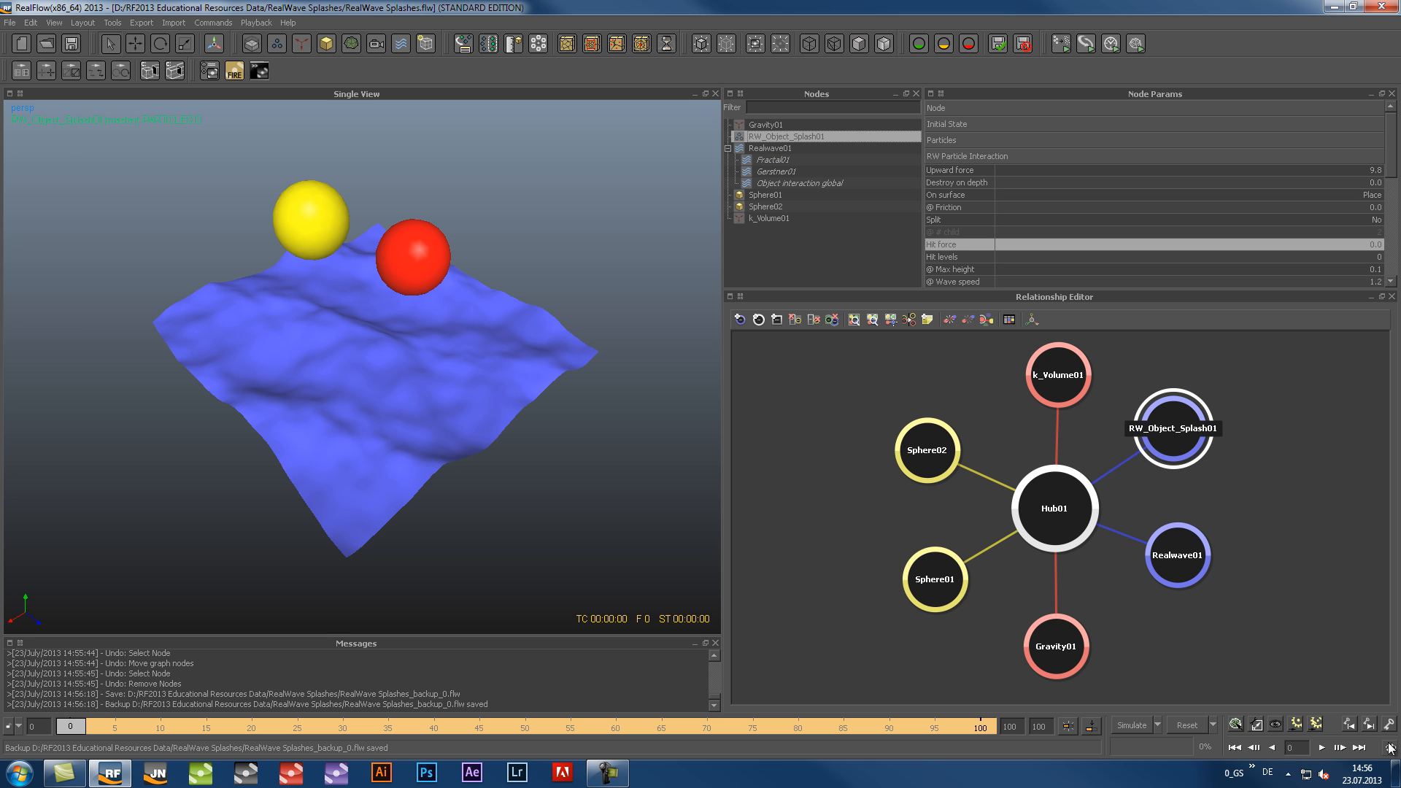
pyautogui.click(1321, 748)
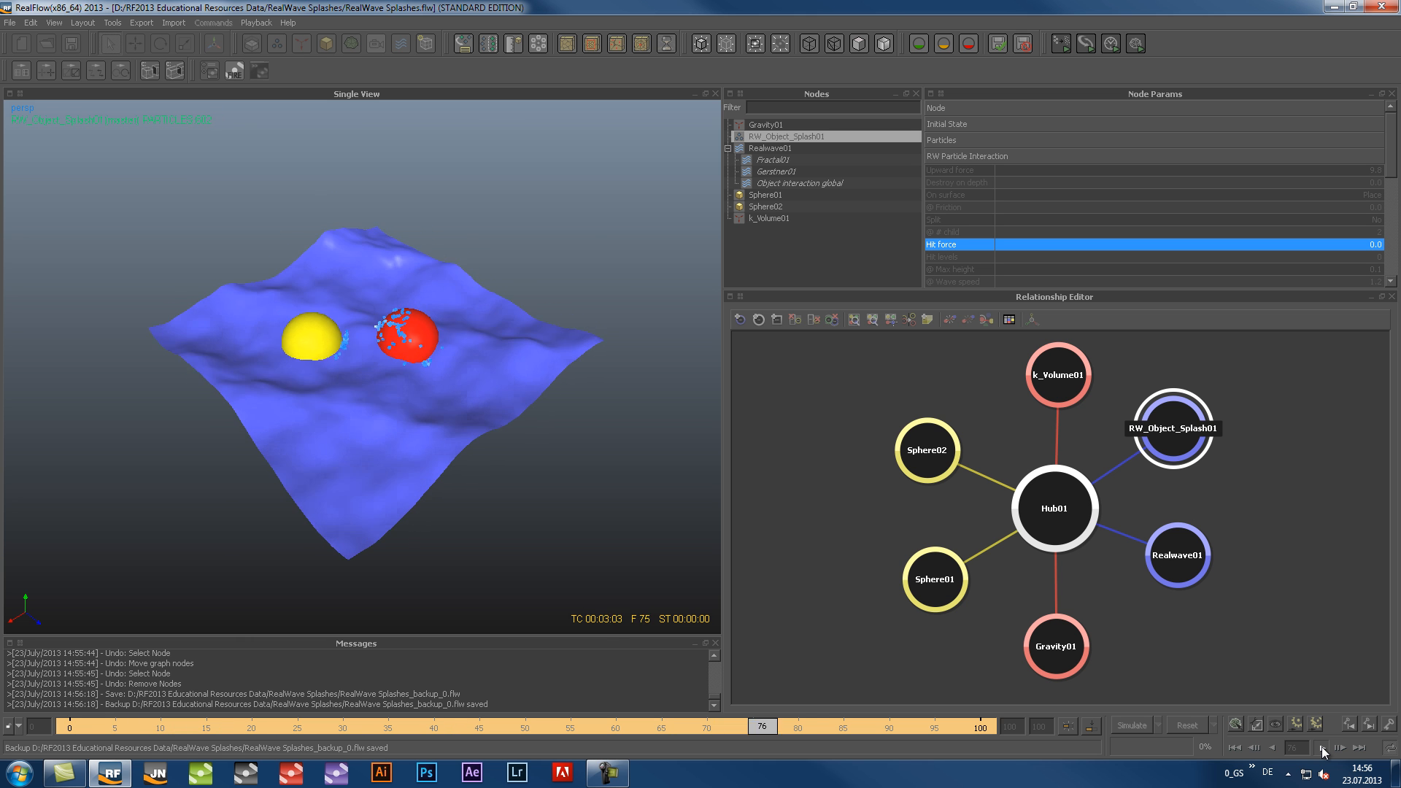
pyautogui.click(1321, 749)
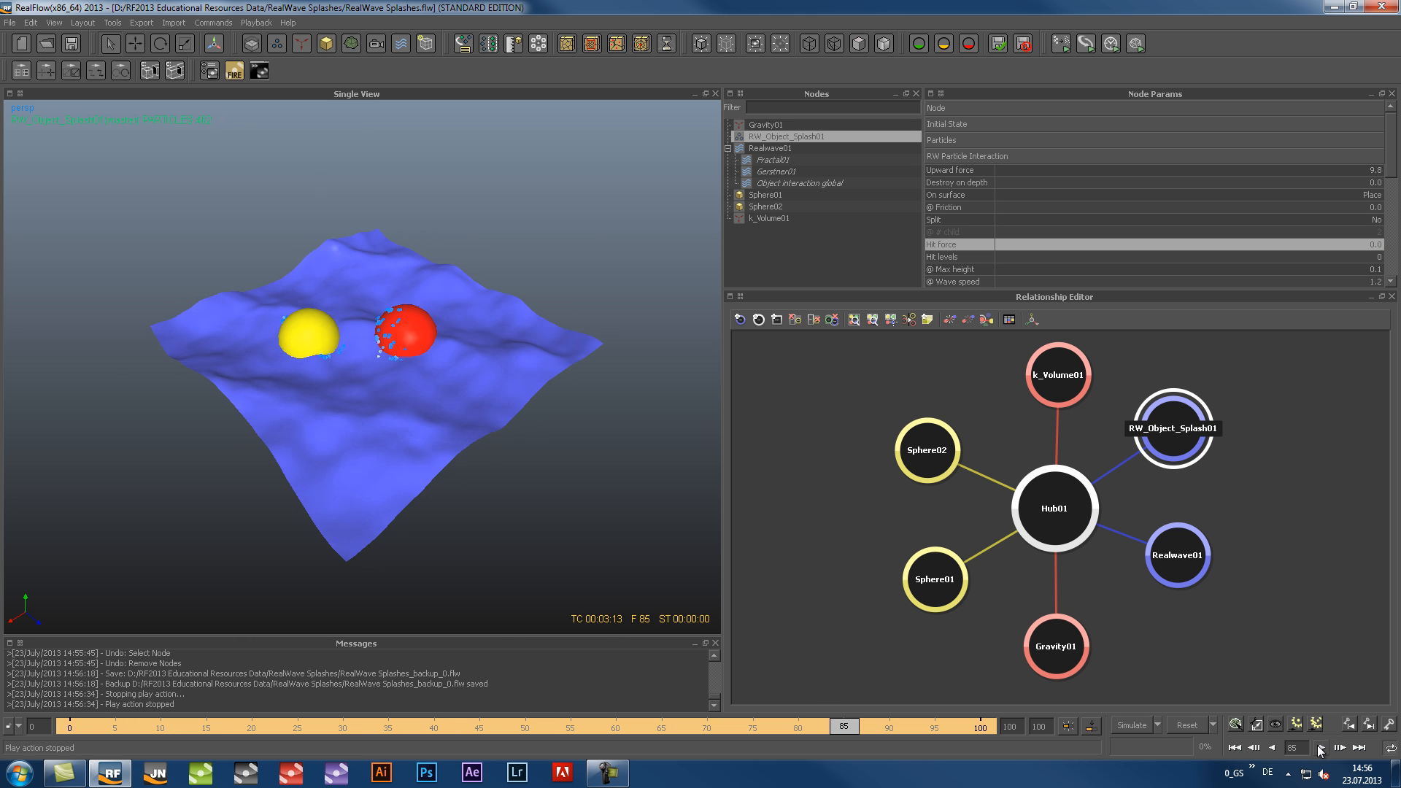
pyautogui.click(1234, 748)
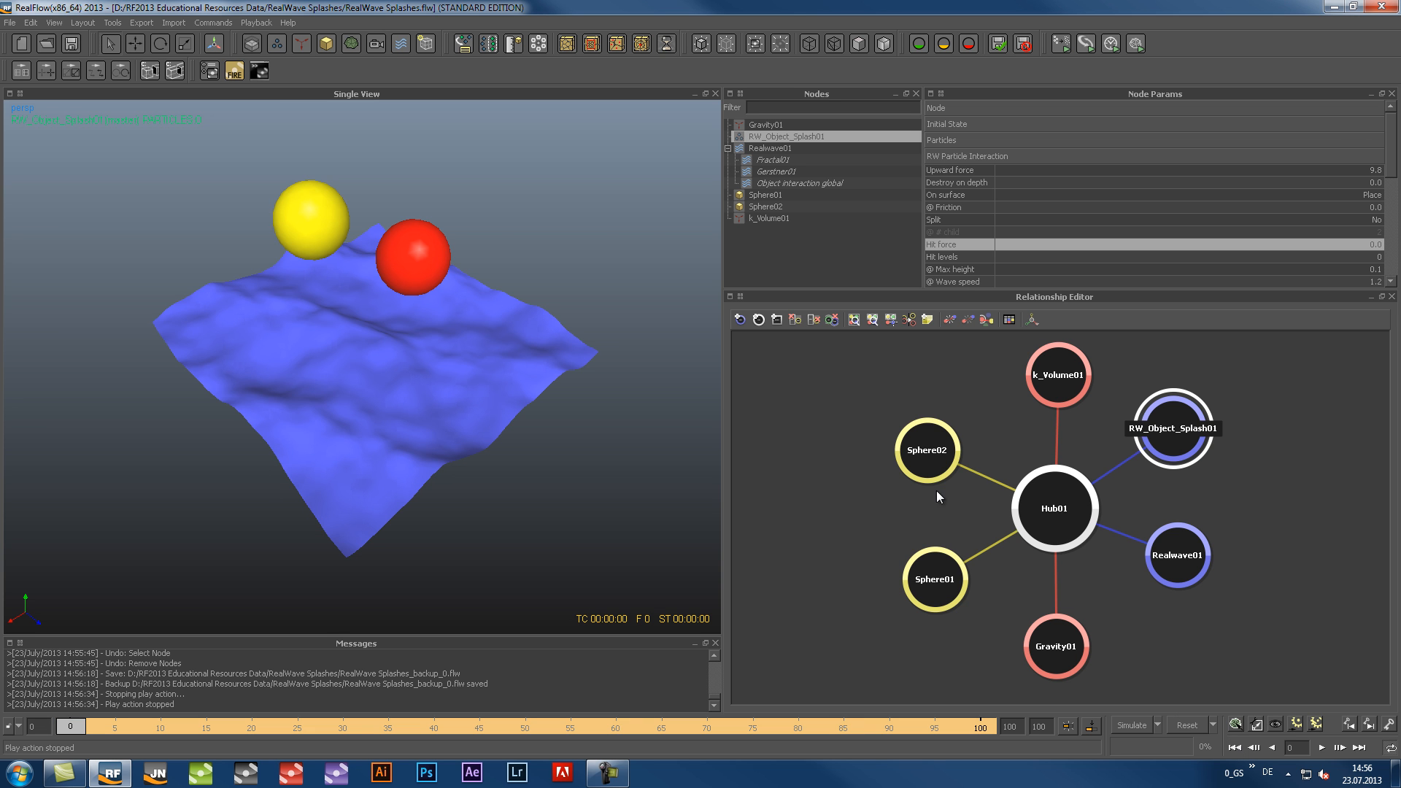
# Delete Hub01 together with its links to the surrounding nodes
pyautogui.click(809, 494)
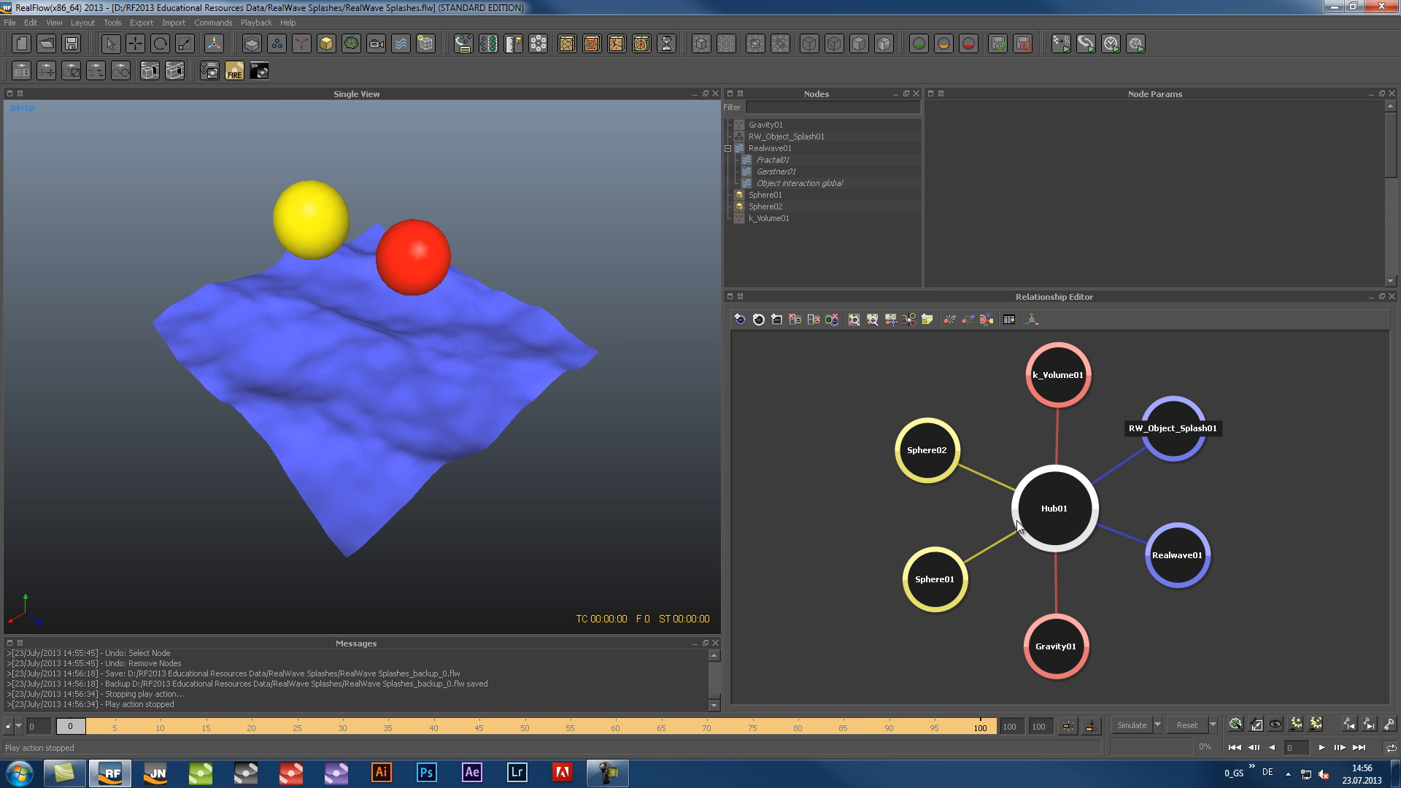
pyautogui.click(1041, 519)
pyautogui.press('Delete')
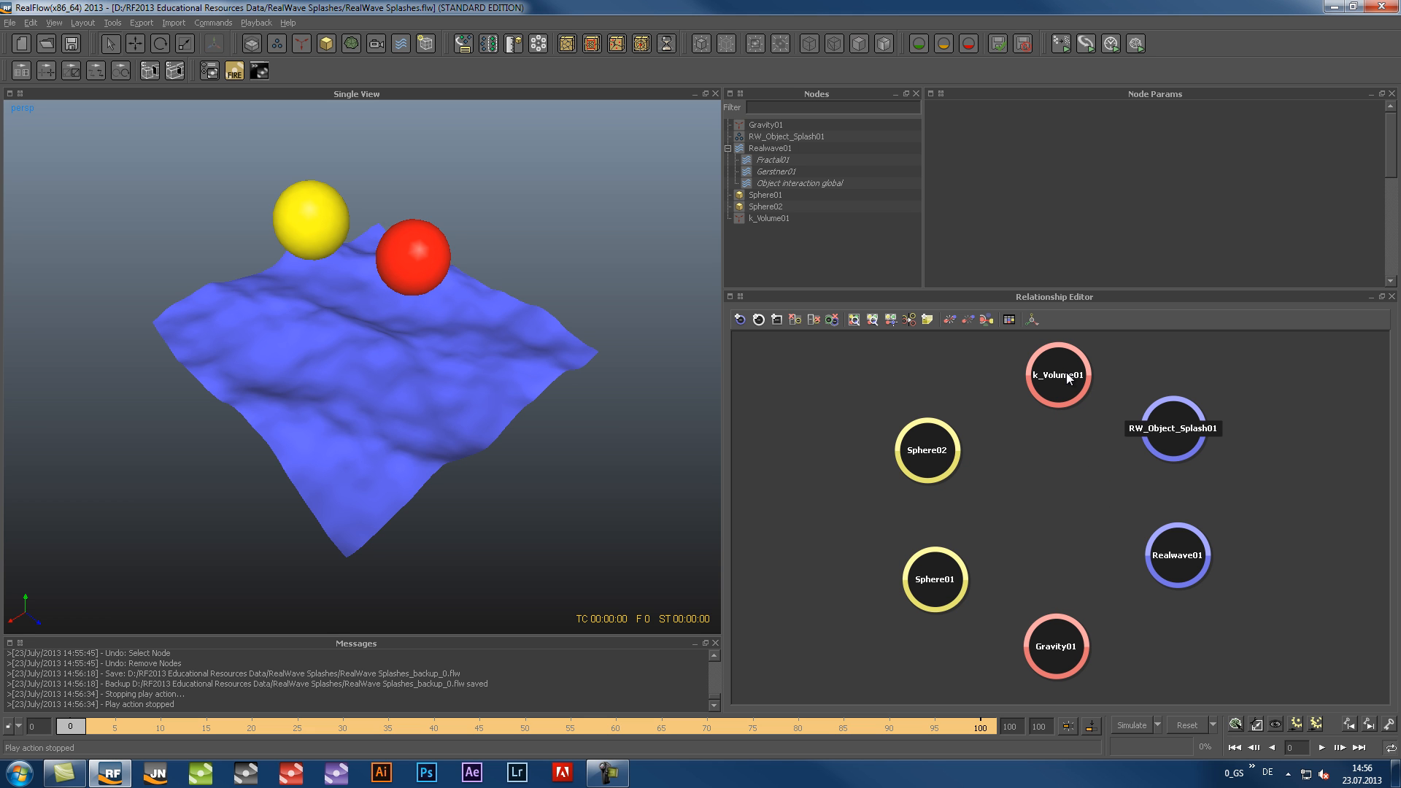
# Link k_Volume01 to RW_Object_Splash01, RW_Object_Splash01 to Realwave01, and Gravity01 to RW_Object_Splash01 and both Sphere nodes
pyautogui.moveTo(1066, 376); pyautogui.dragTo(1167, 430)
pyautogui.moveTo(1073, 631); pyautogui.dragTo(1187, 553)
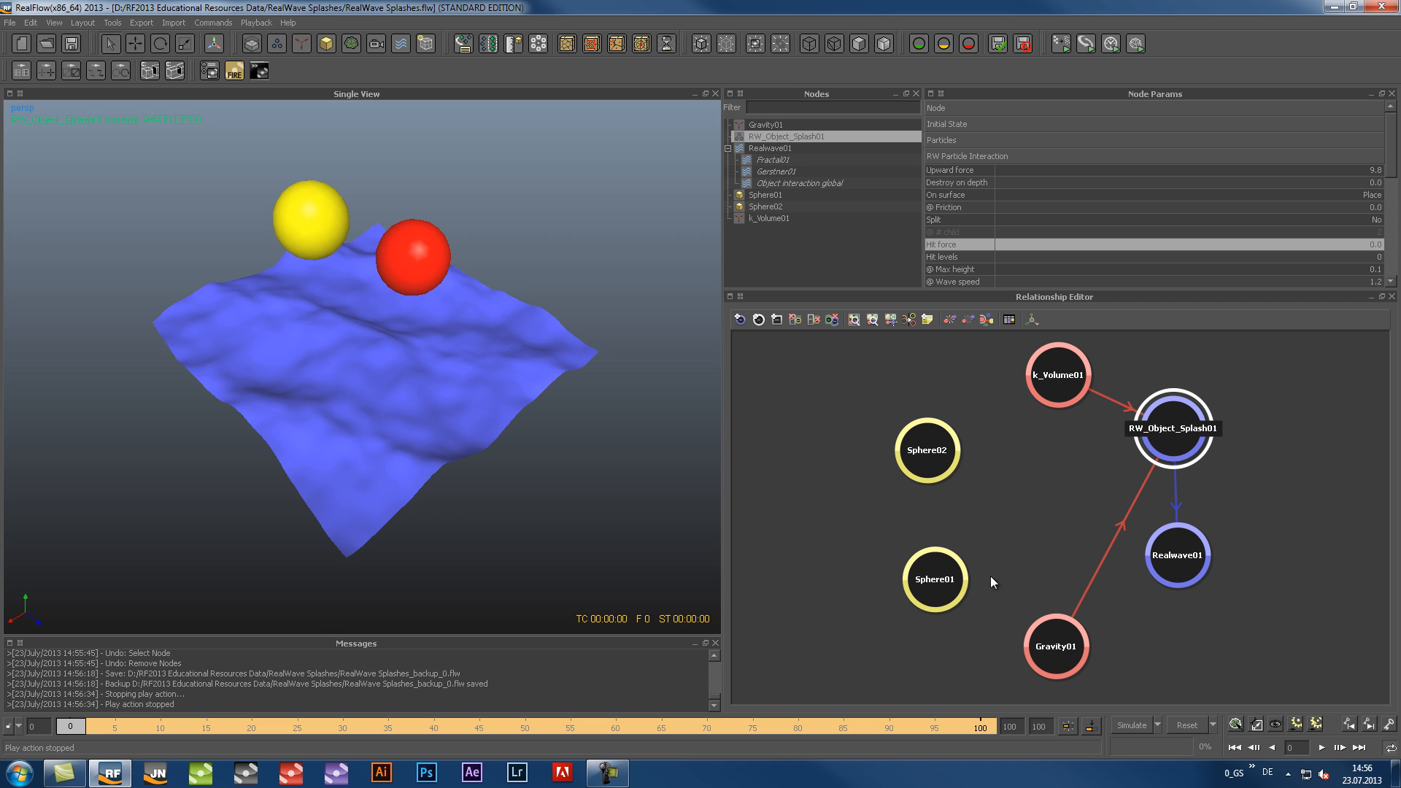
pyautogui.moveTo(936, 453); pyautogui.dragTo(1043, 632)
pyautogui.moveTo(937, 582); pyautogui.dragTo(1056, 645)
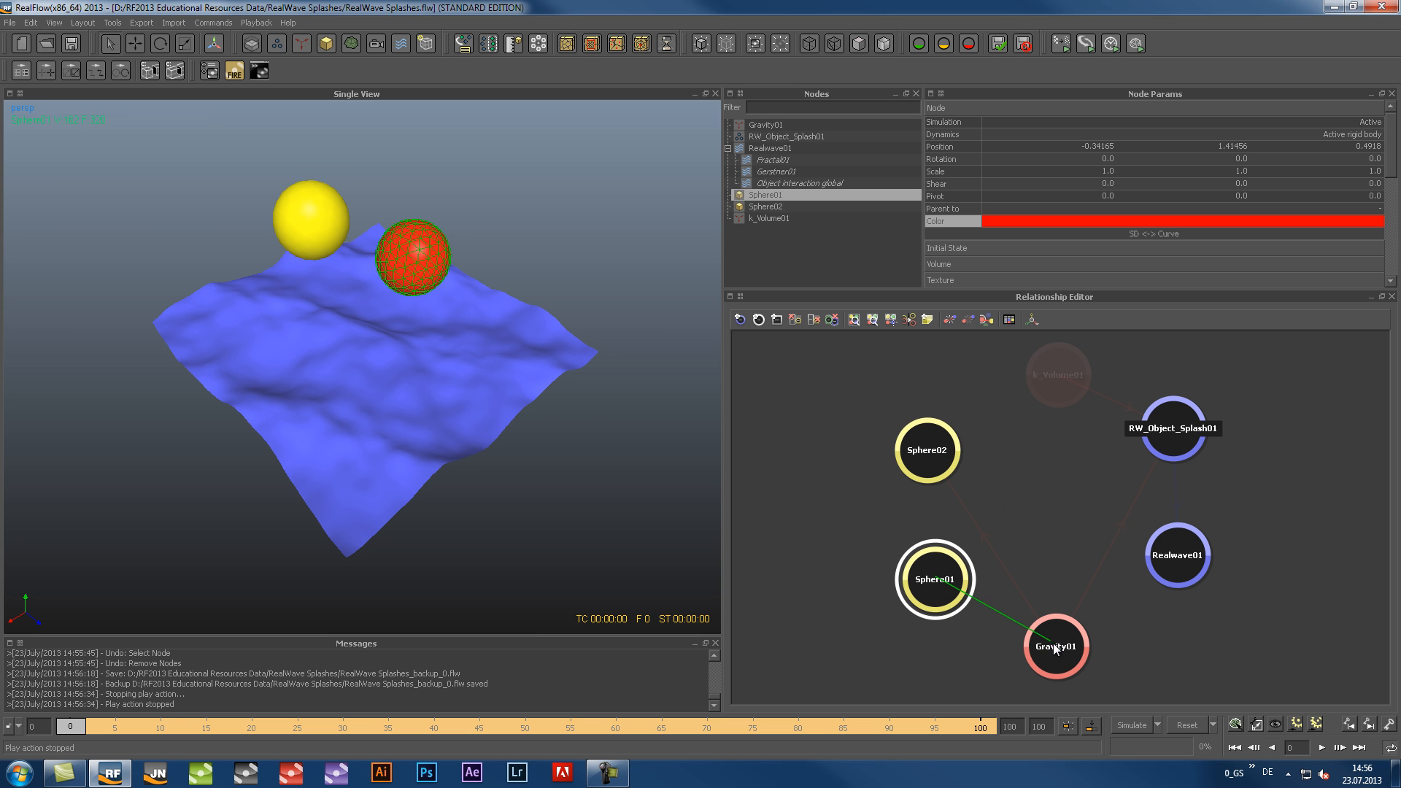
# Link Sphere01 to RW_Object_Splash01 and Sphere02, and reset the simulation data
pyautogui.moveTo(935, 592); pyautogui.dragTo(1163, 432)
pyautogui.moveTo(945, 580); pyautogui.dragTo(934, 465)
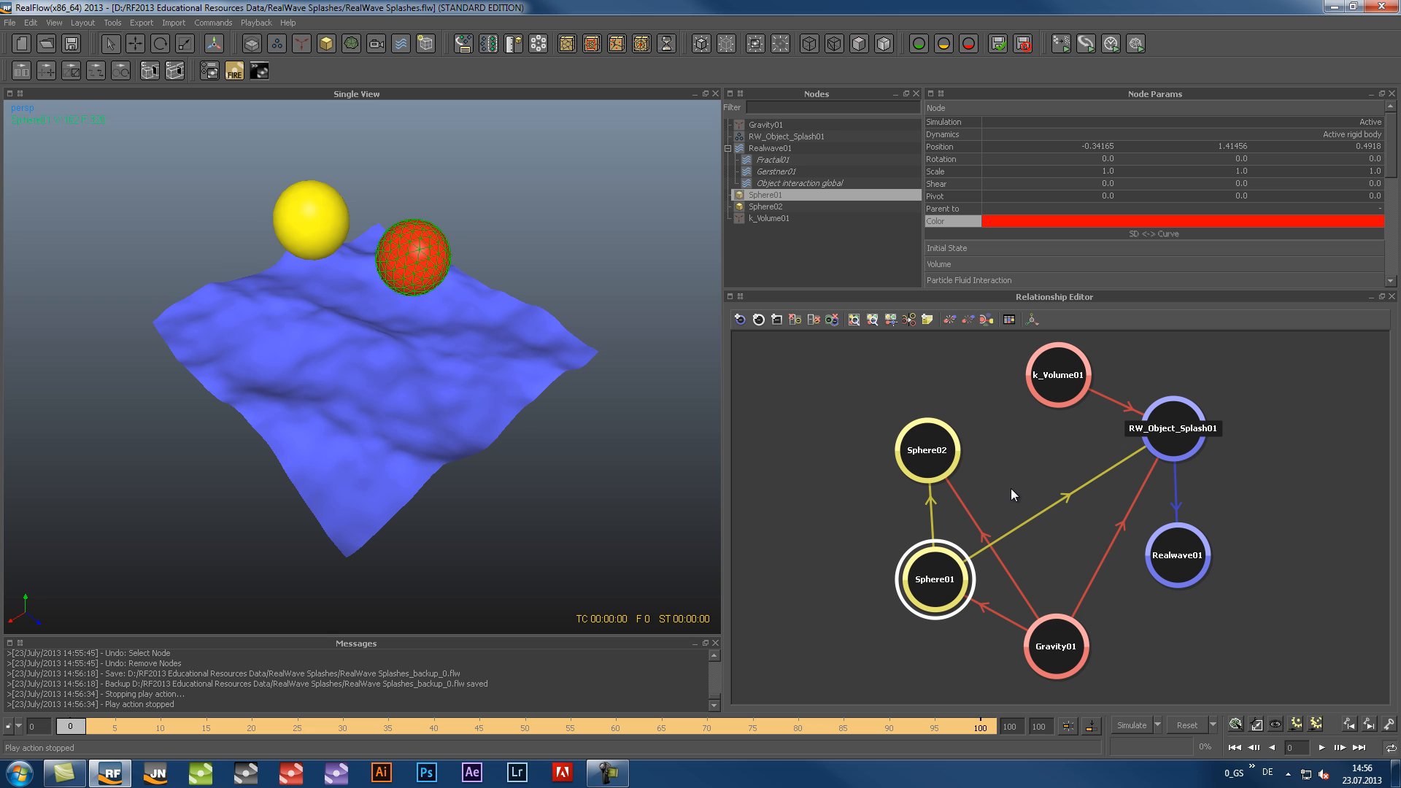
pyautogui.click(1184, 724)
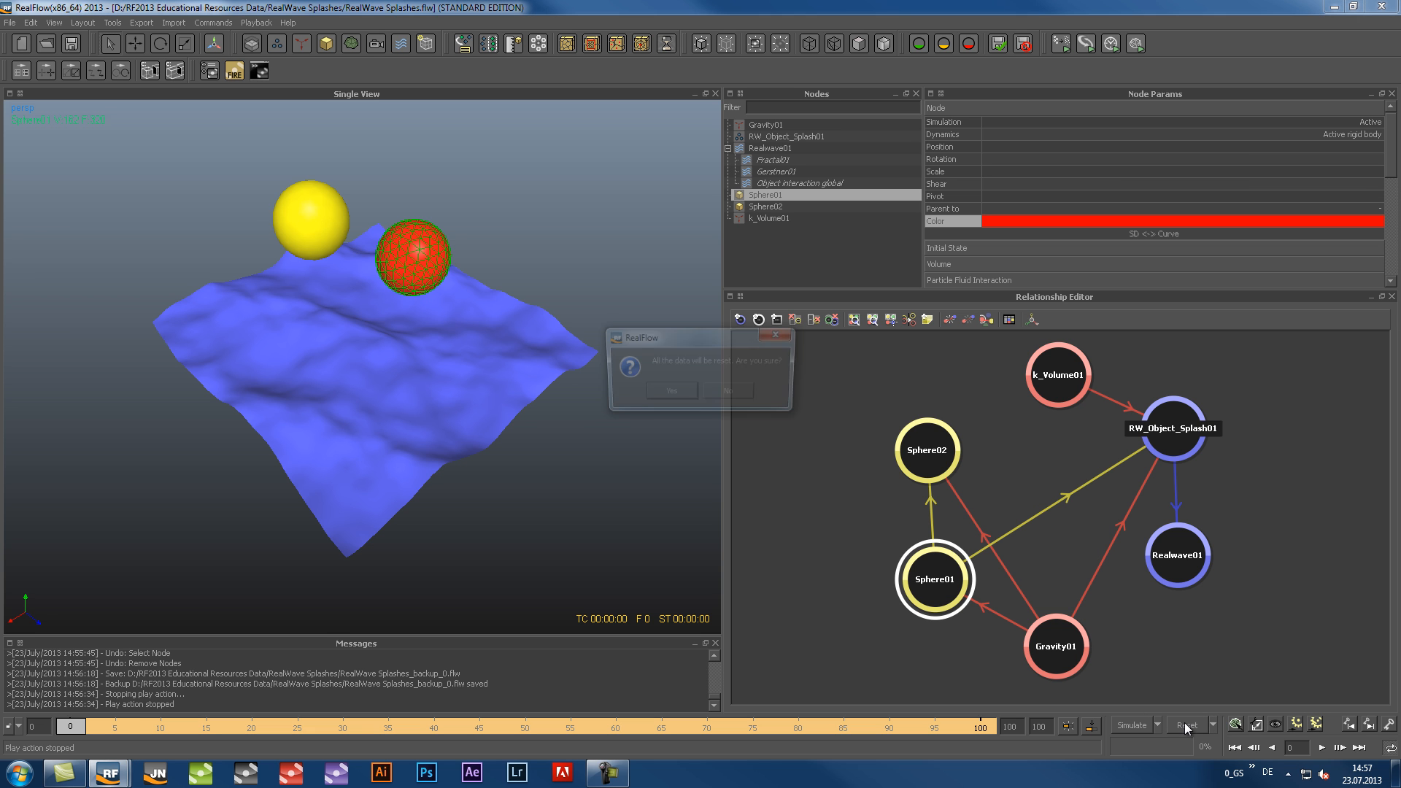
pyautogui.press('Return')
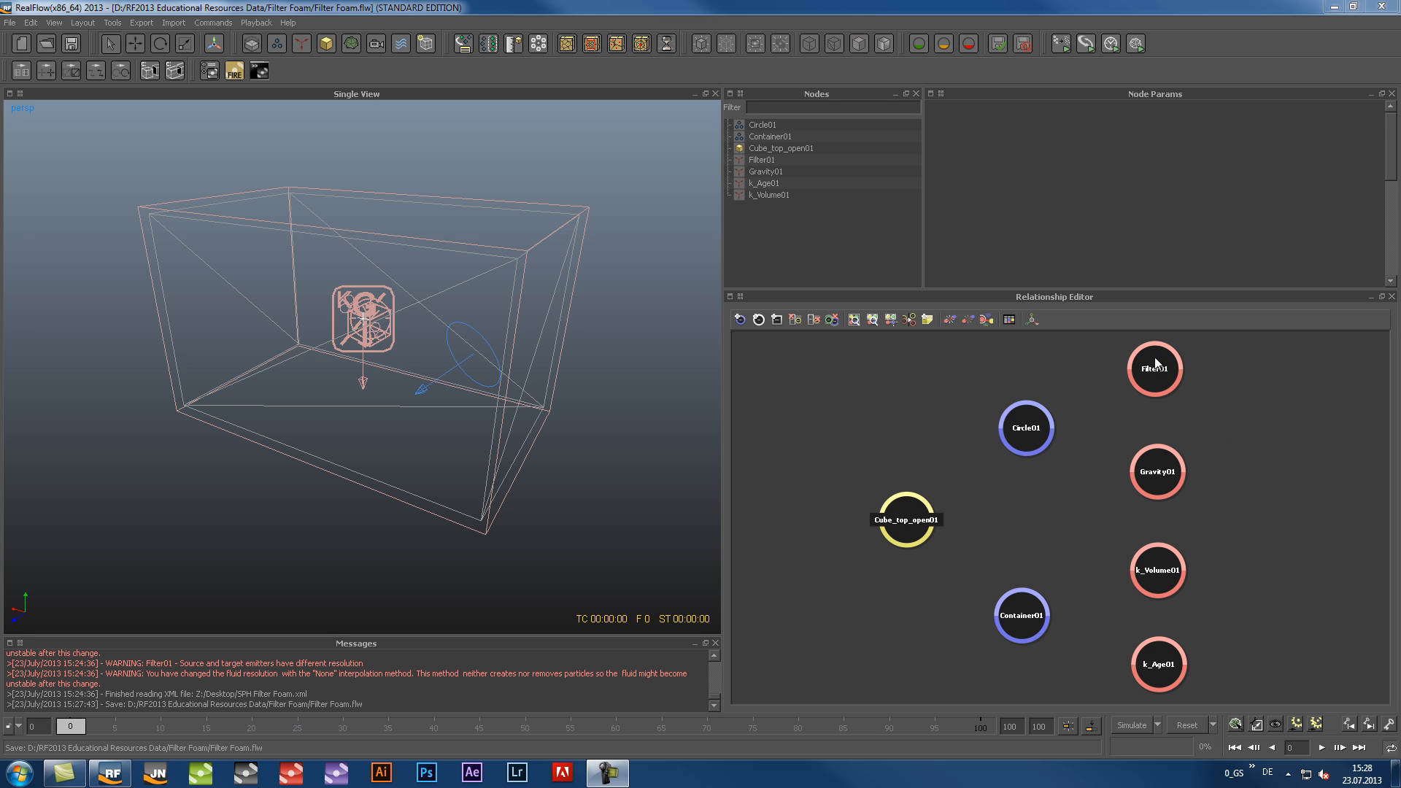
# Review the Filter parameters of the Filter01 daemon and the options available for its Attribute setting
pyautogui.click(1151, 386)
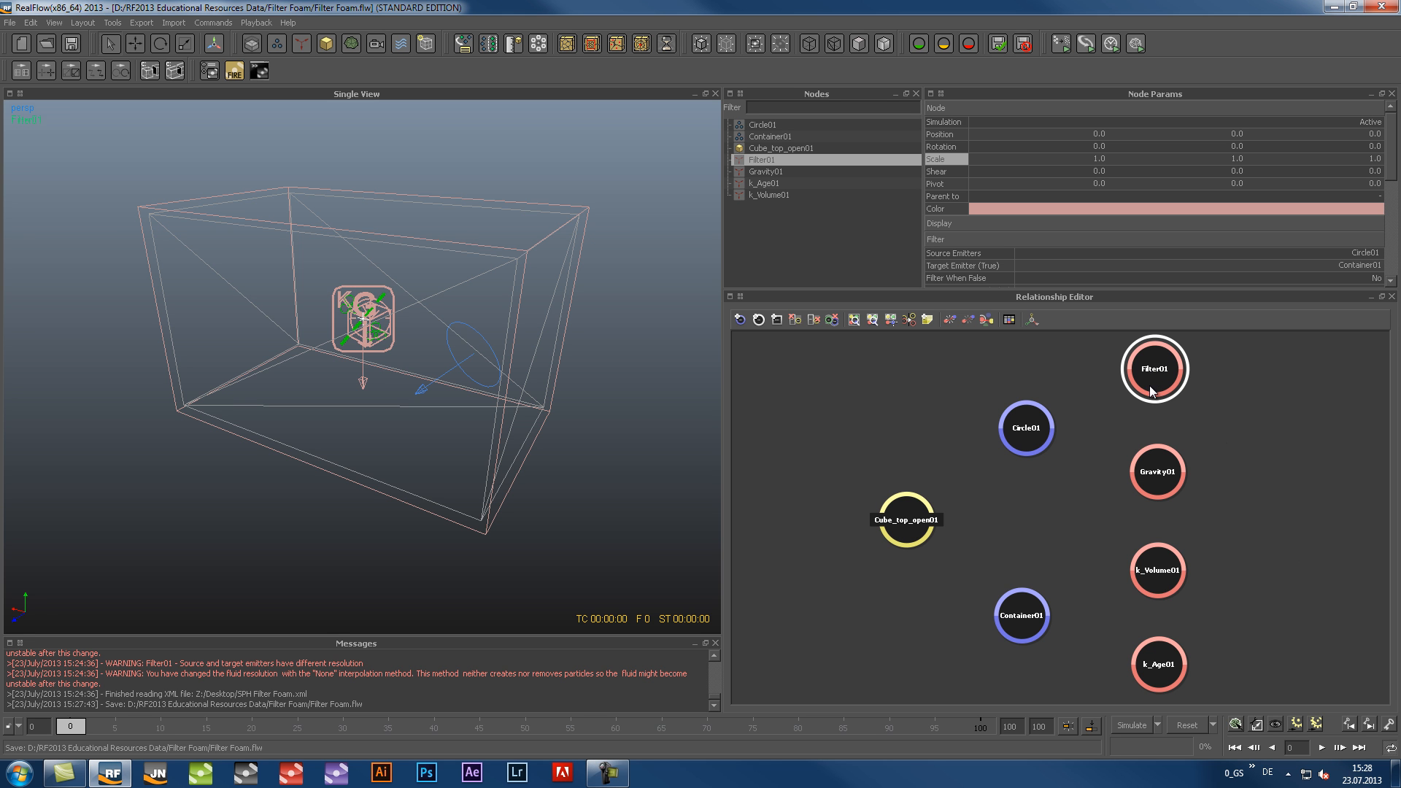
pyautogui.click(960, 108)
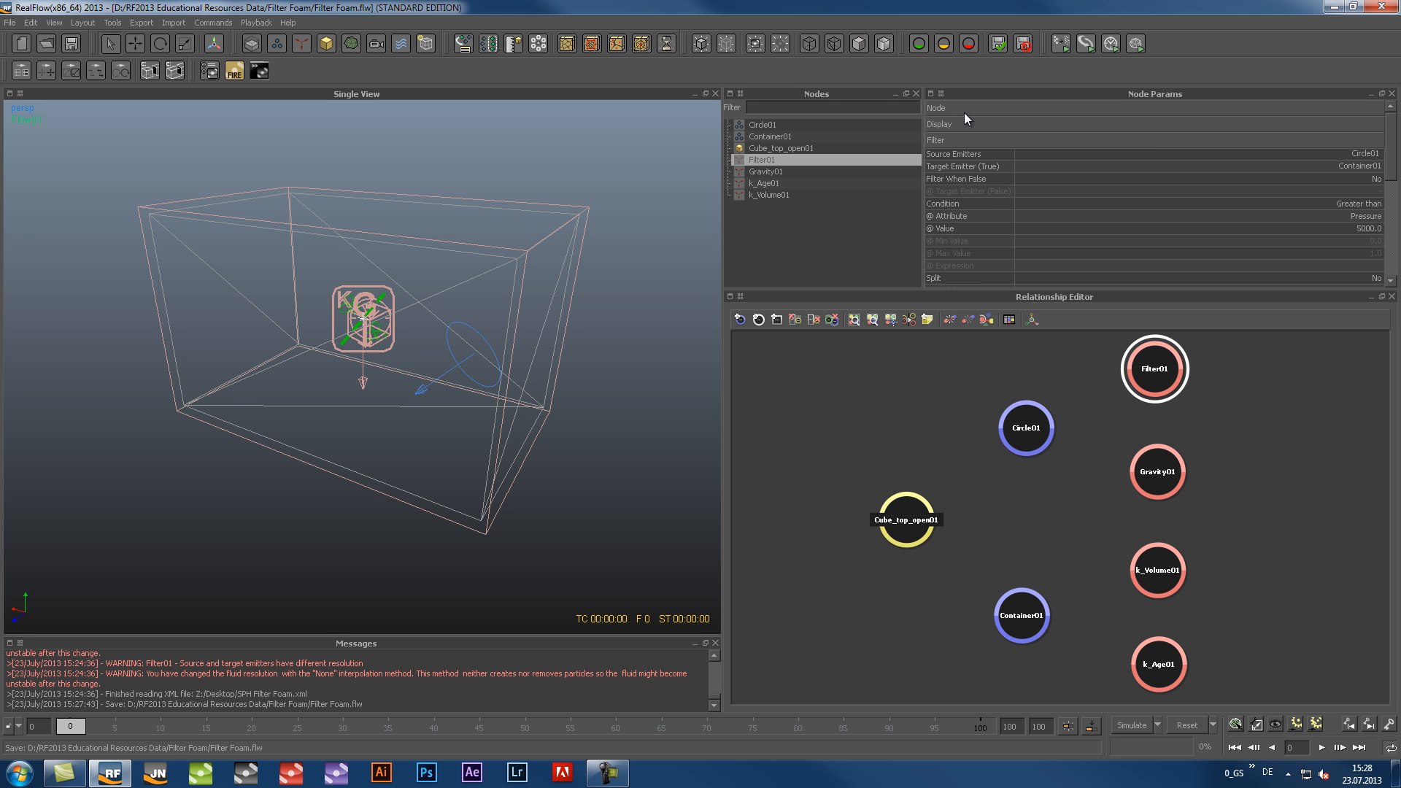
pyautogui.click(1369, 217)
pyautogui.click(1364, 219)
pyautogui.scroll(4, 1350, 235)
pyautogui.scroll(-4, 1375, 239)
pyautogui.scroll(-3, 1274, 287)
pyautogui.click(1039, 291)
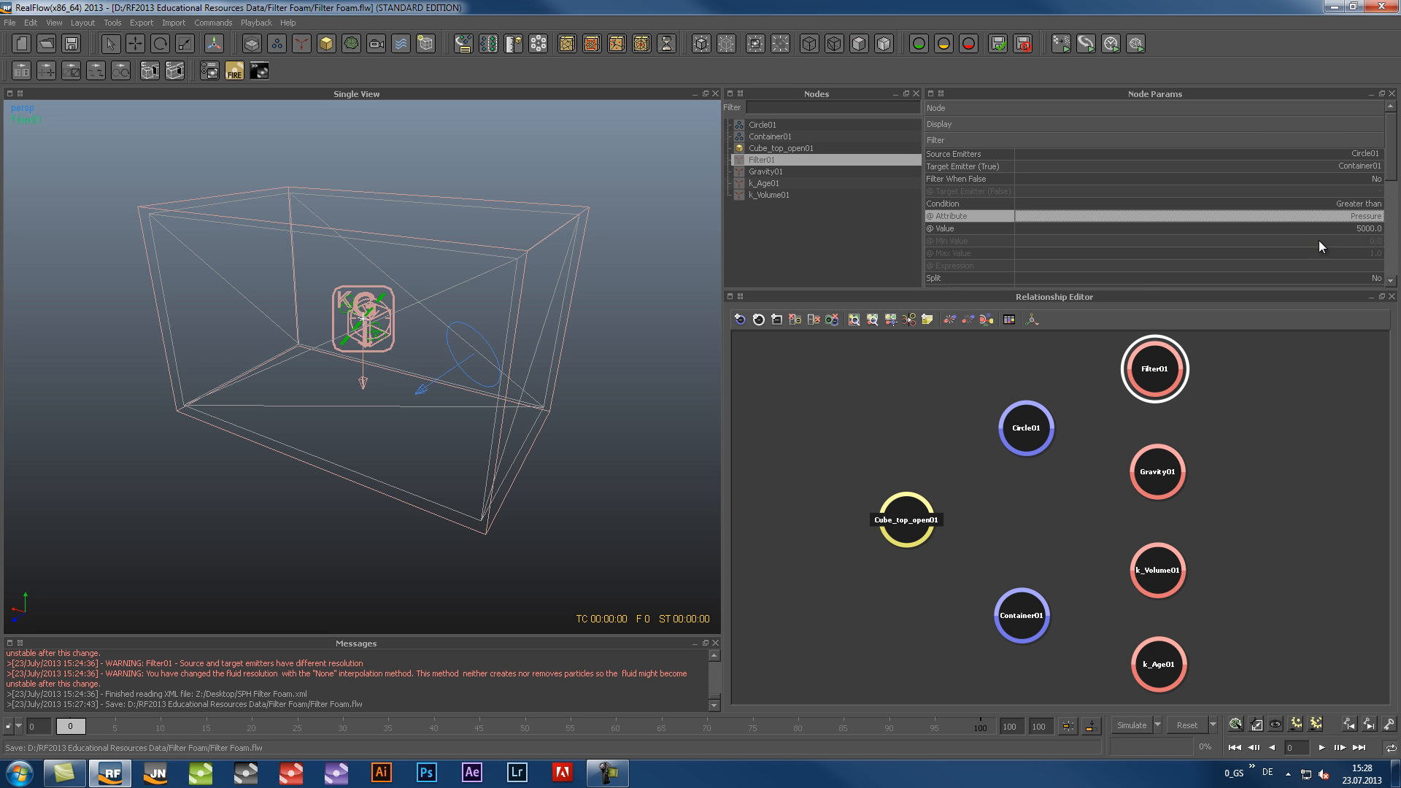
# Rename the Container01 emitter to Foam
pyautogui.click(764, 135)
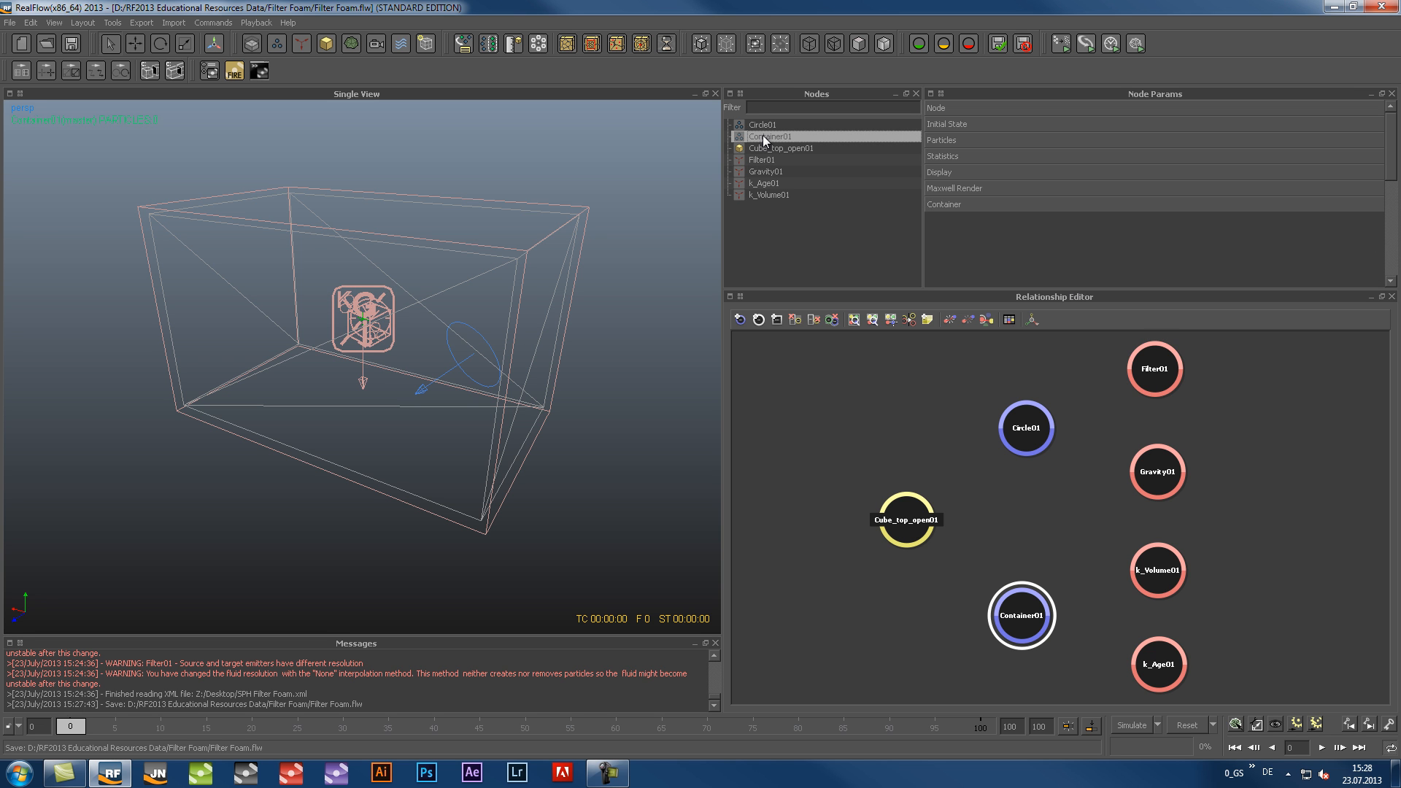
pyautogui.rightClick(761, 135)
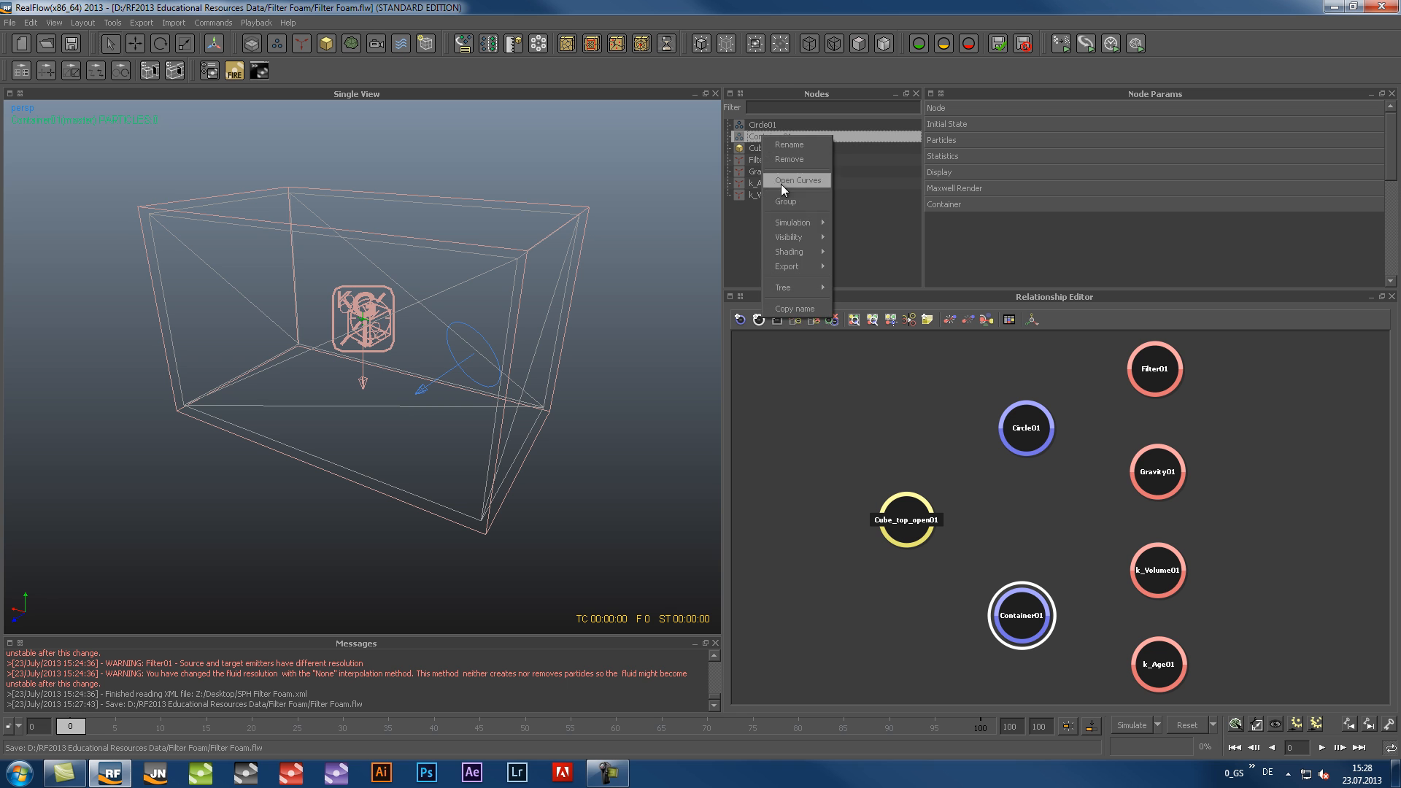
pyautogui.click(786, 143)
pyautogui.write('Foam')
pyautogui.press('Return')
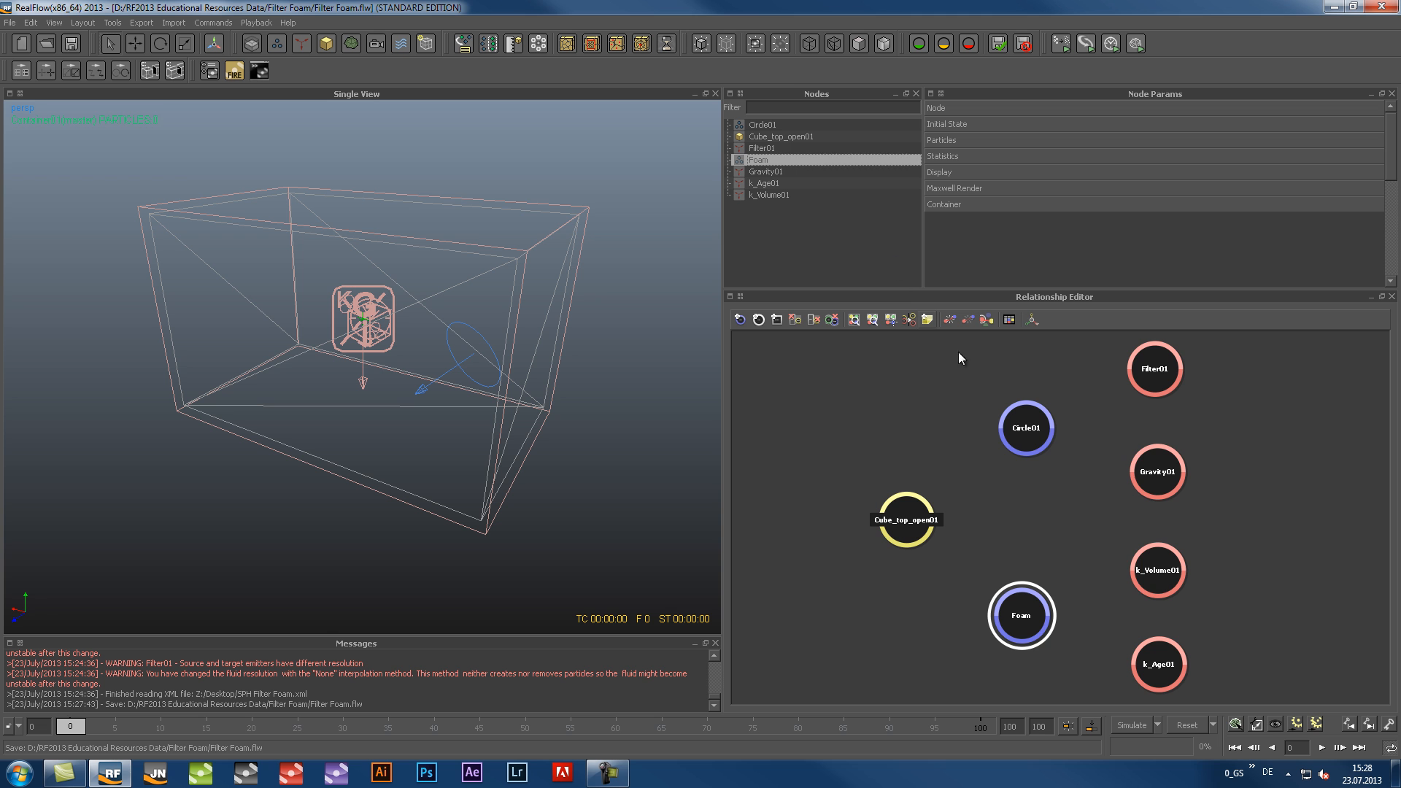
# Rename the Circle01 emitter to Water
pyautogui.rightClick(1023, 429)
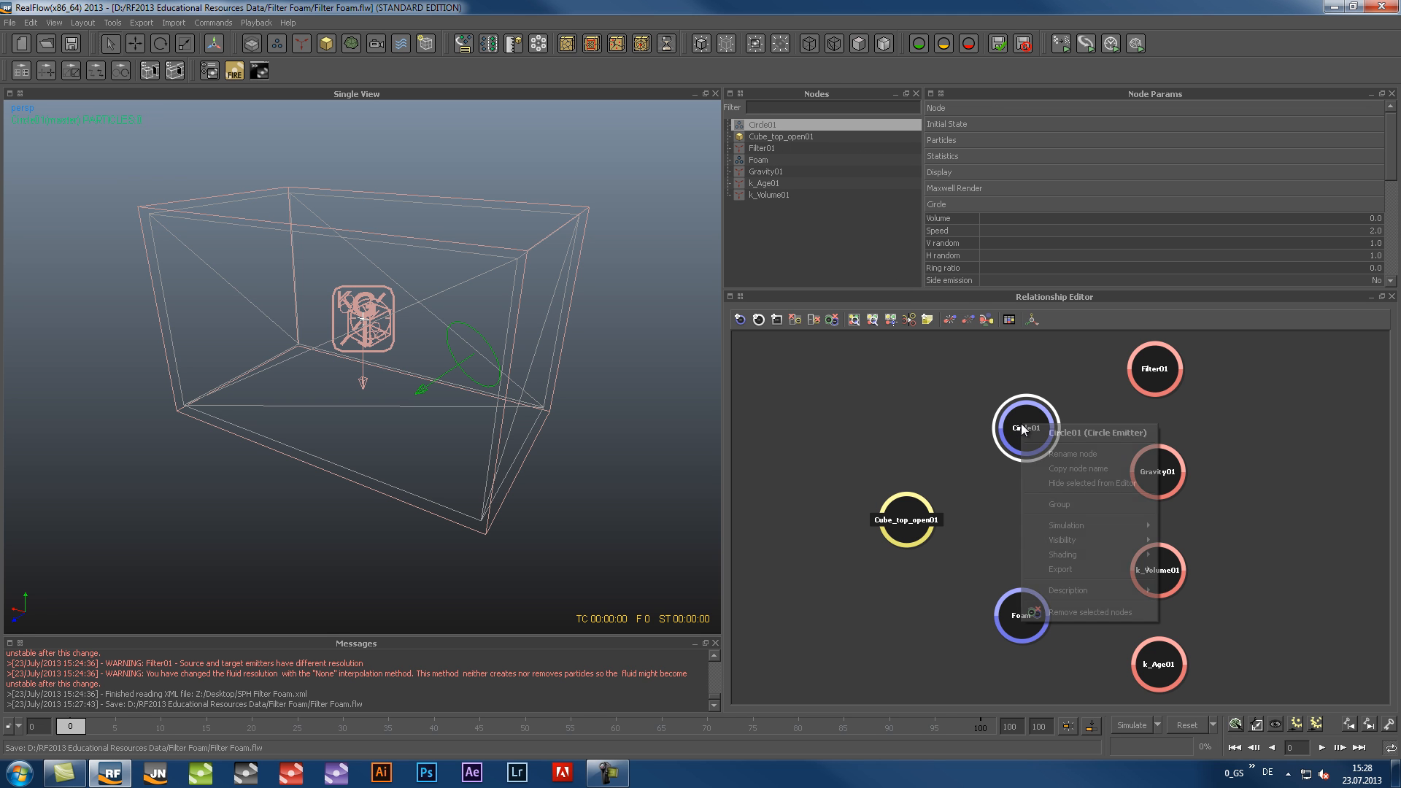
pyautogui.click(1064, 455)
pyautogui.write('Wa')
pyautogui.press('Return')
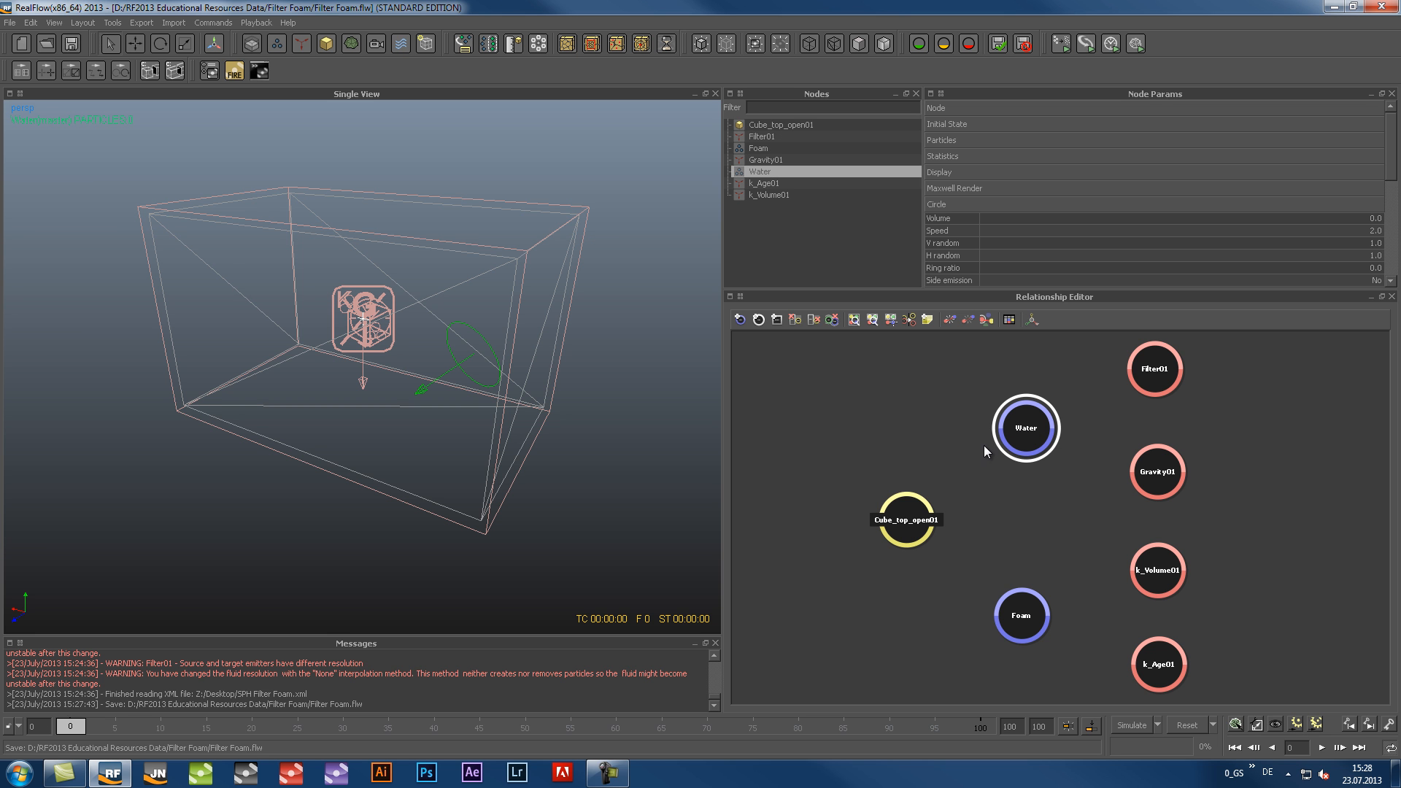
# Rename the Cube_top_open01 object to Container
pyautogui.click(900, 526)
pyautogui.rightClick(898, 527)
pyautogui.click(942, 557)
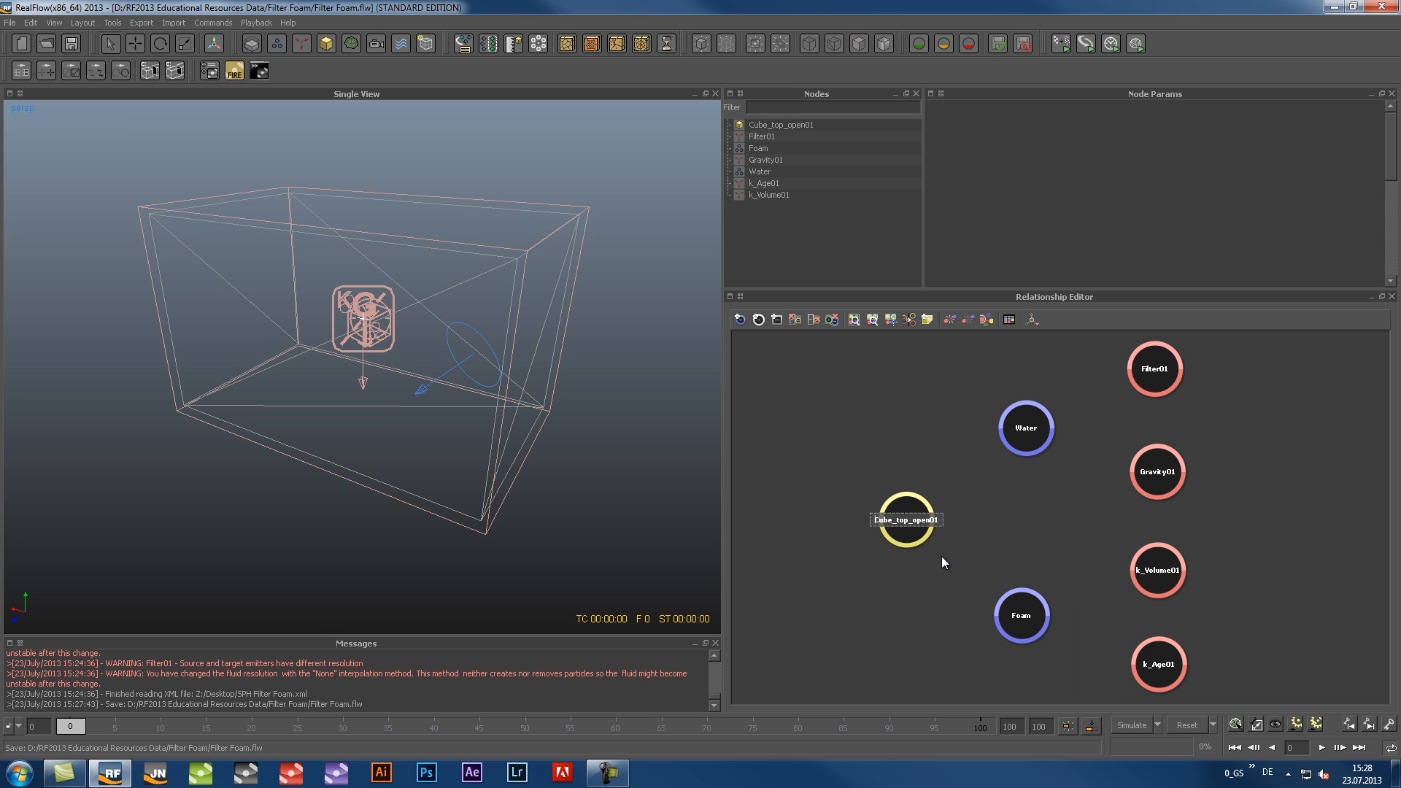
pyautogui.doubleClick(908, 524)
pyautogui.write('Container')
pyautogui.press('Return')
pyautogui.click(908, 427)
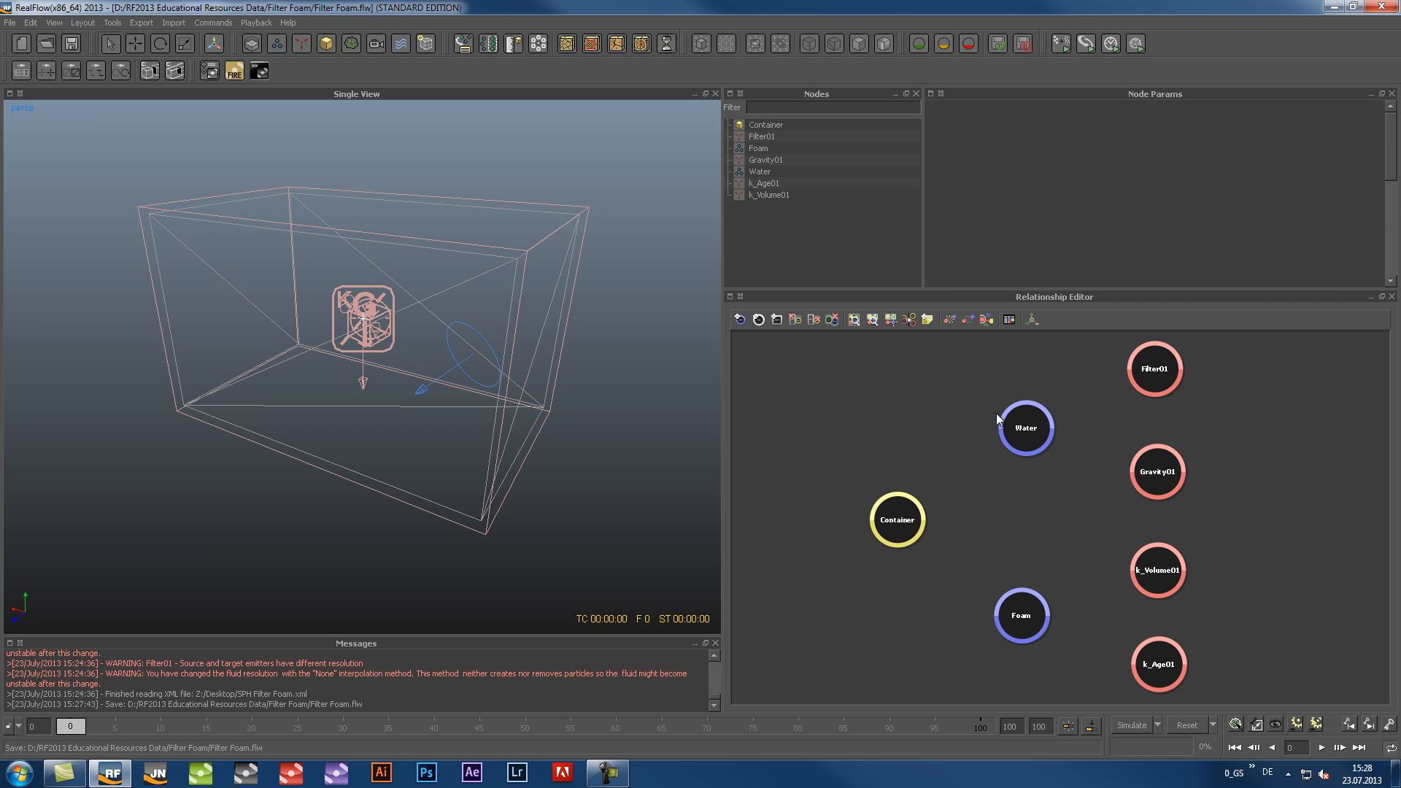
# Hide the Filter01, Gravity01, k_Volume01 and k_Age01 daemons in the viewport
pyautogui.moveTo(1233, 368); pyautogui.dragTo(1129, 679)
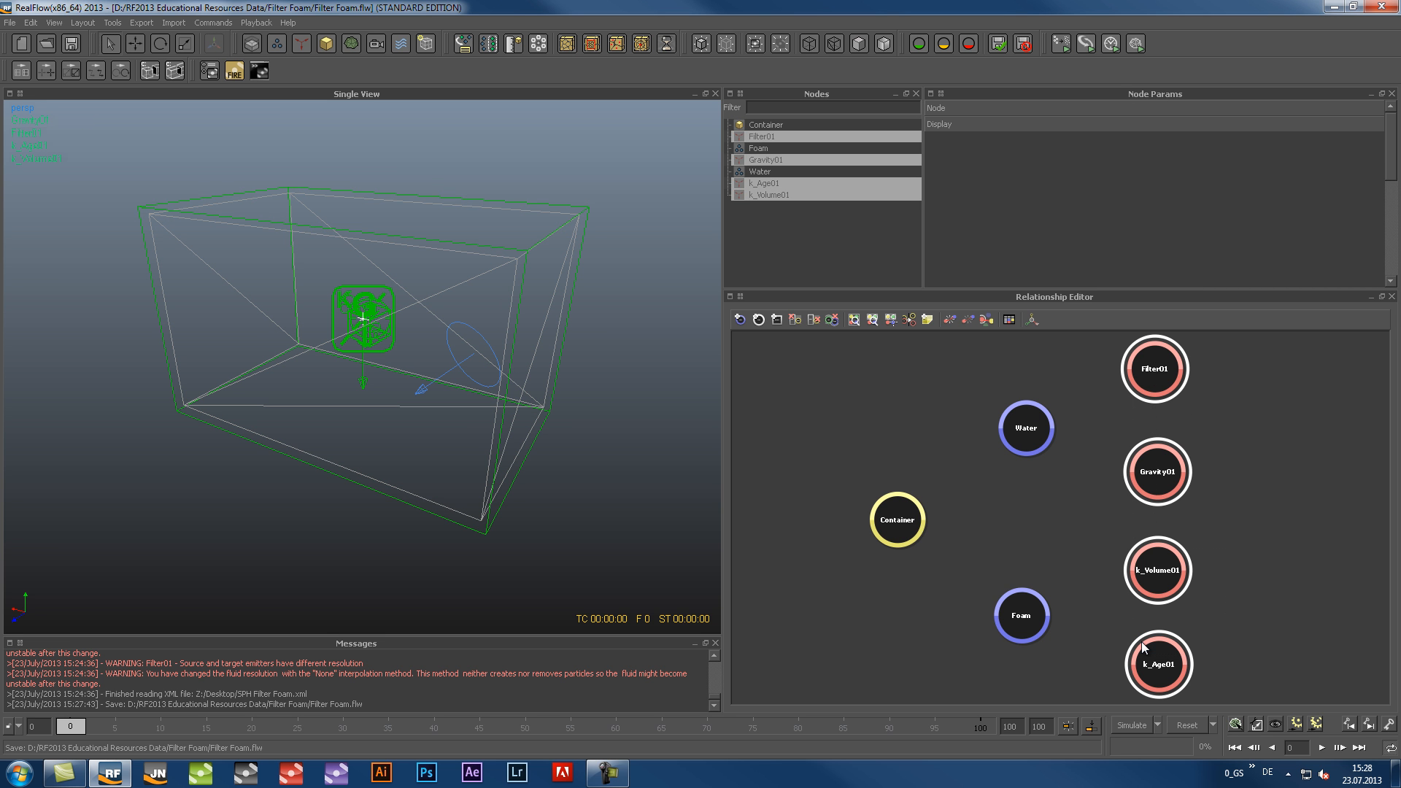
pyautogui.click(727, 44)
pyautogui.click(938, 435)
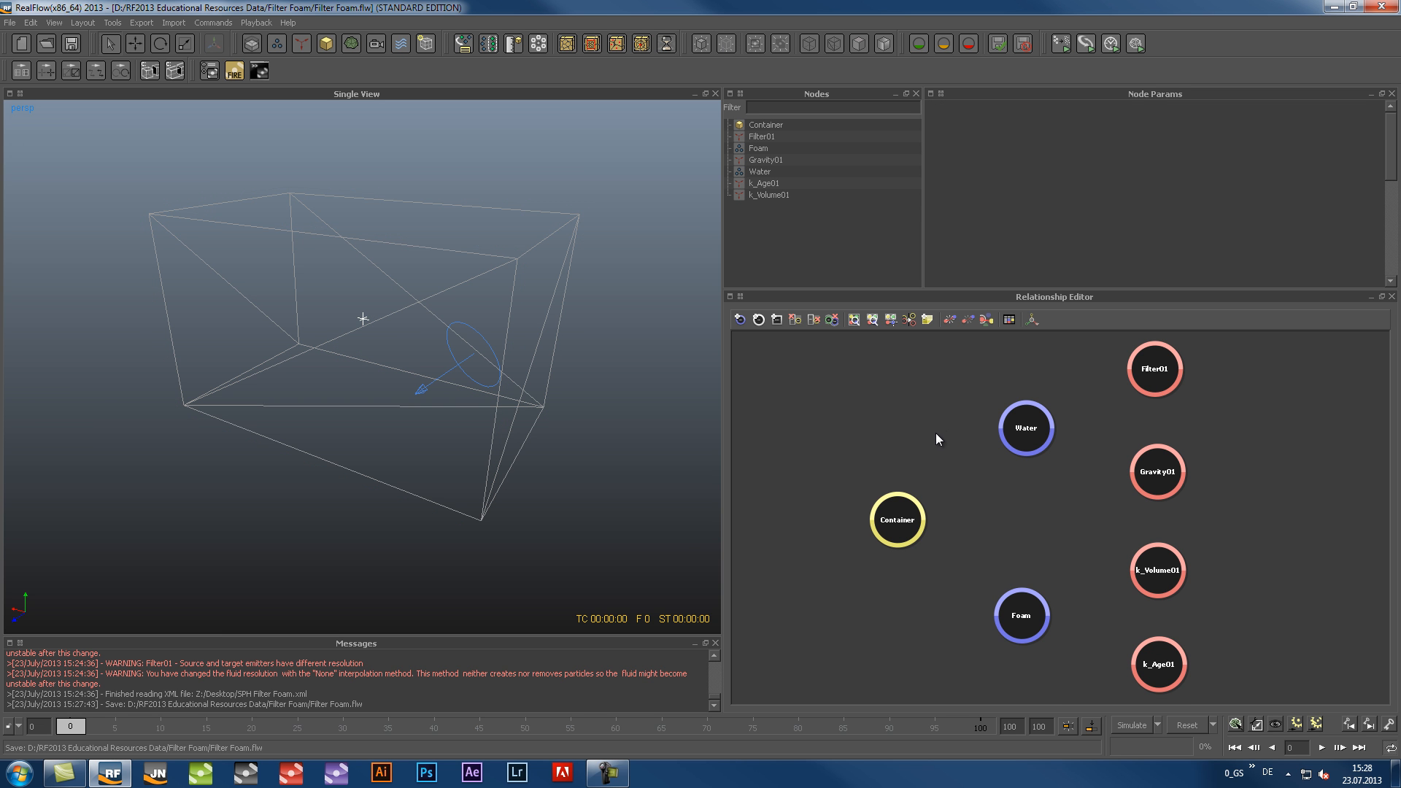
# Link k_Age01 to Foam, and connect both Gravity01 and Container directly to the Water and Foam emitters
pyautogui.moveTo(1166, 675); pyautogui.dragTo(1029, 623)
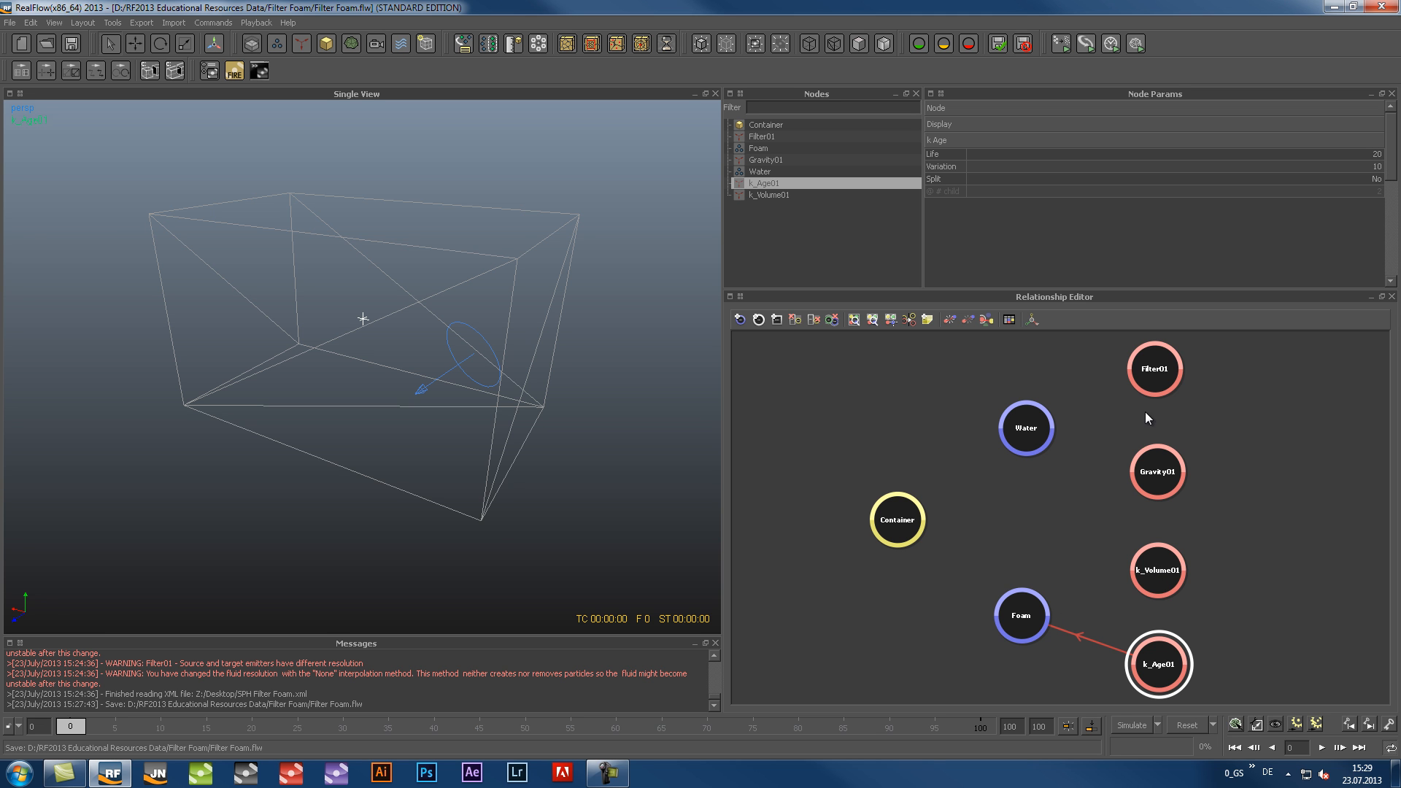
pyautogui.moveTo(1158, 472); pyautogui.dragTo(1043, 429)
pyautogui.moveTo(1168, 476); pyautogui.dragTo(1054, 597)
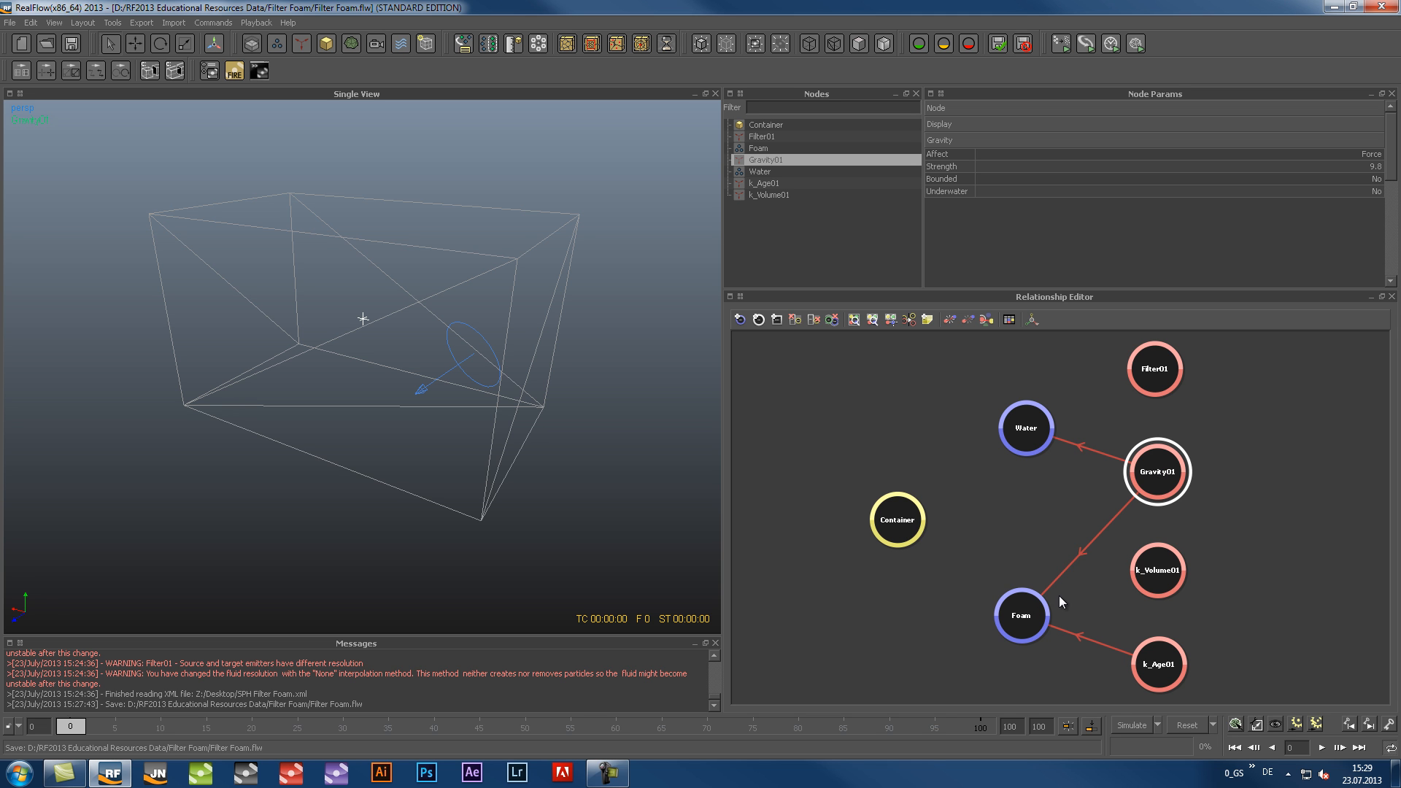
pyautogui.moveTo(1021, 615); pyautogui.dragTo(901, 522)
pyautogui.moveTo(1022, 441); pyautogui.dragTo(886, 525)
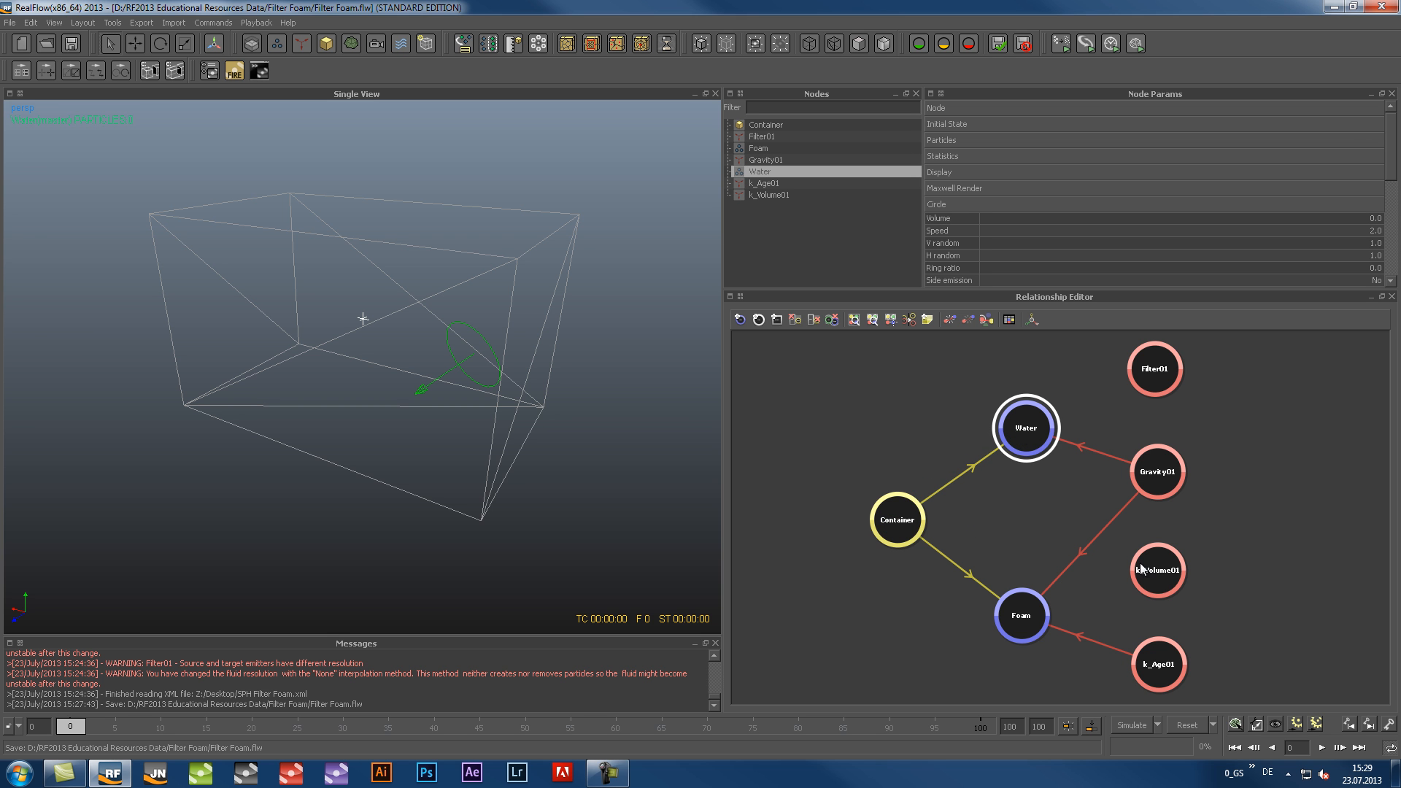
# Link k_Volume01 to Water and Foam, and connect both Foam and Filter01 with Water
pyautogui.moveTo(1156, 573); pyautogui.dragTo(1034, 620)
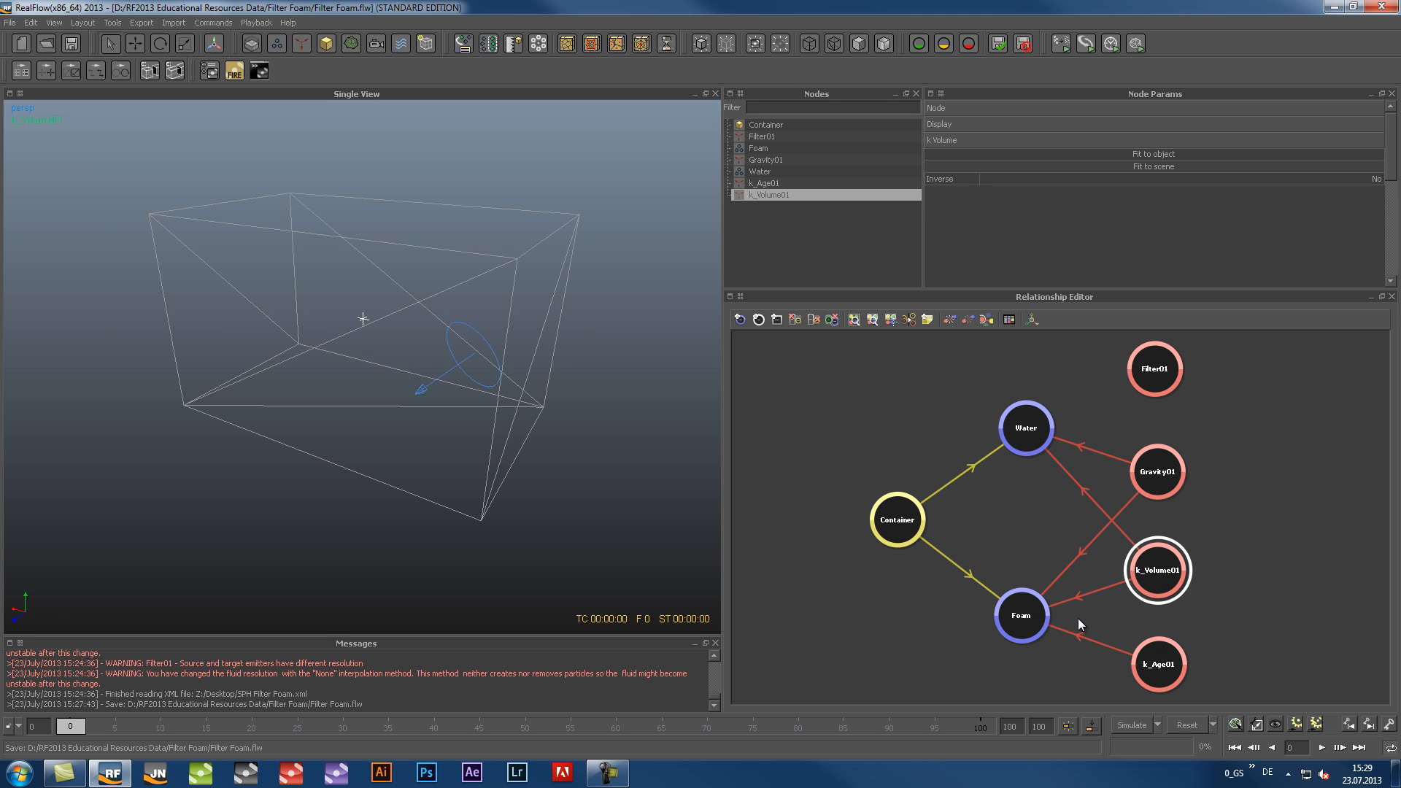
pyautogui.moveTo(1021, 617); pyautogui.dragTo(1021, 438)
pyautogui.moveTo(1154, 371); pyautogui.dragTo(1029, 429)
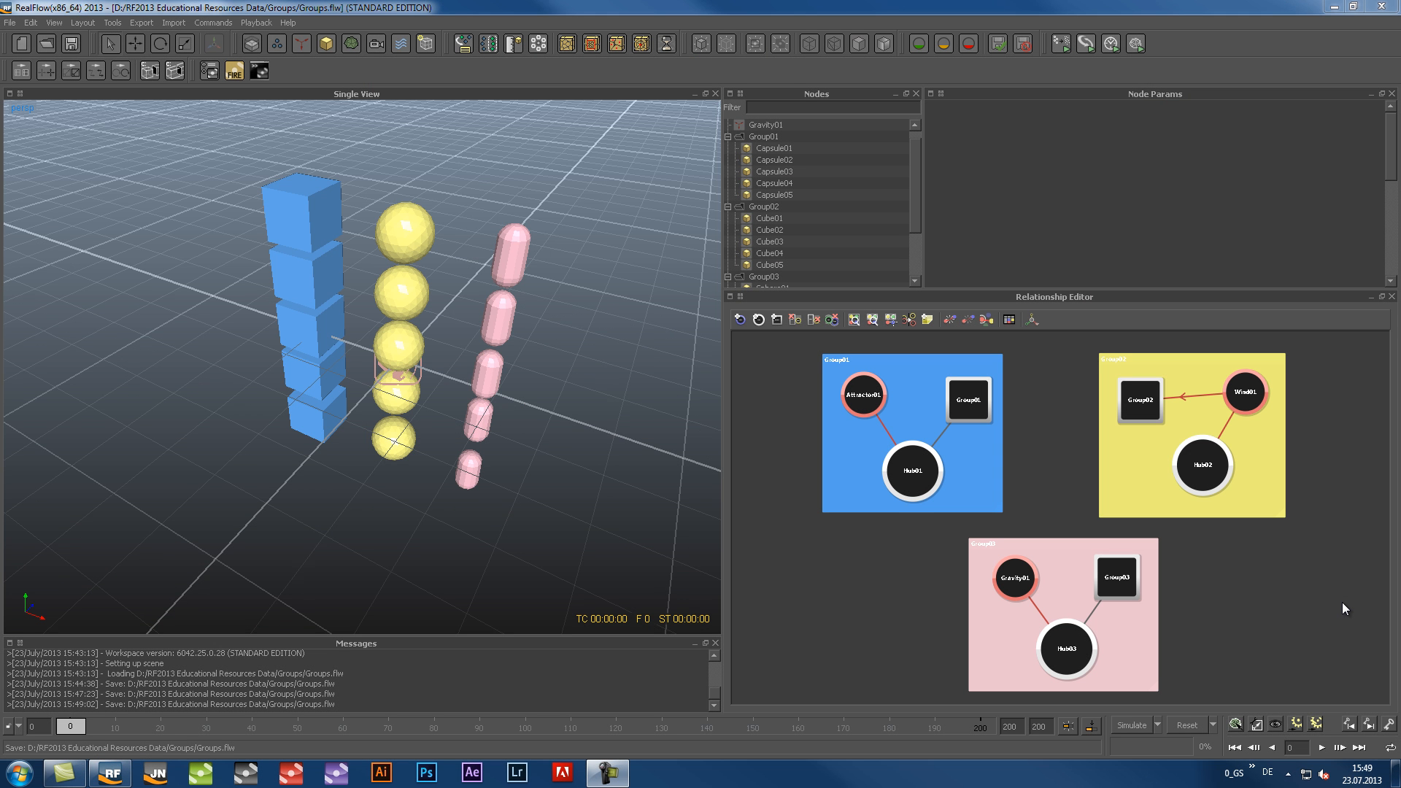
# Expand the Group01 and Group02 nodes to show their members and move them out of their coloured boxes
pyautogui.doubleClick(964, 403)
pyautogui.moveTo(966, 417); pyautogui.dragTo(753, 579)
pyautogui.doubleClick(1124, 411)
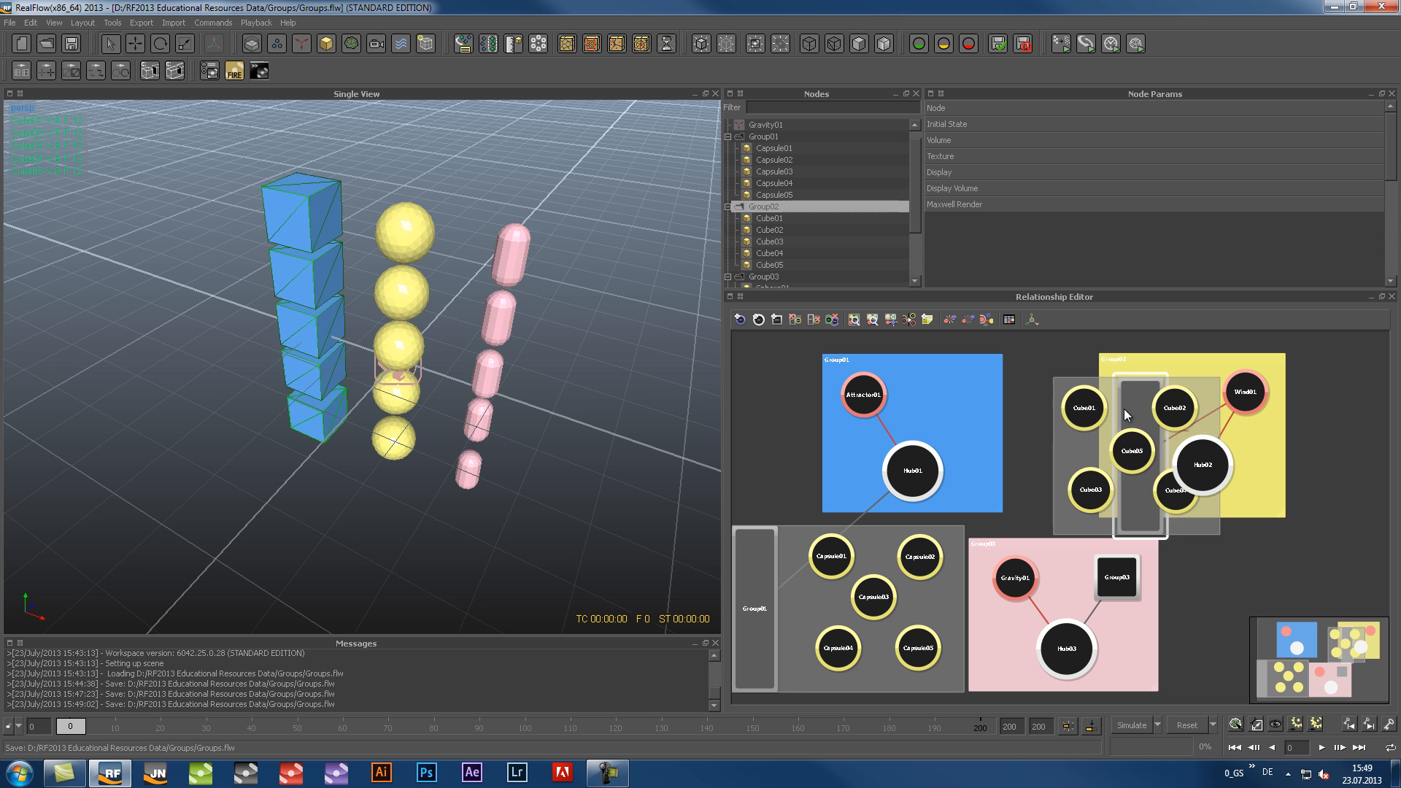
pyautogui.moveTo(1129, 402); pyautogui.dragTo(1263, 552)
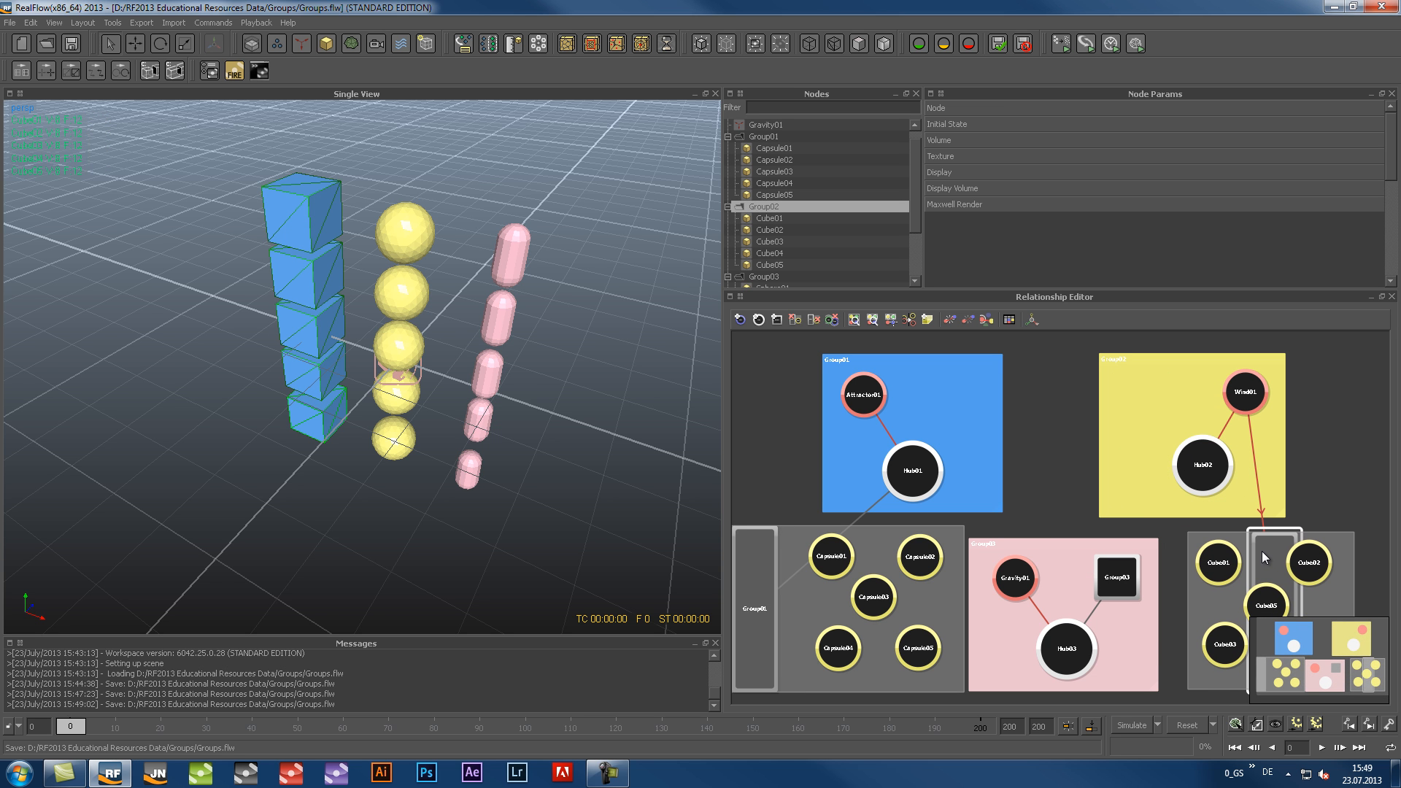
pyautogui.moveTo(1320, 653); pyautogui.dragTo(1316, 657)
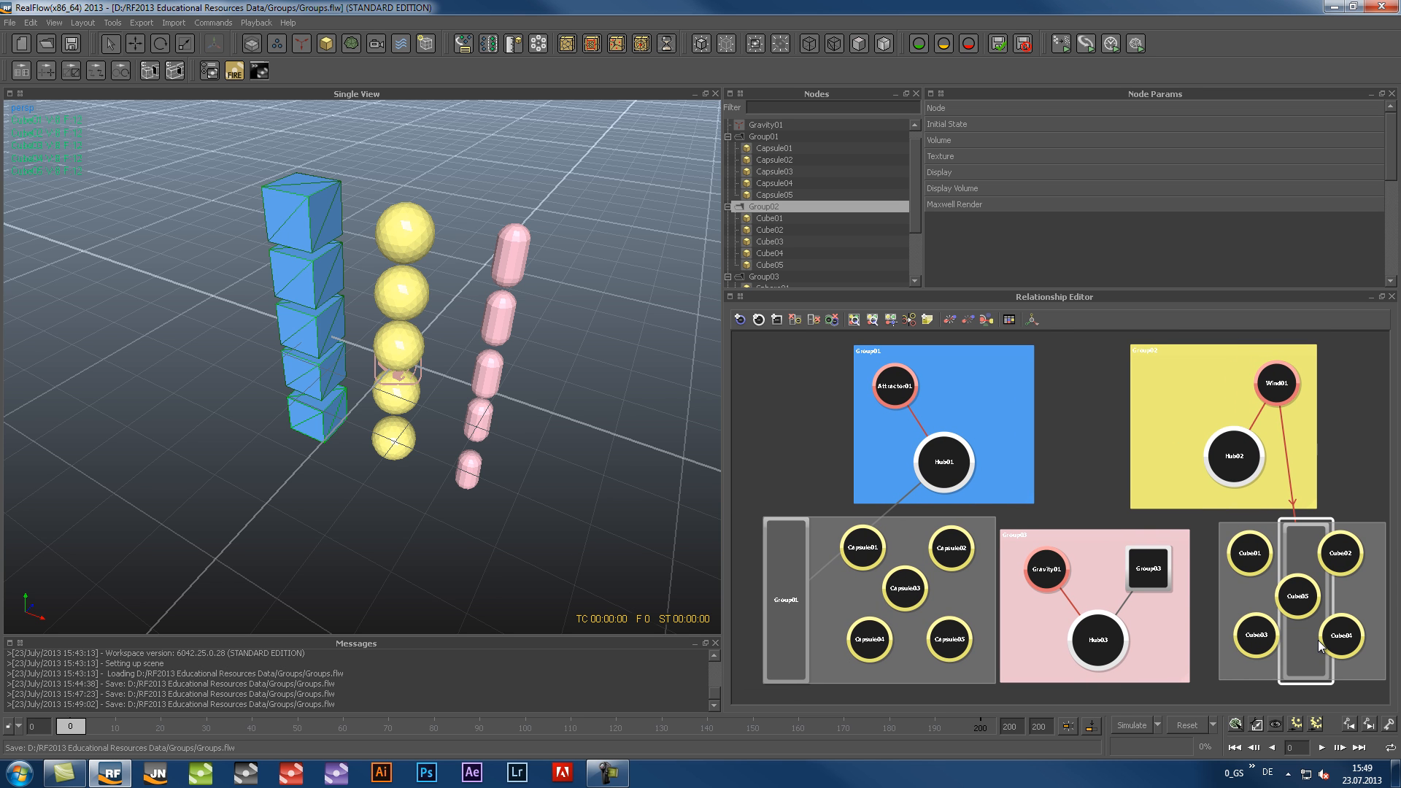
# Collapse the Group02 and Group01 nodes and put them back inside their coloured boxes
pyautogui.doubleClick(1314, 561)
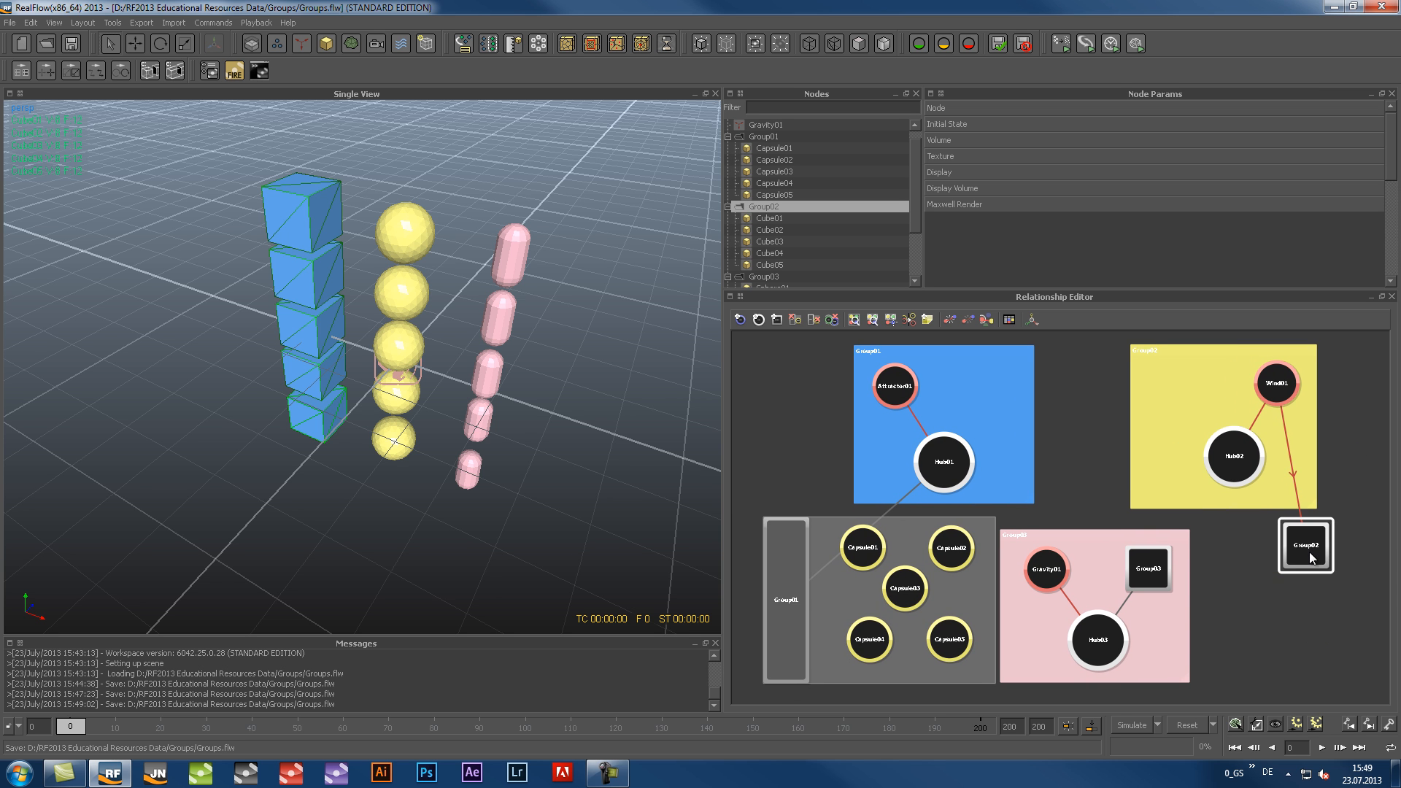
pyautogui.doubleClick(776, 544)
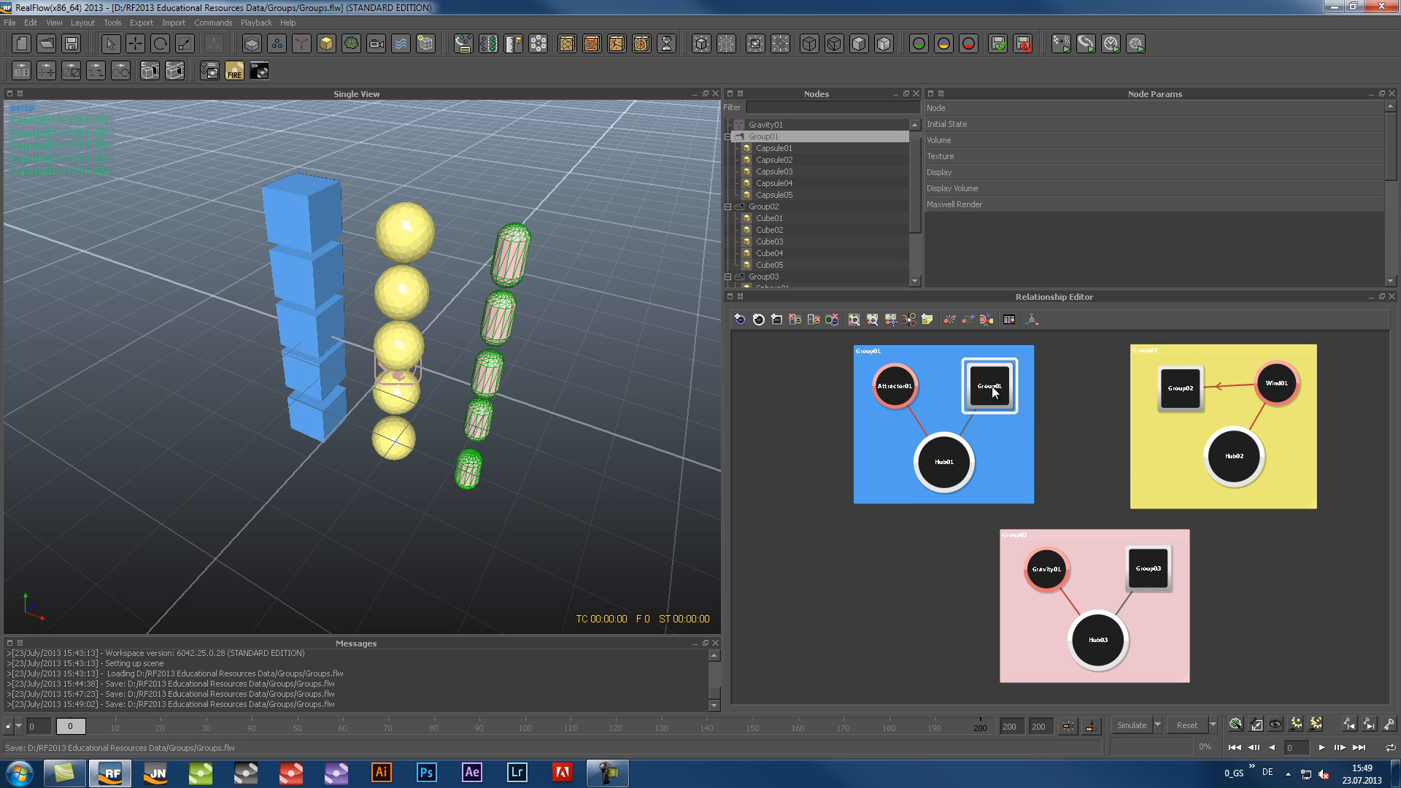
pyautogui.click(1116, 453)
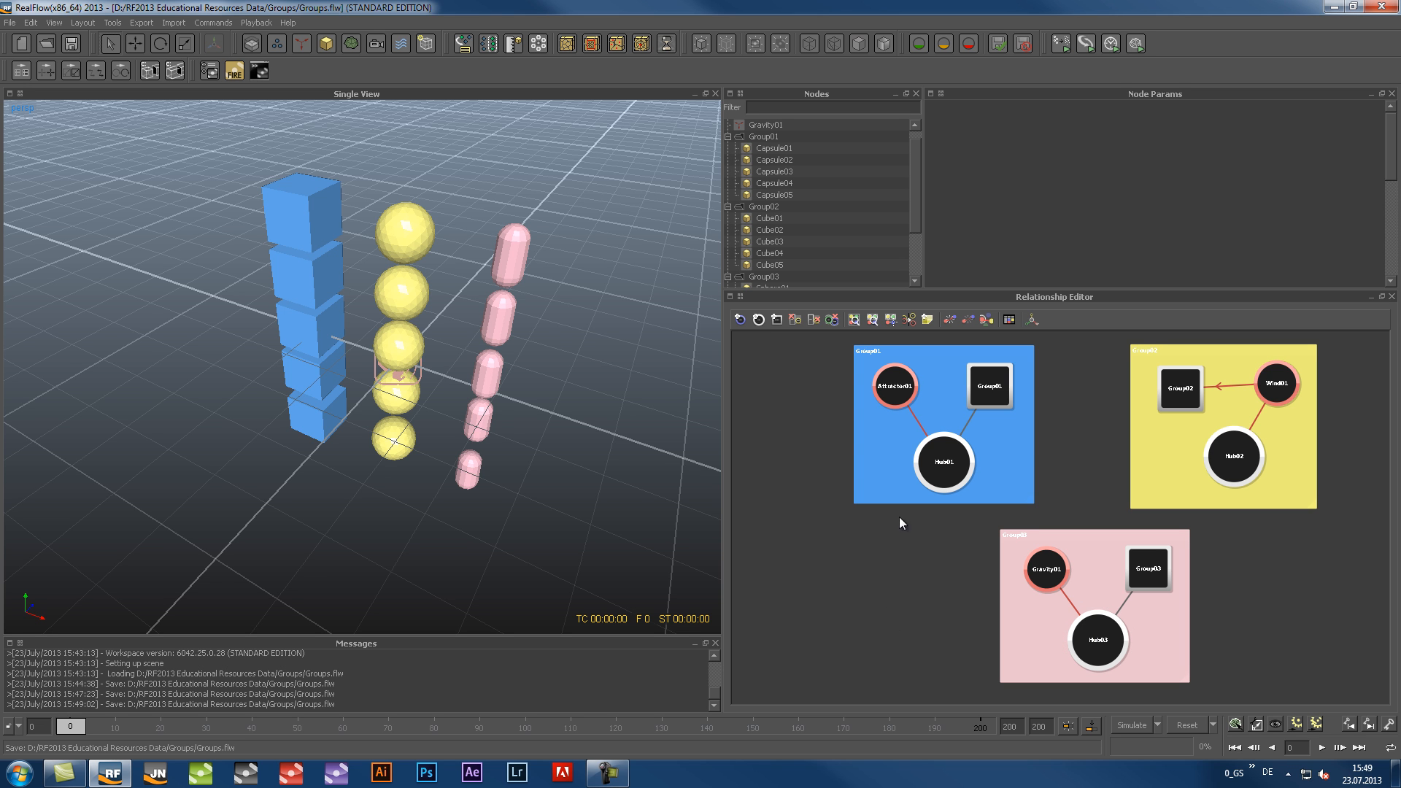
pyautogui.click(912, 353)
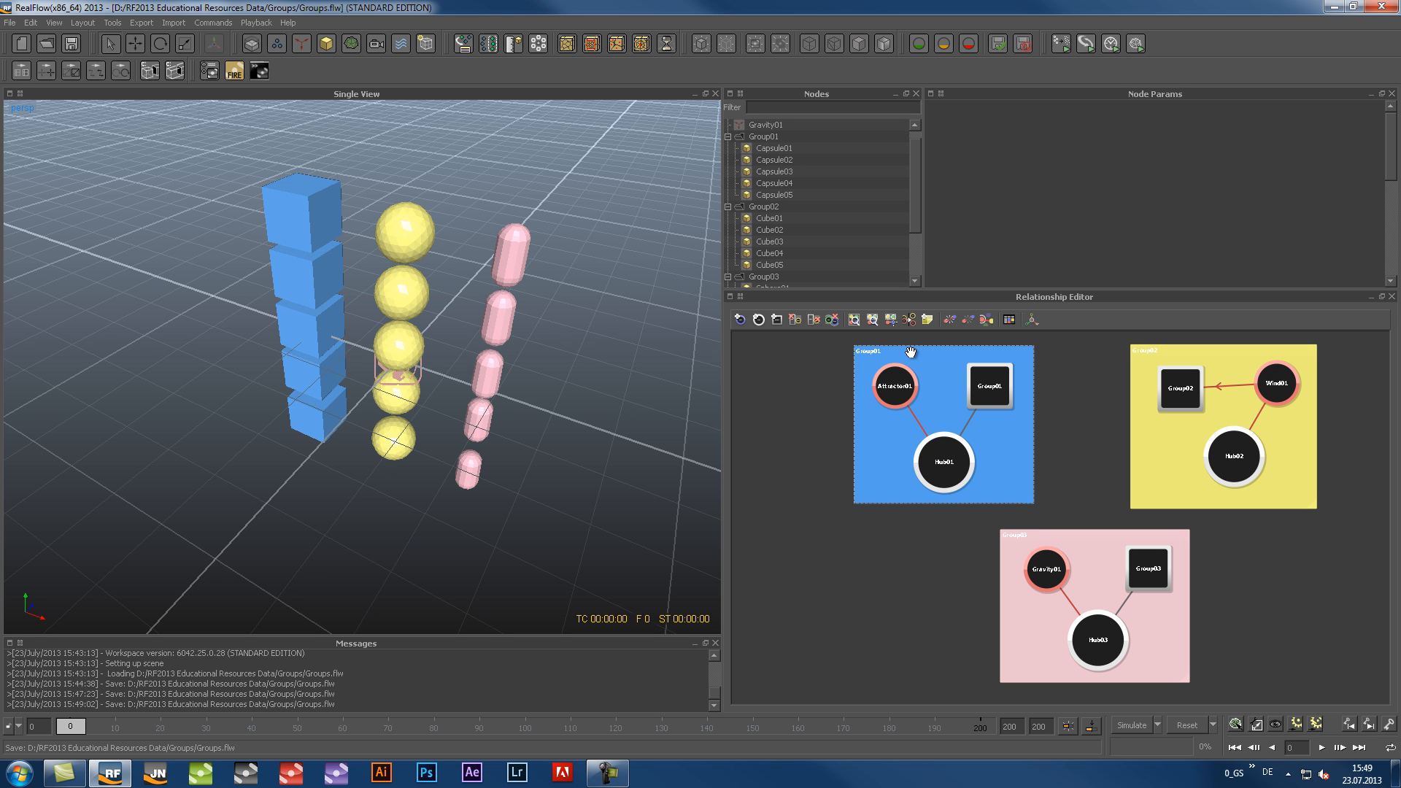
pyautogui.click(1147, 349)
pyautogui.click(1106, 531)
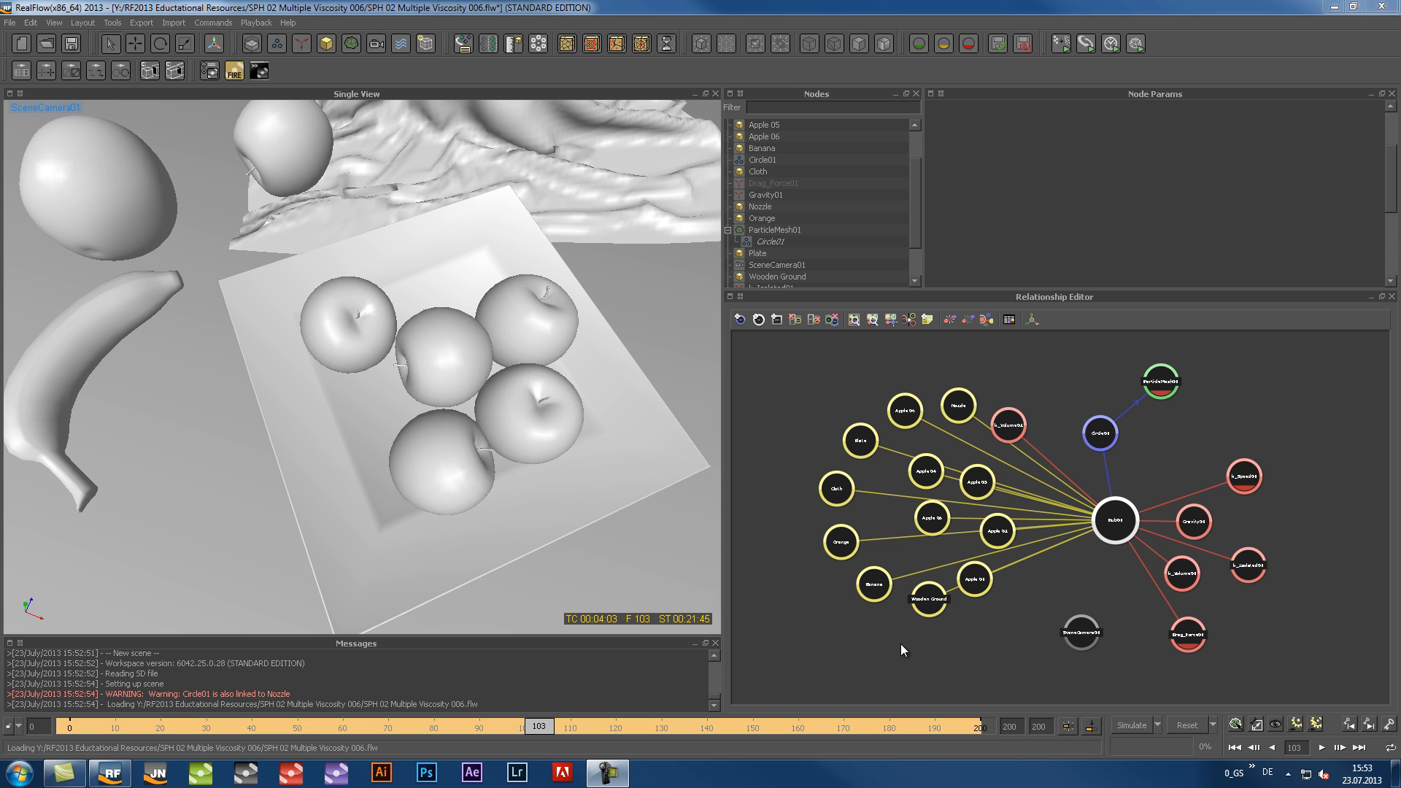
# Run Auto Relayout Graph on the Multiple Viscosity scene with the existing parameters and stop the process once the nodes have spread out
pyautogui.click(1031, 319)
pyautogui.click(662, 395)
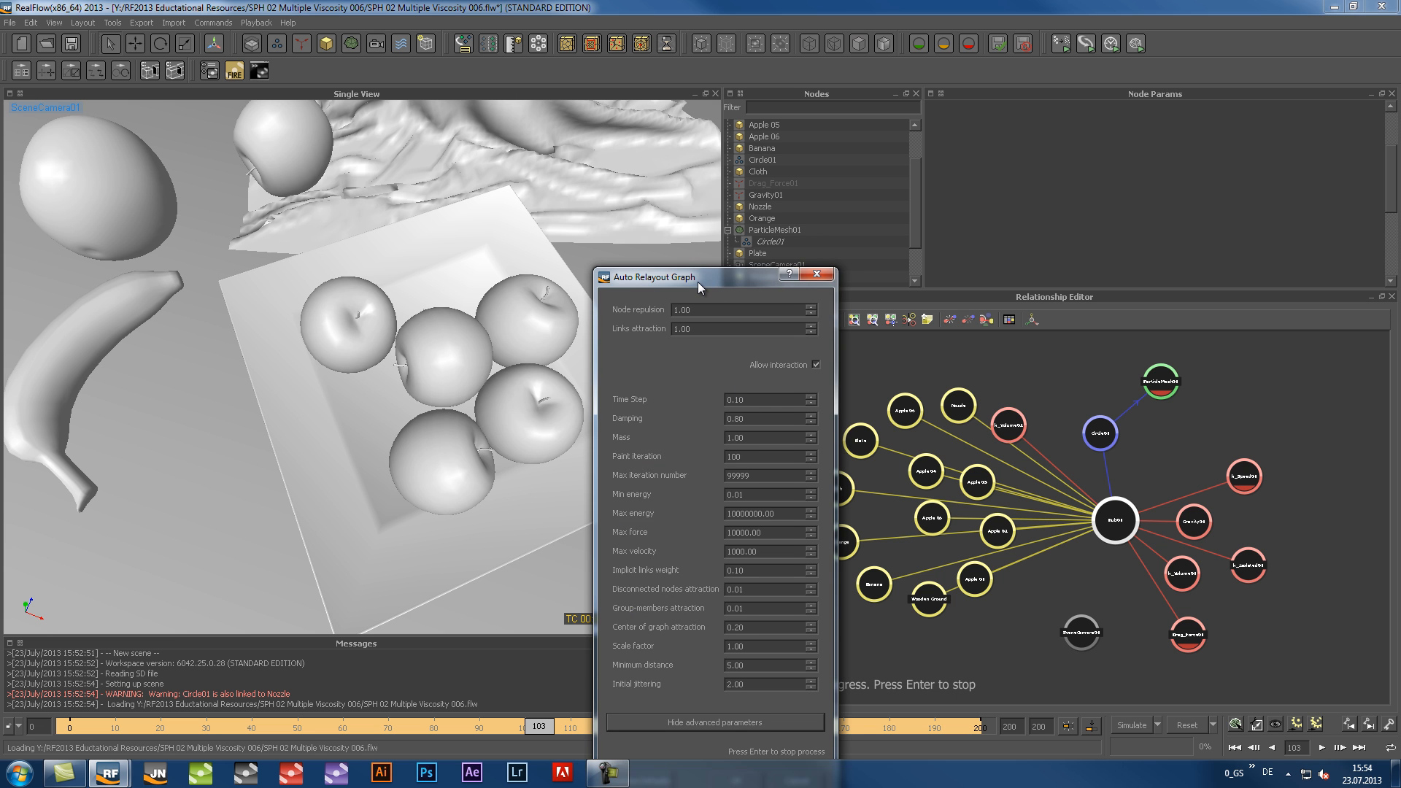
pyautogui.moveTo(698, 282); pyautogui.dragTo(676, 148)
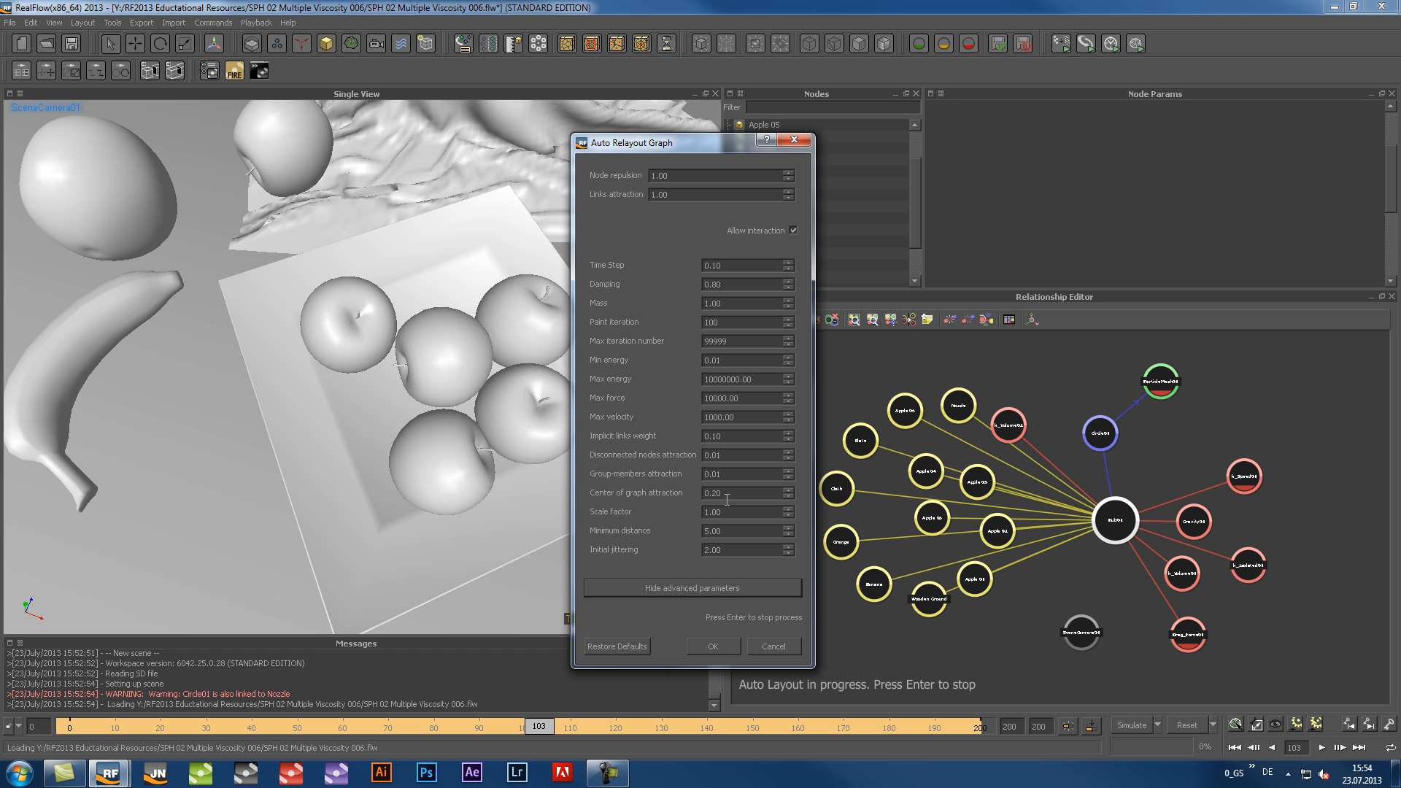
pyautogui.click(713, 646)
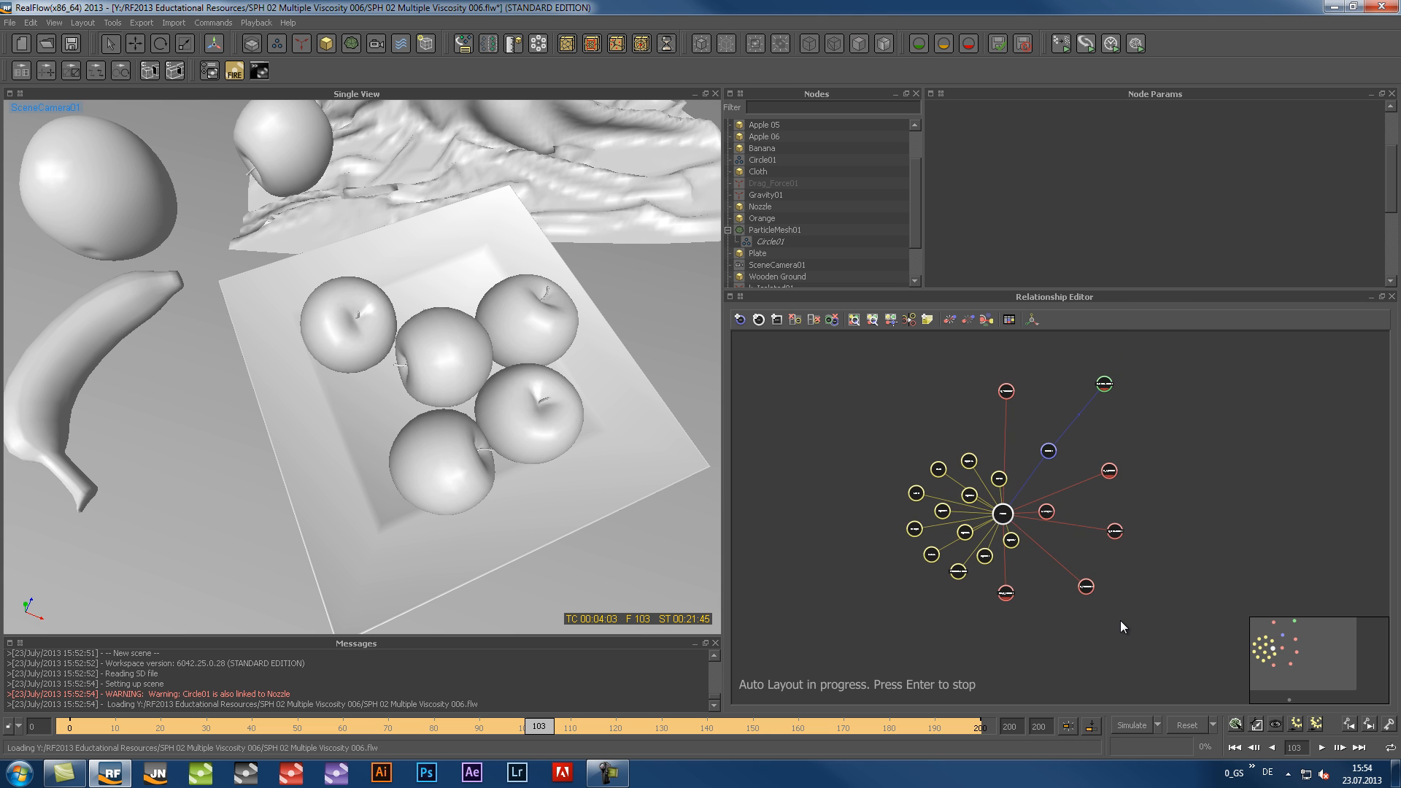
pyautogui.press('Return')
# Move the outlying ParticleMesh01 and k_Volume02 nodes closer to the rest of the graph
pyautogui.scroll(5, 1122, 622)
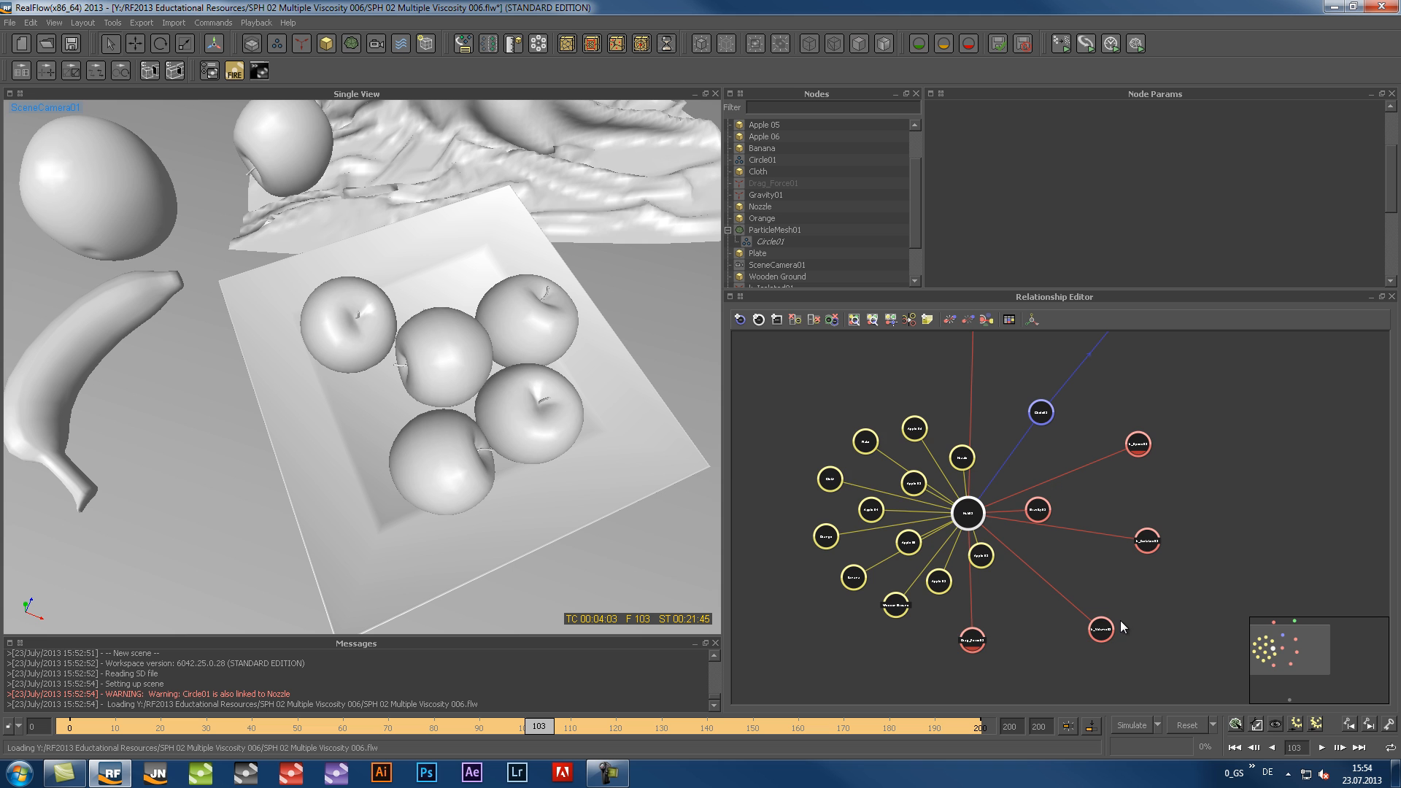
pyautogui.scroll(-2, 1088, 622)
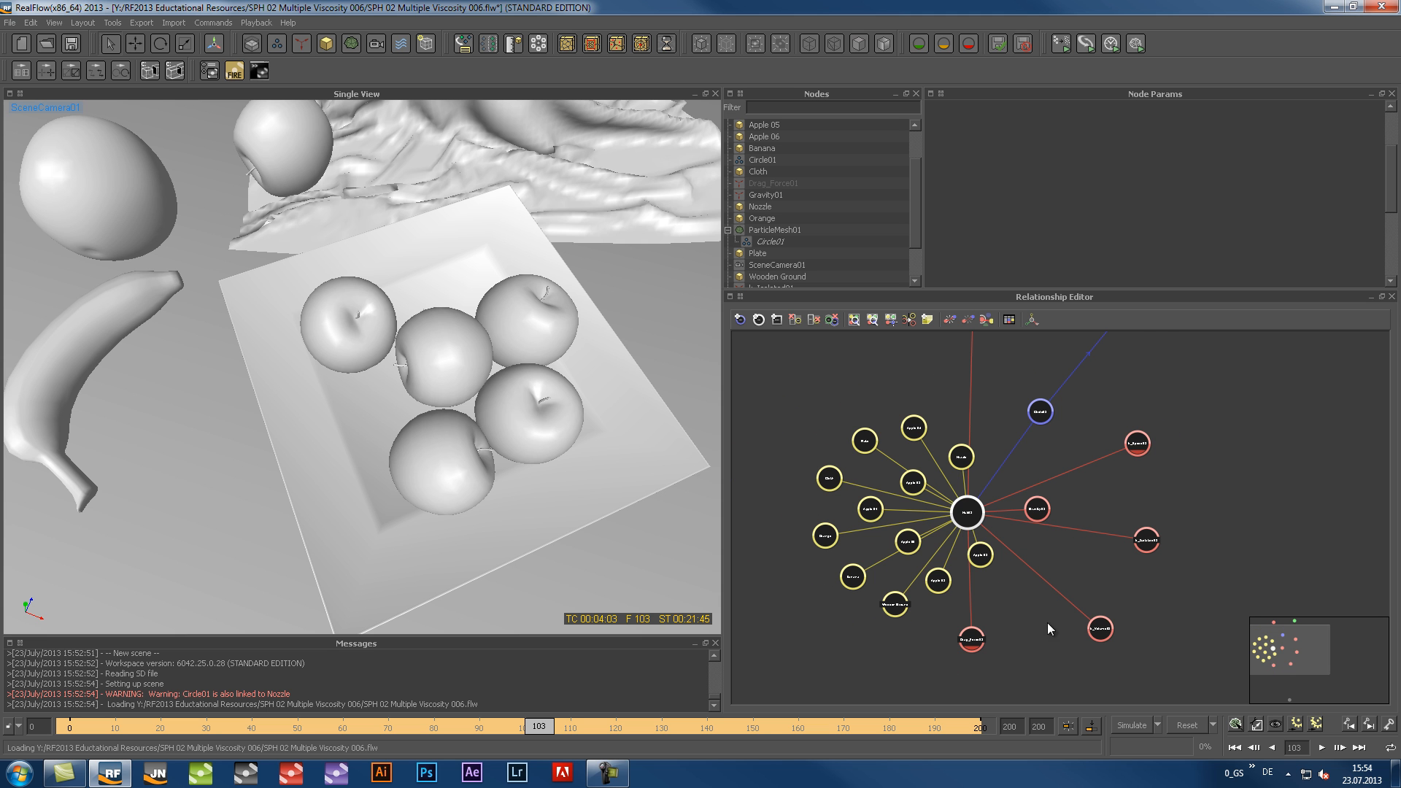
pyautogui.moveTo(1012, 618); pyautogui.dragTo(1048, 648, button='middle')
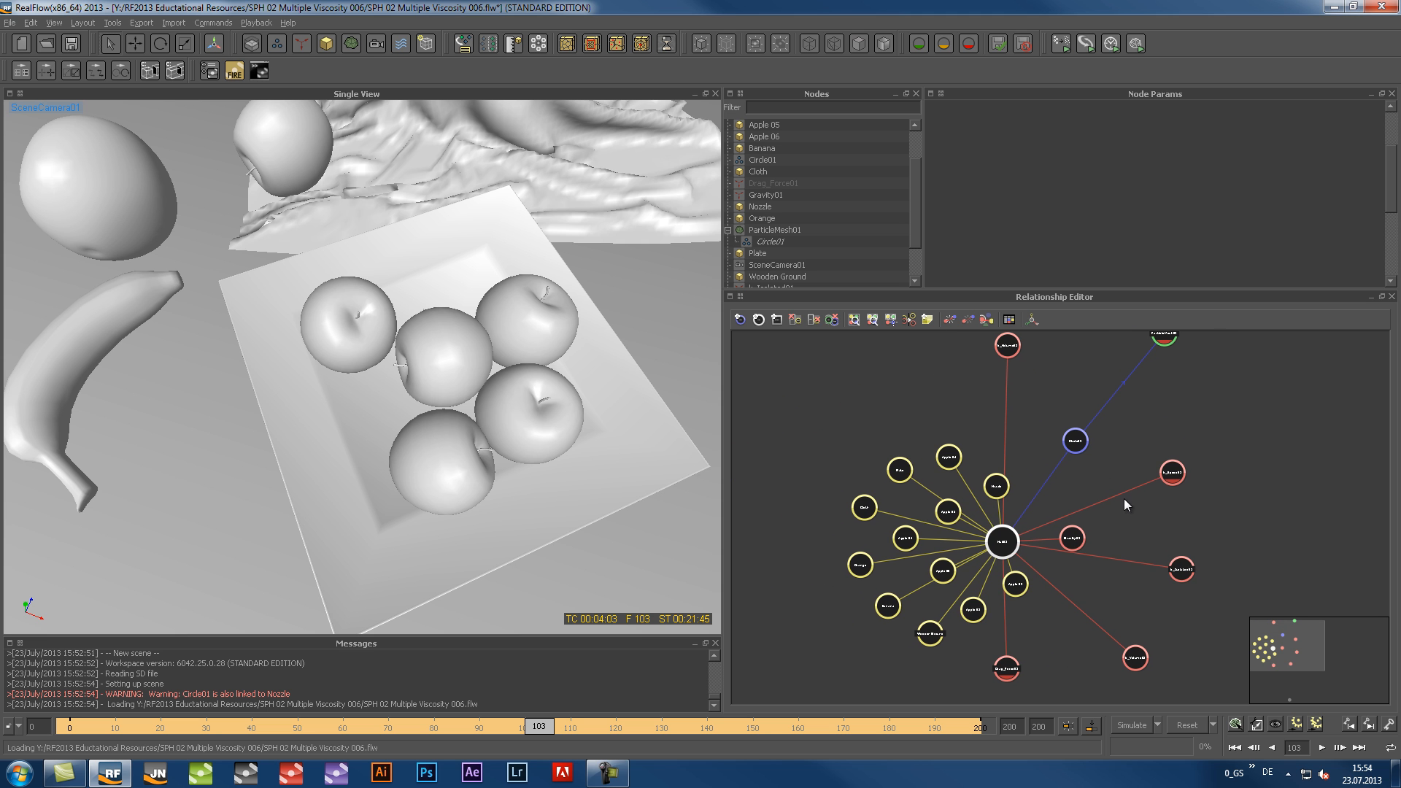
pyautogui.click(1153, 344)
pyautogui.moveTo(1153, 344); pyautogui.dragTo(1143, 423)
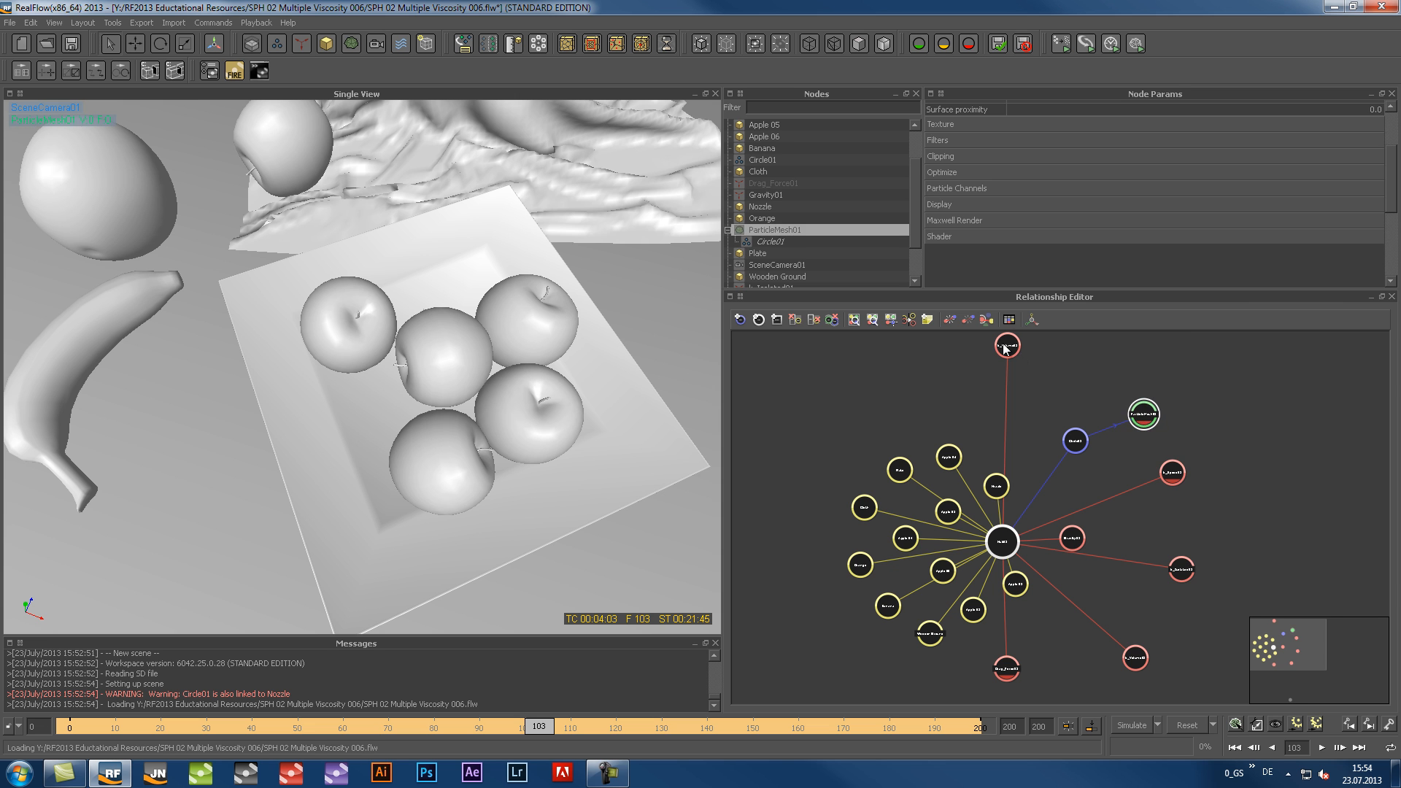
pyautogui.moveTo(1007, 348); pyautogui.dragTo(1023, 426)
pyautogui.moveTo(1029, 663); pyautogui.dragTo(1062, 612, button='middle')
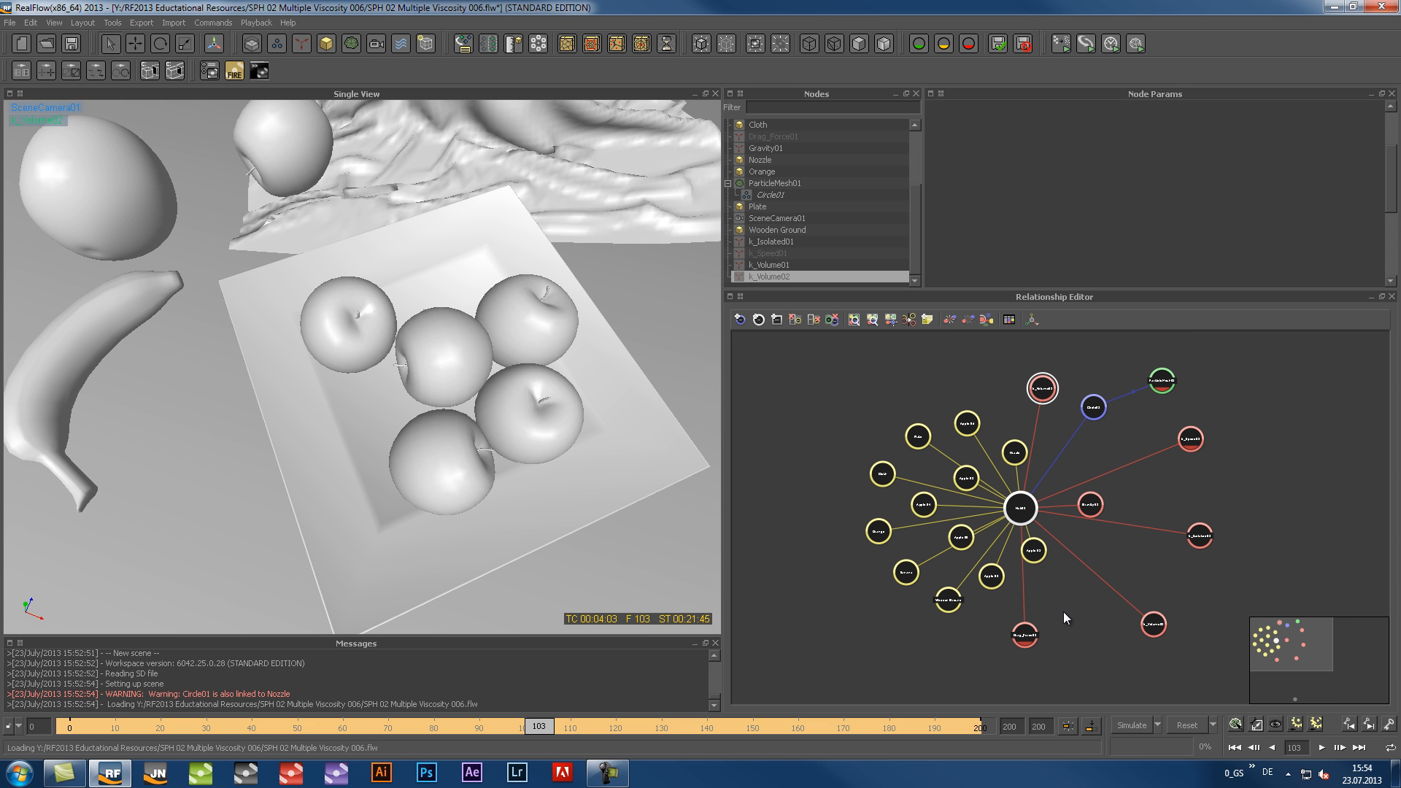
pyautogui.click(1231, 593)
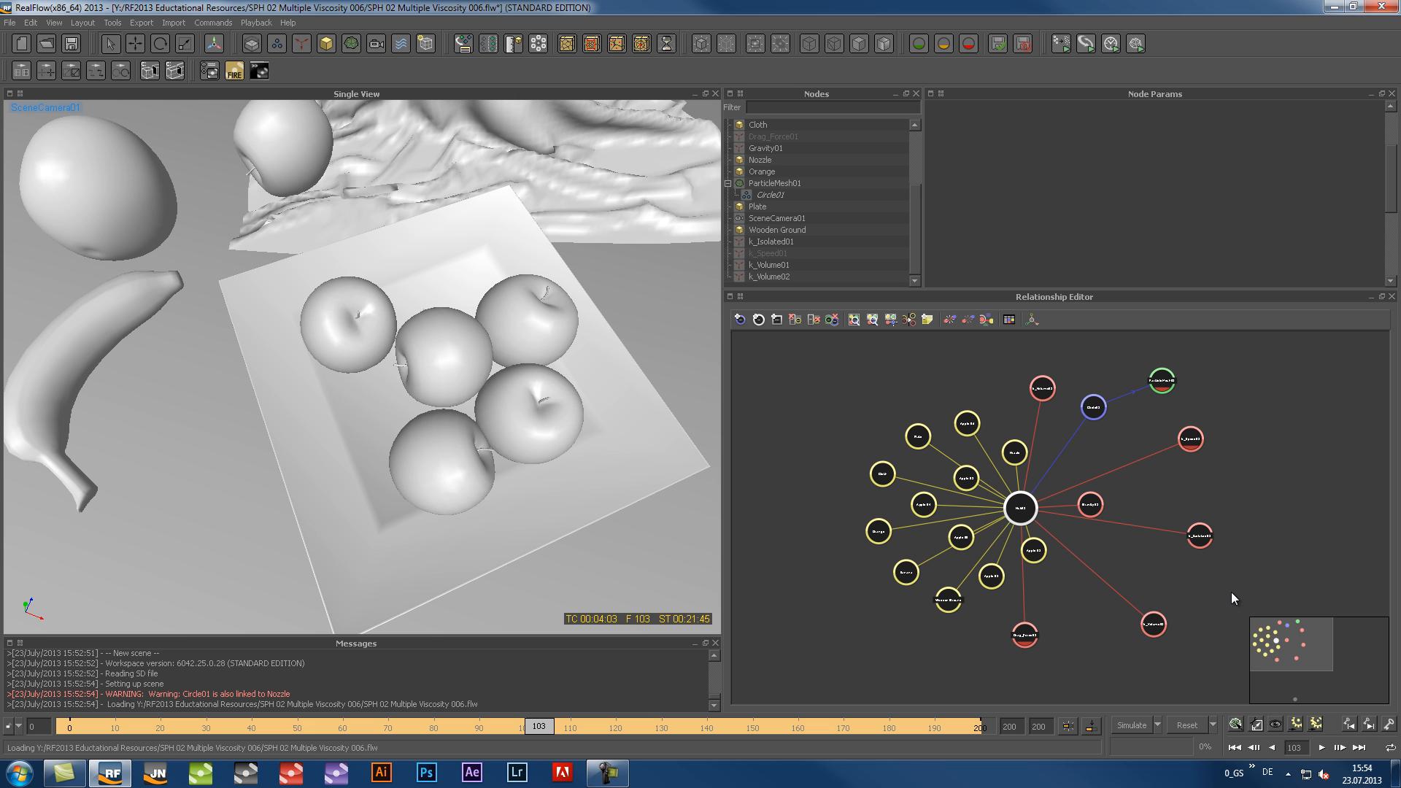
# Isolate the links of the Apple 06 node to examine its relationships, and restore the full graph display
pyautogui.click(967, 423)
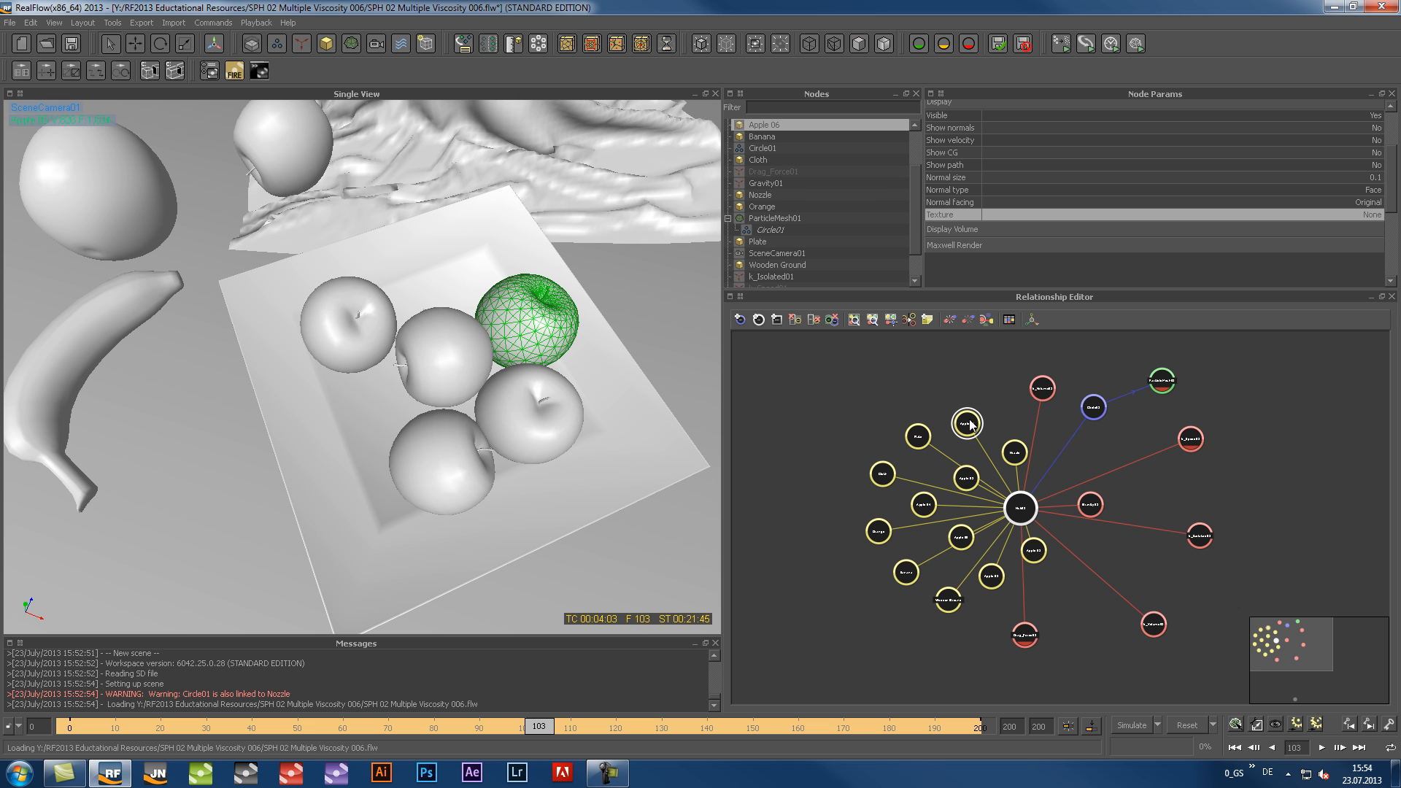
pyautogui.click(985, 320)
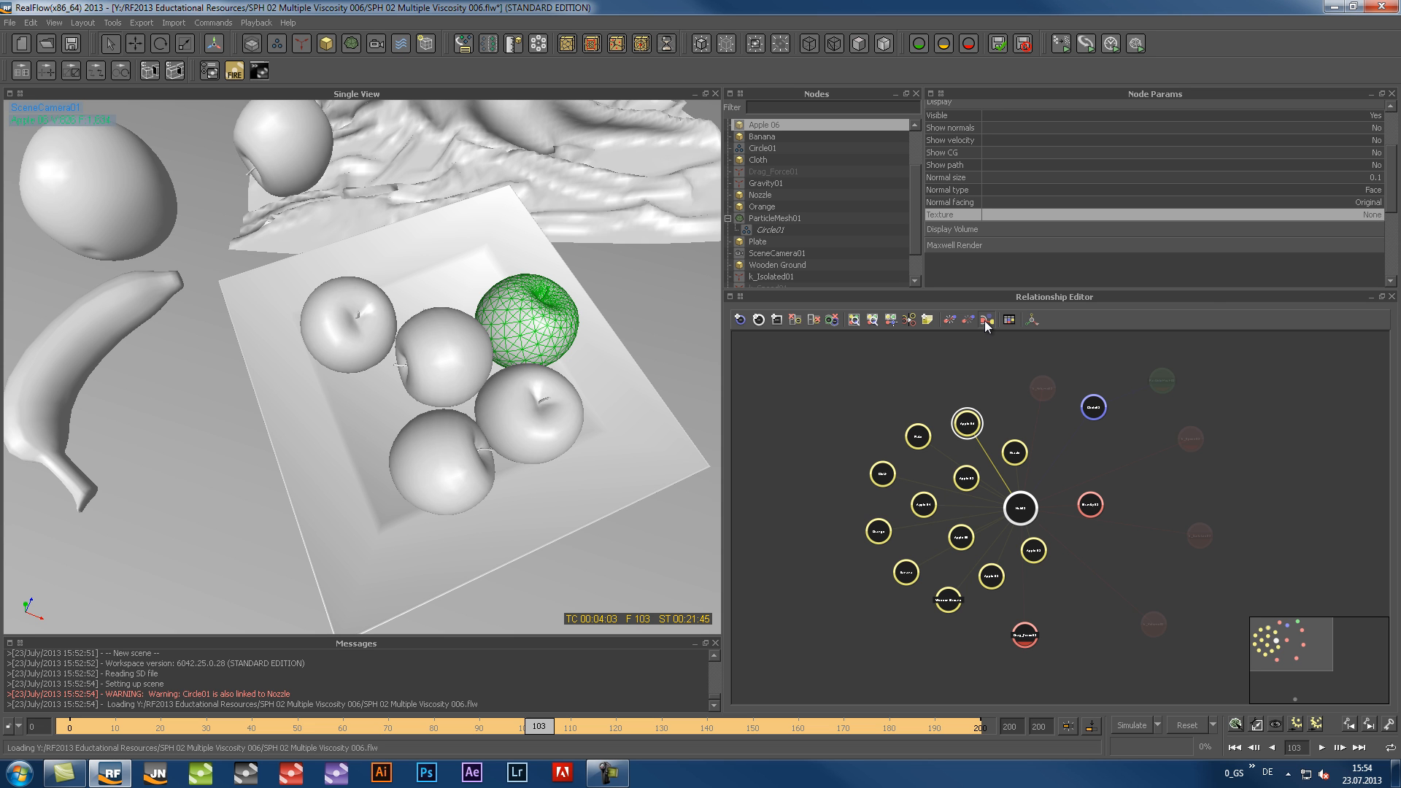
pyautogui.click(985, 319)
pyautogui.click(985, 319)
pyautogui.click(985, 320)
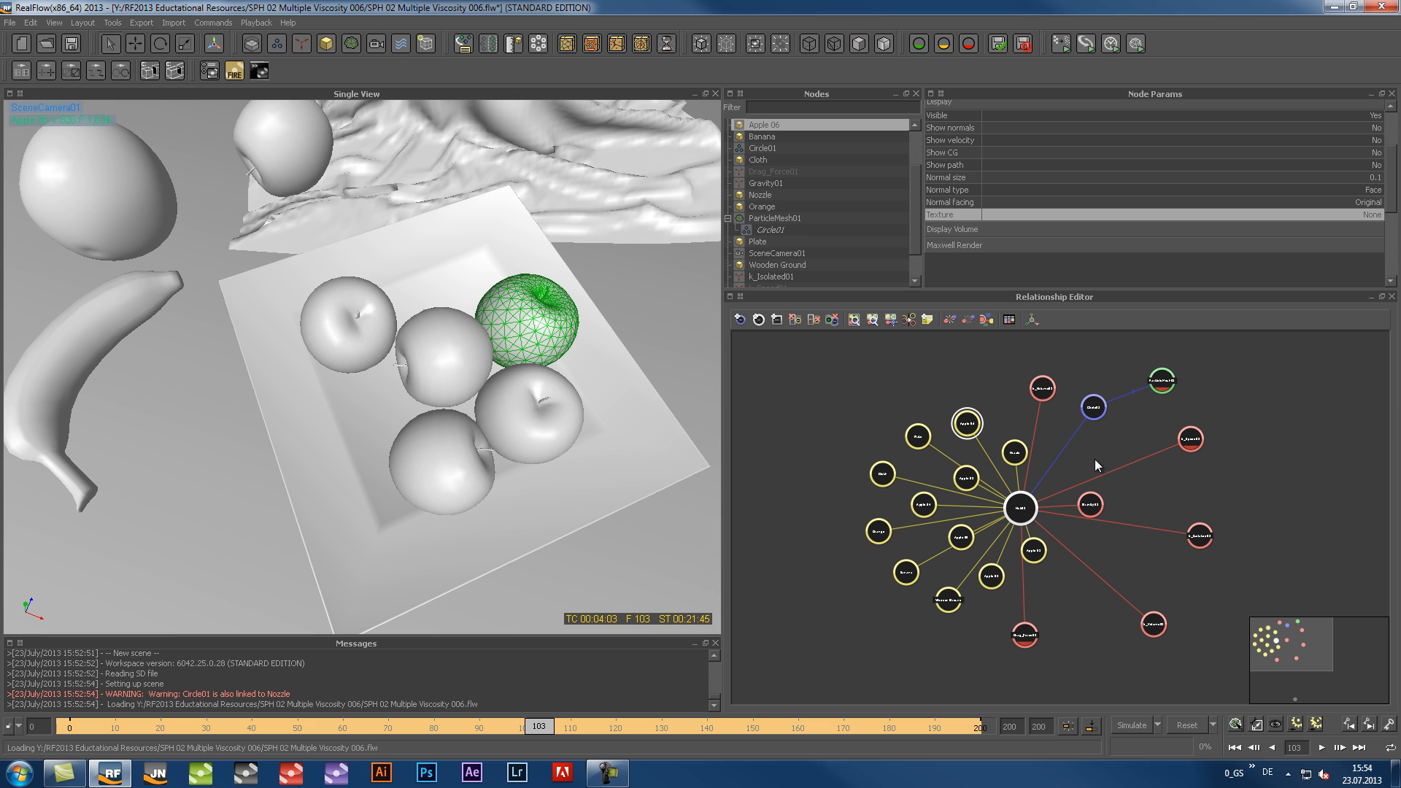
# Isolate the links of the k_Speed01 daemon to check which nodes it affects, and show all links again
pyautogui.click(1190, 438)
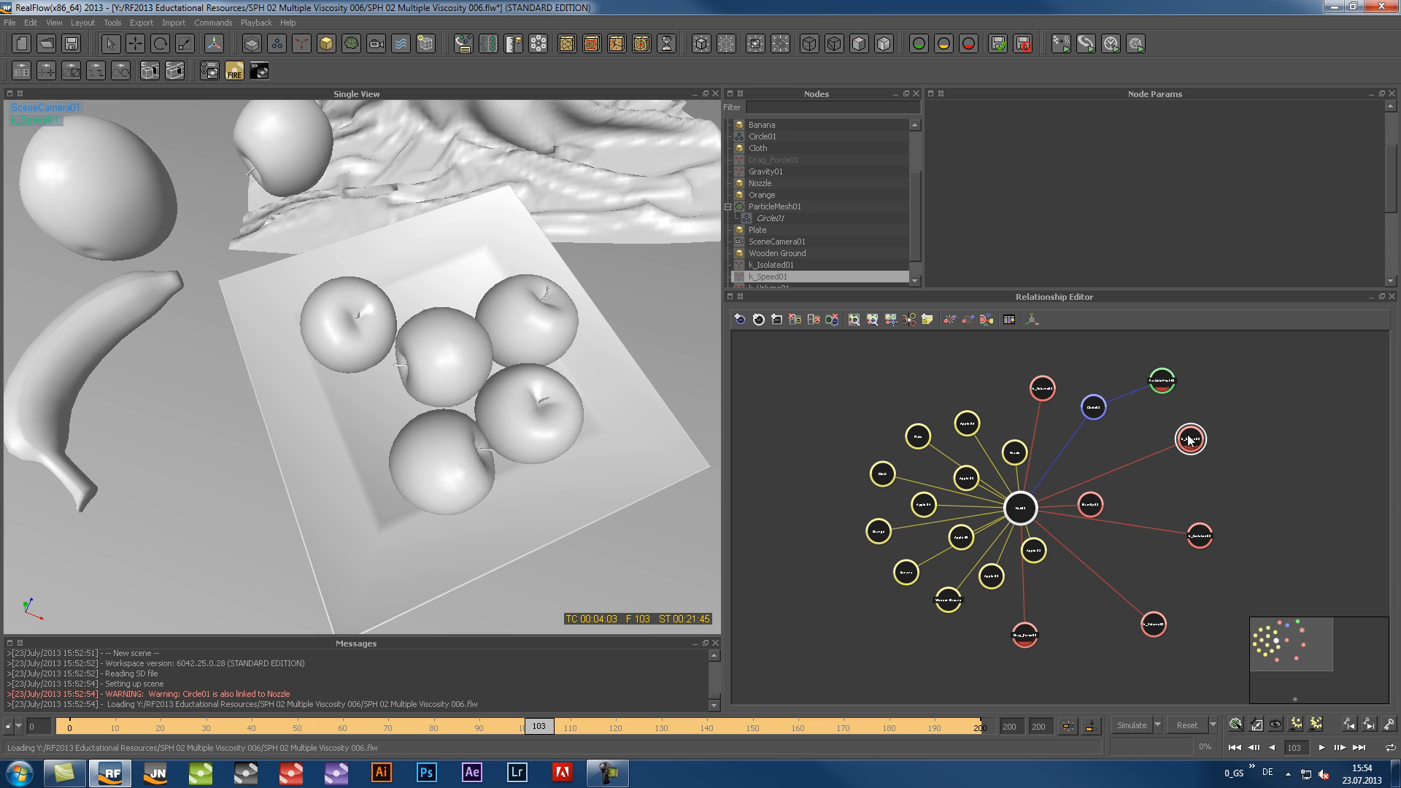
pyautogui.click(985, 320)
pyautogui.click(985, 320)
# Review the scene's node relationships in an enlarged Link summary table and close it without changing any links
pyautogui.click(1009, 320)
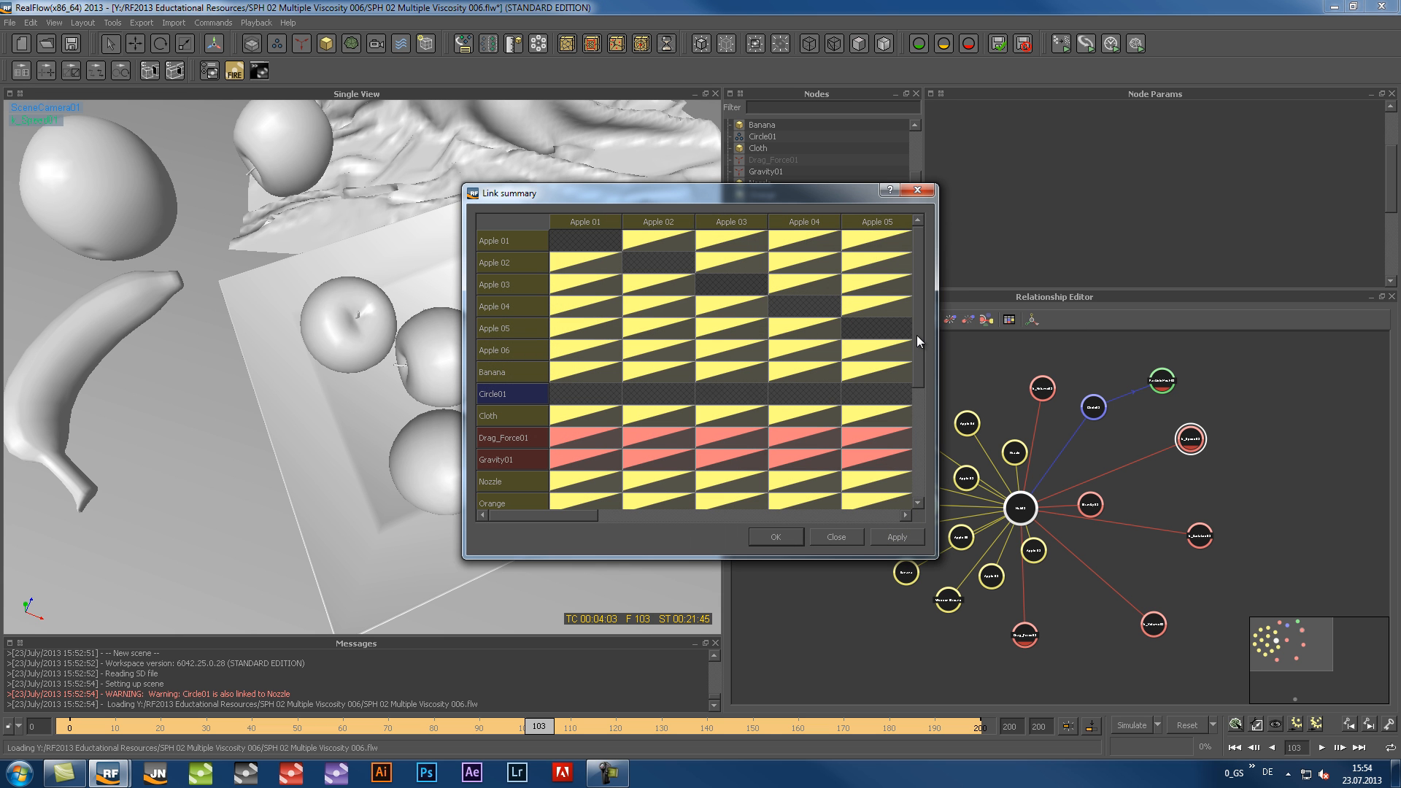
pyautogui.moveTo(916, 335)
pyautogui.mouseDown()
pyautogui.moveTo(939, 454)
pyautogui.moveTo(918, 318)
pyautogui.mouseUp()
pyautogui.moveTo(932, 553); pyautogui.dragTo(1306, 634)
pyautogui.moveTo(927, 195); pyautogui.dragTo(754, 138)
pyautogui.moveTo(1118, 321)
pyautogui.mouseDown()
pyautogui.moveTo(1118, 415)
pyautogui.moveTo(1114, 311)
pyautogui.mouseUp()
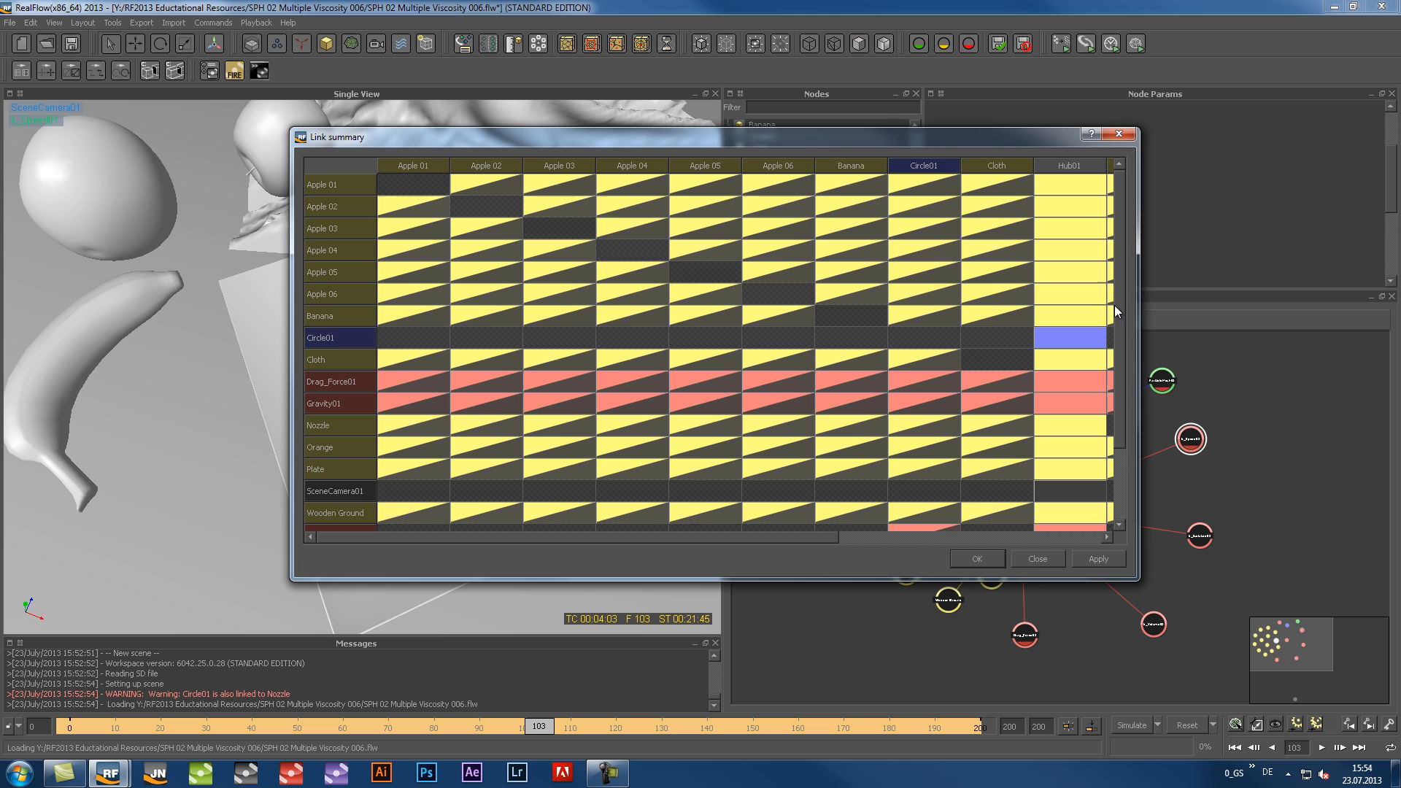
pyautogui.click(1035, 558)
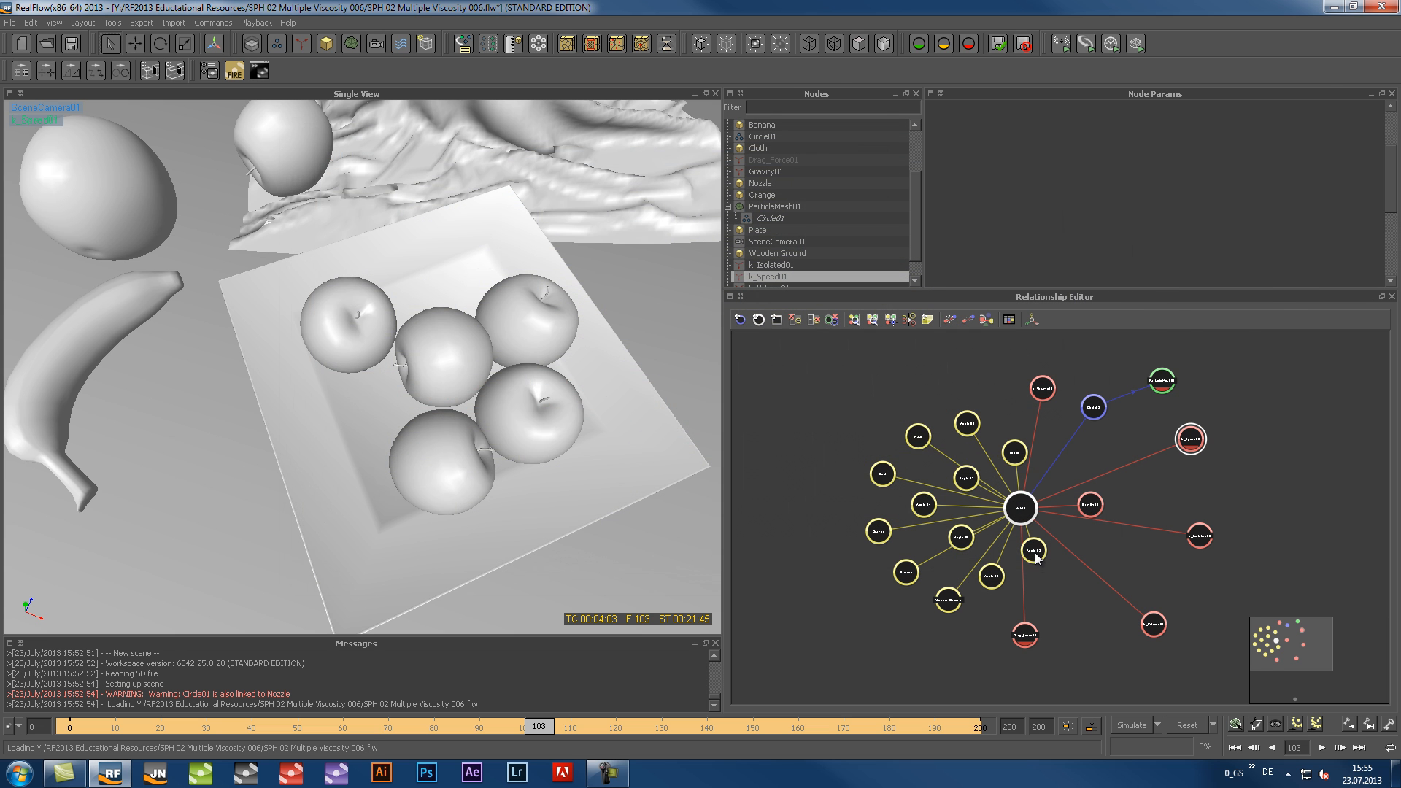